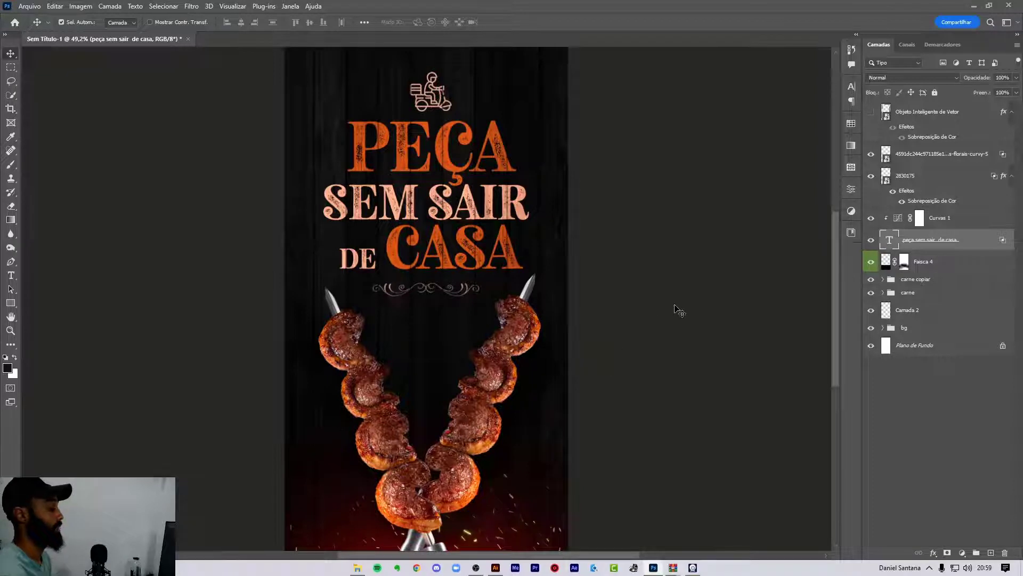
Create a new blank white document 1080 px wide by 1920 px tall.
left_click(954, 533)
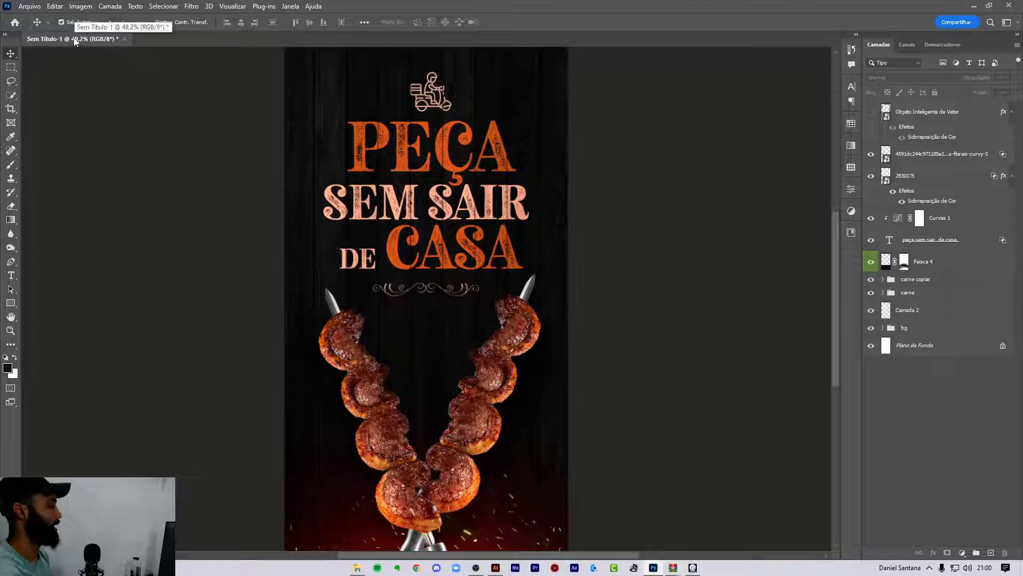
left_click(29, 6)
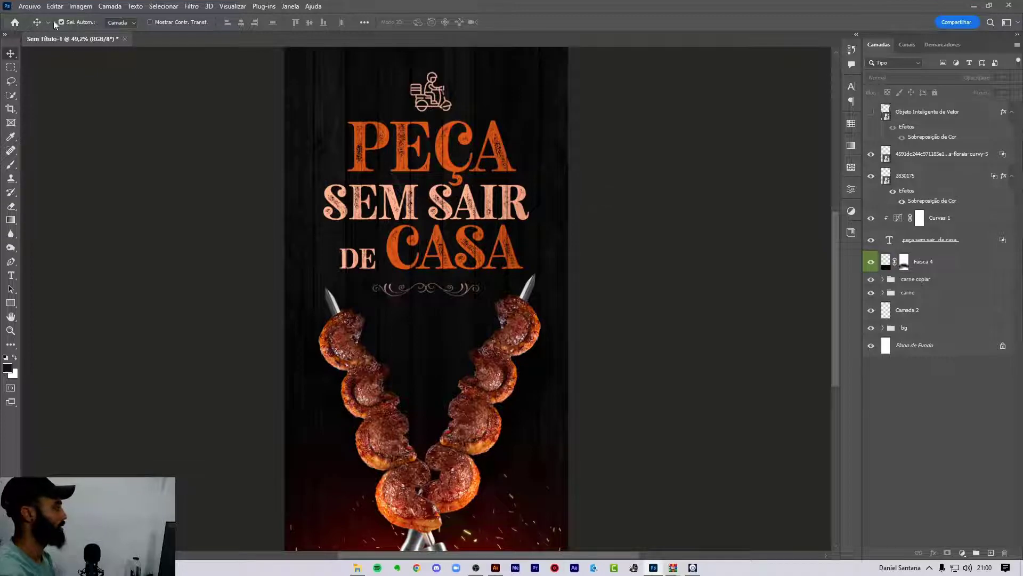
left_click(29, 7)
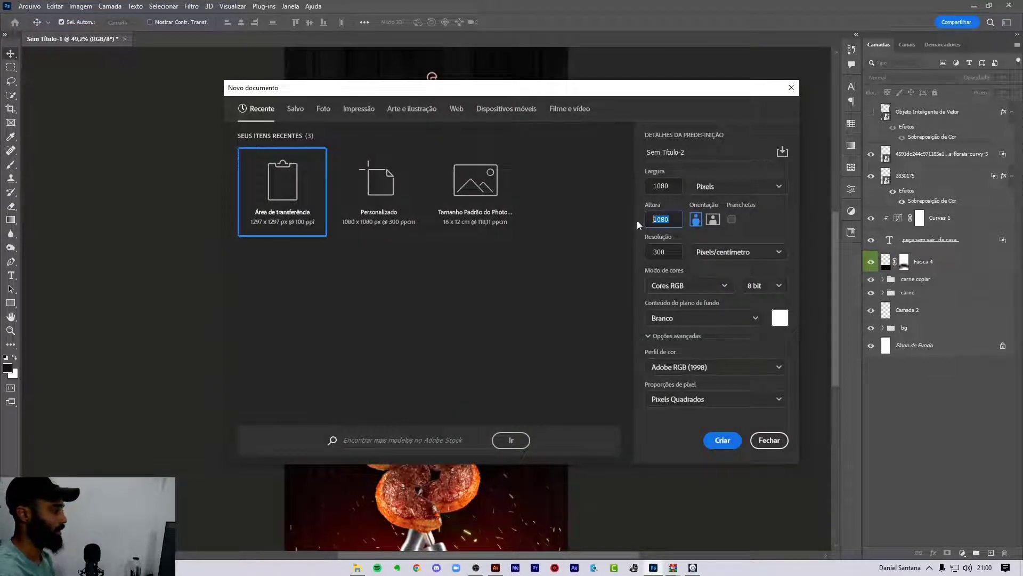
type("1920")
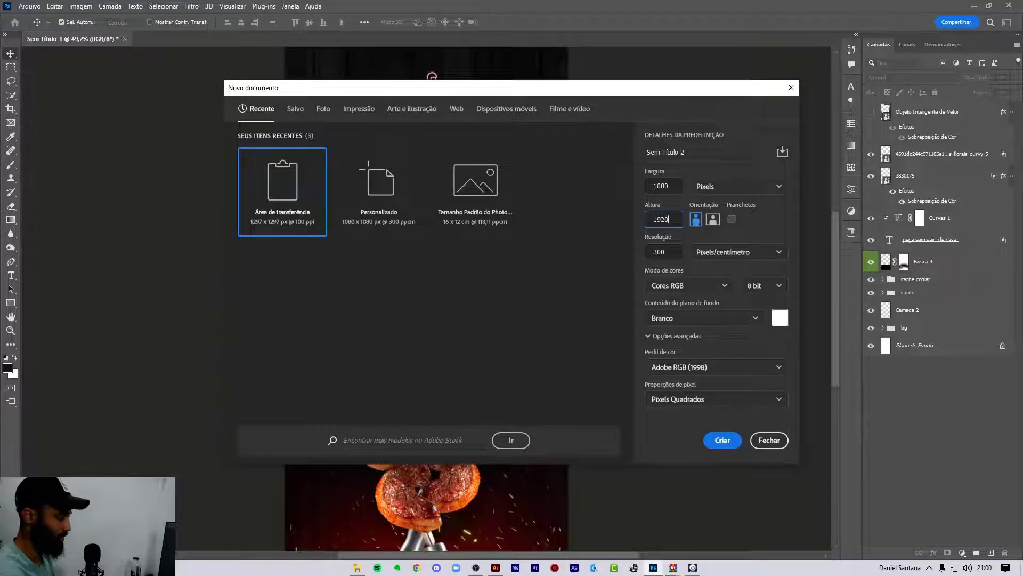
left_click(722, 441)
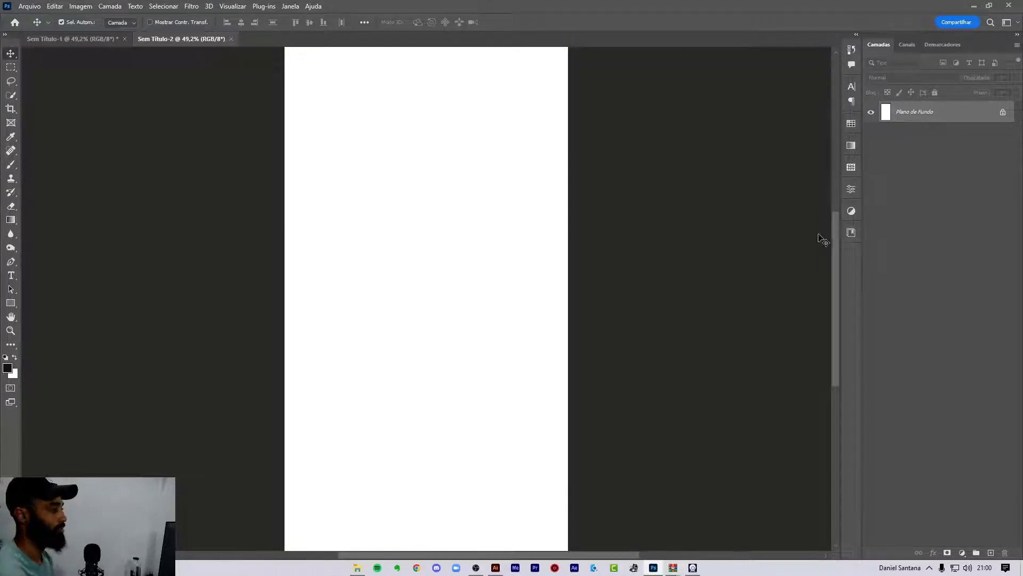
left_click(357, 568)
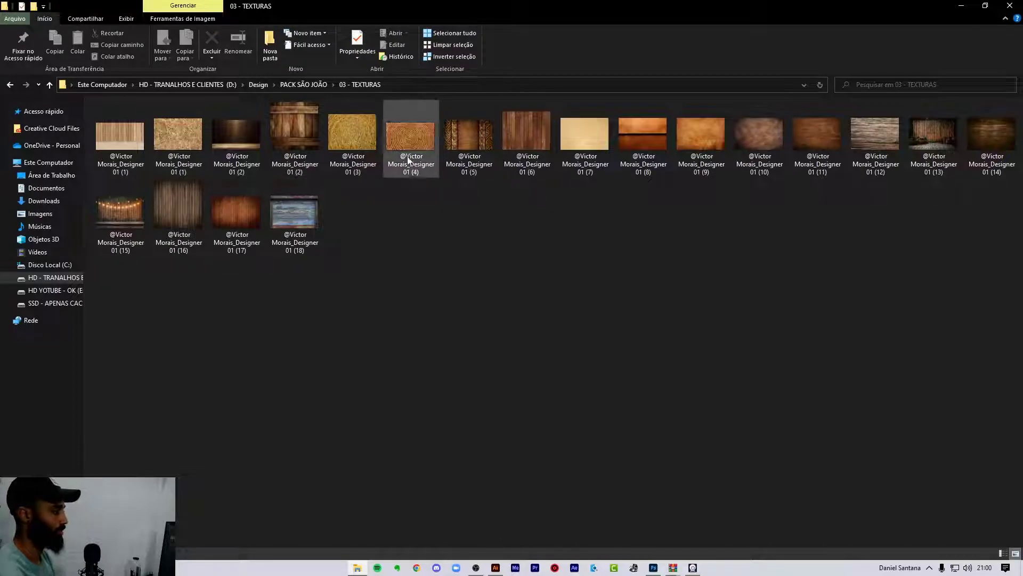
Drag the dark wood-plank texture from the 03 - TEXTURAS folder onto the new canvas.
mouse_move(530, 155)
left_mouse_down()
mouse_move(478, 483)
mouse_move(651, 566)
mouse_move(463, 320)
left_mouse_up()
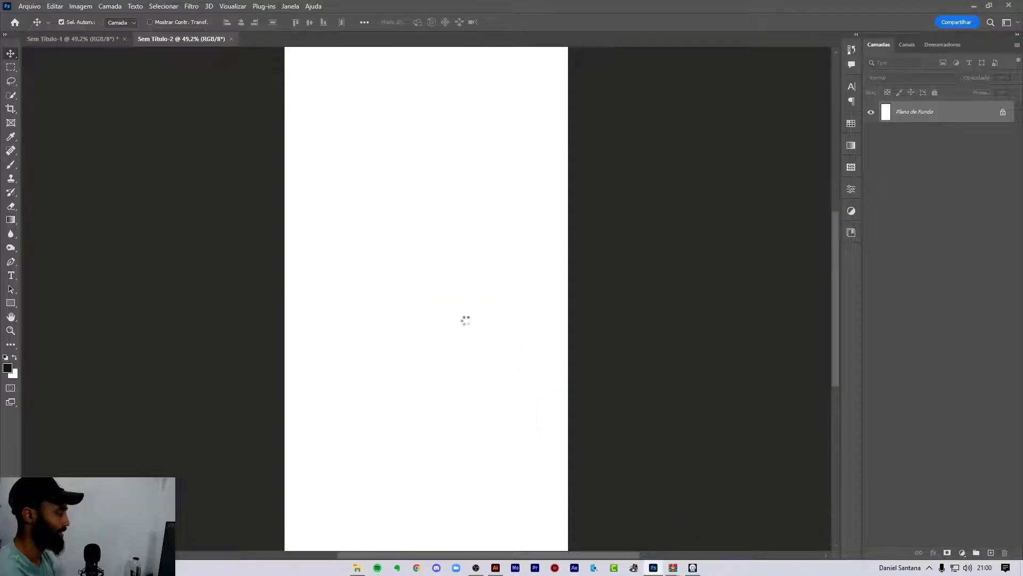
Scale the wood texture to the canvas width and place it at the top.
mouse_move(442, 256)
left_mouse_down()
mouse_move(443, 125)
mouse_move(442, 209)
left_mouse_up()
scroll(514, 226, "down", 2)
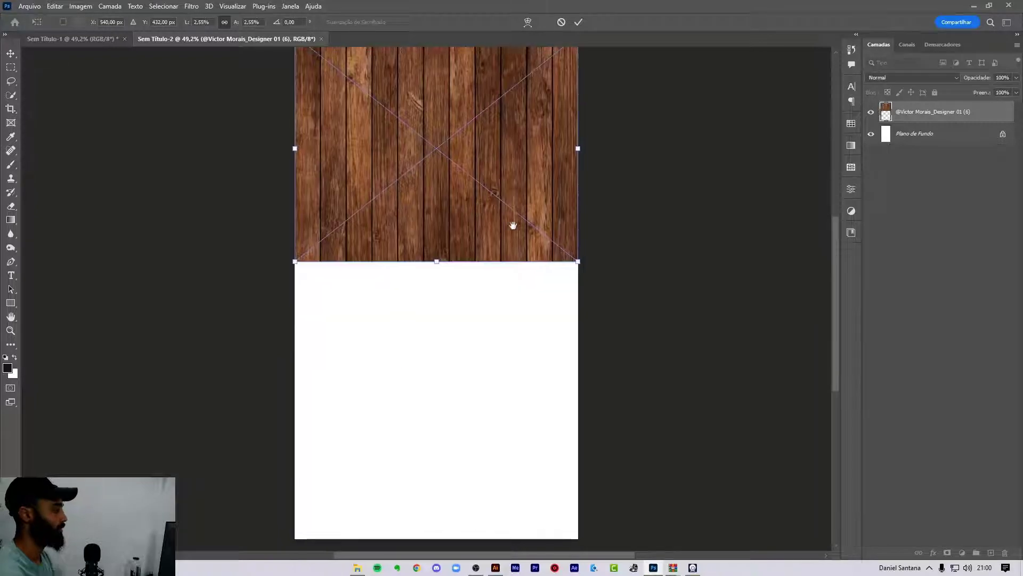
left_click_drag(586, 269, 597, 275)
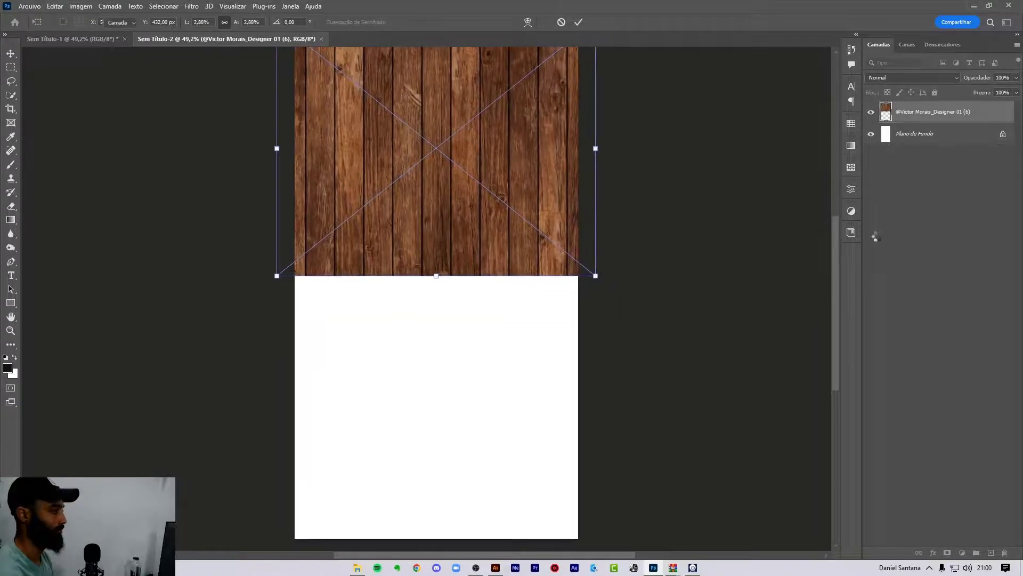
key("Return")
scroll(485, 137, "up", 2)
left_click_drag(487, 199, 490, 196)
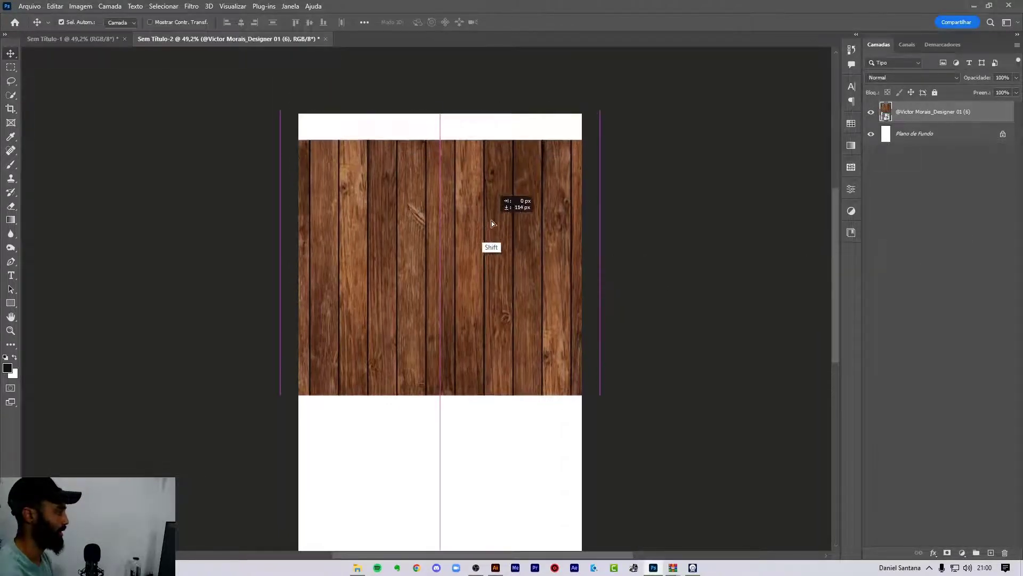
scroll(513, 304, "down", 2)
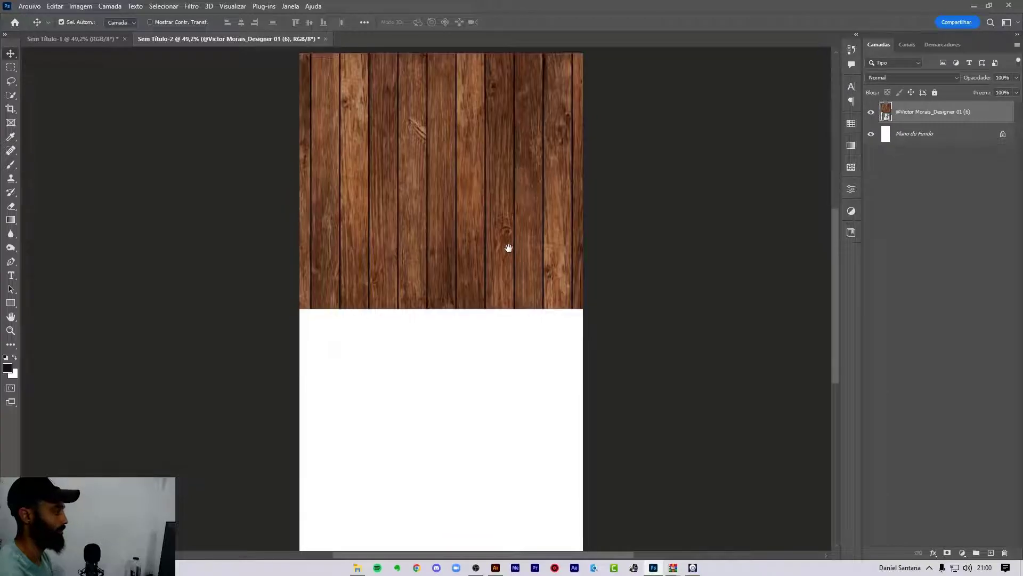
left_click(949, 248)
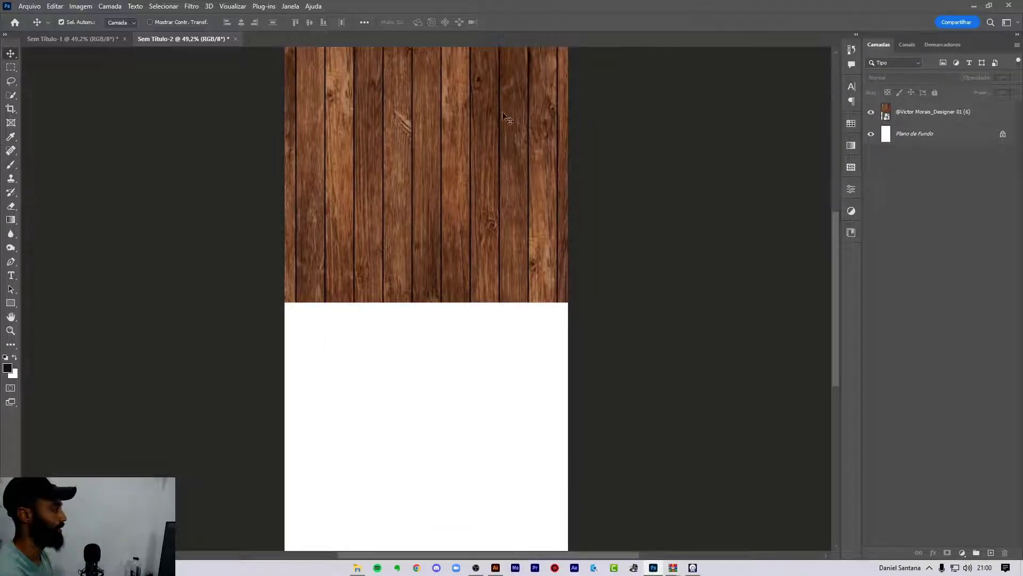
Duplicate the texture below, flipped horizontally and rotated 180°, to fill the canvas.
left_click(467, 134)
left_click_drag(467, 135, 468, 357)
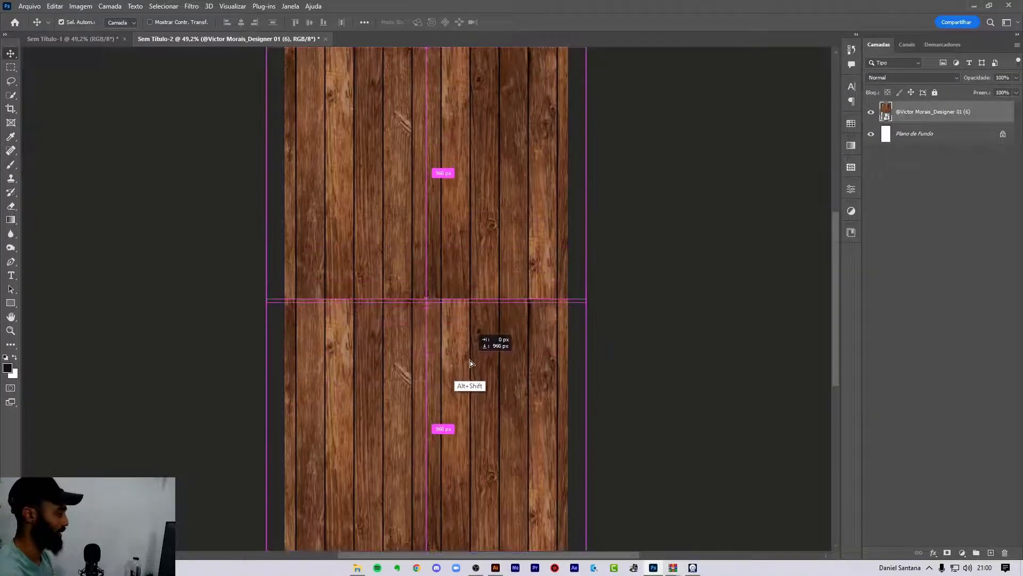
left_click_drag(469, 356, 472, 357)
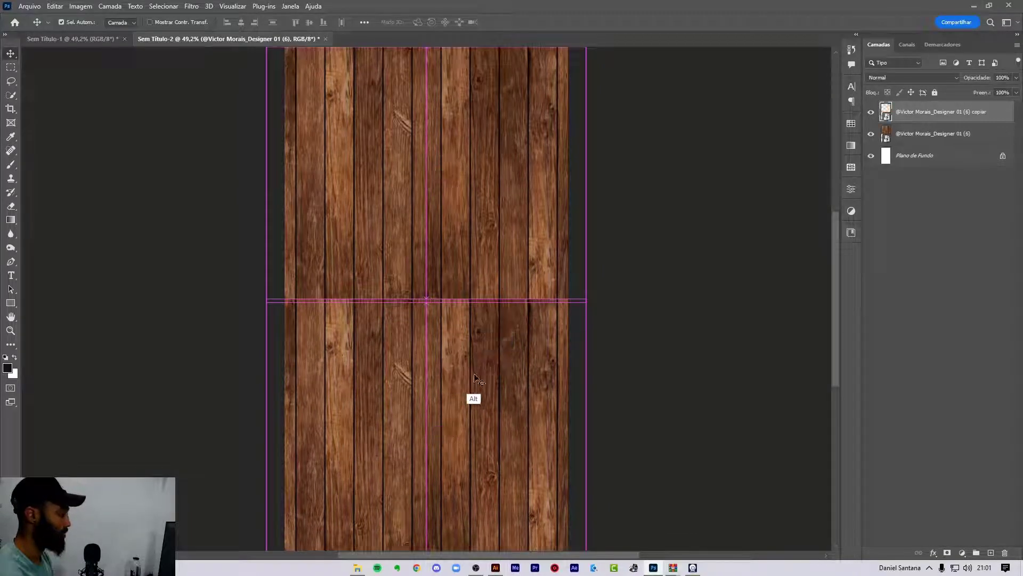
left_click_drag(473, 405, 483, 314)
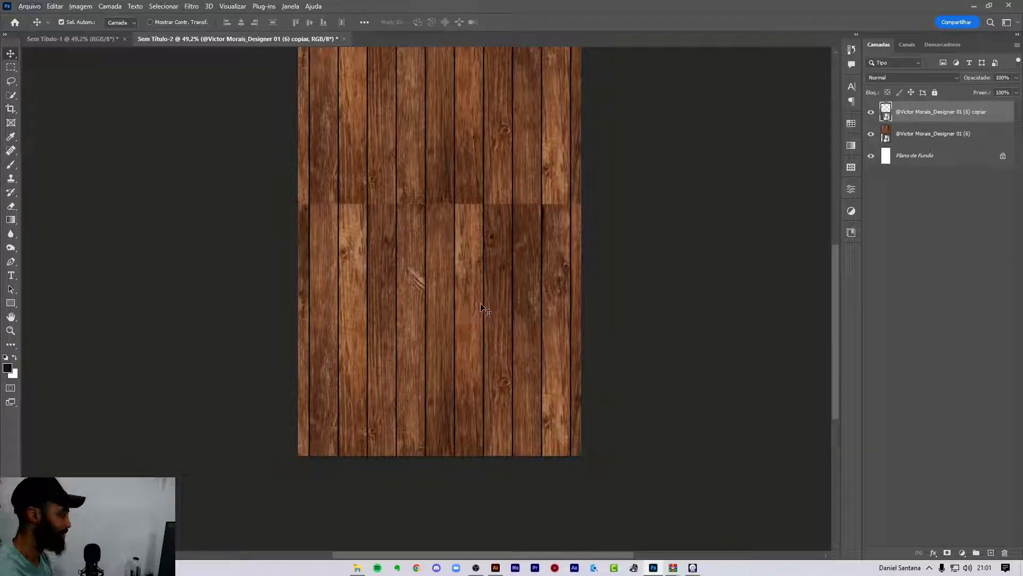
key("ctrl+t")
right_click(463, 262)
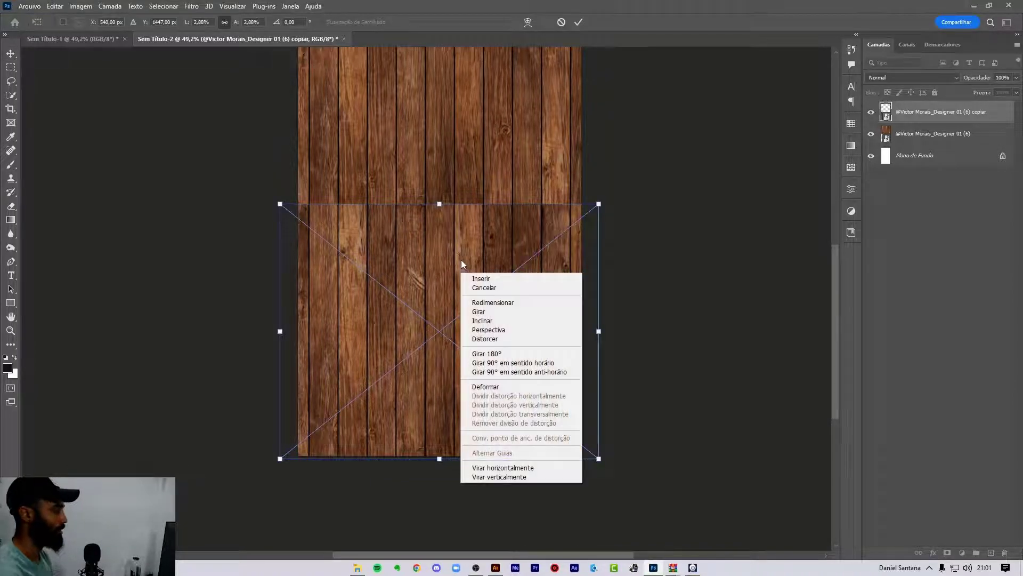
left_click(501, 468)
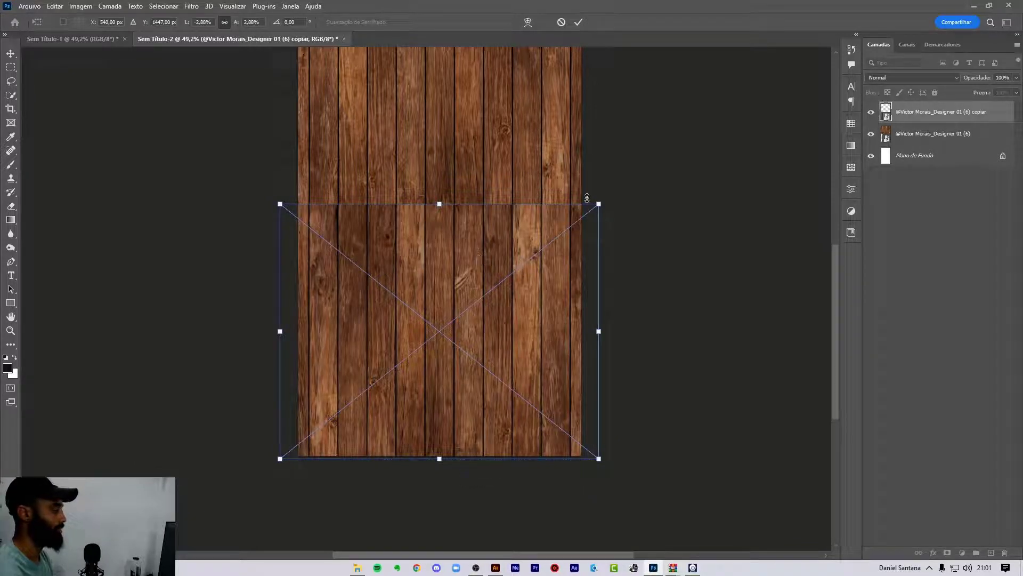
left_click_drag(612, 190, 382, 390)
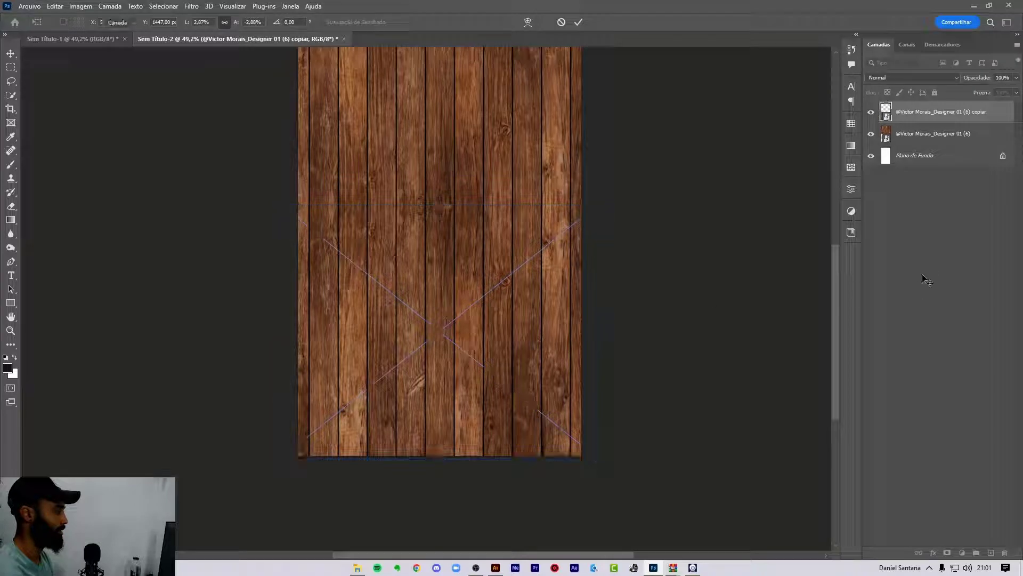
key("Return")
left_click_drag(487, 255, 498, 309)
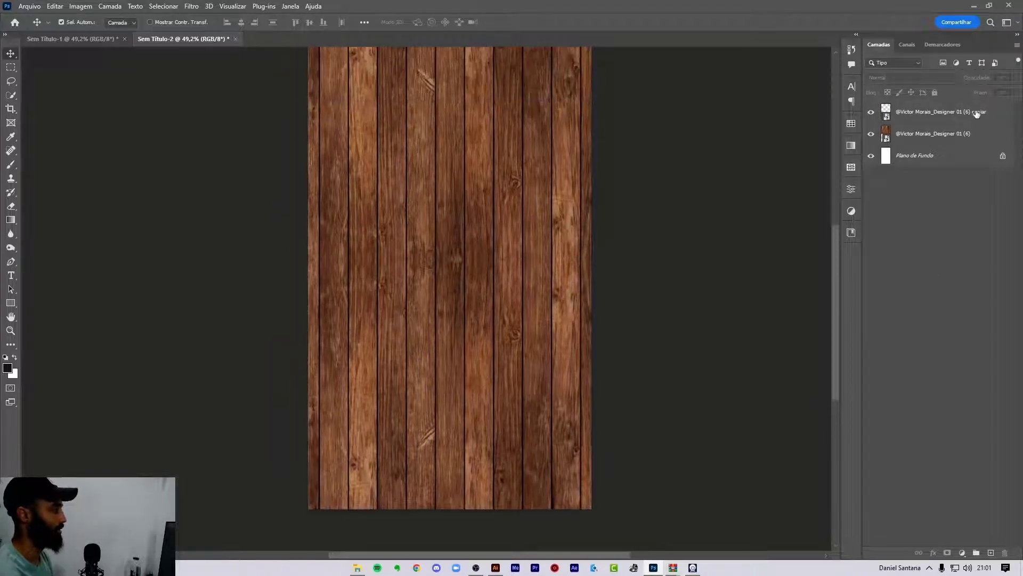
Convert both wood layers into a single smart object.
left_click(958, 133, "ctrl")
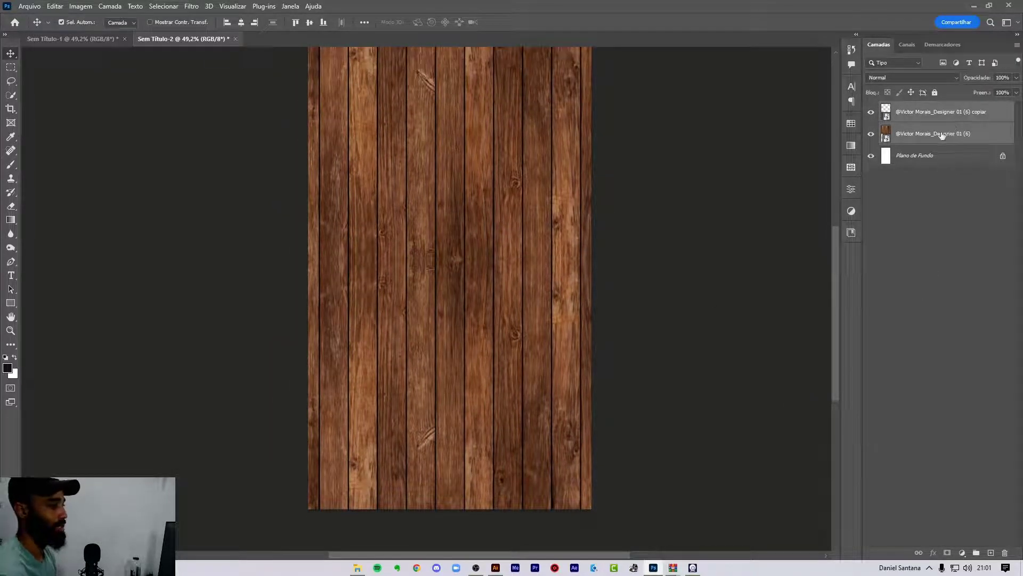
right_click(937, 134)
left_click(830, 198)
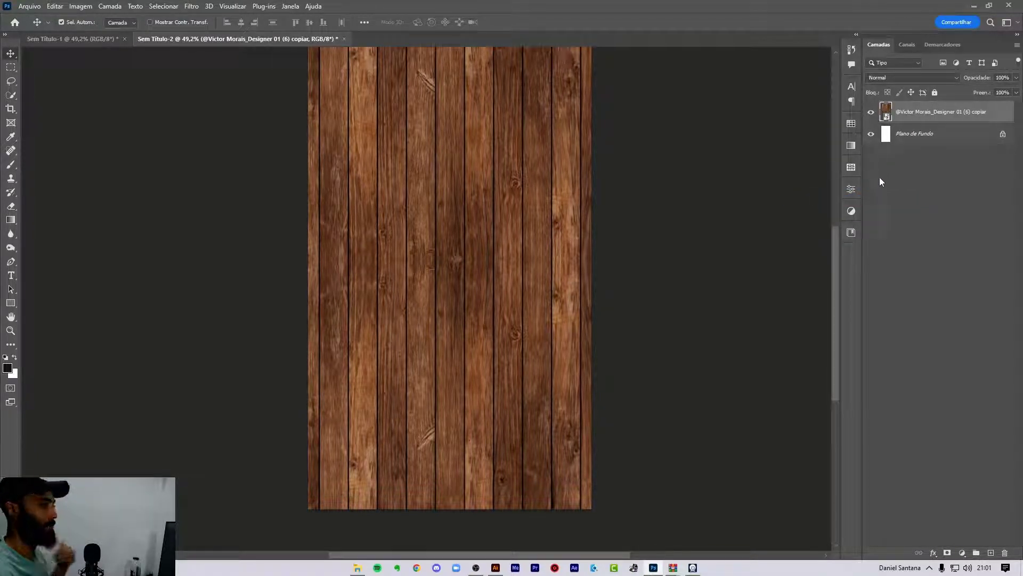
Desaturate the wood smart object with Hue/Saturation at -100 saturation.
key("ctrl+u")
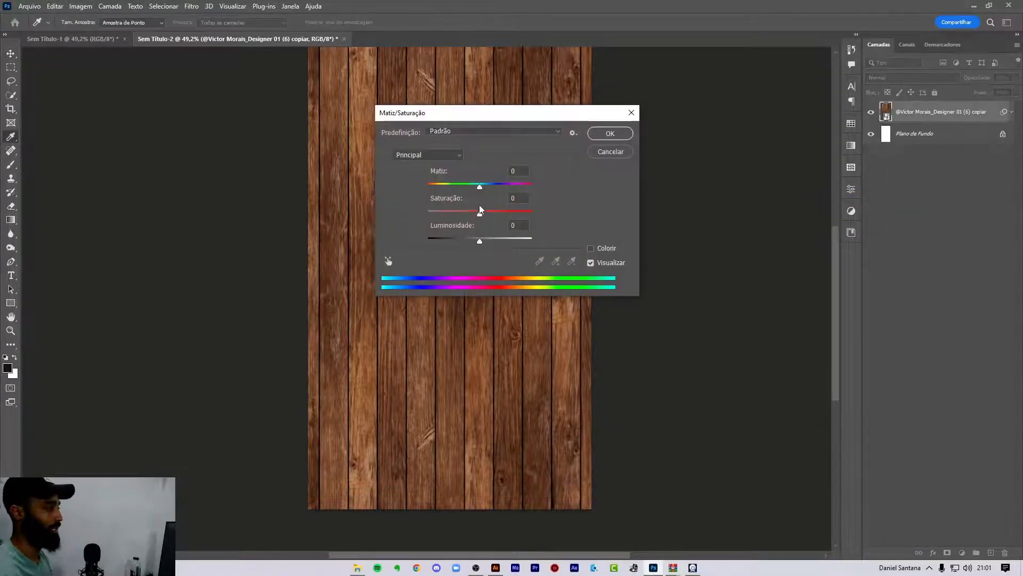
left_click_drag(479, 213, 416, 215)
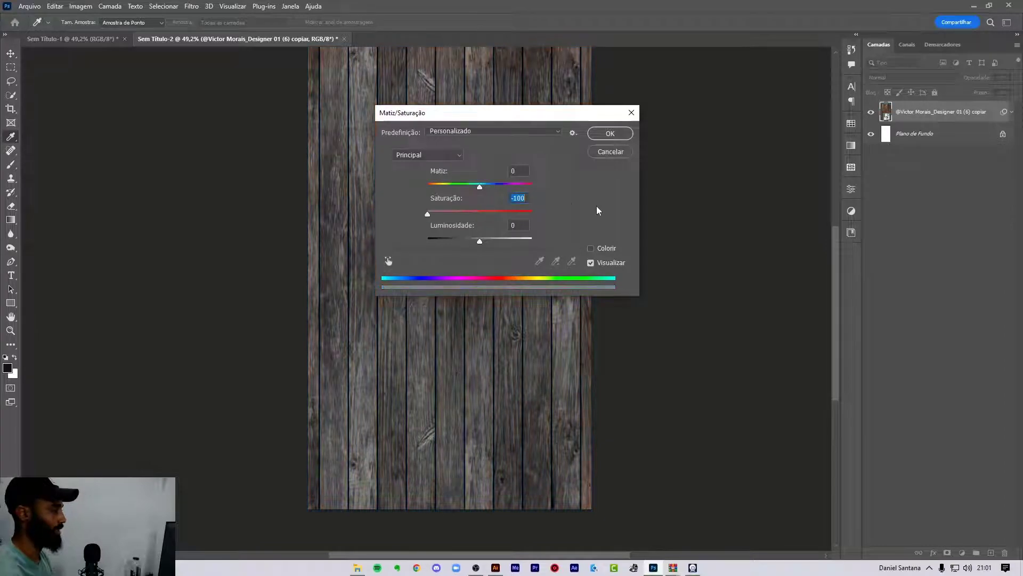
left_click(610, 134)
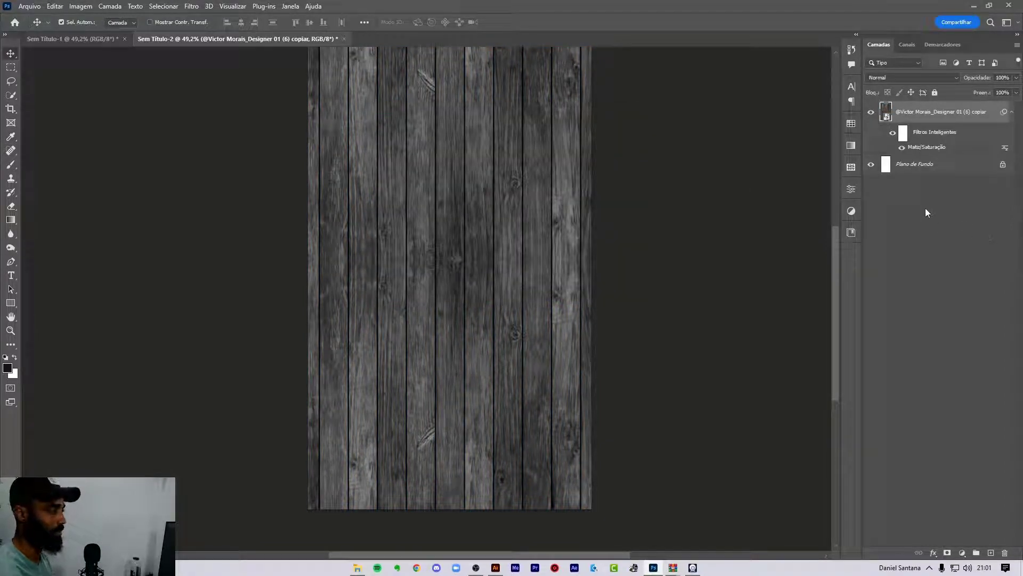
left_click(925, 208)
Copy the Preenchimento de Cor 1 fill layer from Sem Título-1's bg group into the new document.
left_click(82, 40)
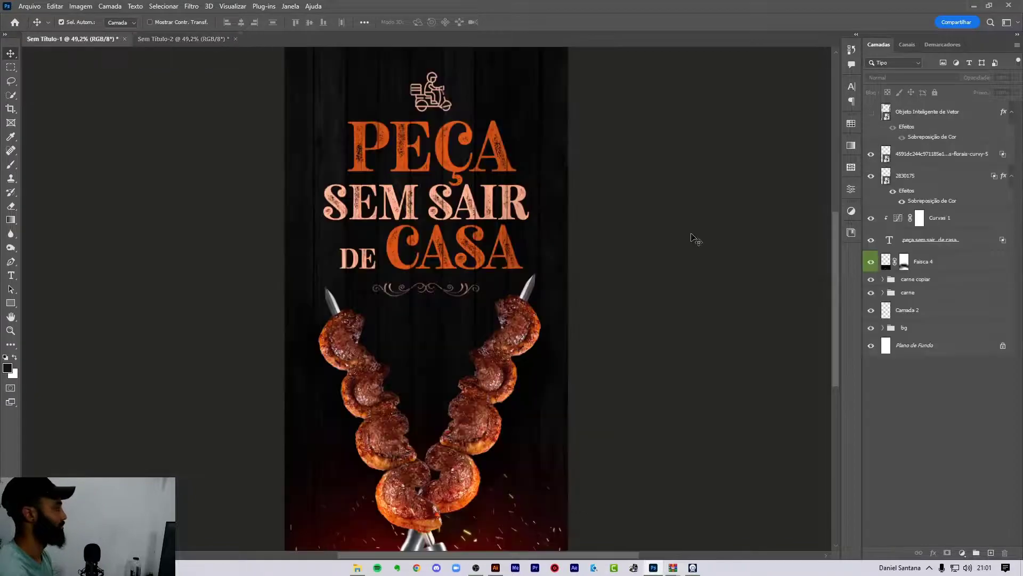
left_click(883, 328)
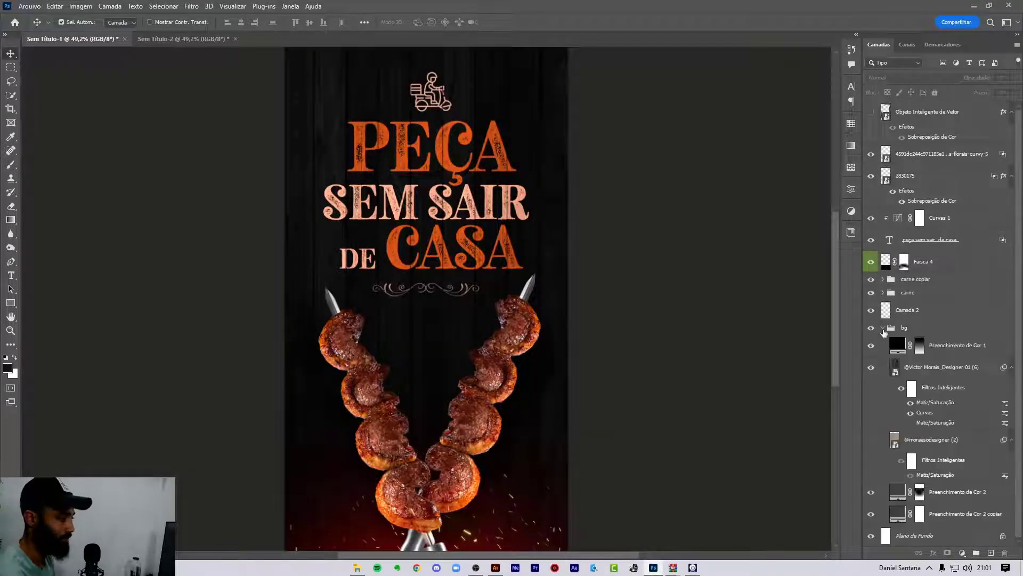
left_click(893, 342)
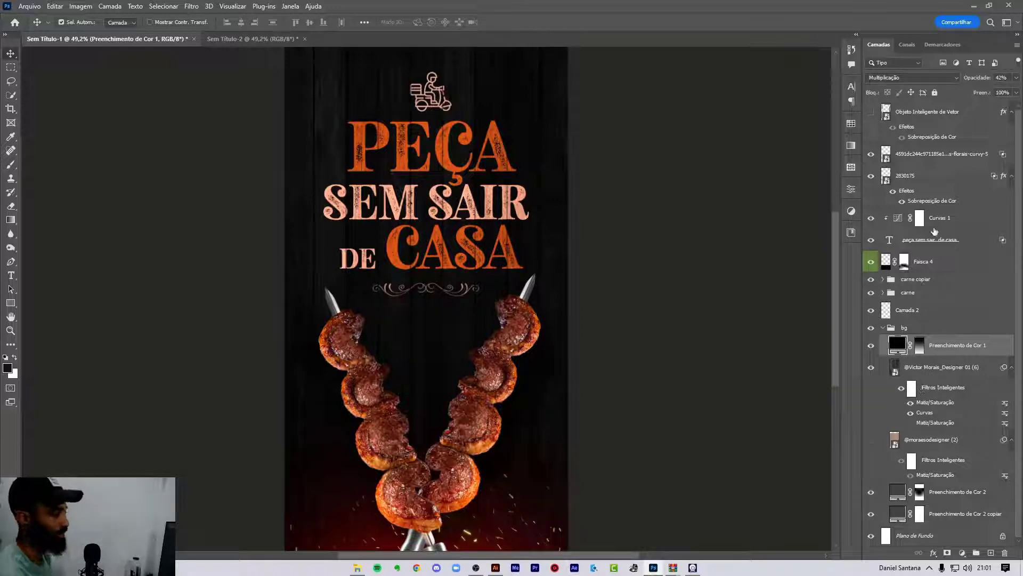
left_click_drag(919, 372, 767, 291)
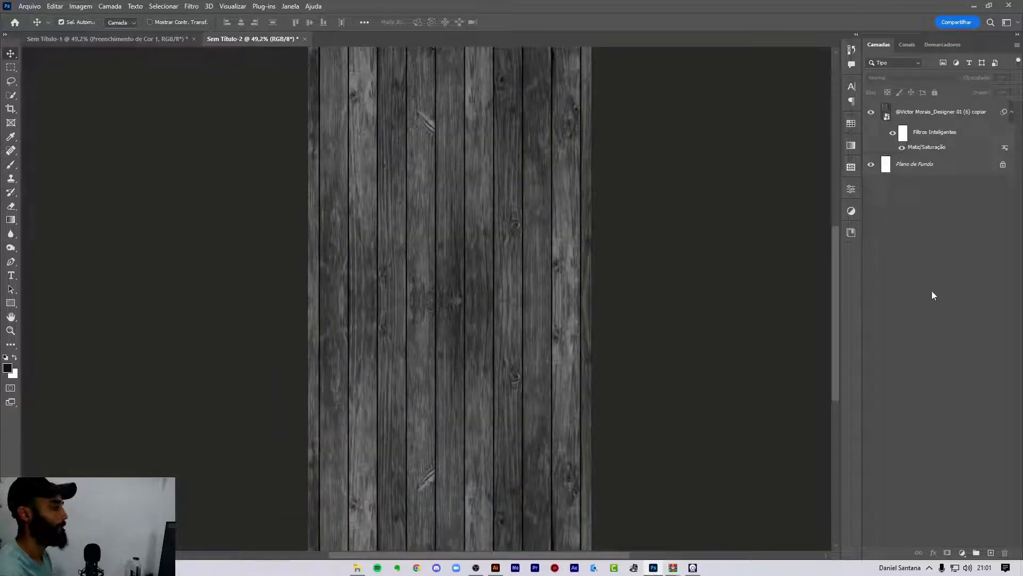
Add a solid colour fill layer set to pure black.
left_click(896, 114)
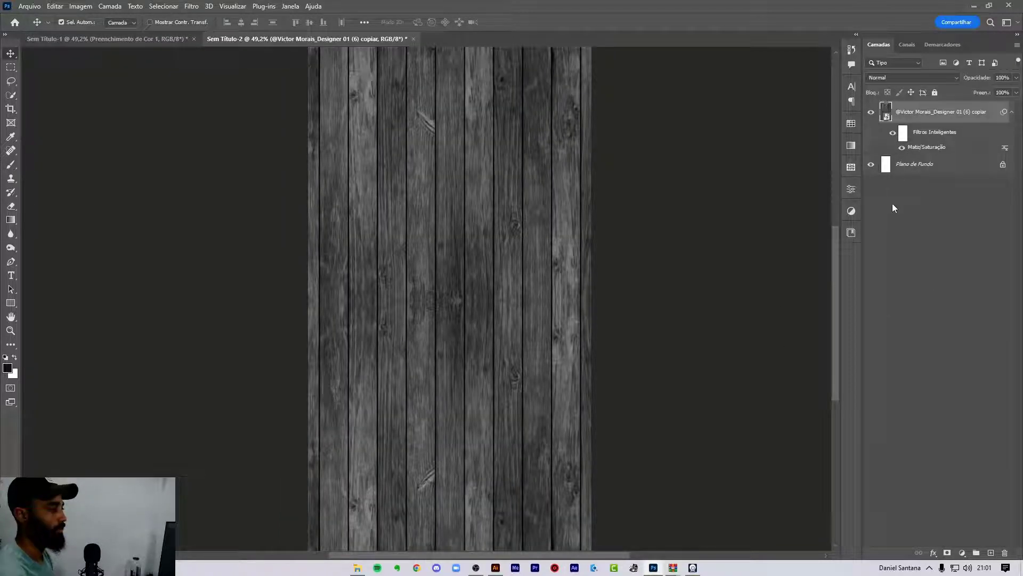
left_click(962, 553)
left_click(956, 364)
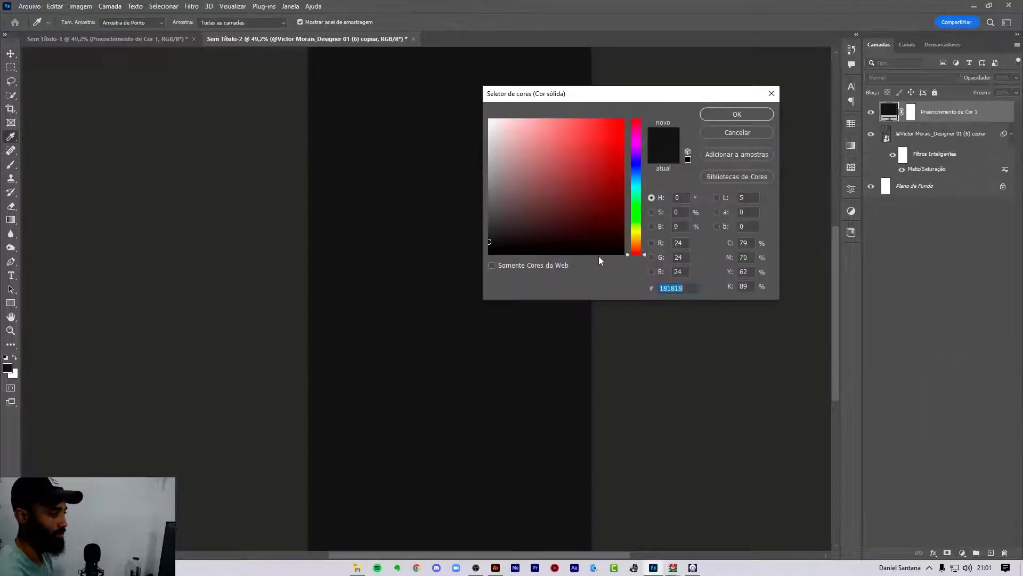
left_click(559, 251)
left_click(737, 114)
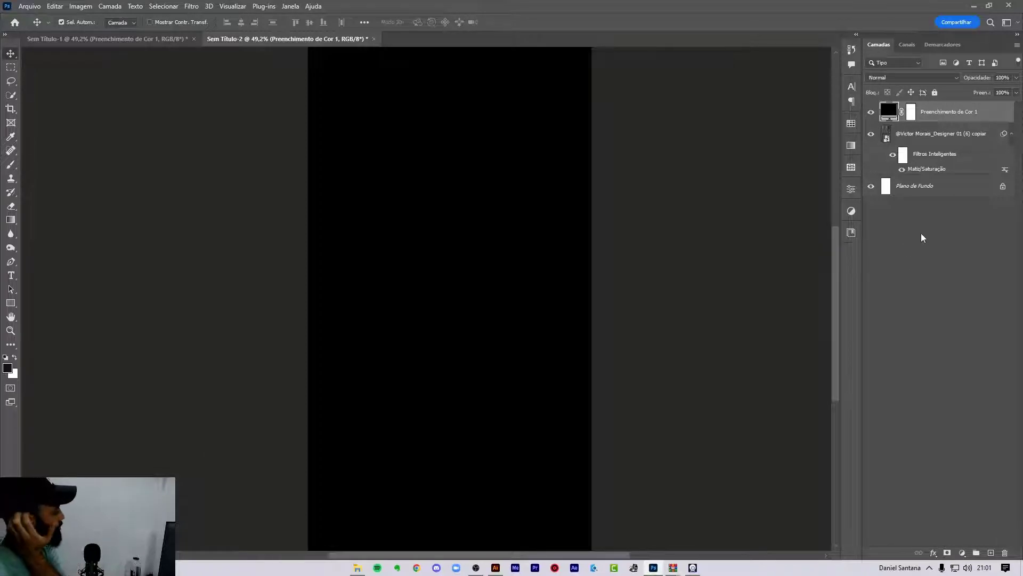
Adjust the black fill's Underlying Layer blend slider so faint wood grain shows through.
left_click(911, 115)
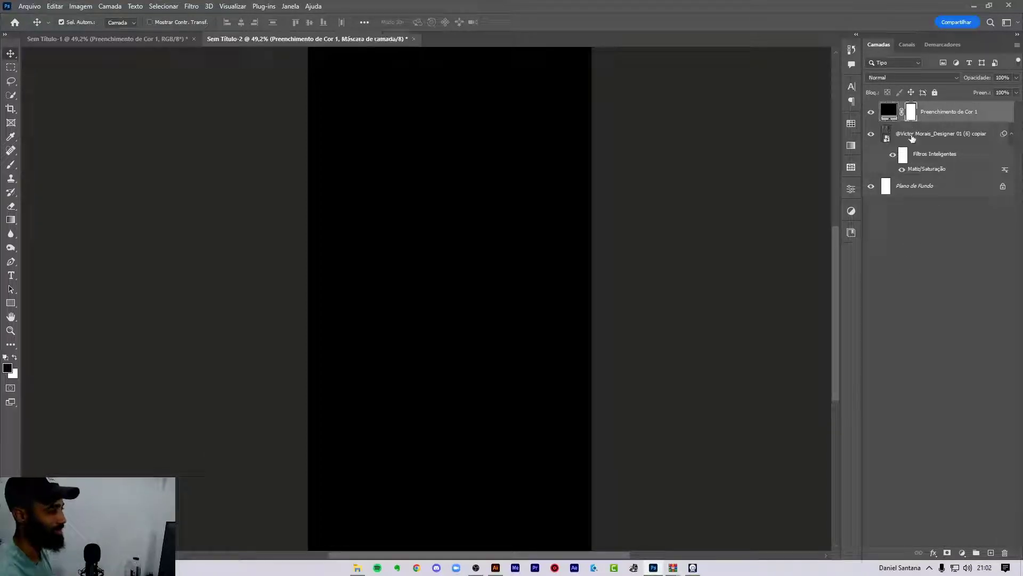
left_click_drag(412, 185, 419, 204)
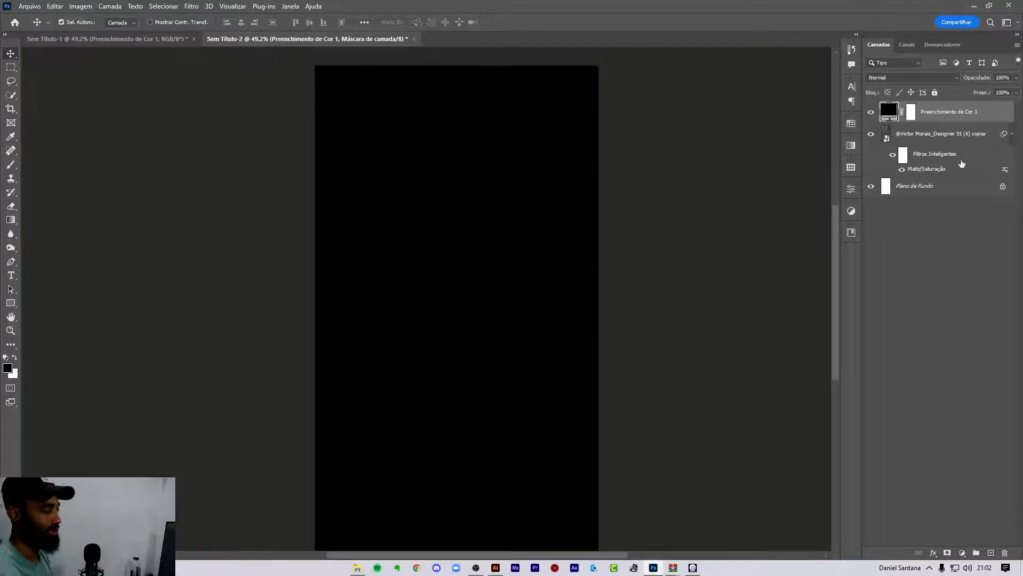
double_click(981, 112)
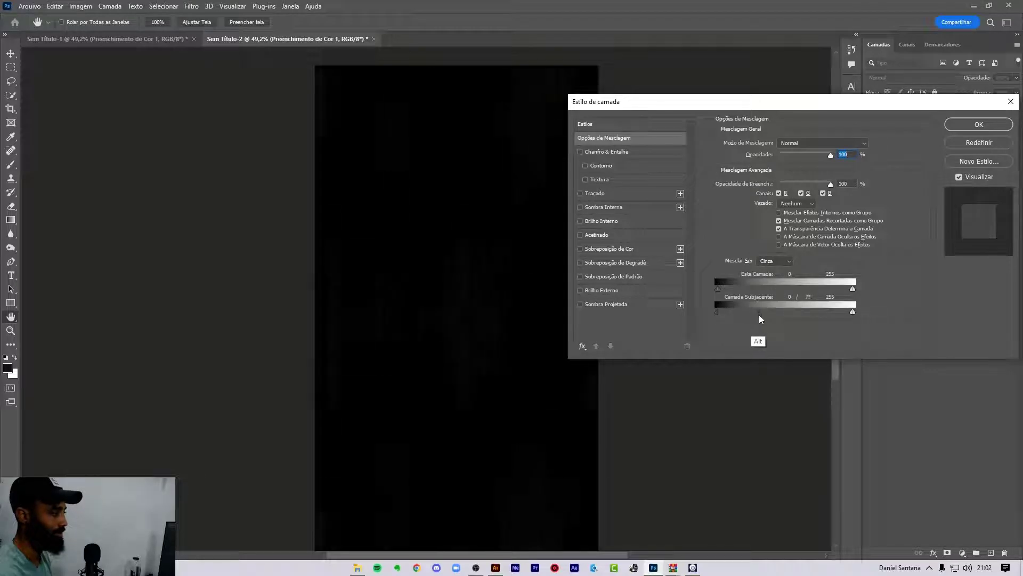
mouse_move(742, 313)
left_mouse_down()
mouse_move(764, 316)
mouse_move(734, 314)
mouse_move(748, 313)
left_mouse_up()
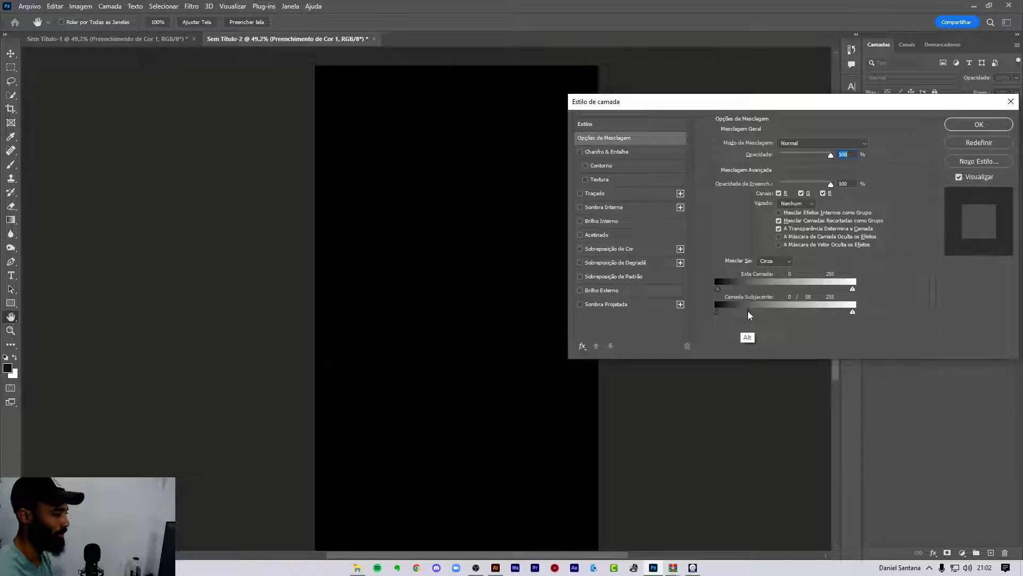
left_click(979, 123)
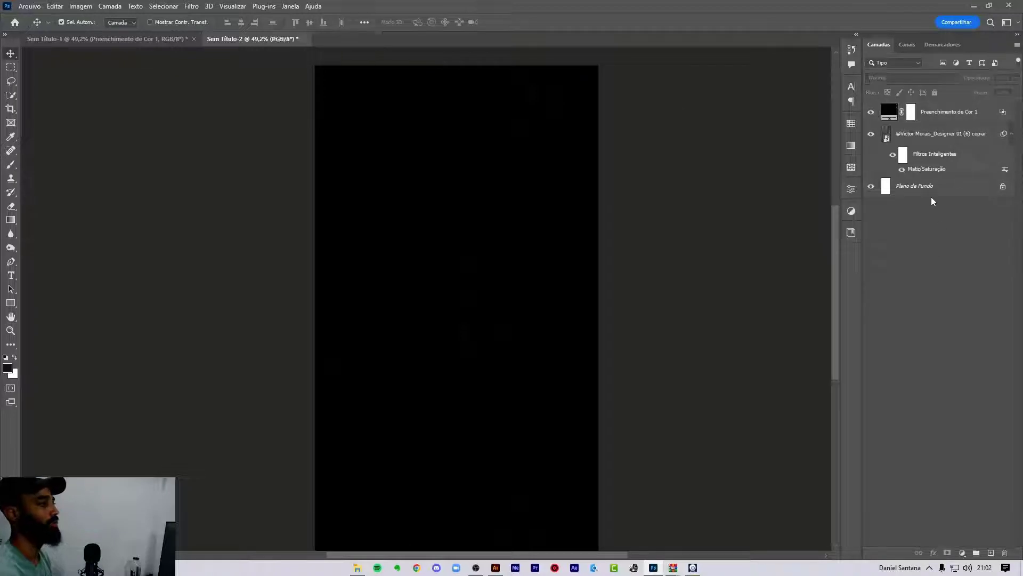
Draw a vertical gradient on the black fill's mask, revealing the wood at the top.
left_click(911, 118)
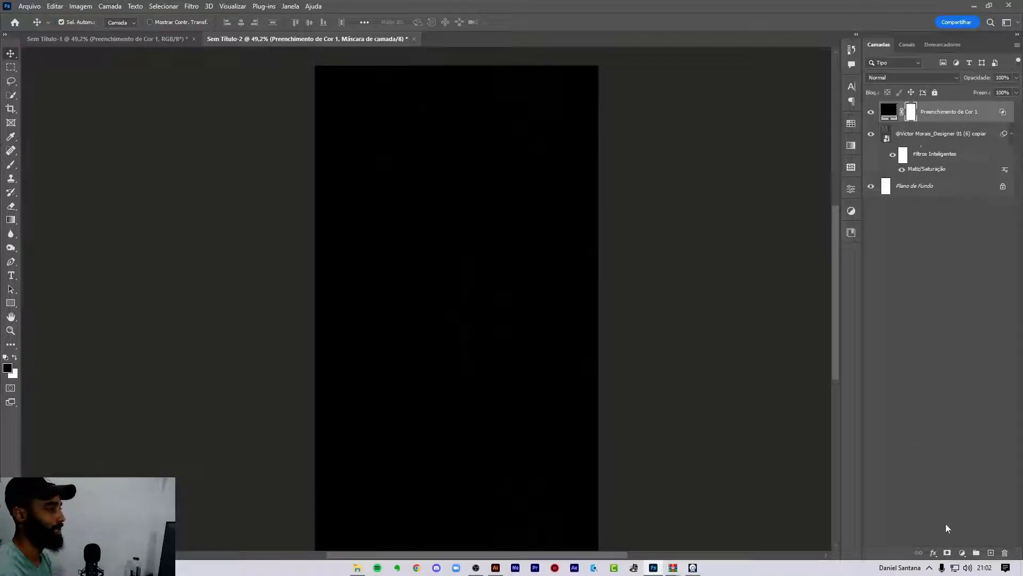
left_click(962, 552)
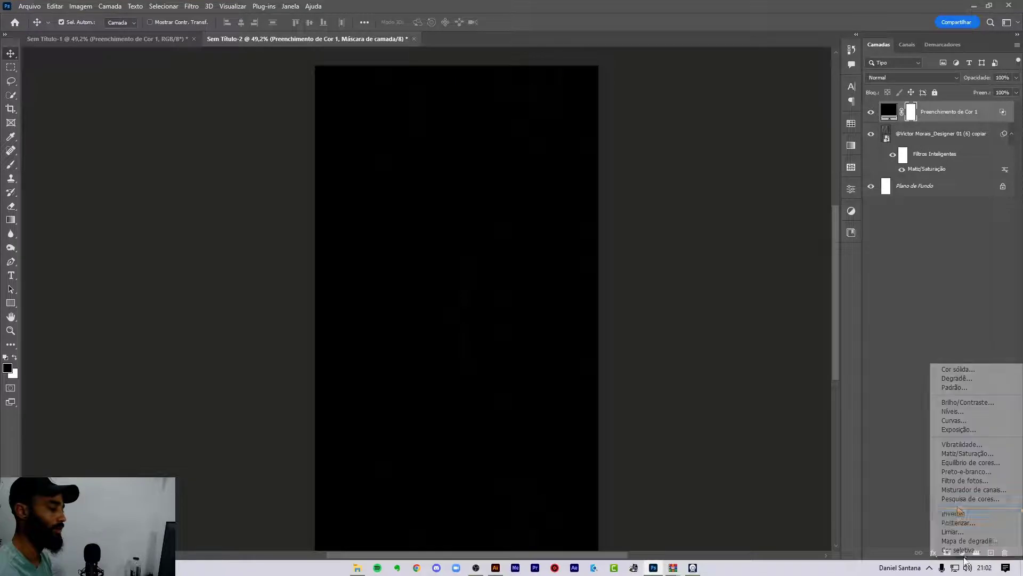
left_click(958, 370)
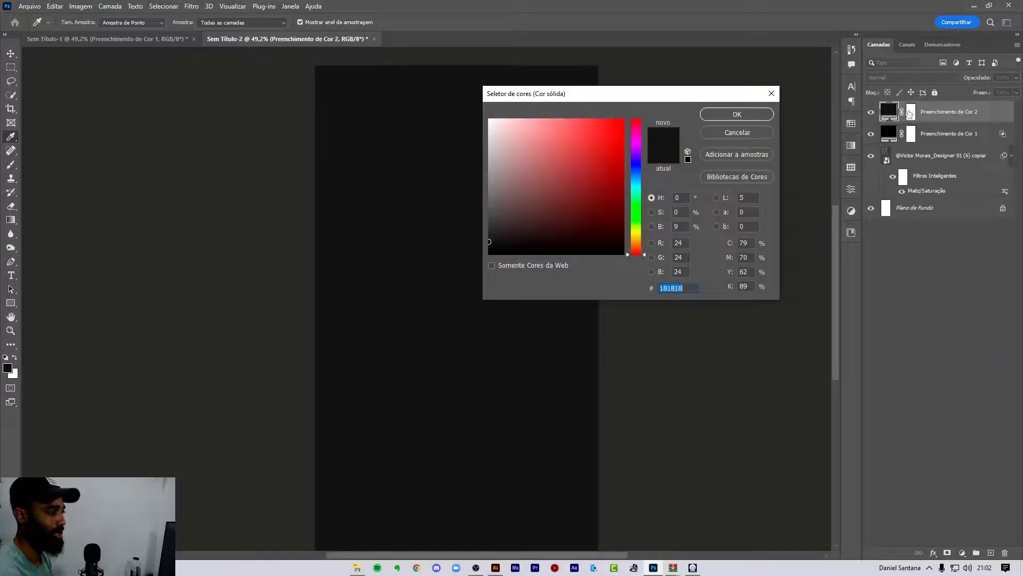
left_click(738, 133)
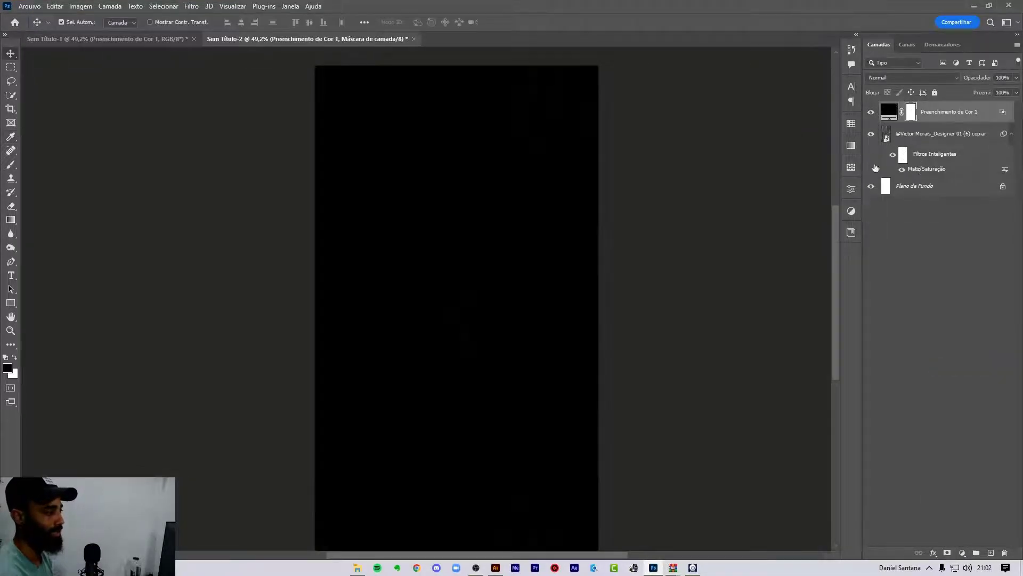
left_click(11, 220)
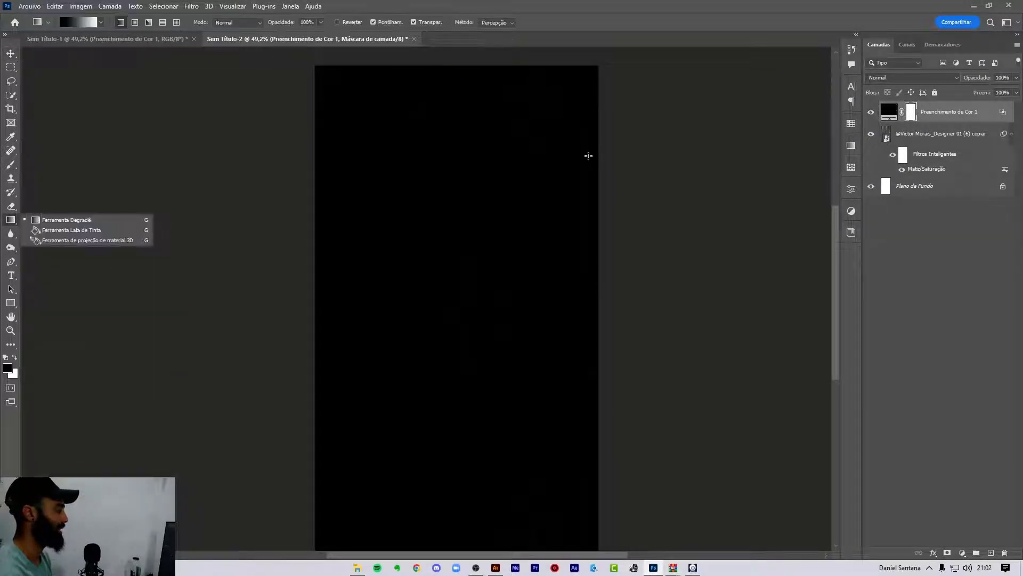
mouse_move(473, 59)
left_mouse_down()
mouse_move(483, 74)
mouse_move(475, 488)
left_mouse_up()
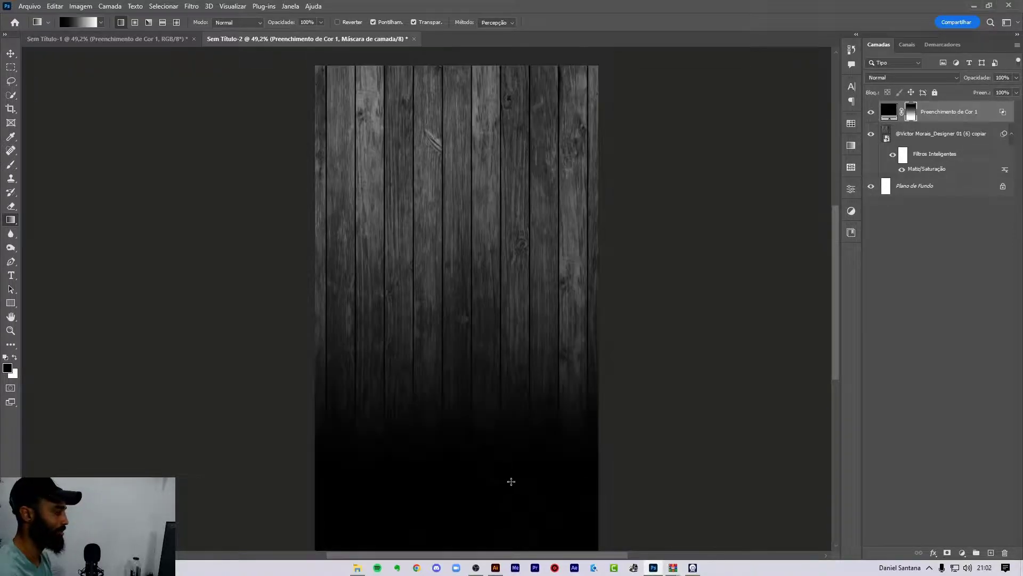
left_click_drag(513, 415, 530, 369)
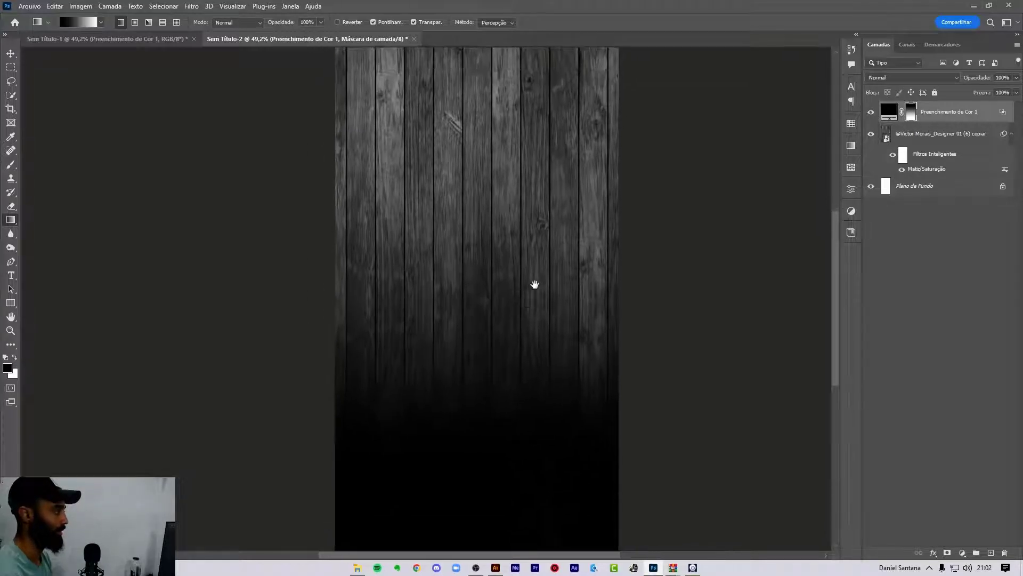
left_click(952, 134)
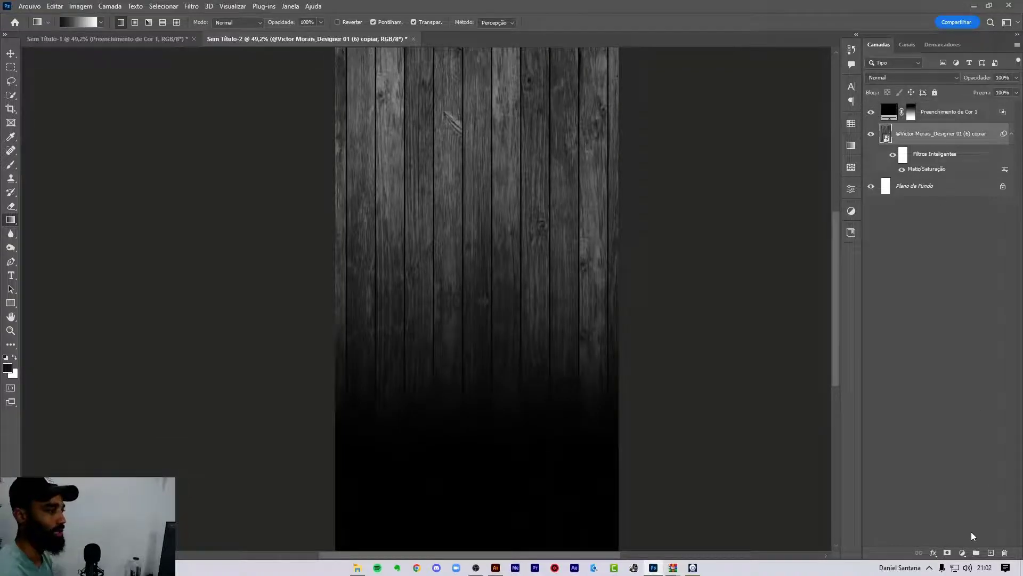
Add a second 000000 black fill layer, Preenchimento de Cor 2, over the wood at 70% opacity.
left_click(947, 553)
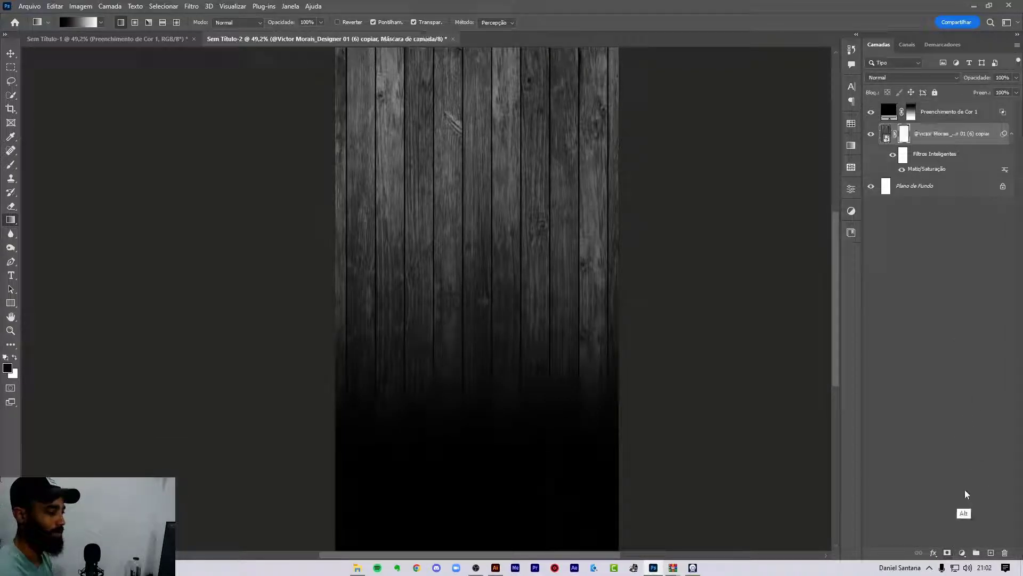
key("ctrl+z")
left_click(962, 553)
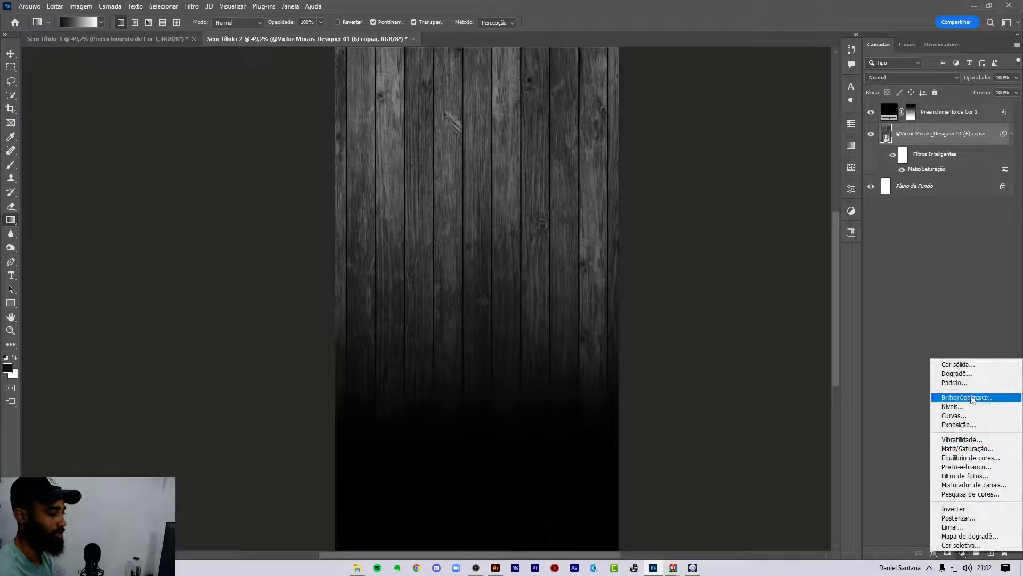
left_click(965, 365)
type("000000")
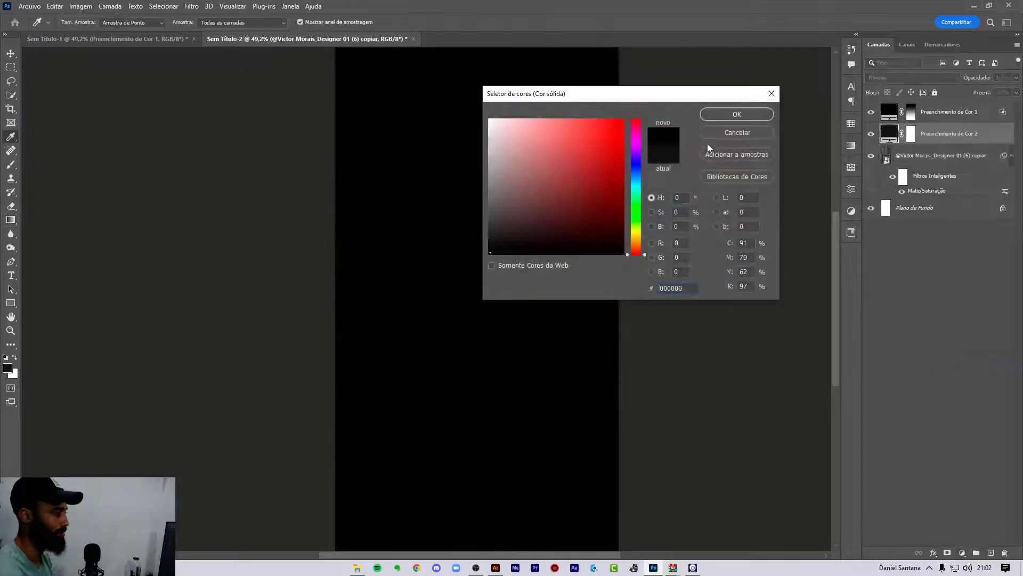
left_click(768, 113)
mouse_move(976, 78)
left_mouse_down()
mouse_move(950, 81)
mouse_move(968, 83)
left_mouse_up()
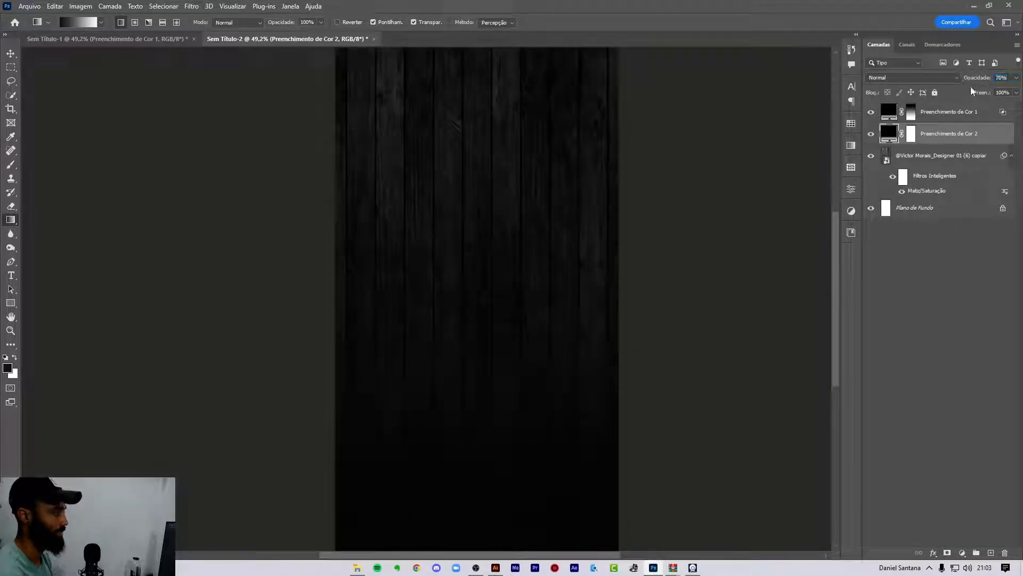
left_click(937, 180)
left_click(911, 113)
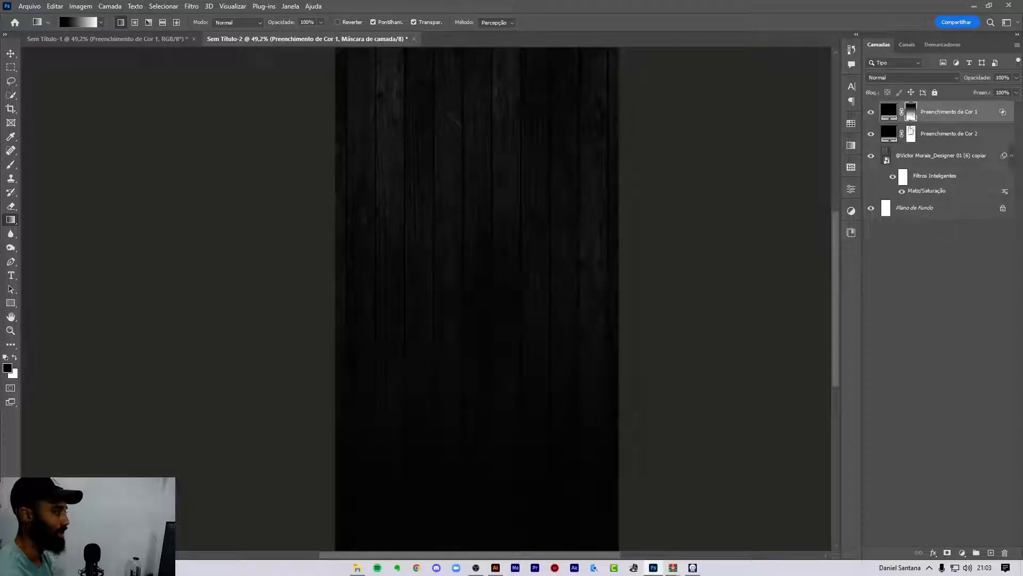
Flip the top fill's gradient mask vertically and stretch it further down the canvas.
key("ctrl+t")
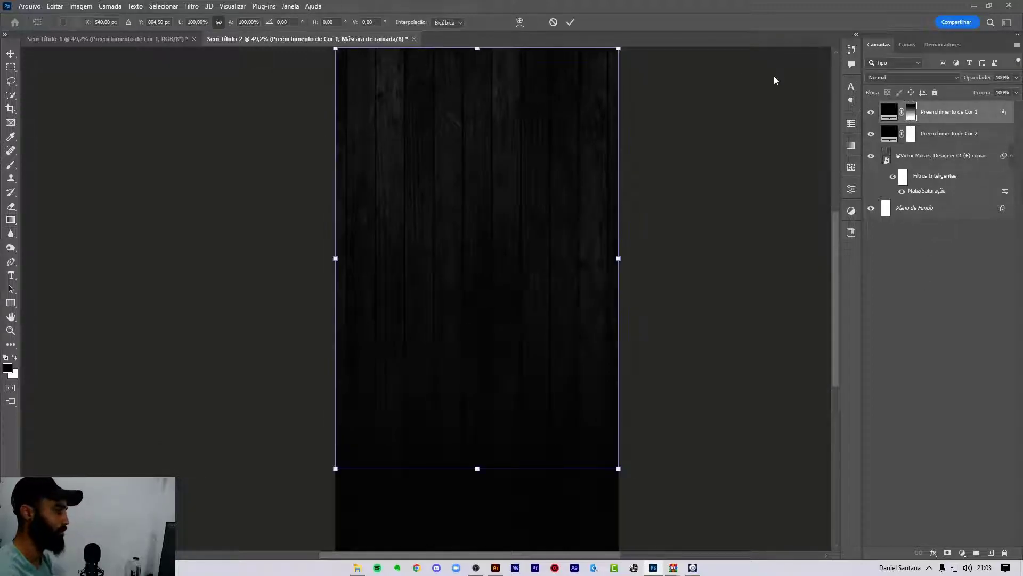
left_click_drag(659, 244, 366, 267)
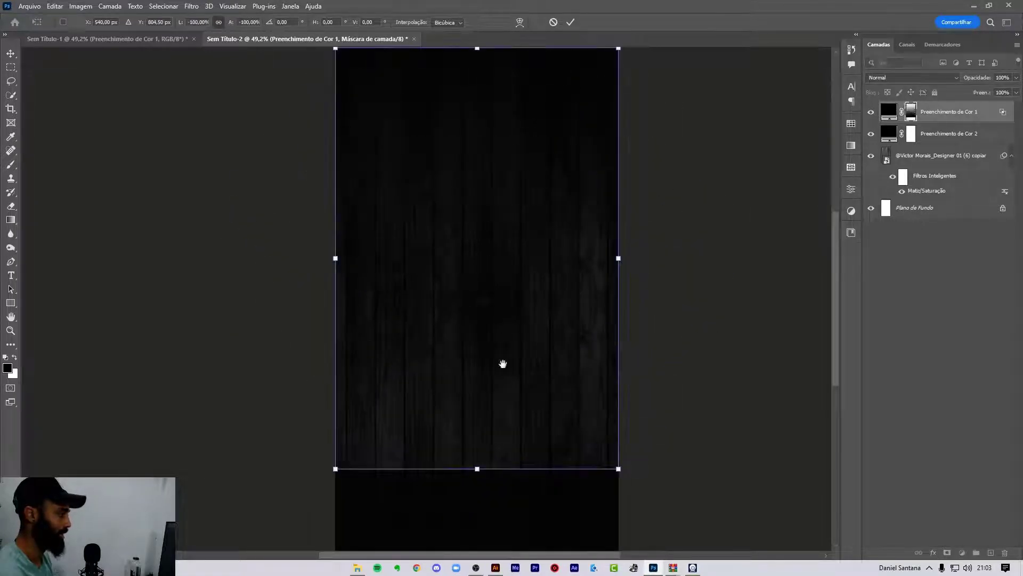
left_click_drag(503, 361, 508, 233)
left_click_drag(481, 330, 480, 415)
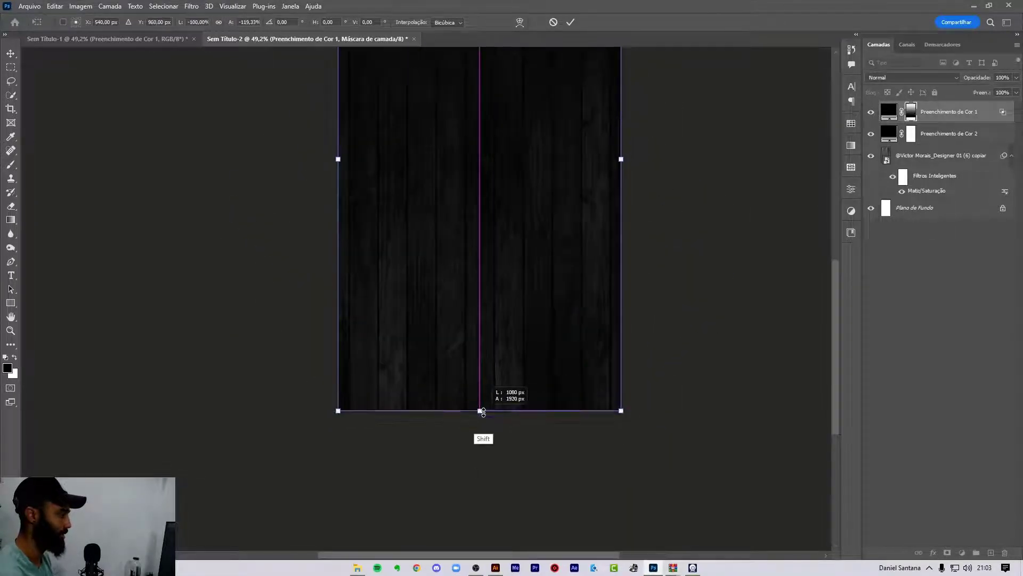
left_click_drag(546, 238, 545, 305)
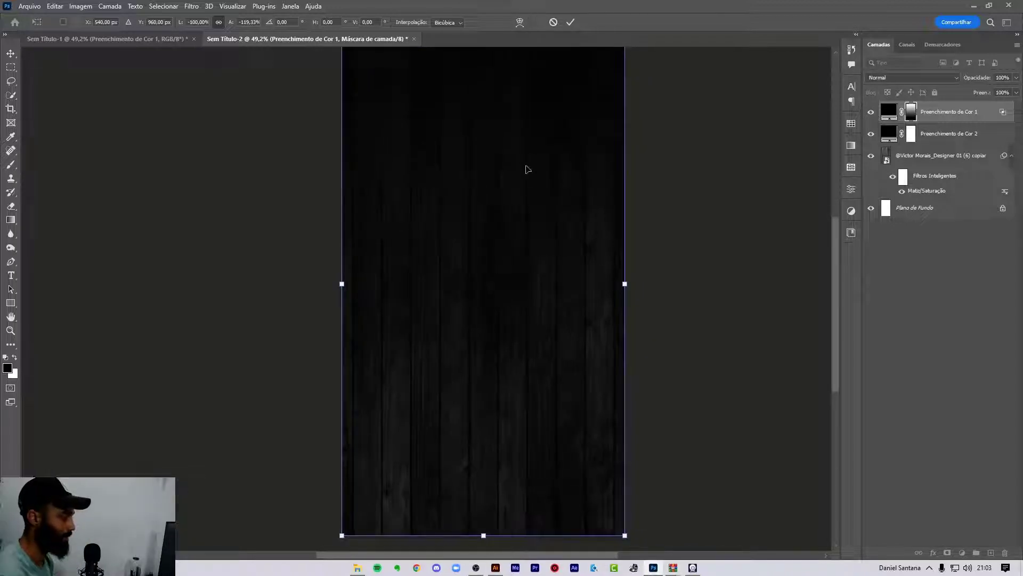
key("Return")
Lower the top fill's opacity and group all fill and wood layers into Agrupar 1.
left_click(924, 116)
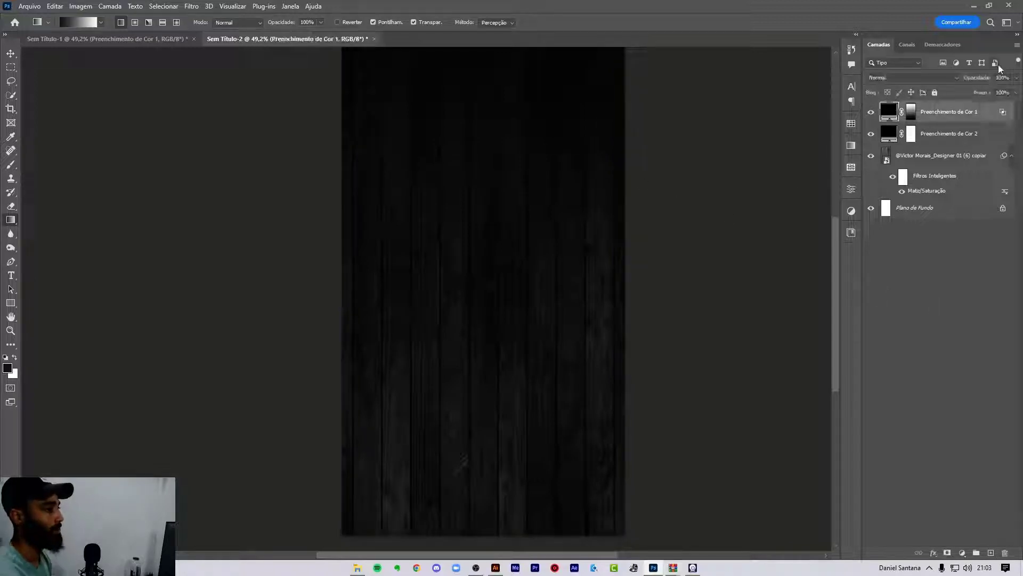
left_click_drag(983, 77, 980, 77)
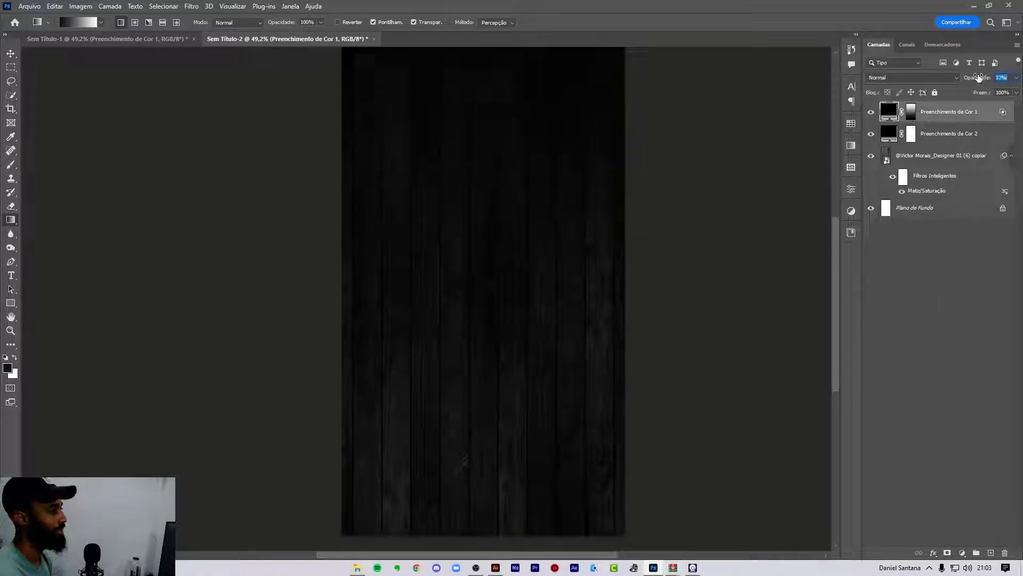
left_click(957, 248)
left_click(942, 112)
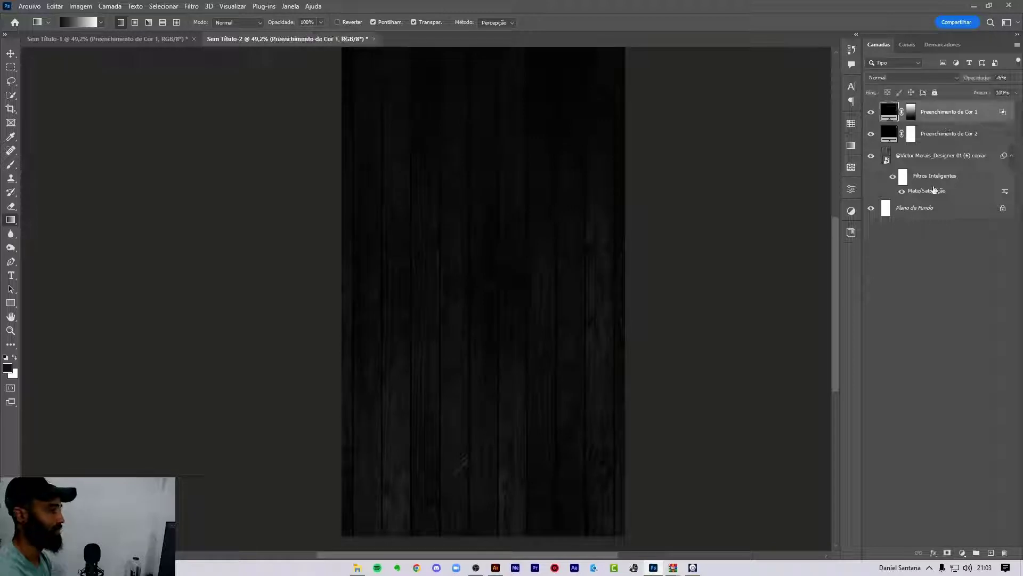
left_click(928, 163, "shift")
key("ctrl+g")
type("BG")
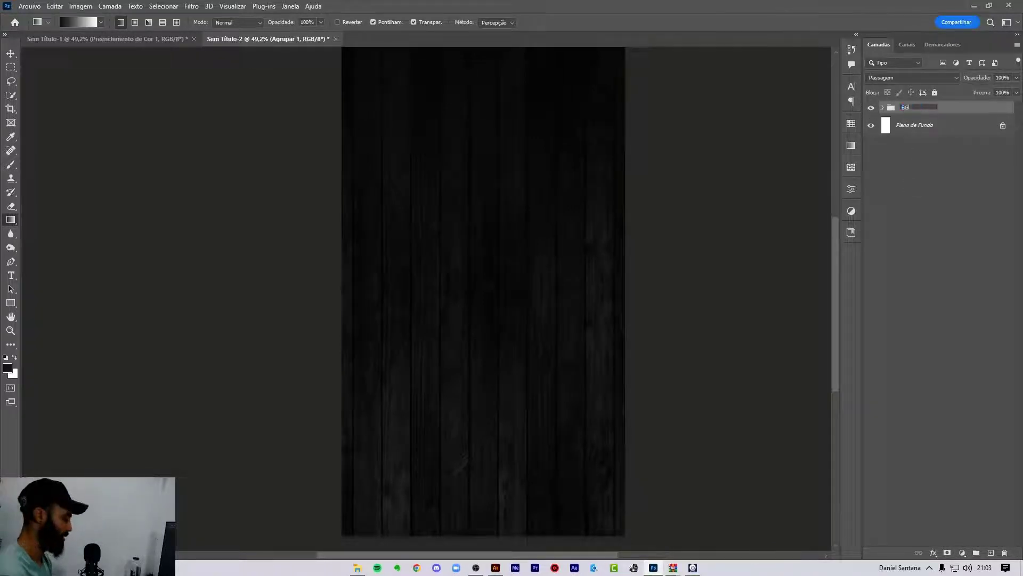
Name the group BG and delete the unlocked white background layer.
left_click(926, 258)
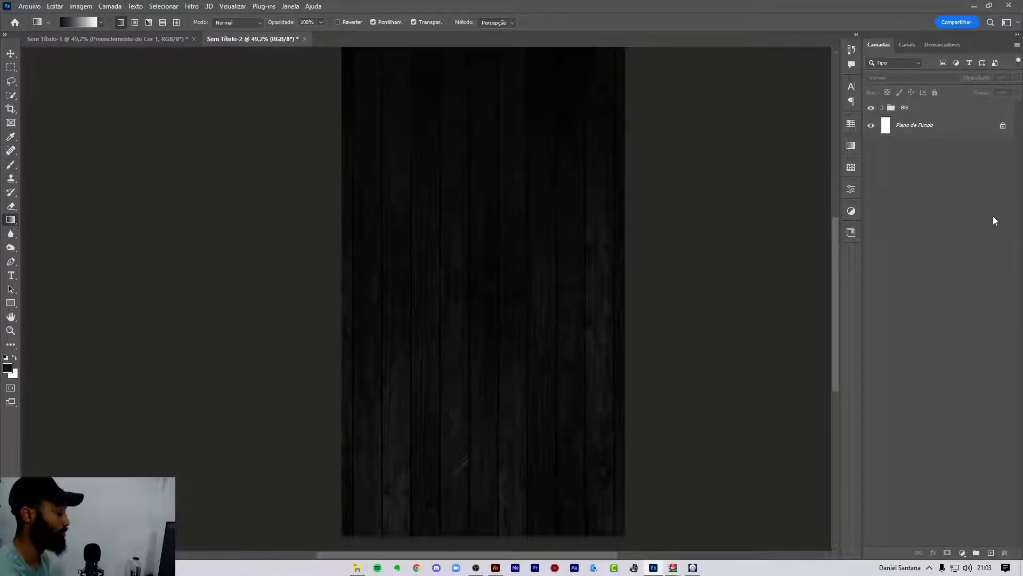
left_click(1005, 125)
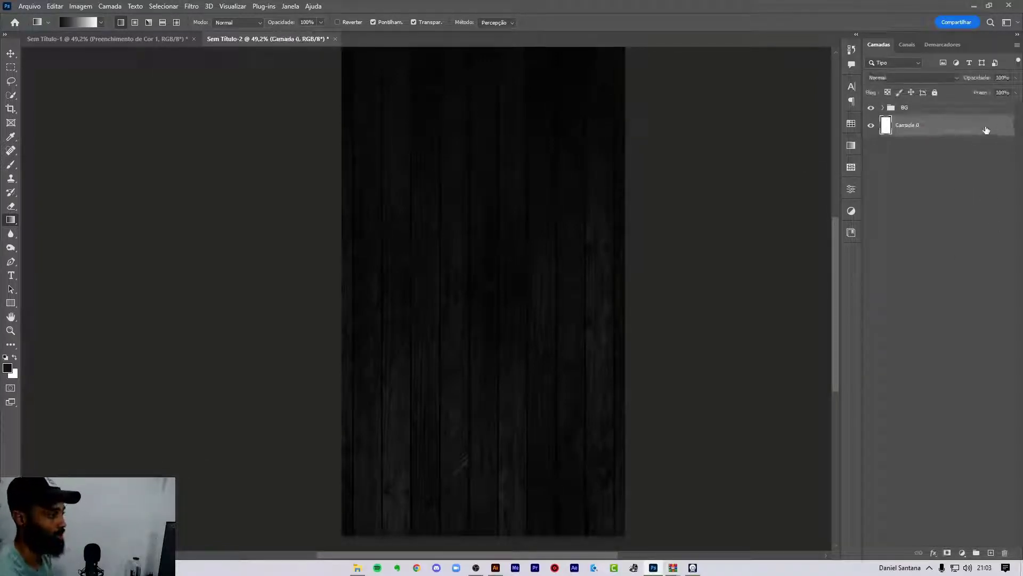
key("Delete")
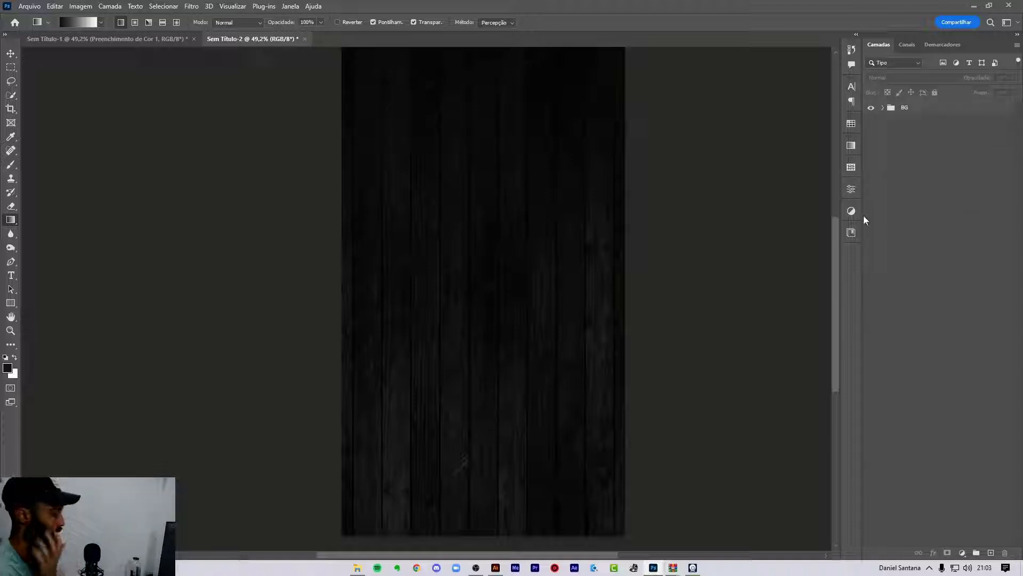
left_click(177, 40)
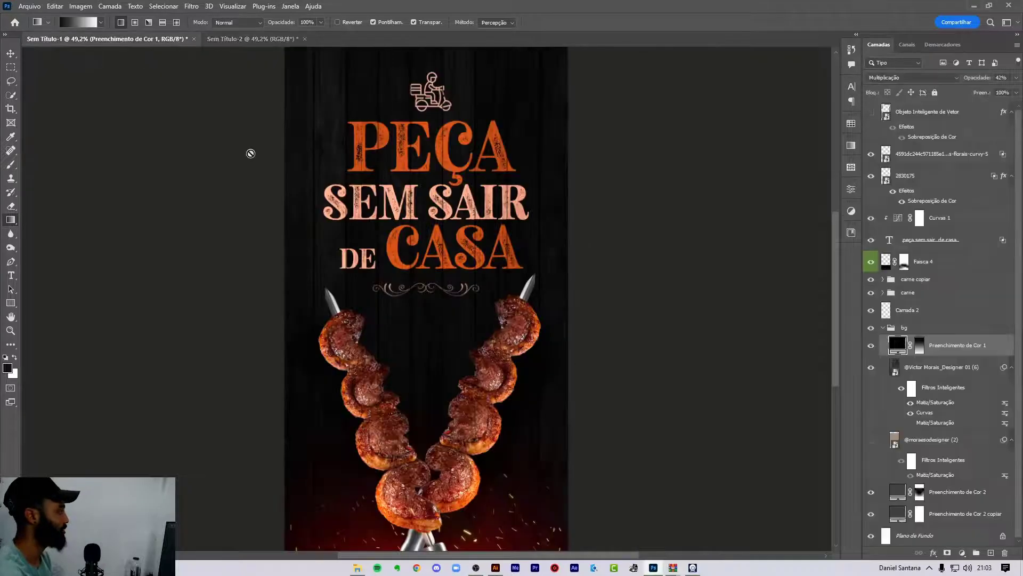
Copy the Camada 1 copiar skewer into Sem Título-2 and place it right of centre.
key("v")
left_click(516, 337)
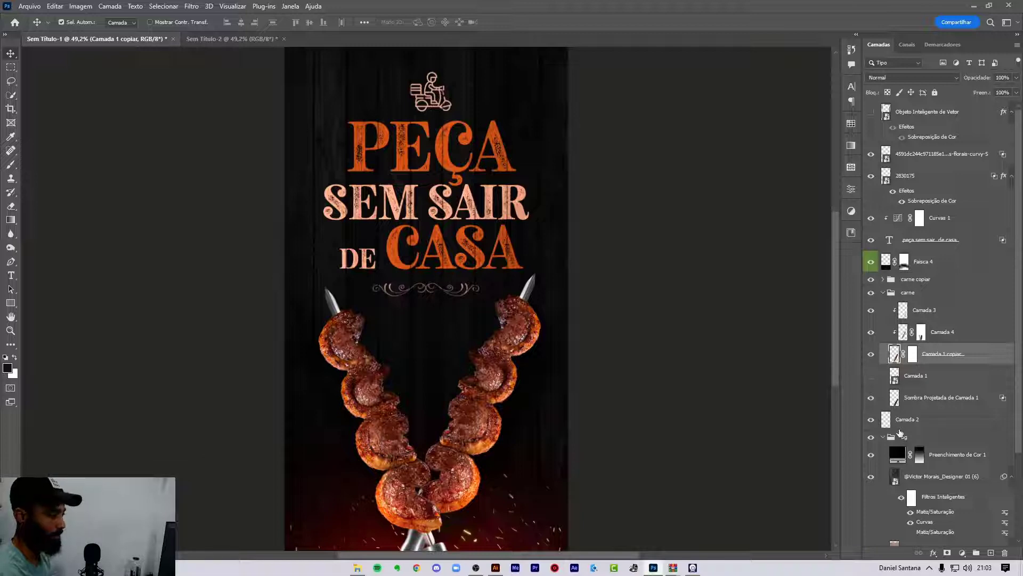
left_click_drag(898, 362, 464, 100)
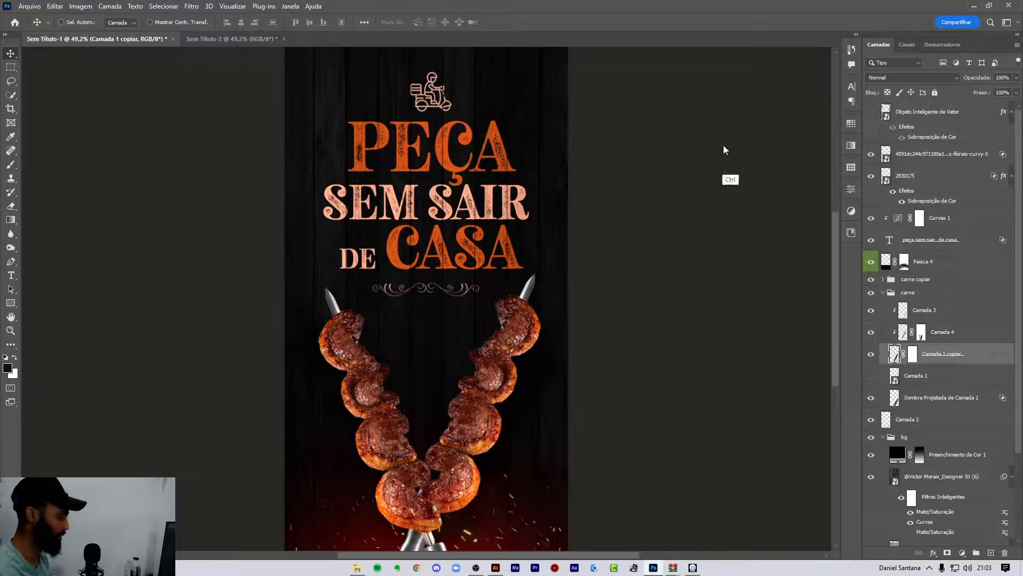
left_click_drag(714, 157, 701, 155)
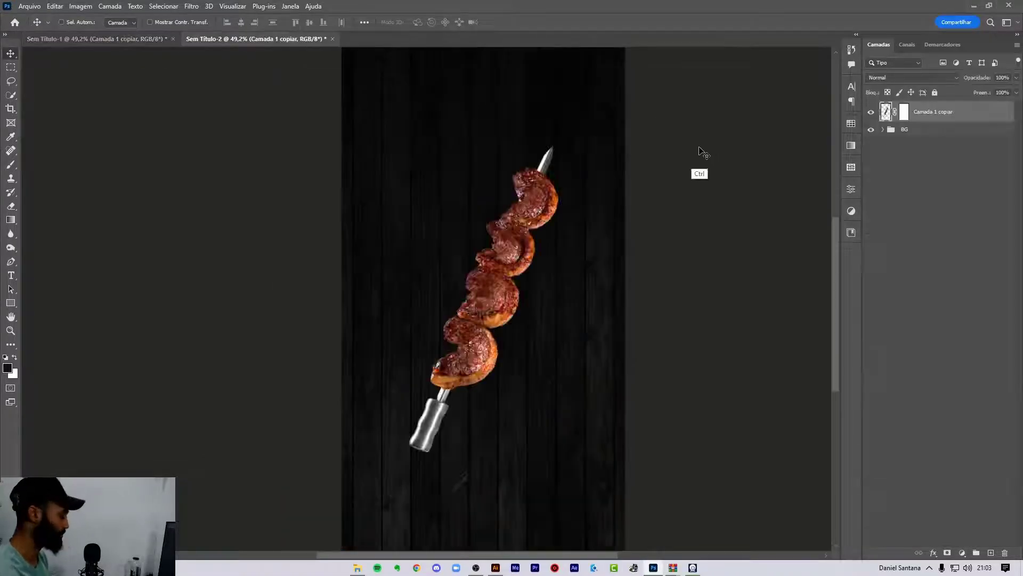
left_click_drag(540, 212, 581, 256)
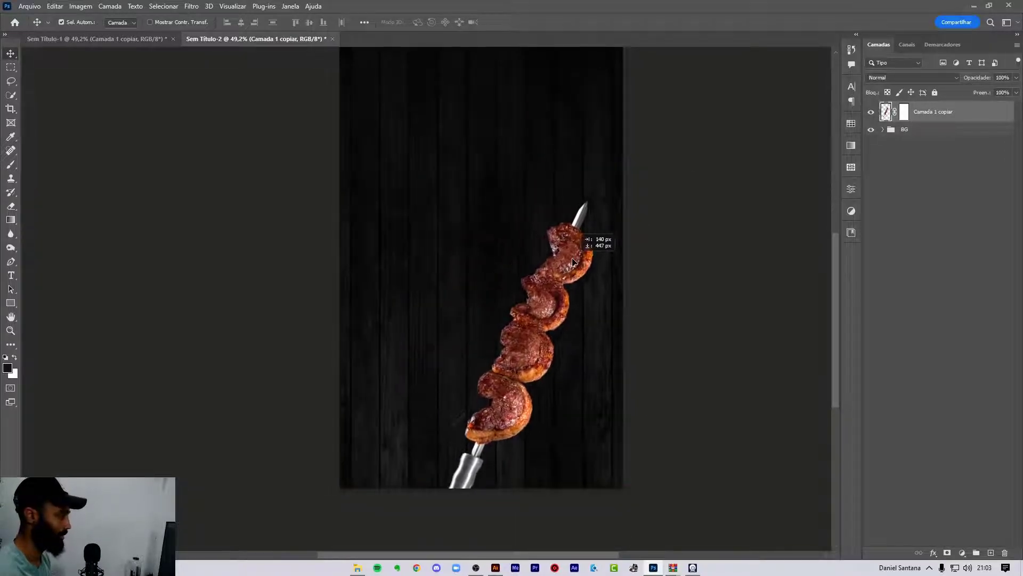
Rotate the skewer about -7.9° and nudge it slightly right.
key("ctrl+t")
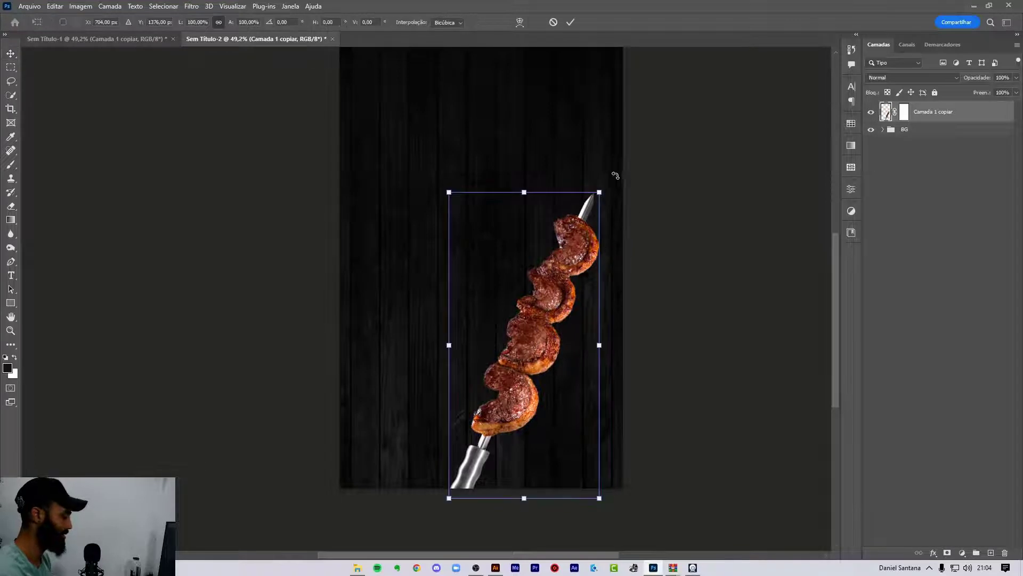
left_click_drag(613, 174, 596, 153)
left_click_drag(570, 243, 584, 244)
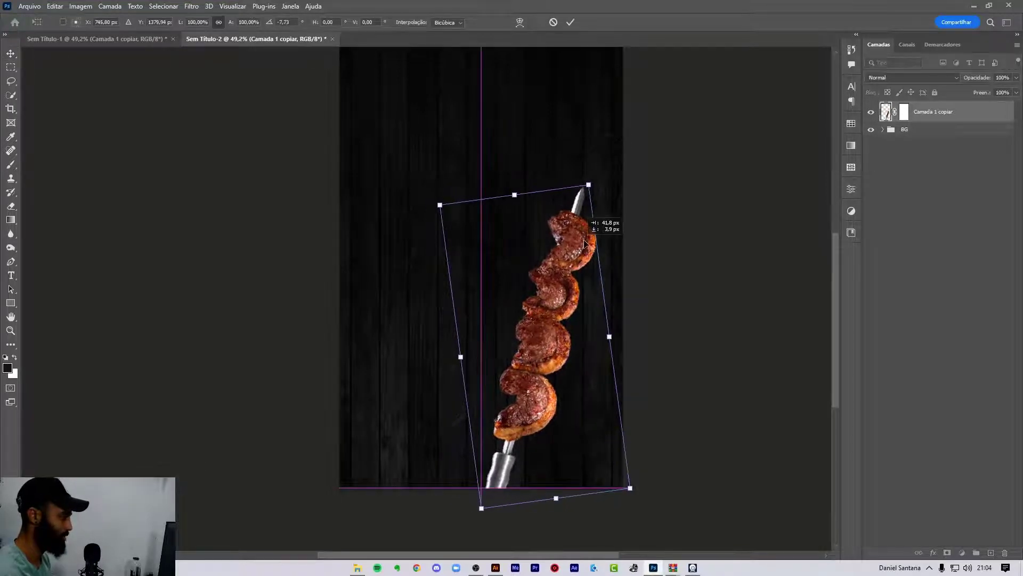
key("Return")
left_click(935, 112)
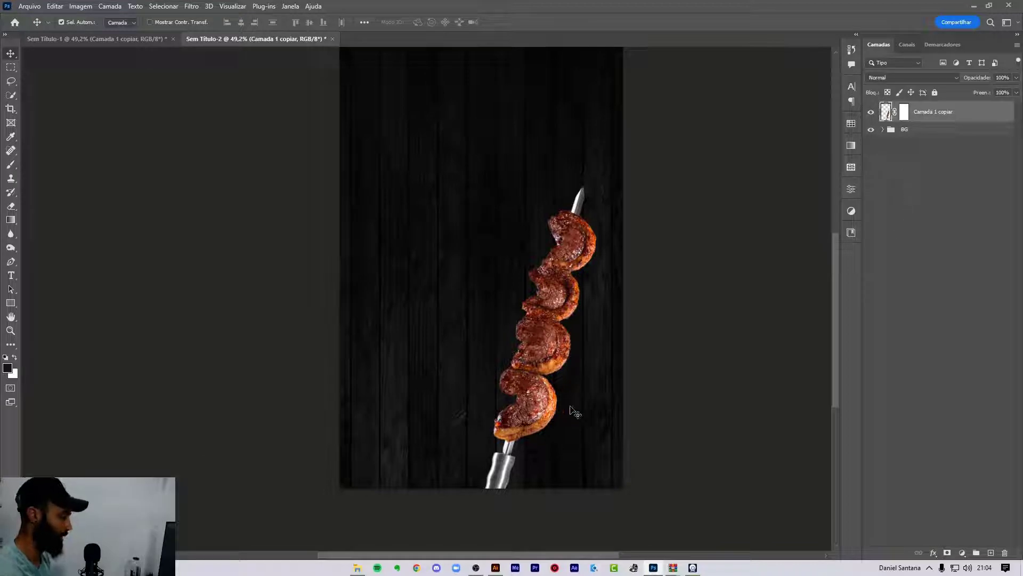
Check the poster's Faisca 4 layer, then add a new layer above BG in Sem Título-2.
left_click(148, 40)
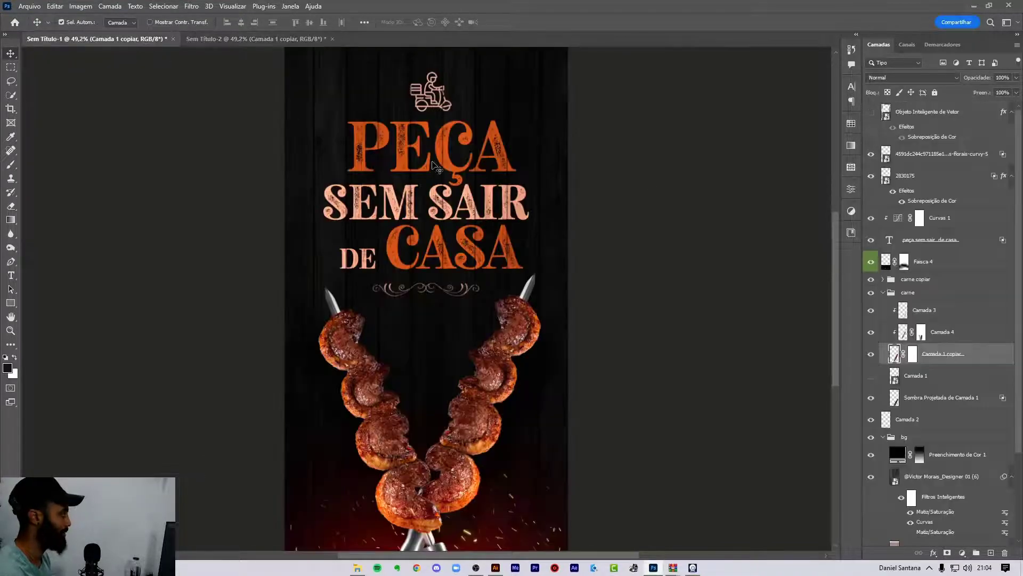
scroll(511, 392, "down", 5)
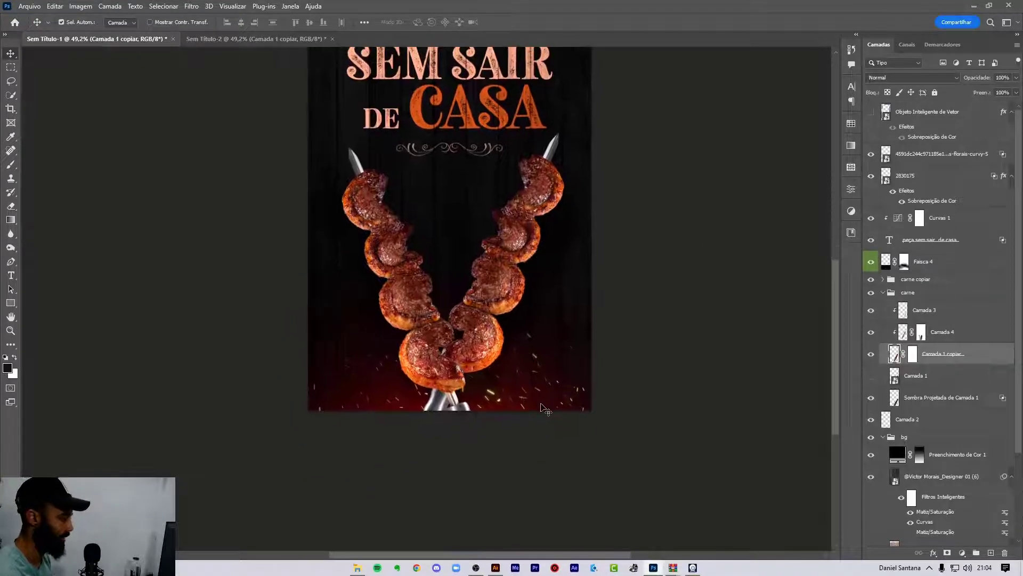
left_click(542, 409)
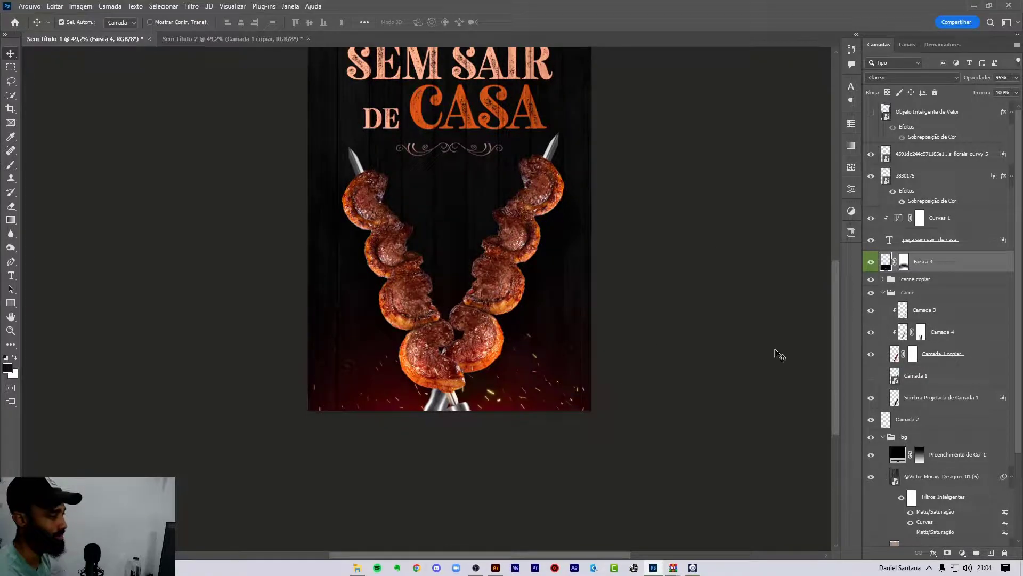
left_click(213, 39)
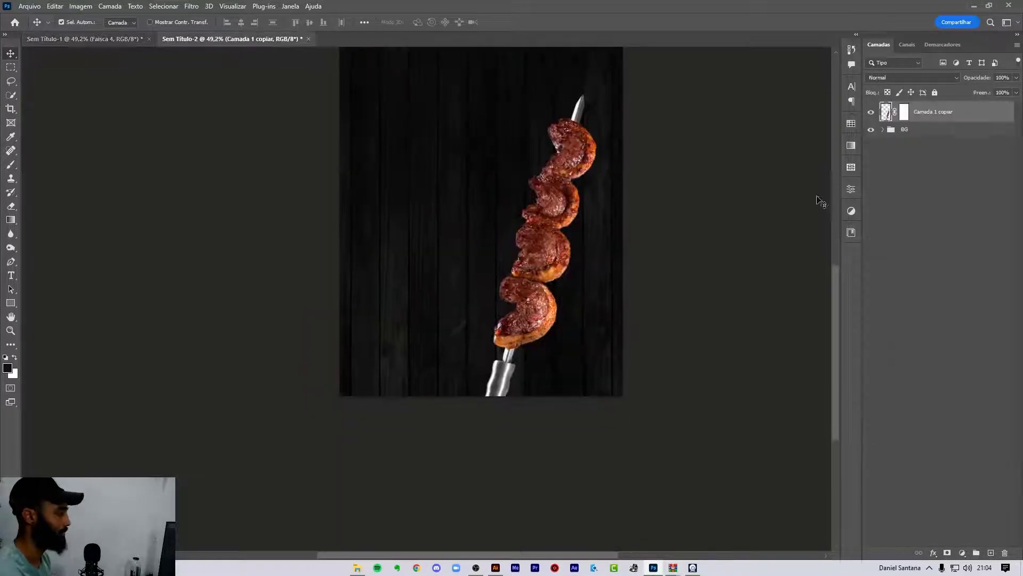
left_click(928, 132)
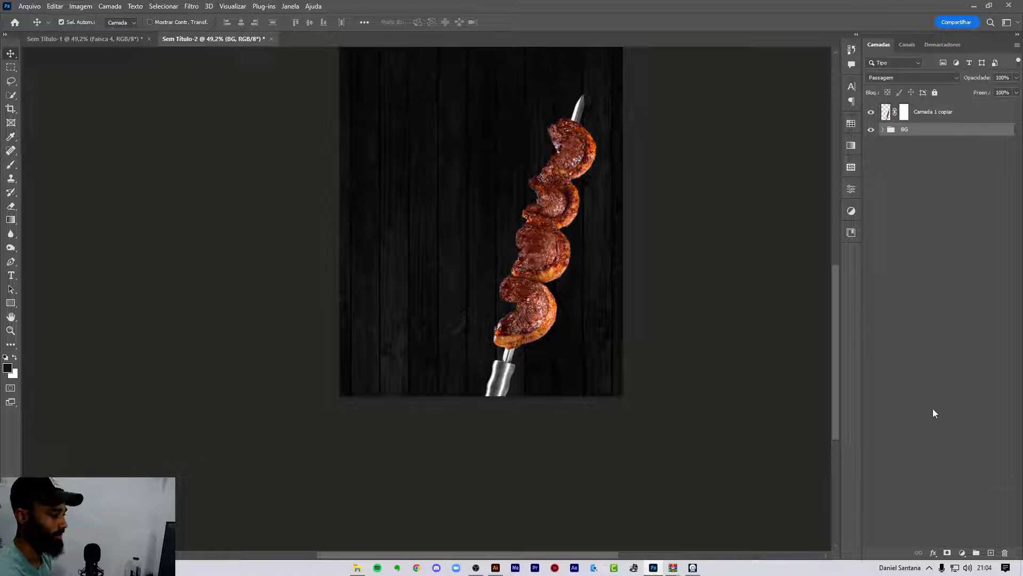
left_click(990, 553)
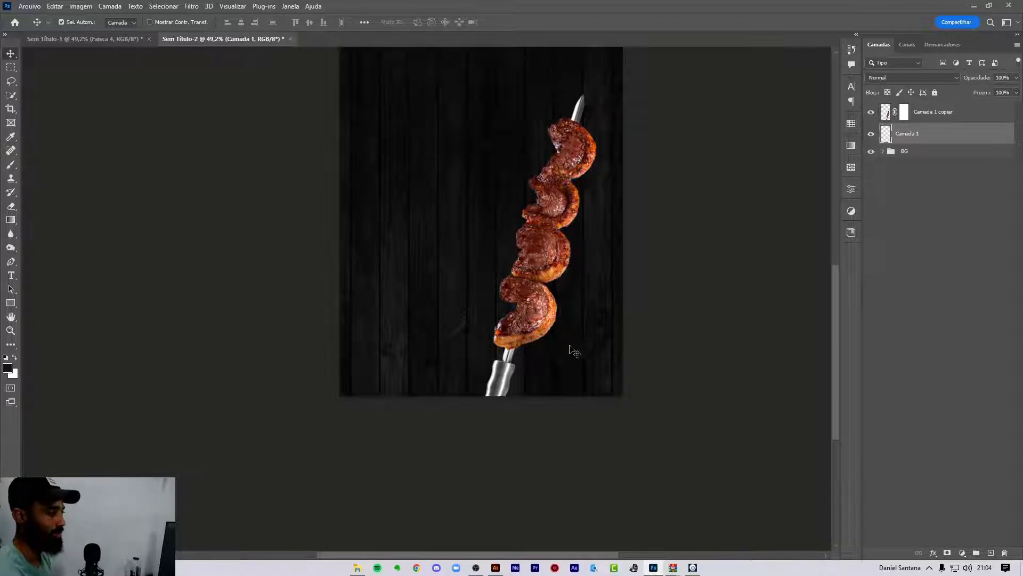
Set the foreground colour to red-orange ff3600.
left_click(8, 368)
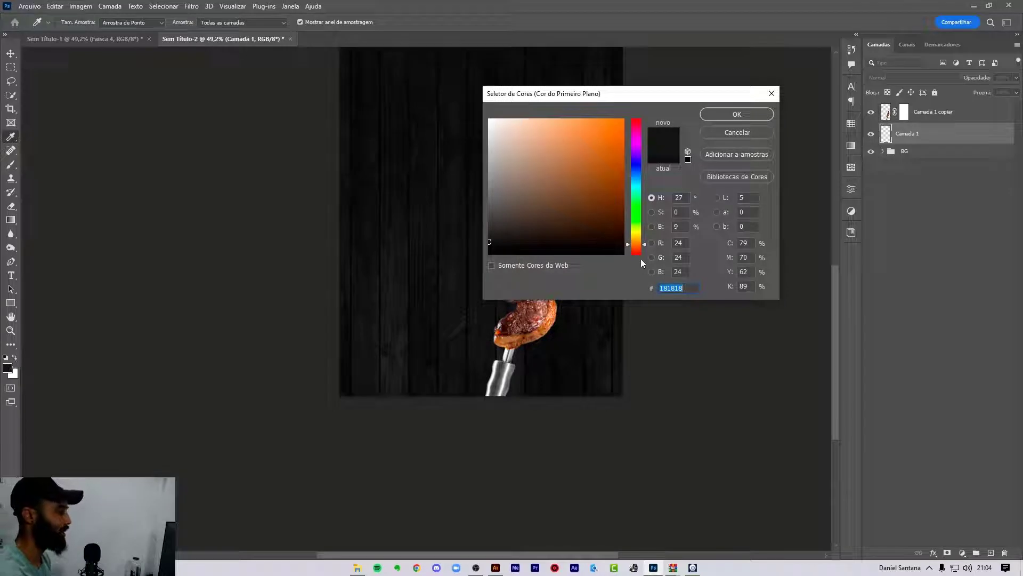
left_click(636, 248)
left_click(623, 119)
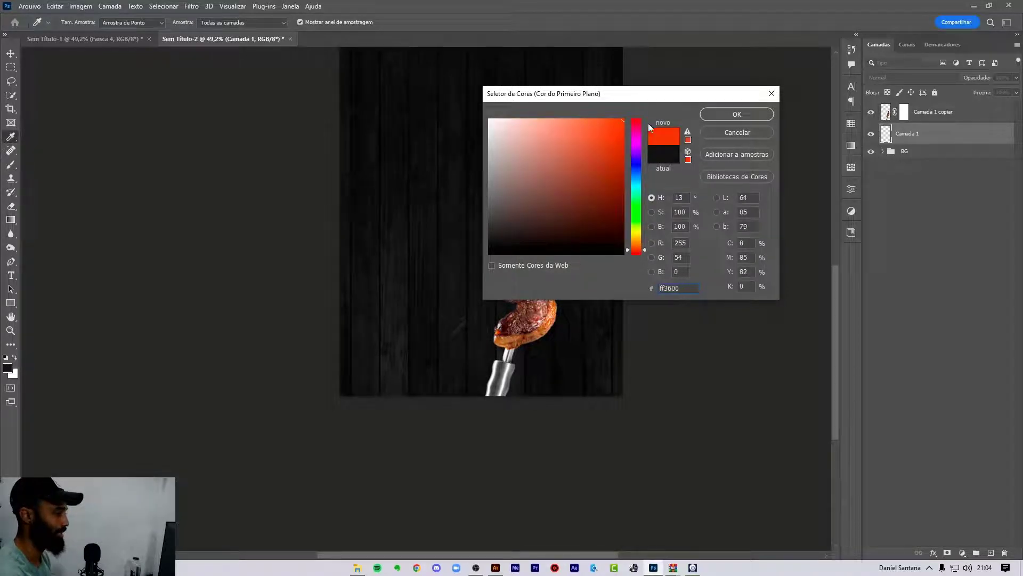
left_click(737, 114)
Paint one soft dab with a roughly 700 px brush left of the skewer.
key("b")
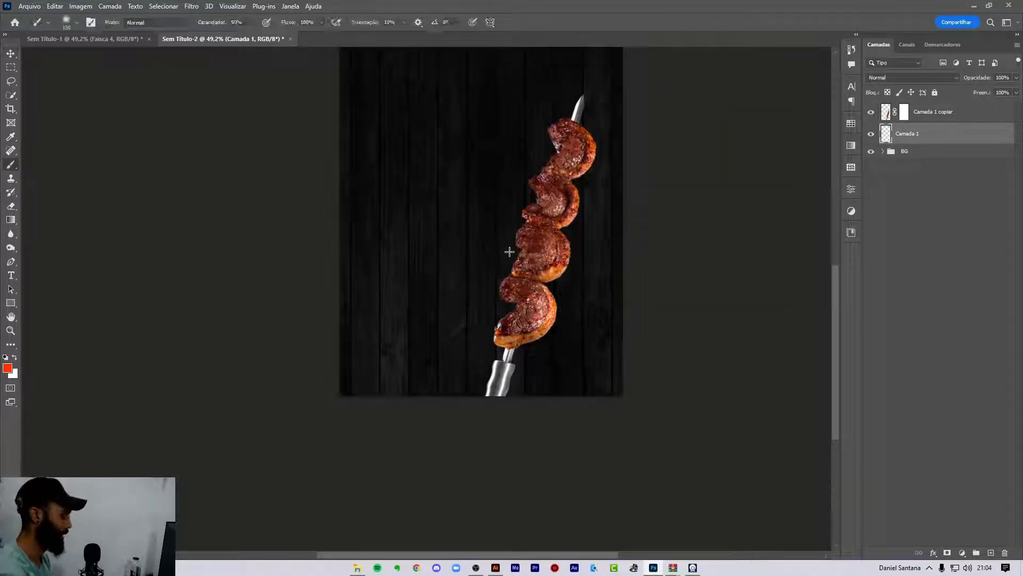
scroll(511, 252, "up", 3)
scroll(518, 252, "right", 2)
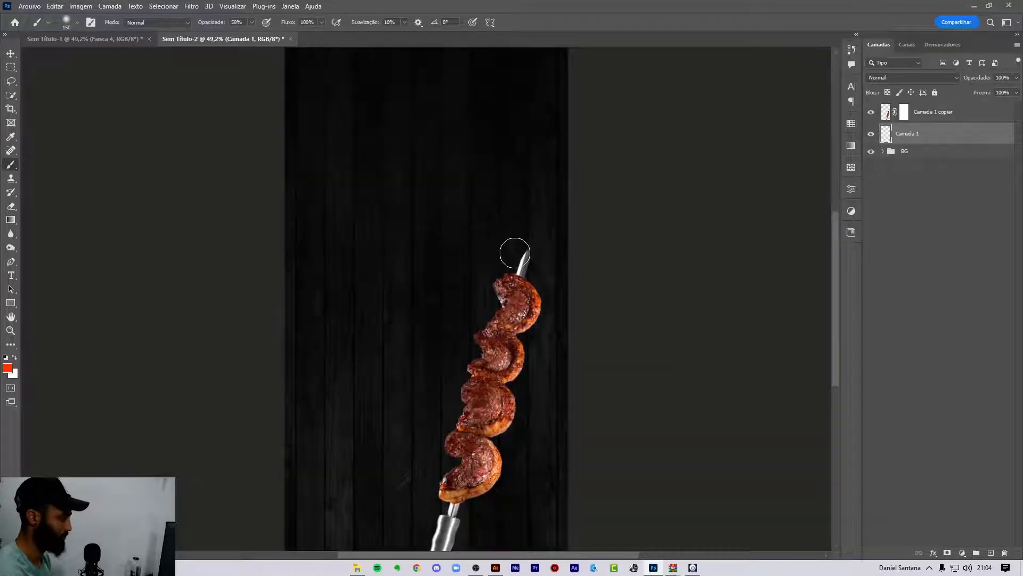
key("bracketright")
key("bracketright")
key("bracketright")
key("bracketleft")
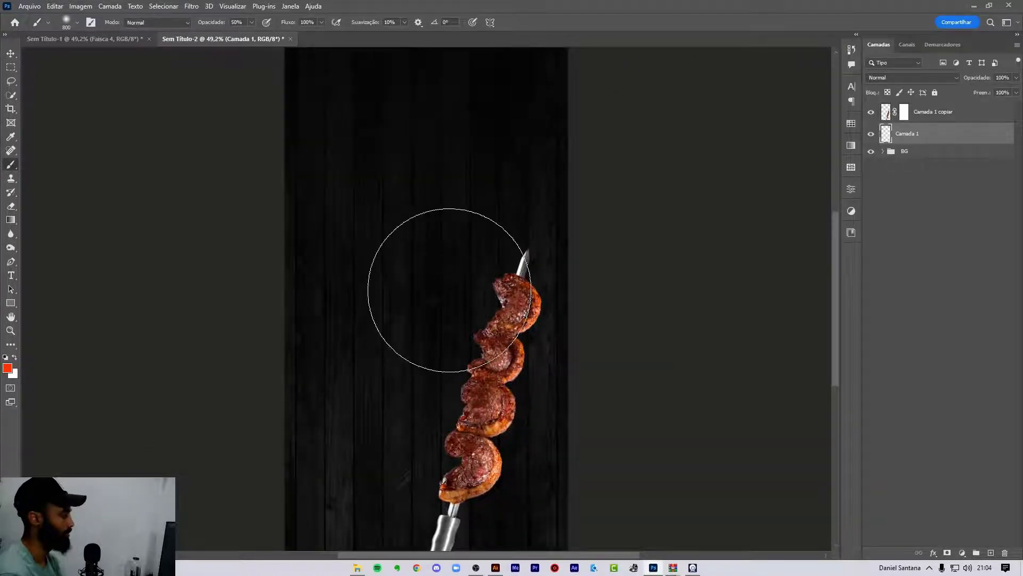
key("bracketleft")
key("bracketleft")
key("bracketleft")
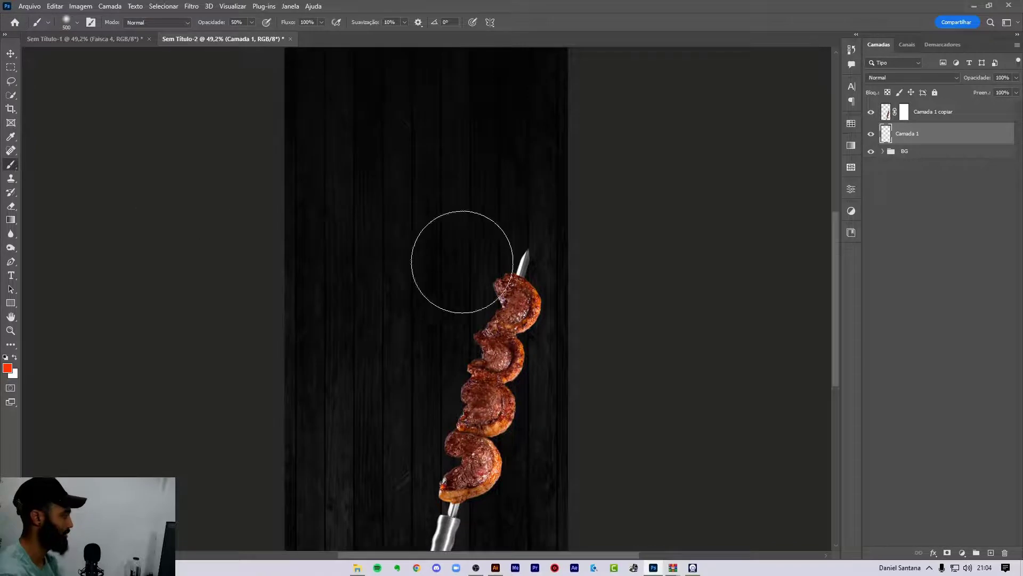
key("bracketright")
key("bracketright")
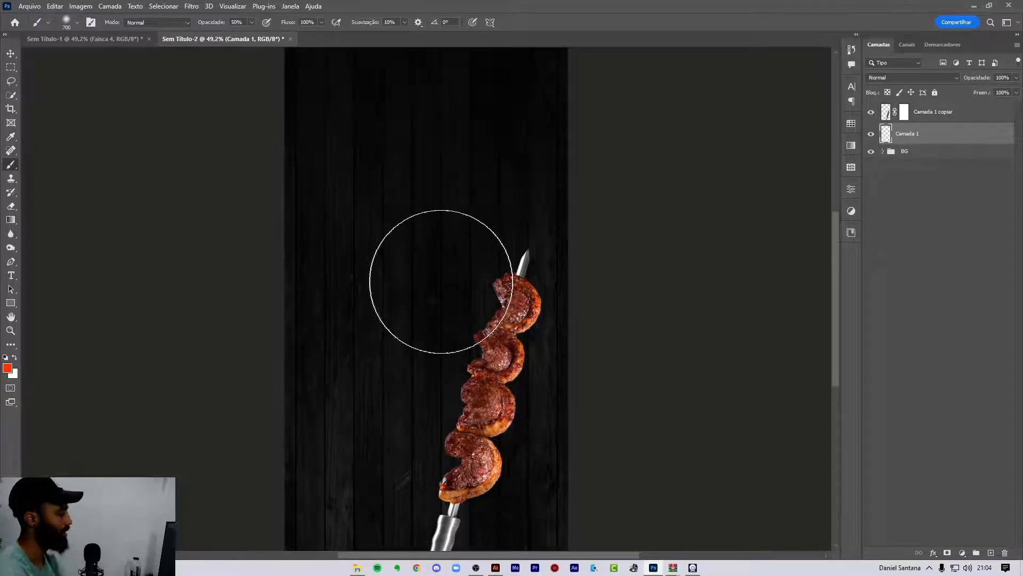
left_click_drag(435, 336, 469, 234)
key("bracketright")
key("bracketright")
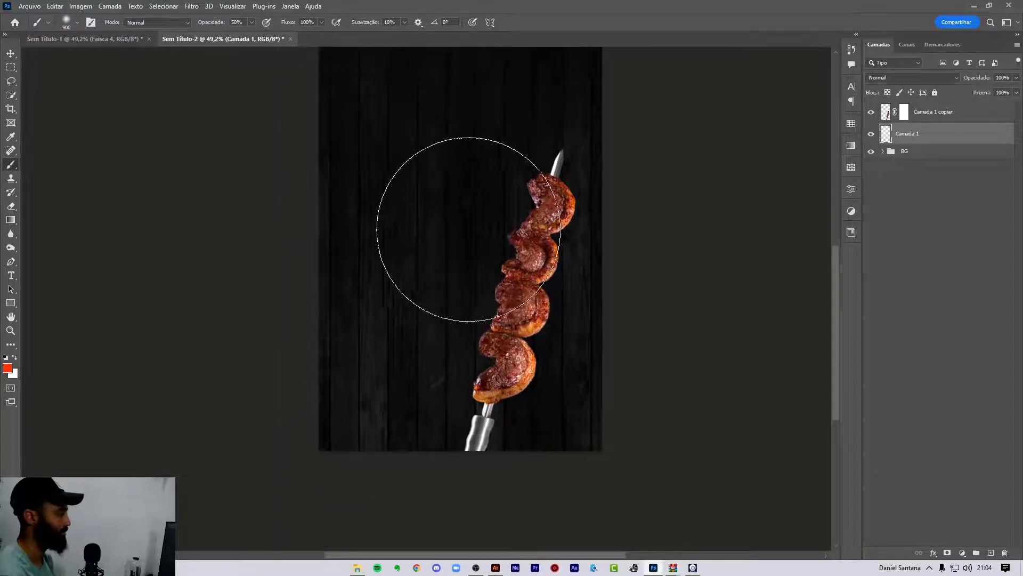
key("bracketleft")
key("bracketleft")
key("bracketleft")
key("bracketleft")
key("bracketright")
key("bracketright")
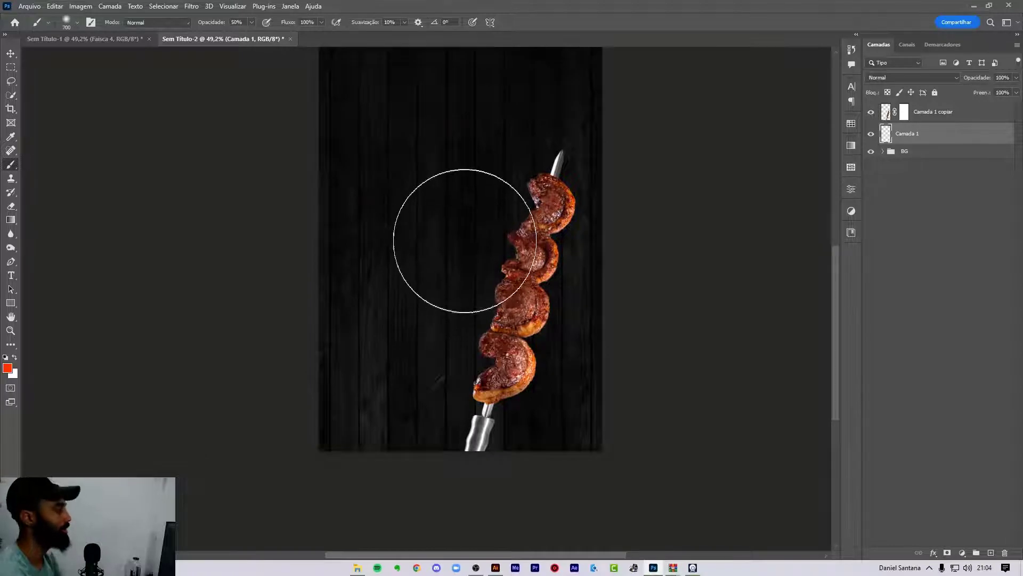
left_click(451, 232)
key("bracketleft")
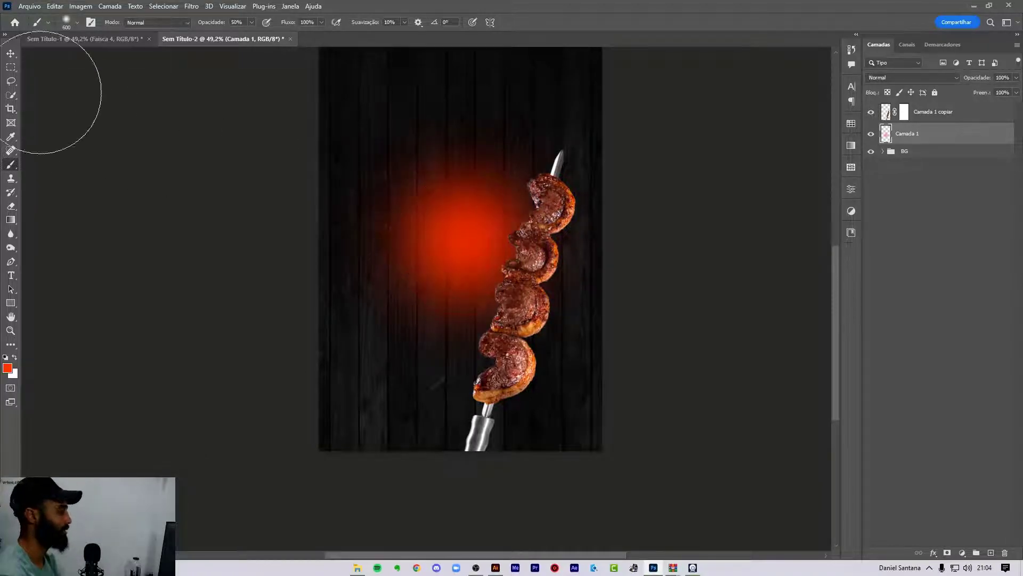
Blend the glow layer as Luz do Pino, then view the lower part of the finished flyer.
key("v")
left_click(885, 78)
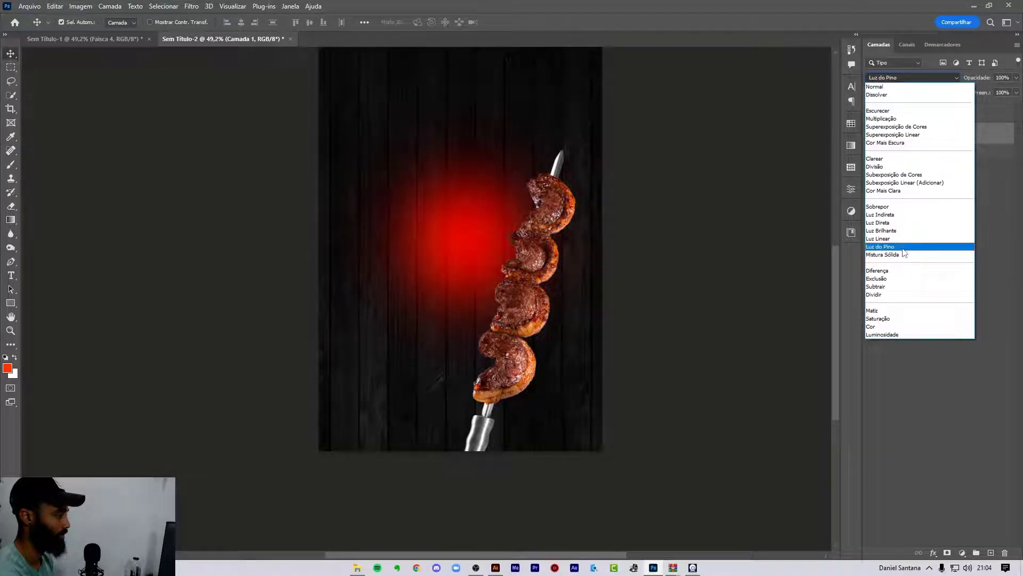
left_click(904, 247)
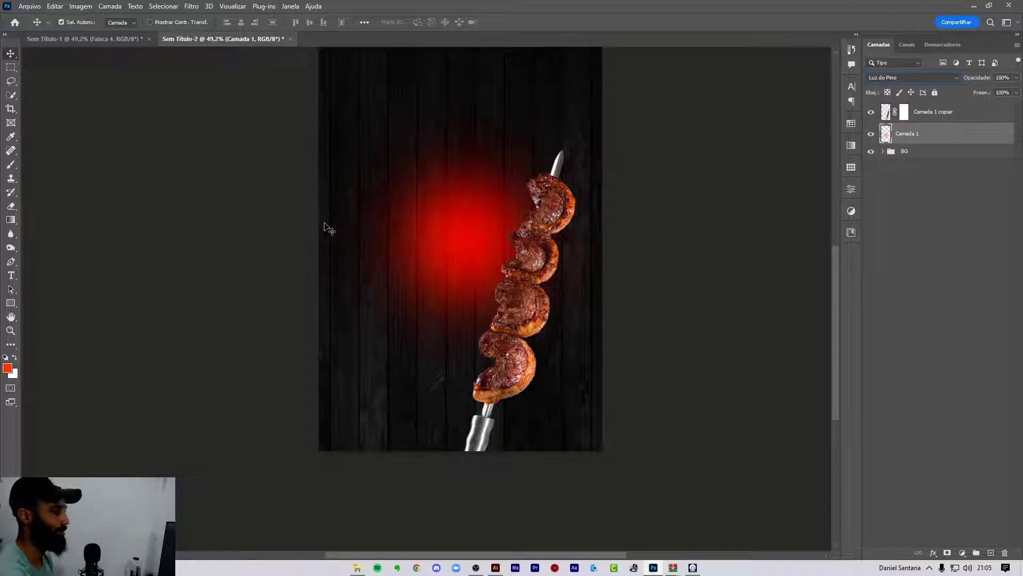
left_click(133, 39)
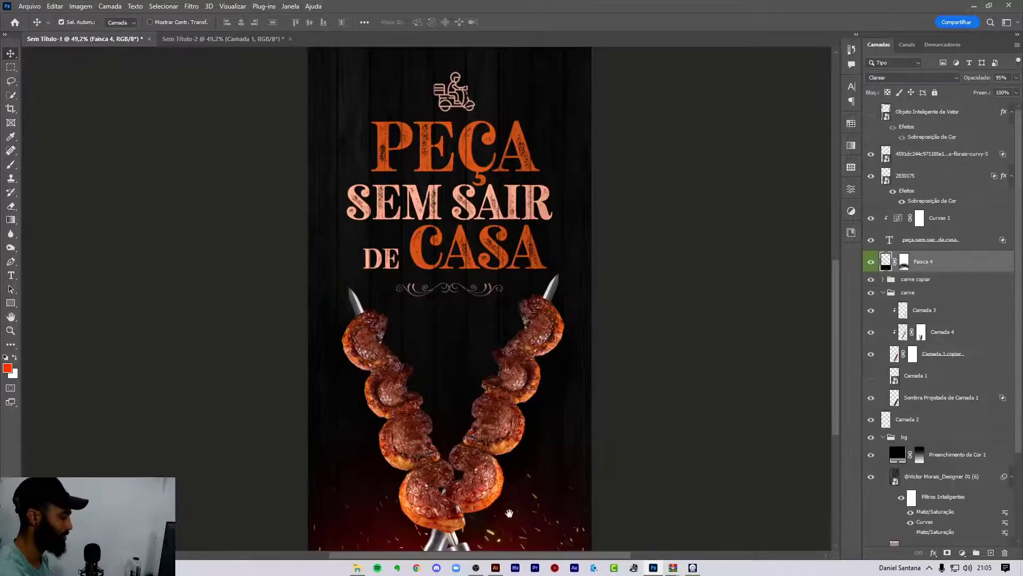
left_click_drag(513, 516, 538, 416)
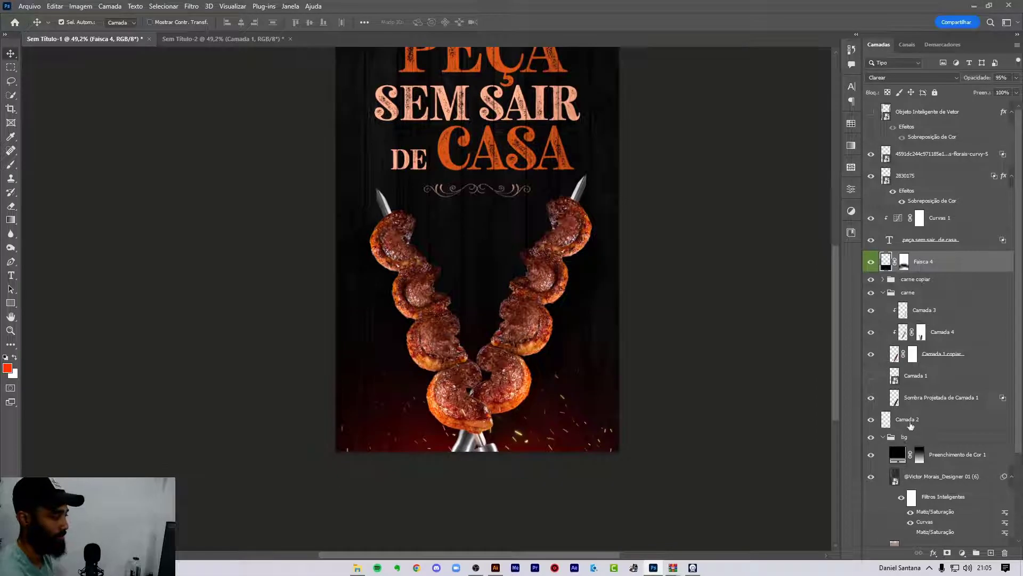
Inspect the flyer's Camada 2 blend mode without changing it, then return to Sem Título-2.
scroll(960, 331, "down", 4)
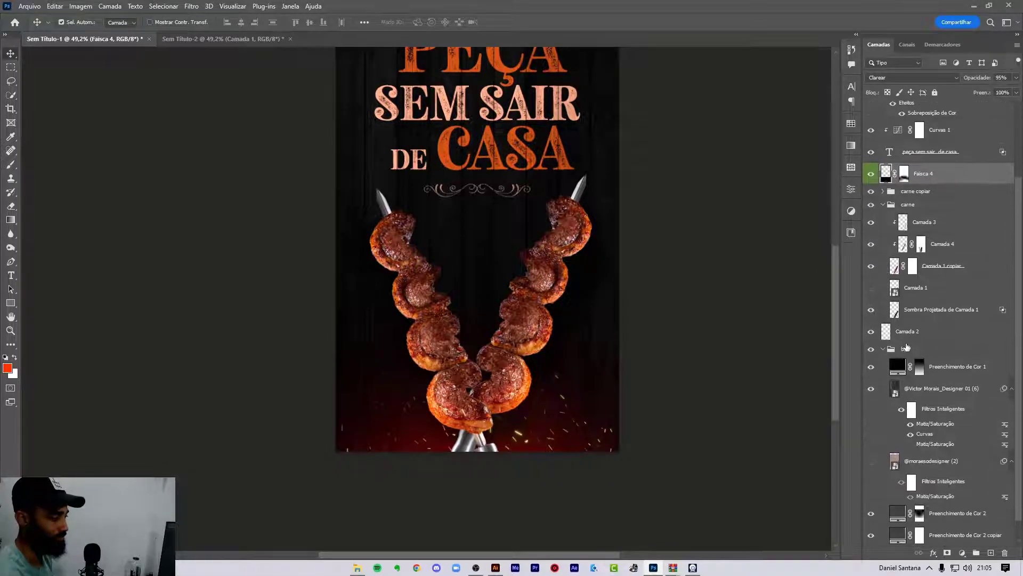
left_click(917, 339)
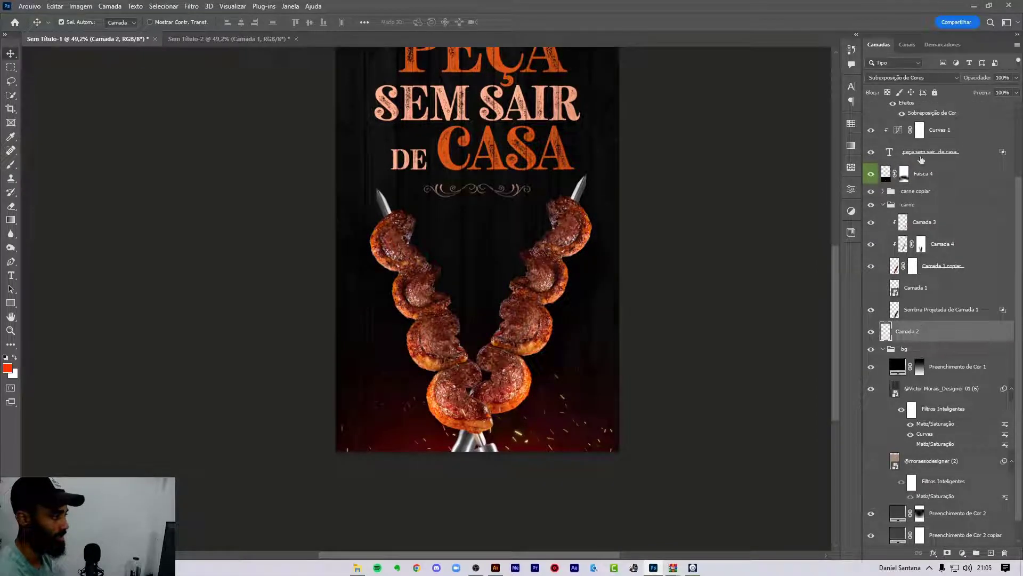
left_click(912, 77)
left_click(826, 306)
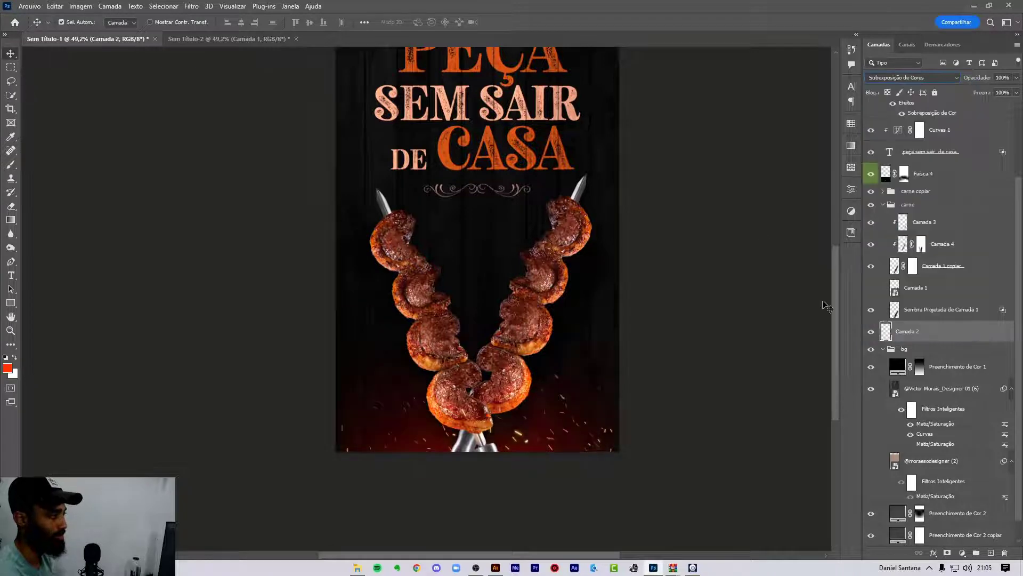
left_click(256, 39)
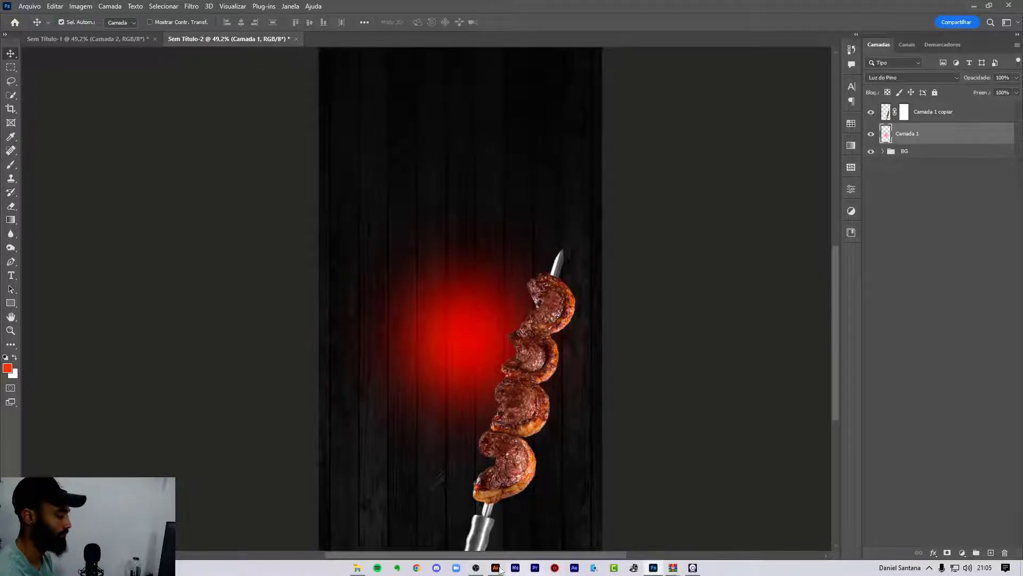
Preview the Subexposição blend modes on the red glow and settle on Luz do Pino.
left_click(476, 567)
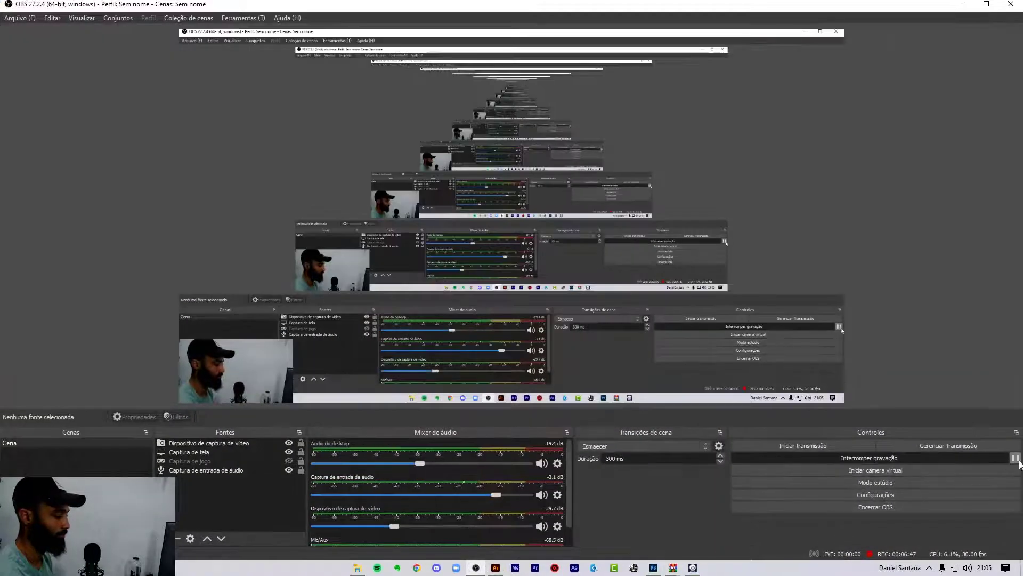
left_click(653, 568)
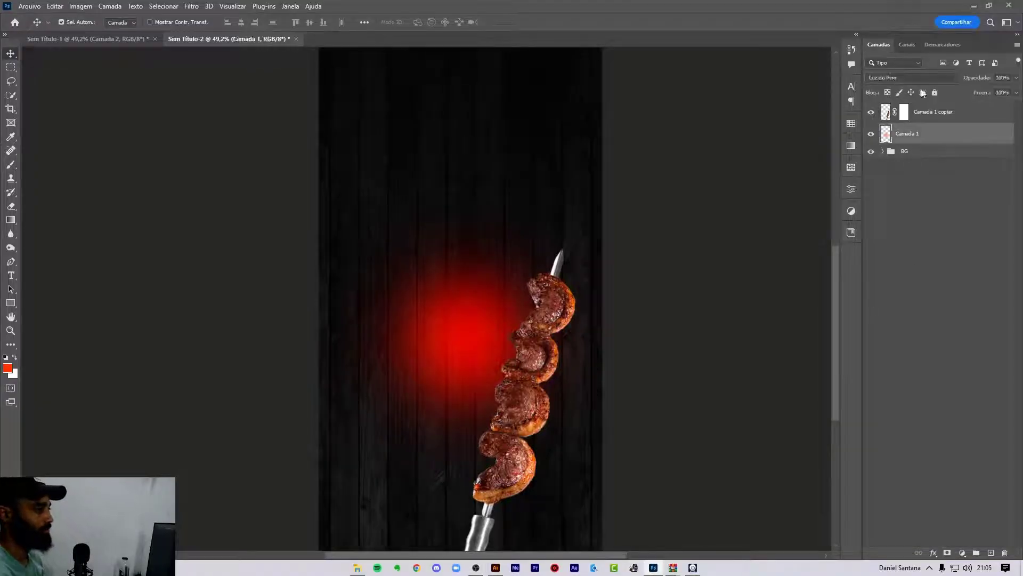
left_click(925, 78)
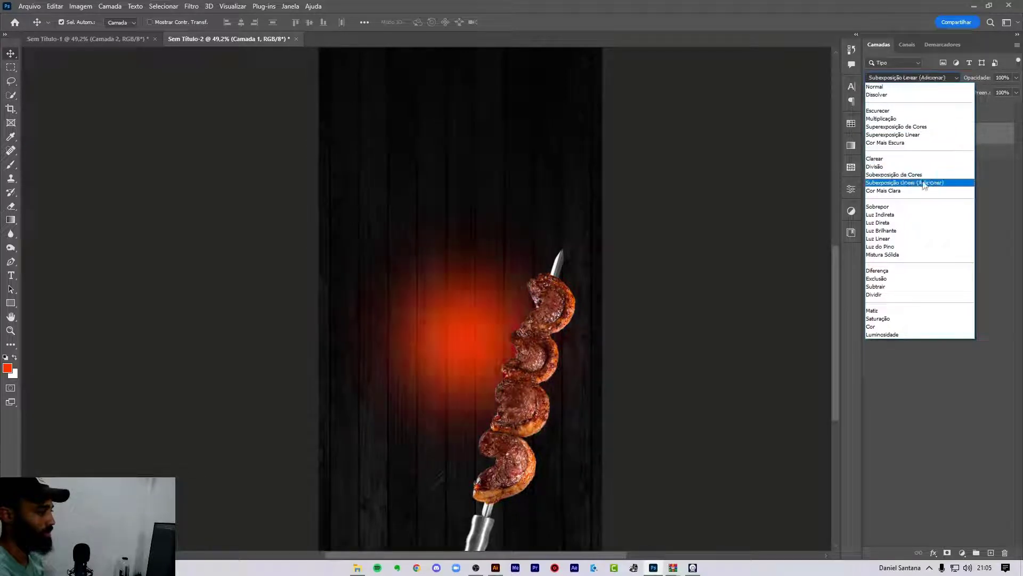
key("Up")
key("Down")
key("Up")
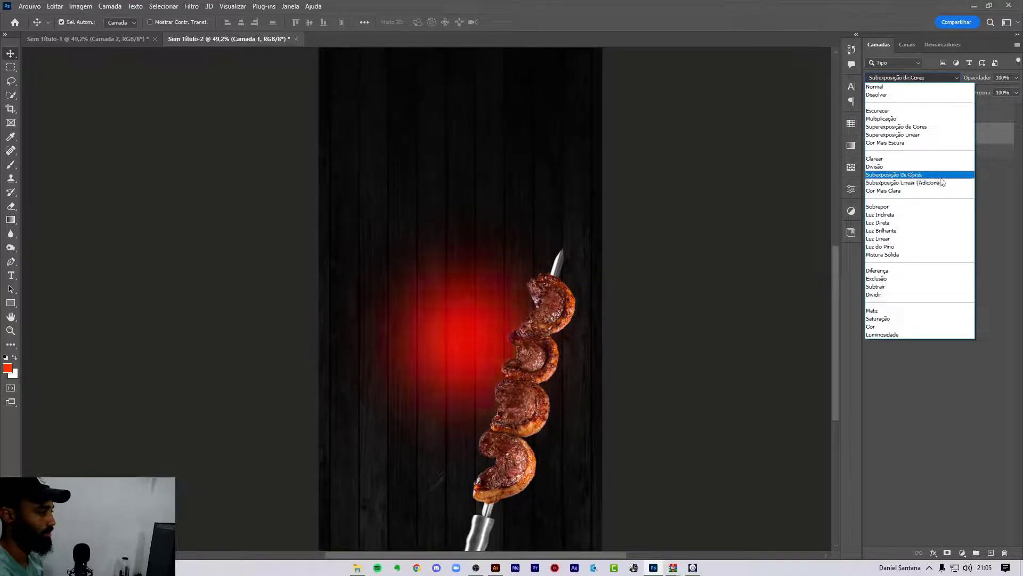
key("Down")
key("Up")
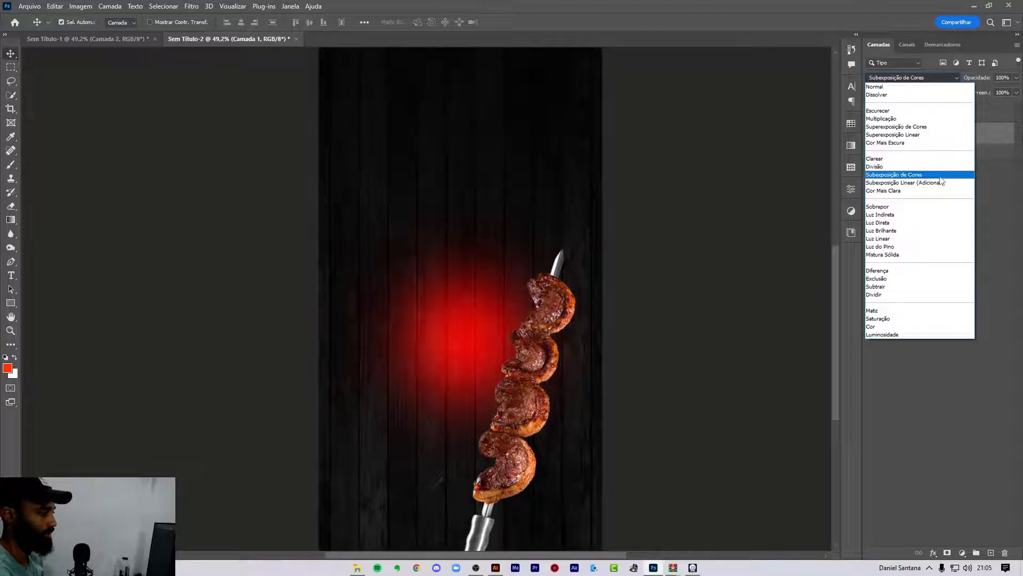
key("Down")
key("Up")
key("Down")
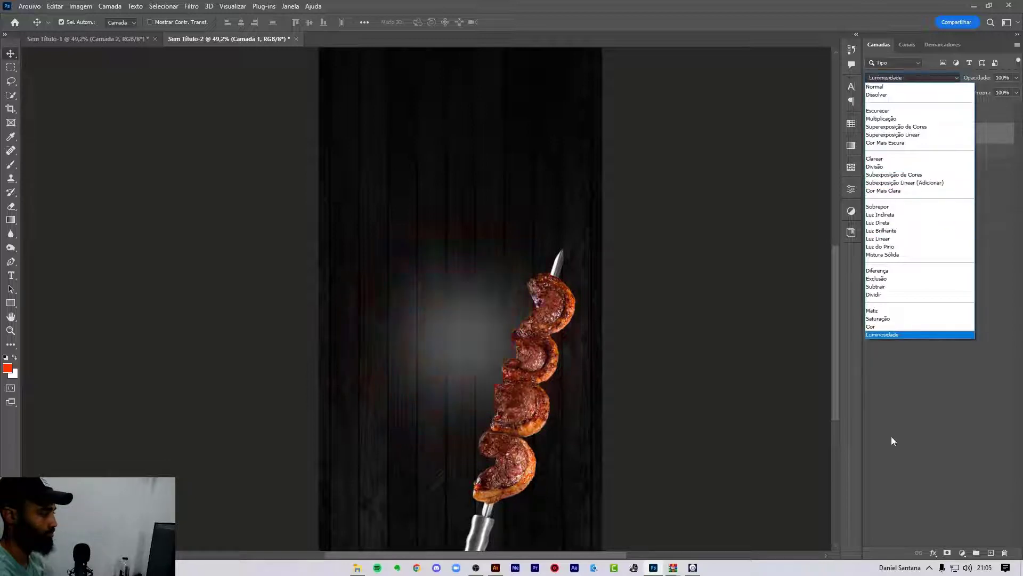
left_click(882, 246)
Move the glow lower and left, and begin scaling it up from its center.
left_click_drag(458, 373, 443, 404)
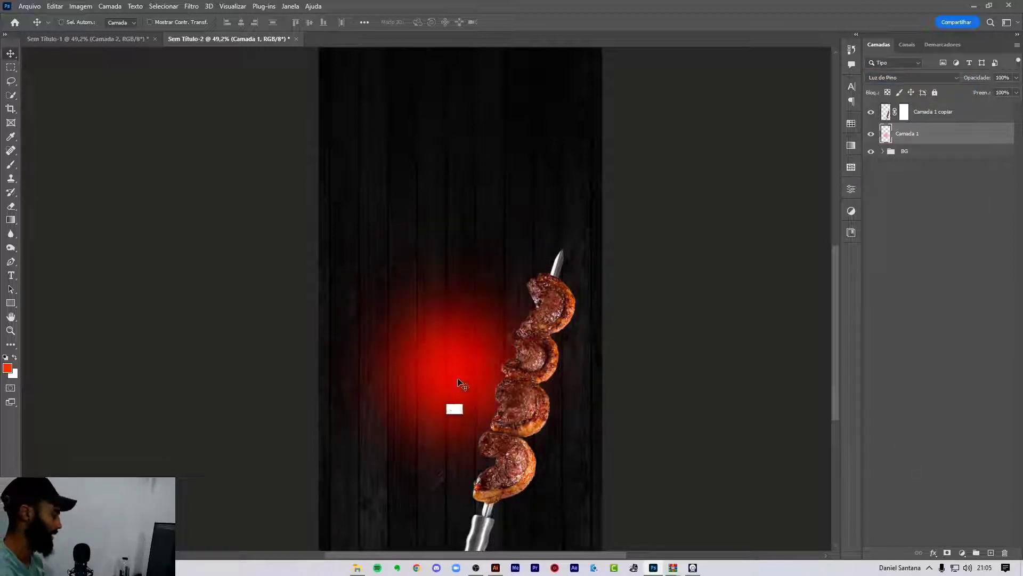
key("ctrl+t")
mouse_move(447, 219)
left_mouse_down()
mouse_move(485, 146)
mouse_move(486, 71)
left_mouse_up()
Scale the glow to about 243%, lower it to the canvas bottom, and commit.
scroll(489, 217, "down", 5)
mouse_move(489, 217)
left_mouse_down()
mouse_move(491, 464)
mouse_move(494, 438)
left_mouse_up()
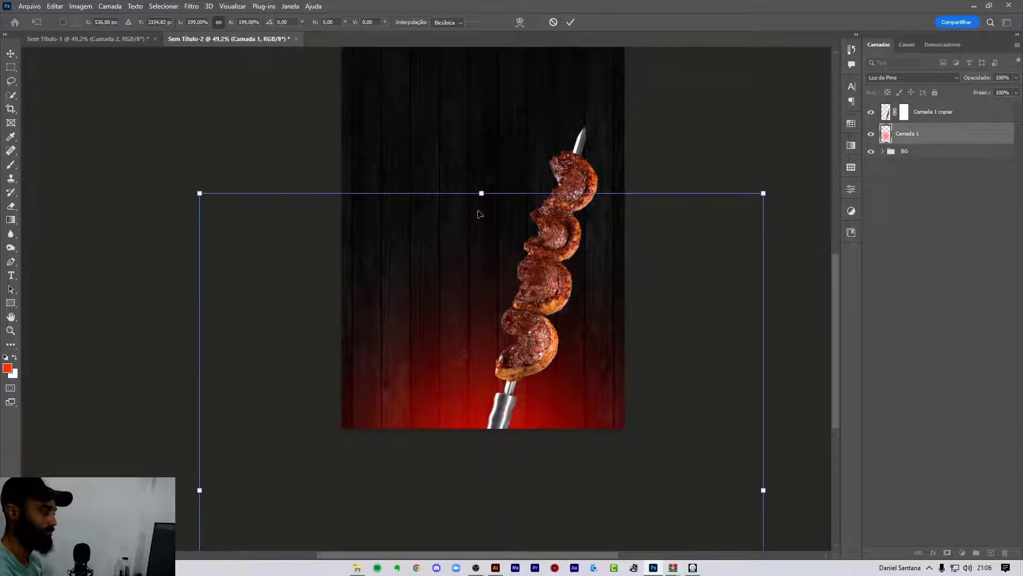
left_click_drag(482, 197, 480, 178)
left_click_drag(478, 355, 485, 360)
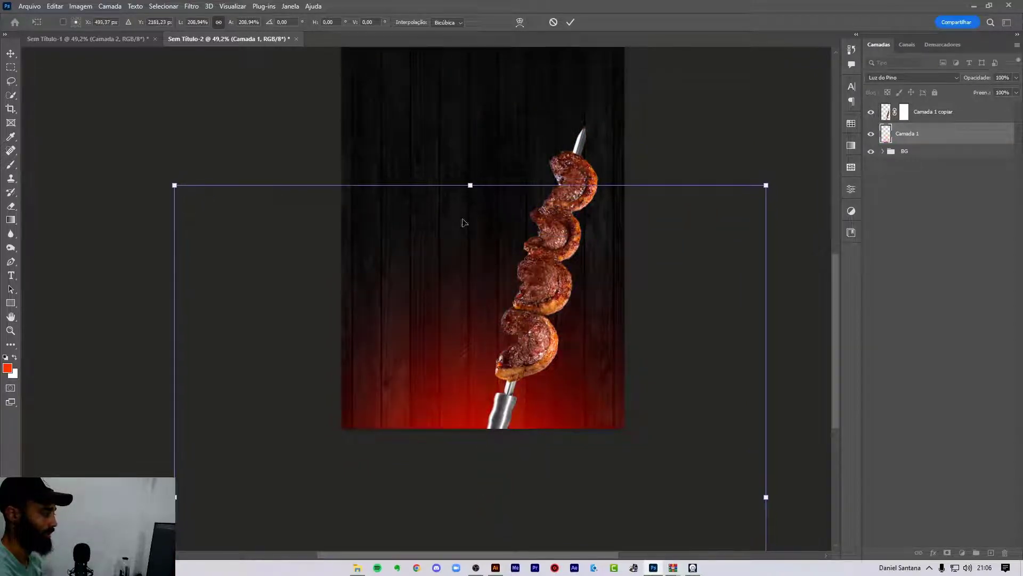
left_click_drag(474, 185, 470, 154)
left_click_drag(477, 218, 478, 271)
left_click(927, 289)
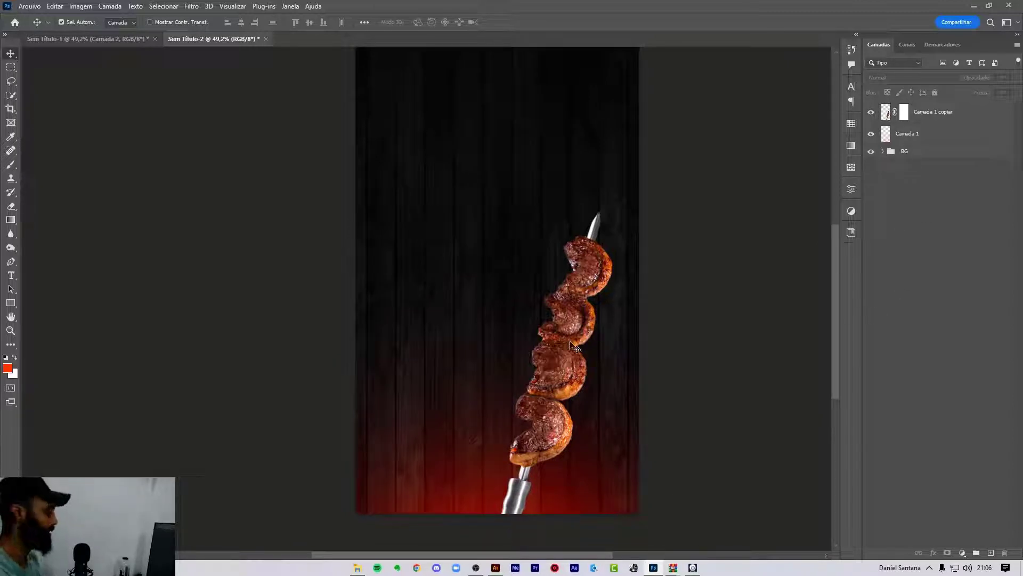
Zoom to about 90% on the lower meat, then add Camada 2 clipped to Camada 1 copiar.
key("z")
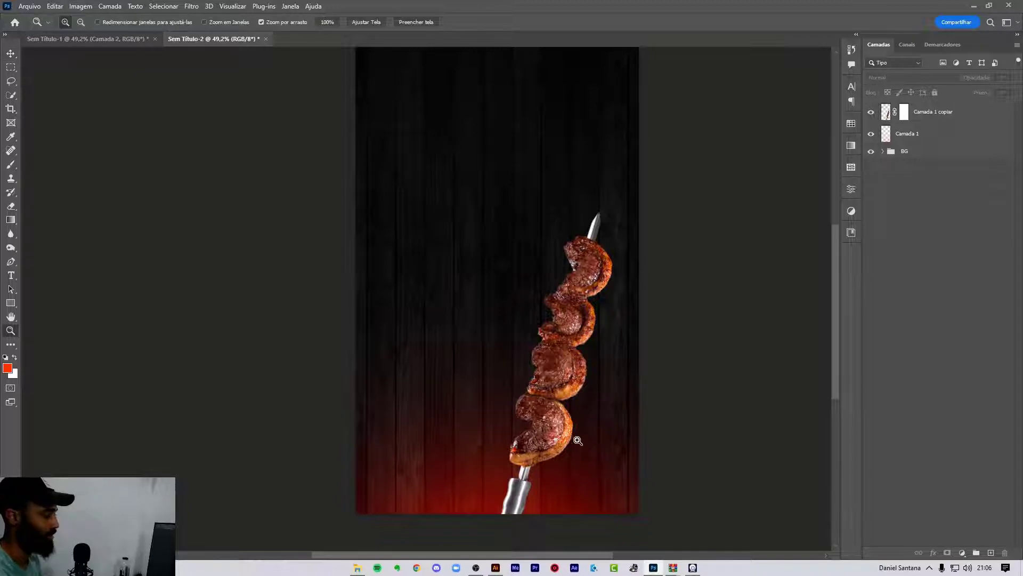
left_click(575, 439)
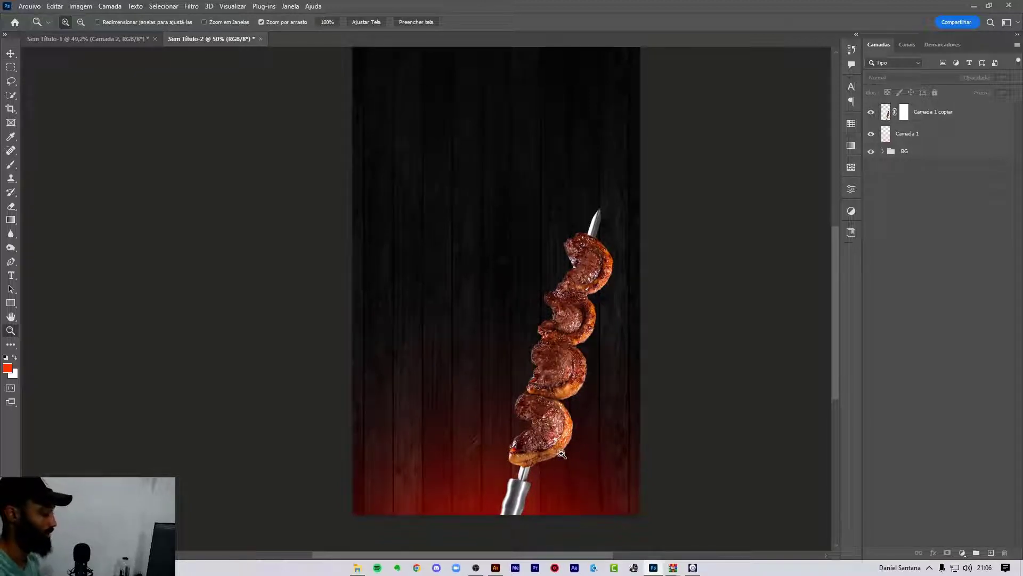
left_click_drag(562, 454, 584, 463)
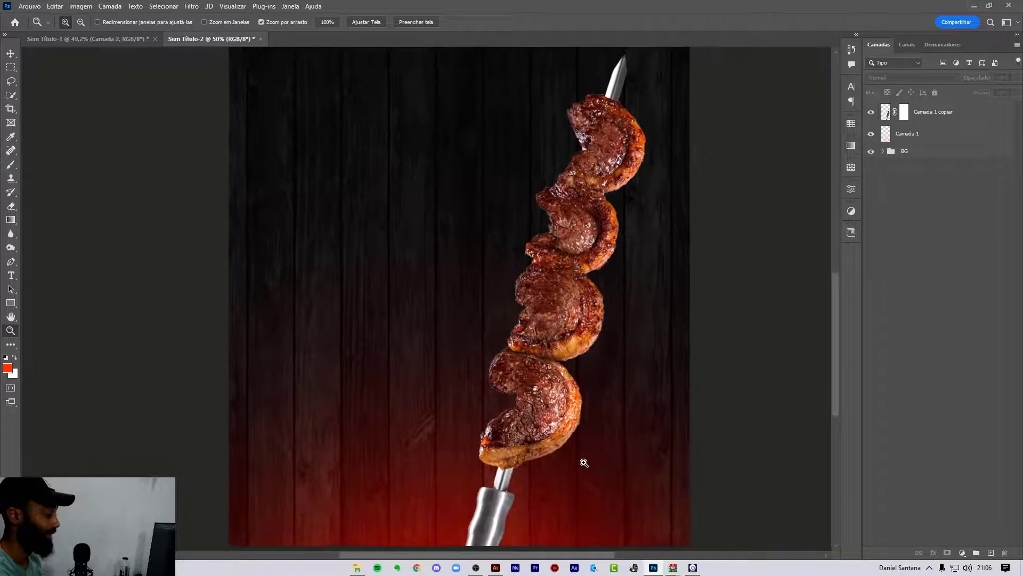
left_click_drag(584, 463, 556, 348)
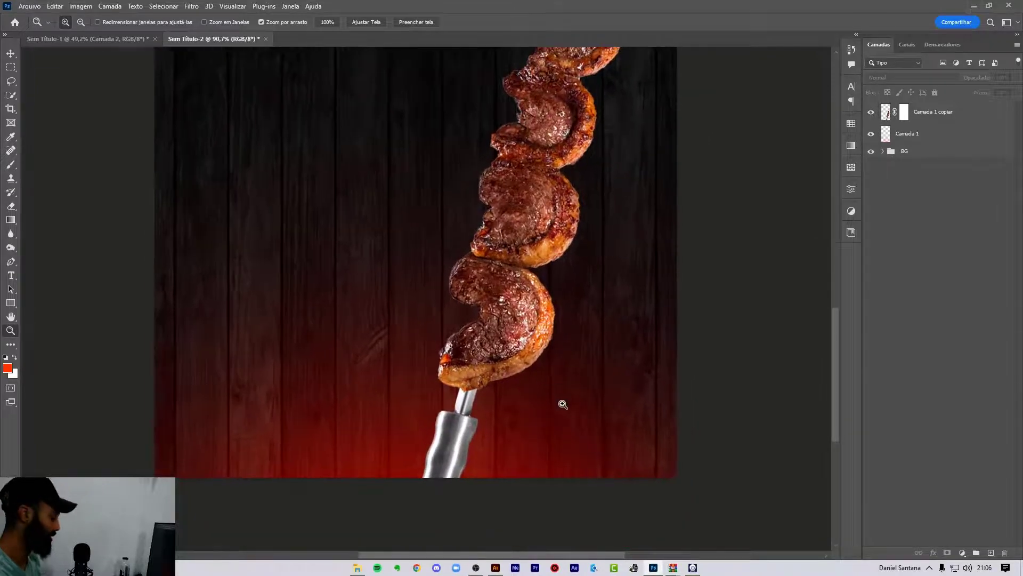
key("v")
left_click(925, 114)
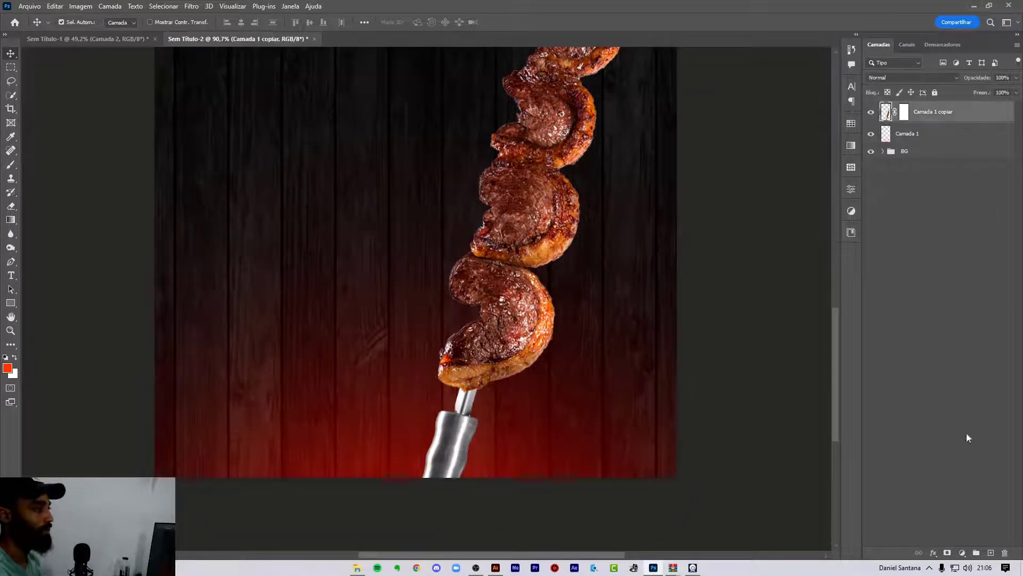
left_click(993, 554)
key("alt")
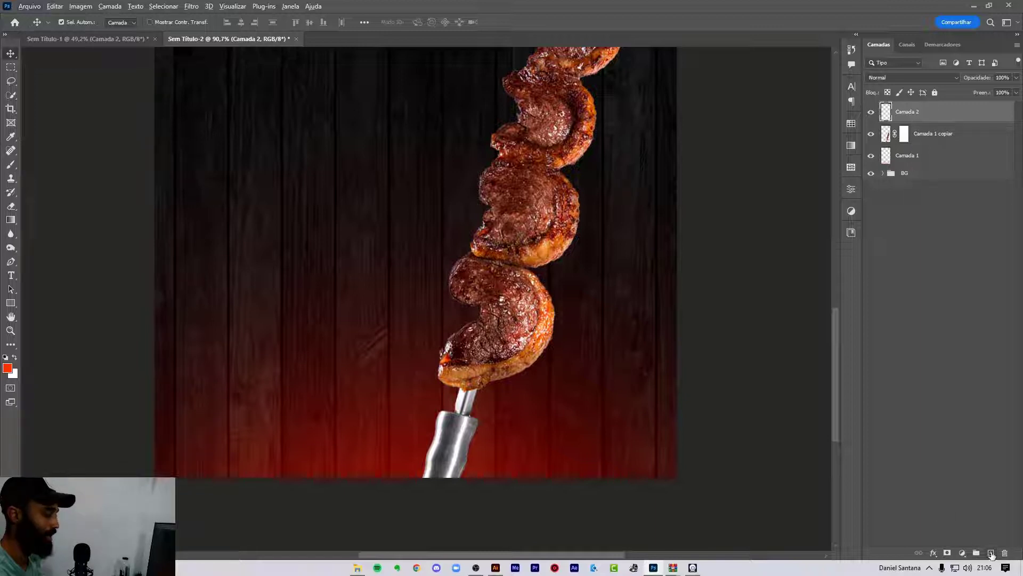
left_click(933, 122, "alt")
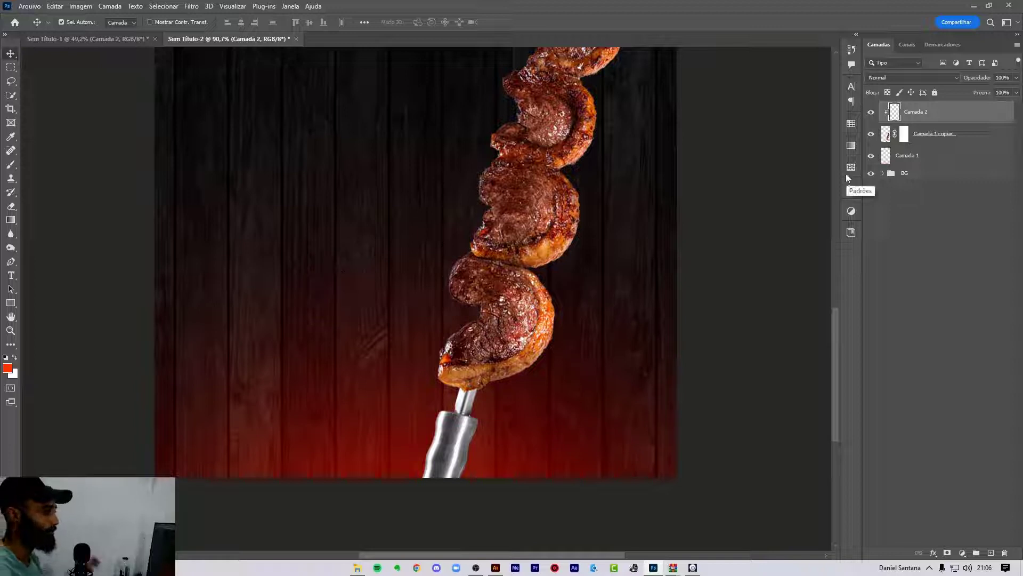
Paint a faint red tint along the meat's right edge with a 90 px brush.
key("b")
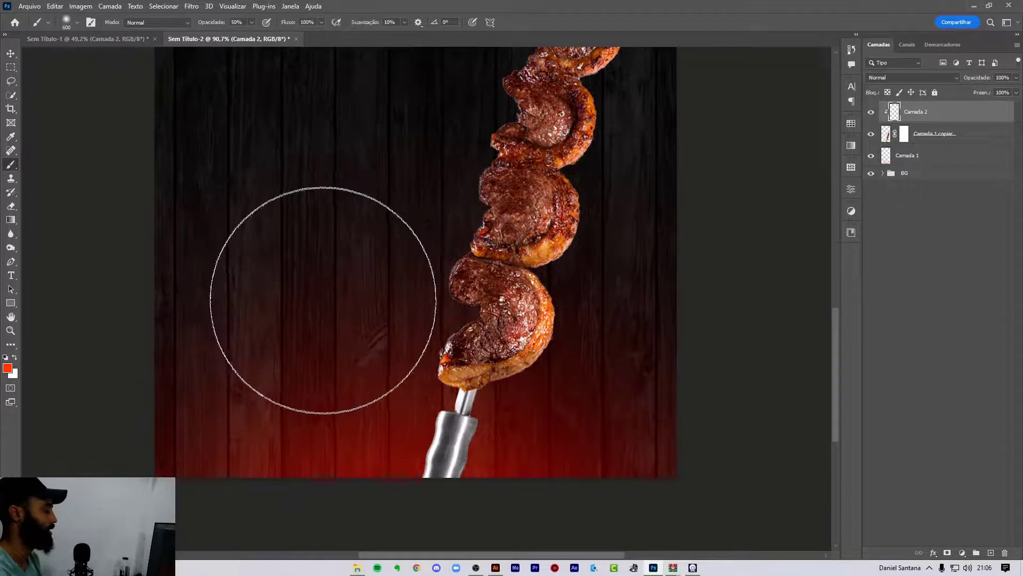
key("bracketleft")
key("bracketleft")
key("bracketleft")
key("bracketleft")
key("bracketleft")
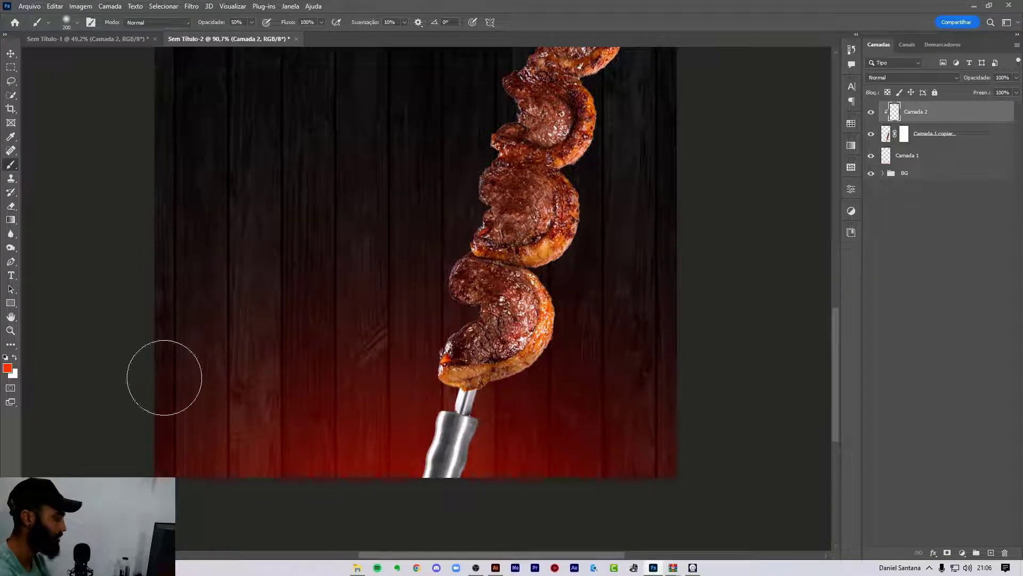
key("bracketleft")
key("bracketleft")
key("bracketleft")
key("bracketleft")
key("bracketleft")
key("bracketleft")
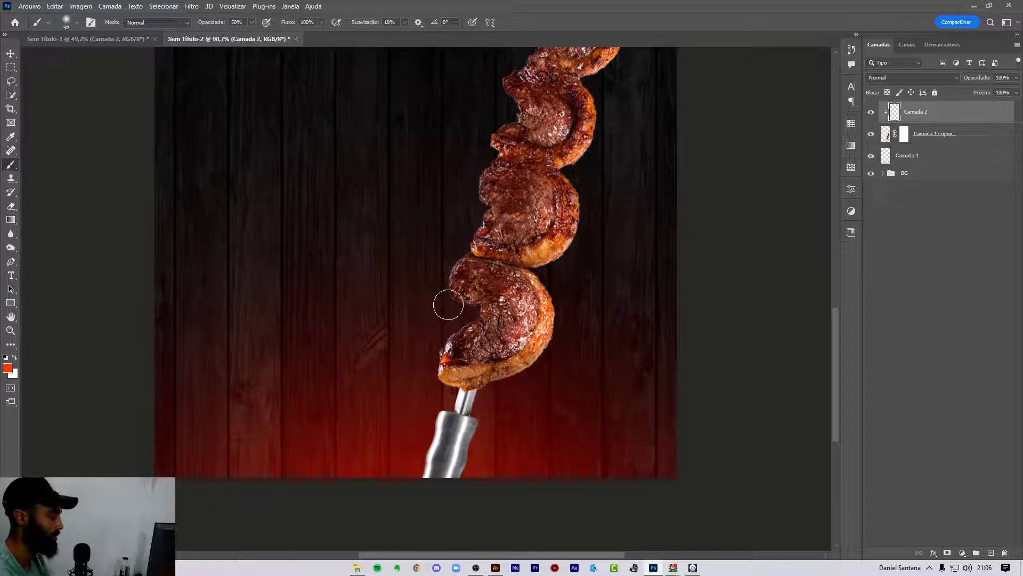
key("bracketright")
key("bracketright")
key("bracketright")
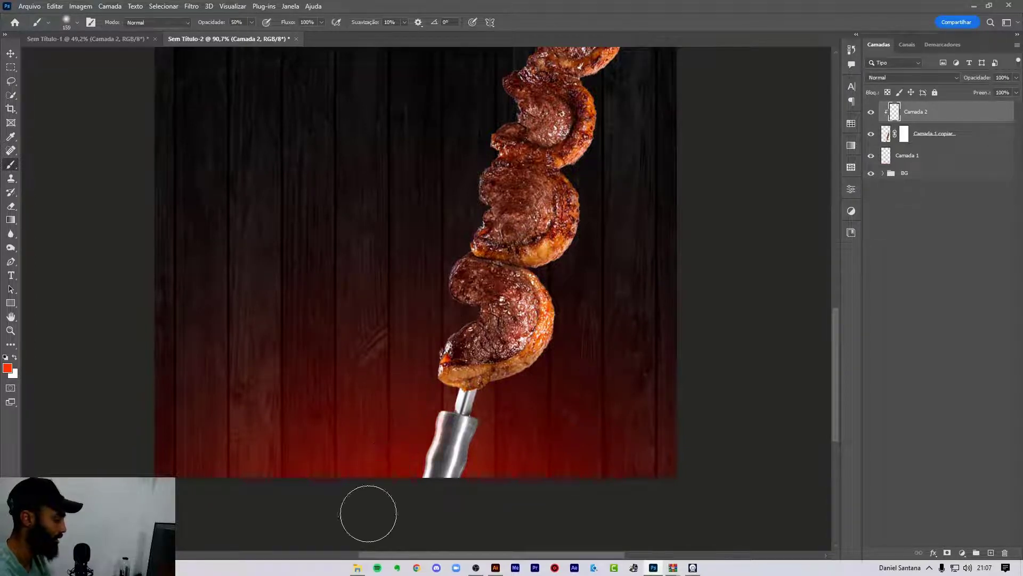
key("bracketleft")
key("bracketleft")
key("bracketleft")
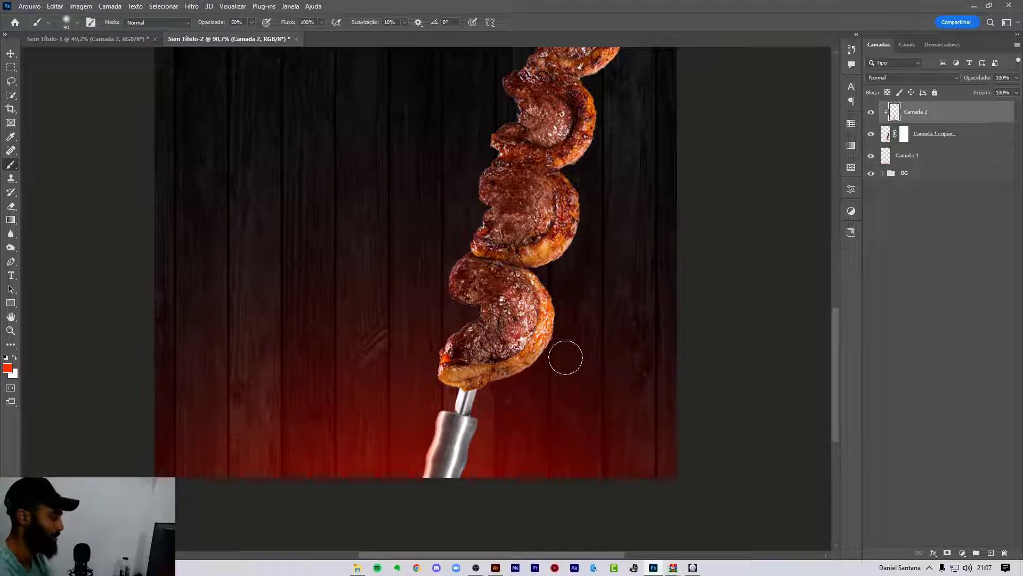
left_click_drag(517, 400, 536, 384)
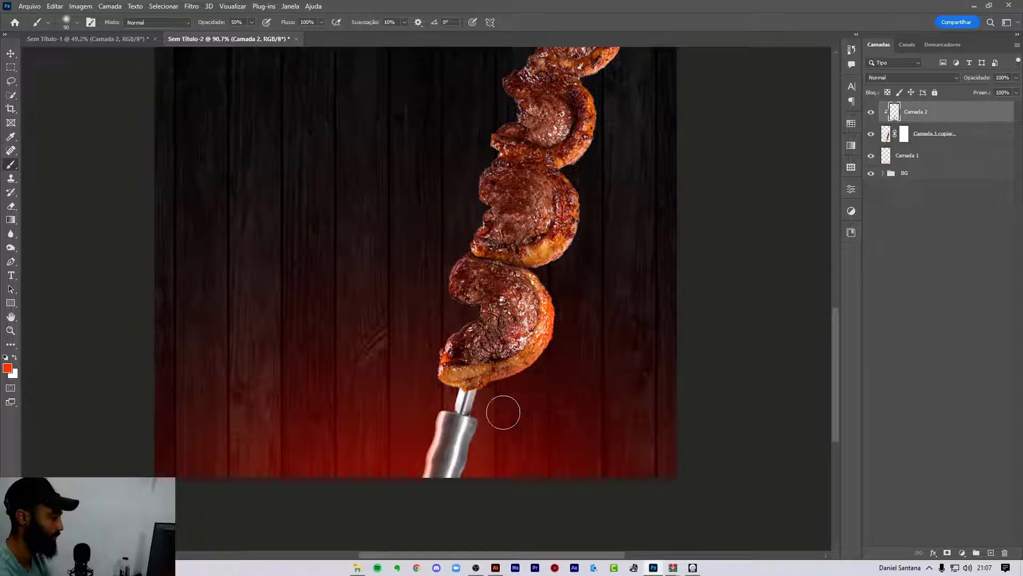
Readjust the brush to about 100 px and open the layer blend-mode list.
key("bracketright")
key("bracketright")
key("bracketright")
key("bracketright")
key("bracketright")
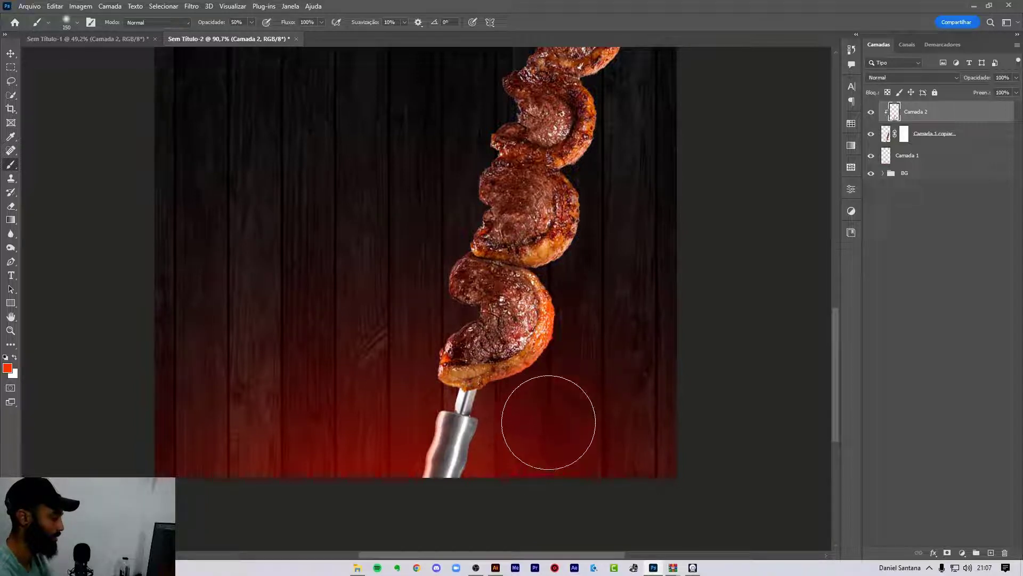
key("bracketleft")
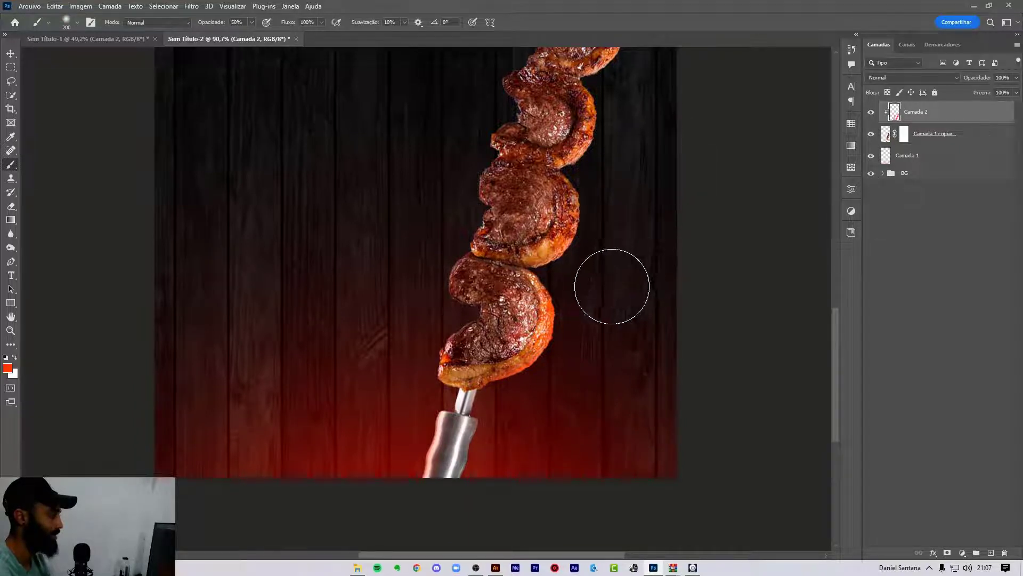
key("bracketleft")
key("bracketleft")
key("bracketleft")
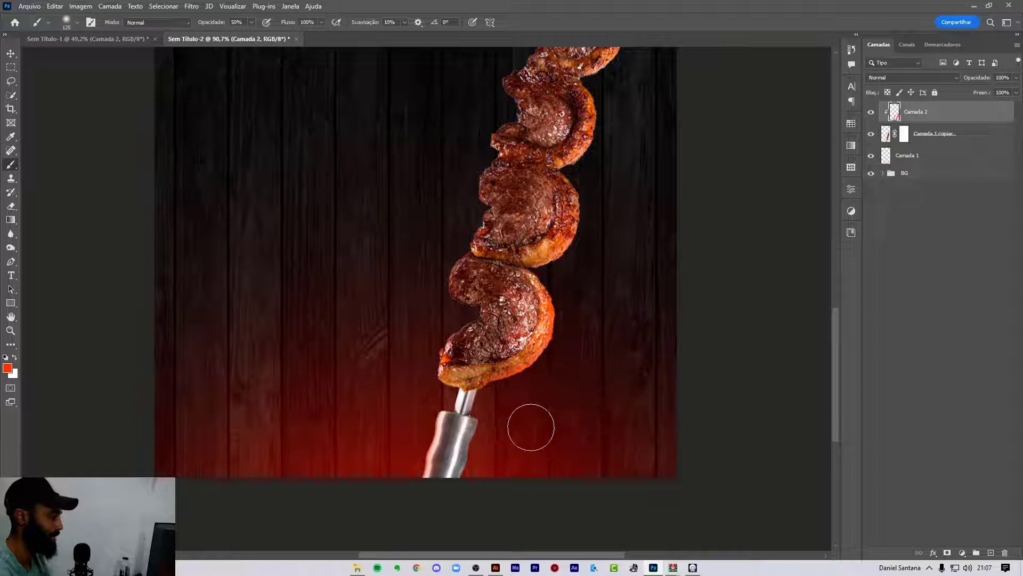
key("bracketright")
key("bracketright")
key("bracketleft")
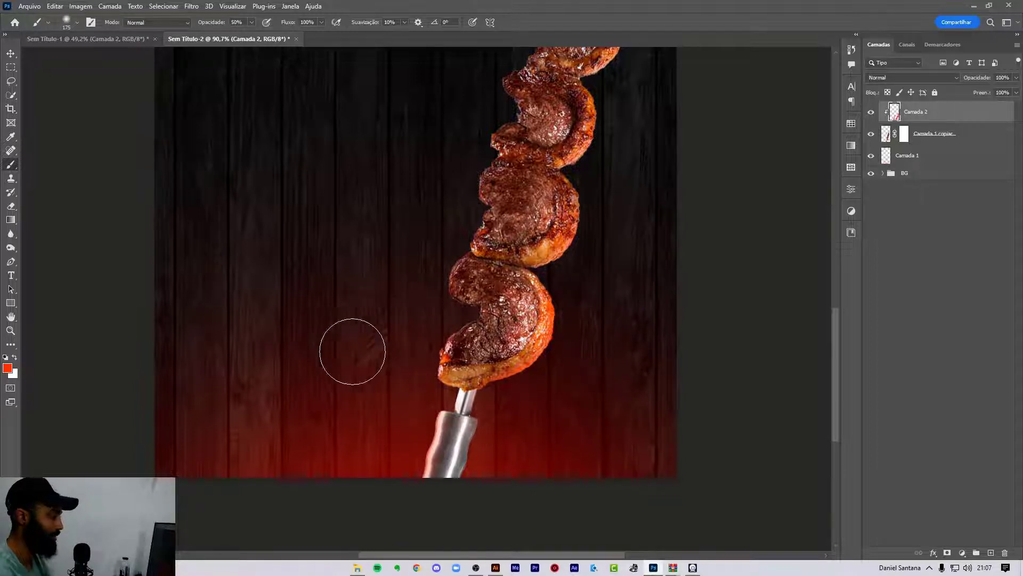
key("bracketleft")
key("bracketleft")
key("bracketleft")
key("bracketleft")
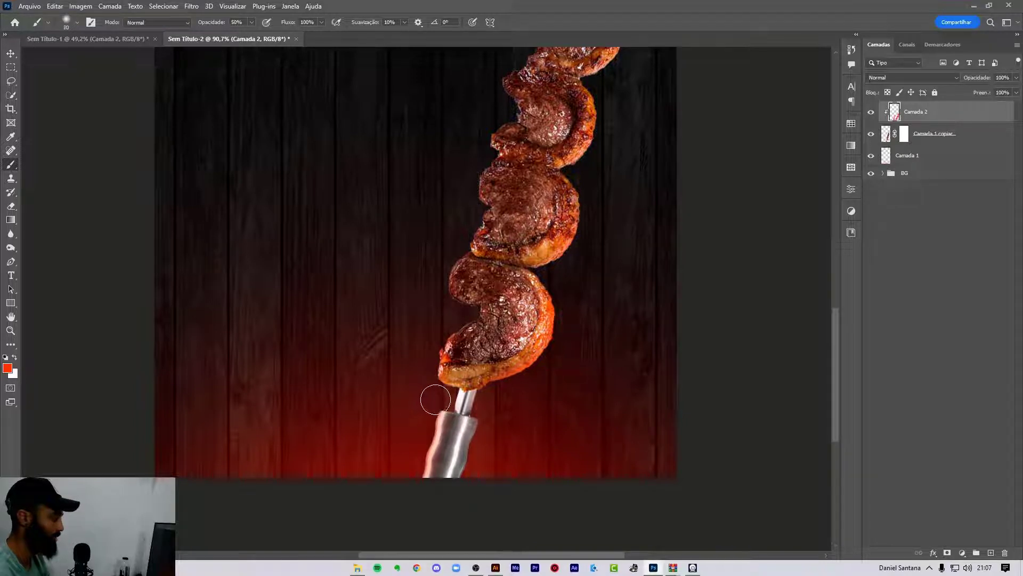
key("bracketright")
key("bracketright")
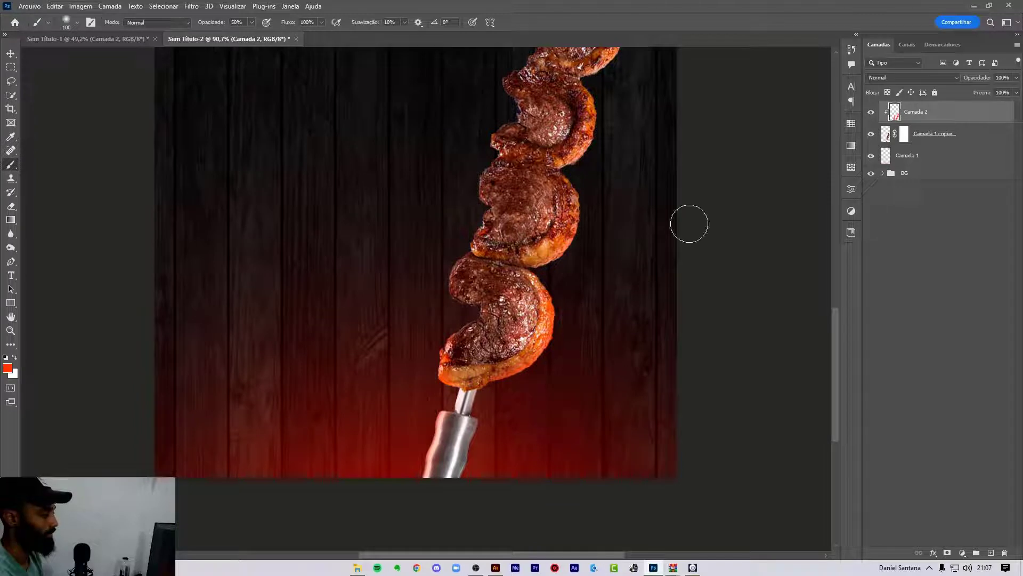
left_click(917, 77)
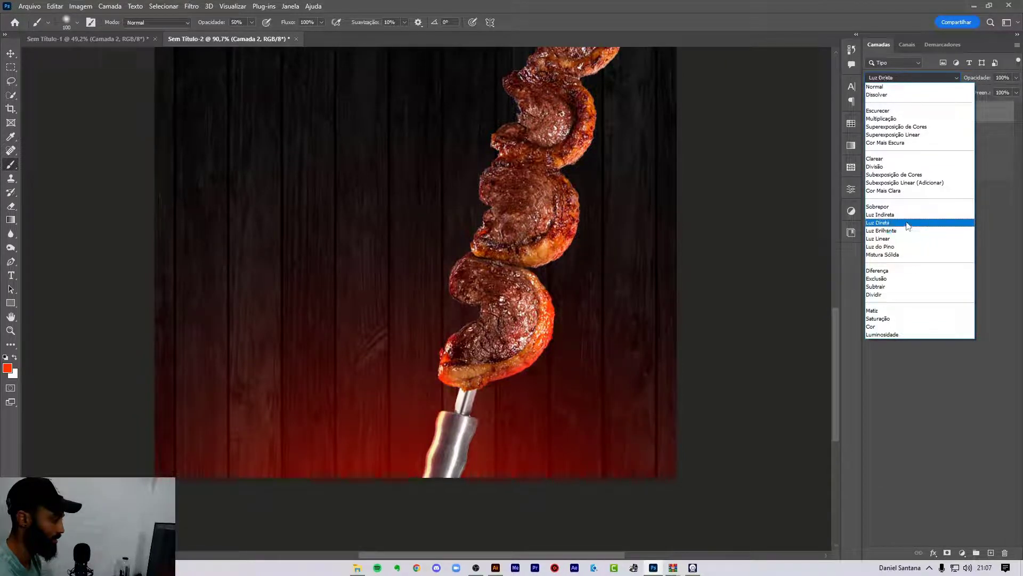
Set Camada 2 to Luz Direta and apply a 19,4 px Desfoque Gaussiano.
left_click(906, 223)
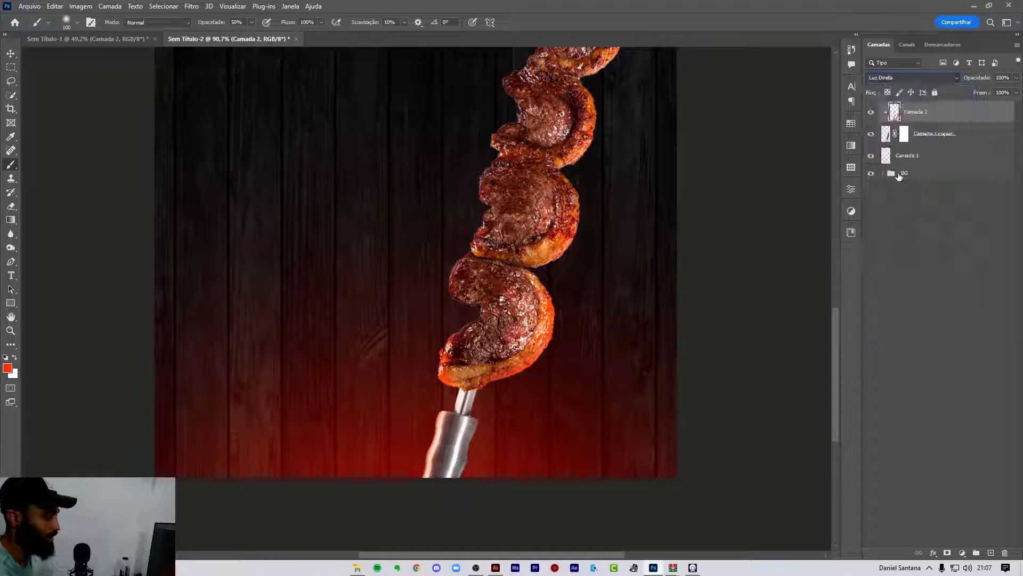
left_click(191, 6)
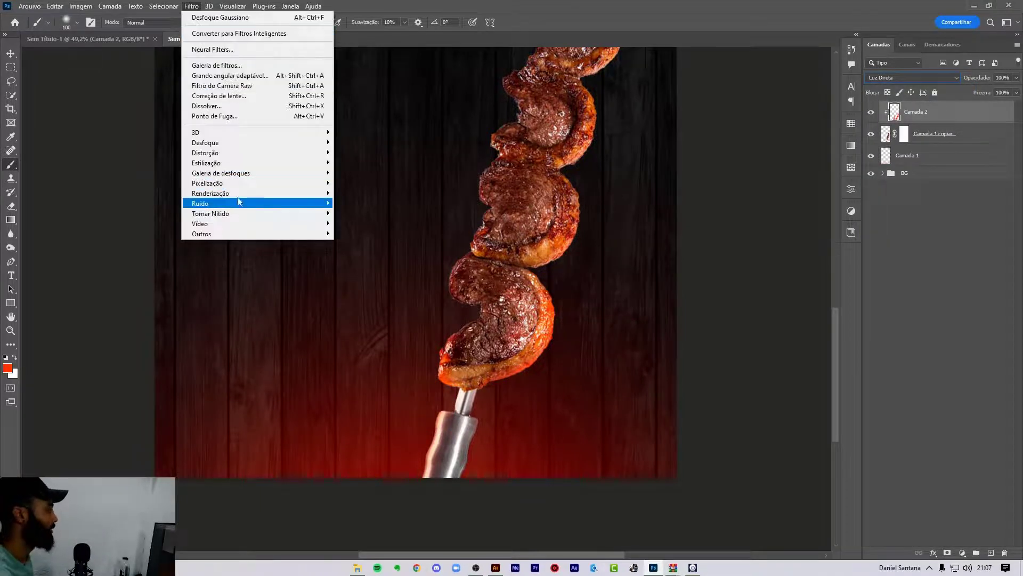
mouse_move(206, 142)
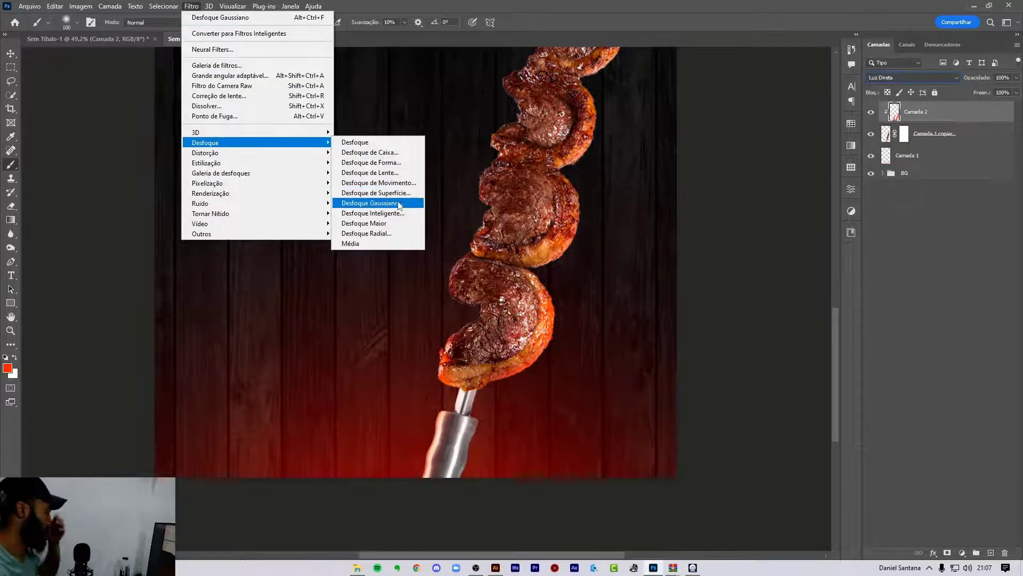
left_click(402, 202)
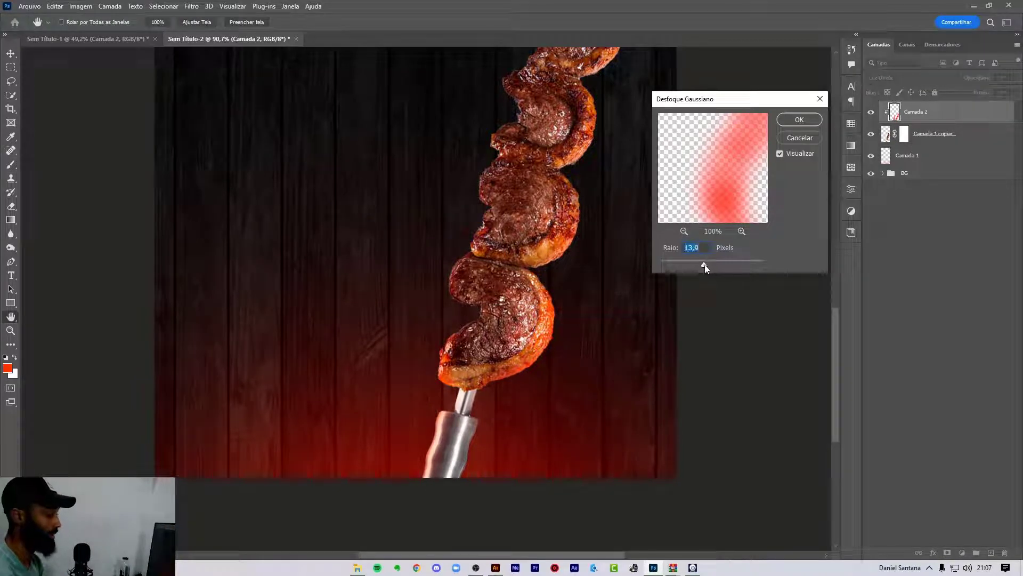
mouse_move(686, 267)
left_mouse_down()
mouse_move(621, 271)
mouse_move(708, 264)
left_mouse_up()
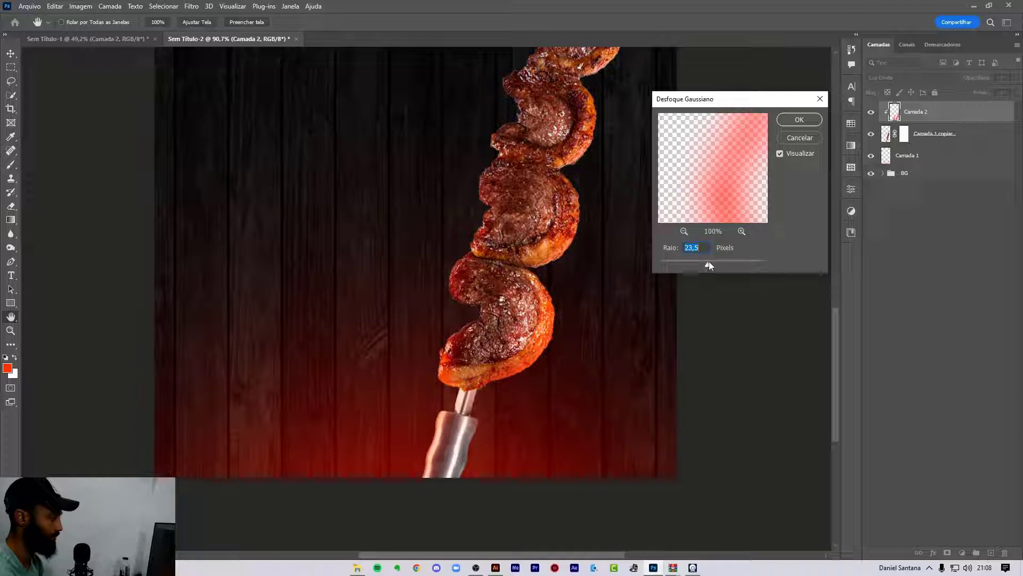
left_click_drag(710, 265, 707, 265)
left_click(799, 119)
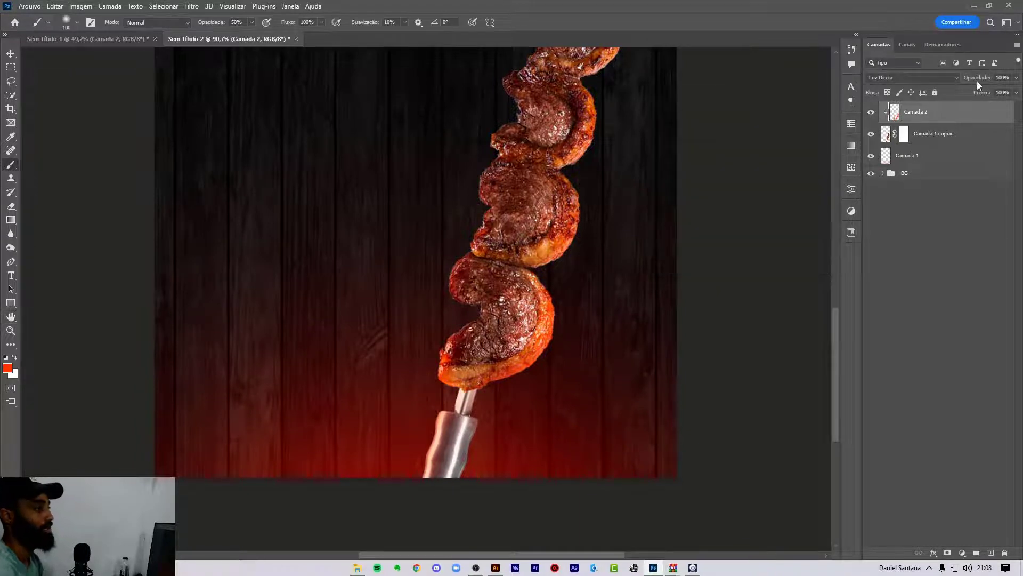
Lower Camada 2's opacity to 71% and view the whole flyer.
left_click_drag(977, 81, 964, 83)
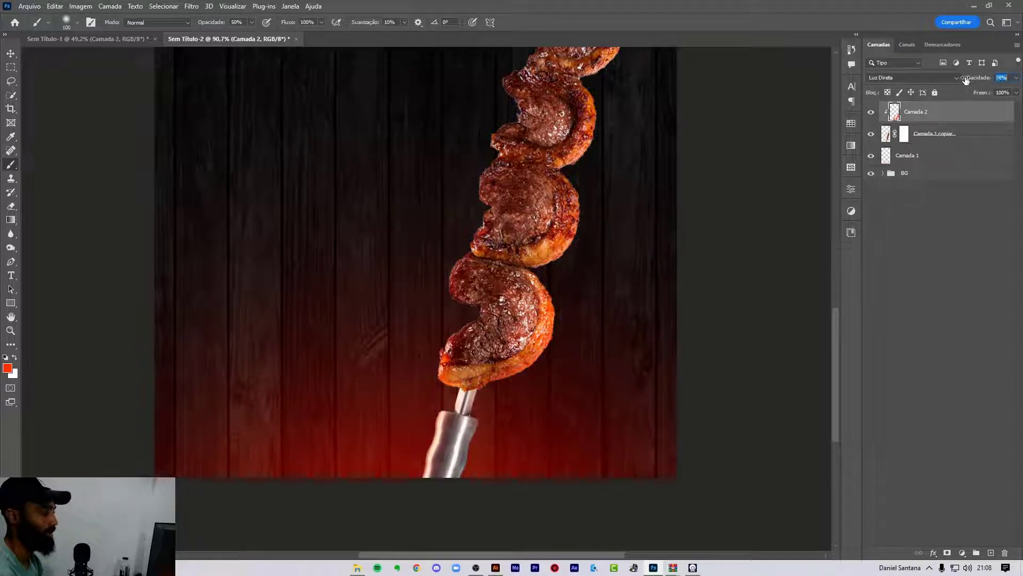
left_click(941, 258)
key("ctrl+0")
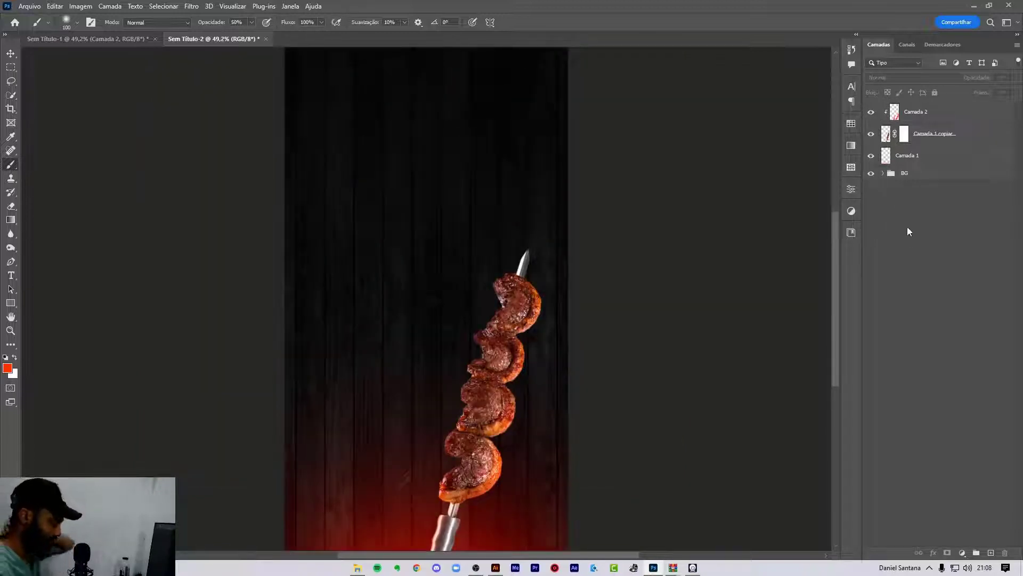
Select Camada 1 copiar and zoom in on the meat skewer.
left_click(917, 140)
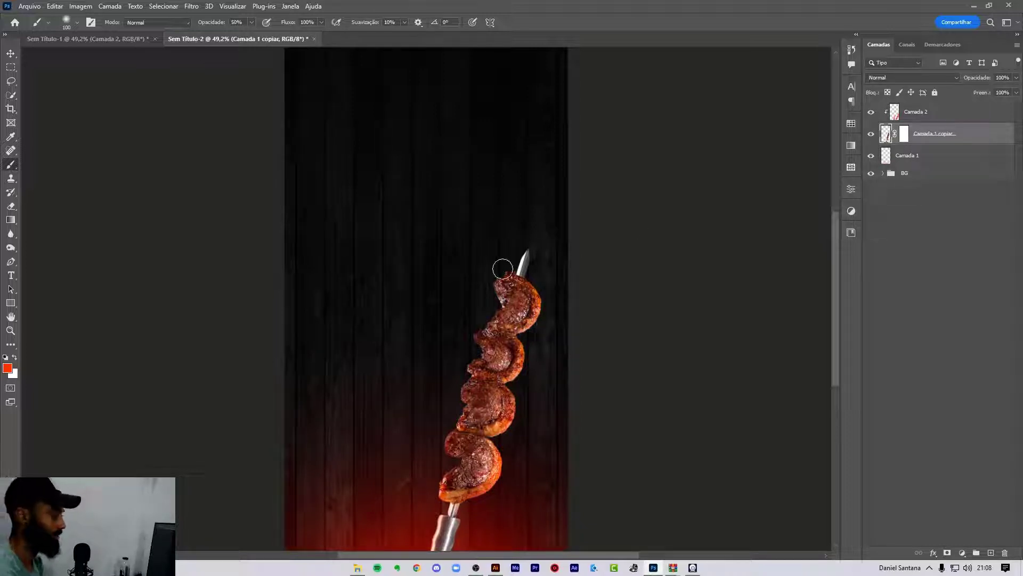
key("z")
left_click_drag(485, 434, 511, 434)
mouse_move(488, 333)
left_mouse_down()
mouse_move(509, 243)
mouse_move(514, 300)
left_mouse_up()
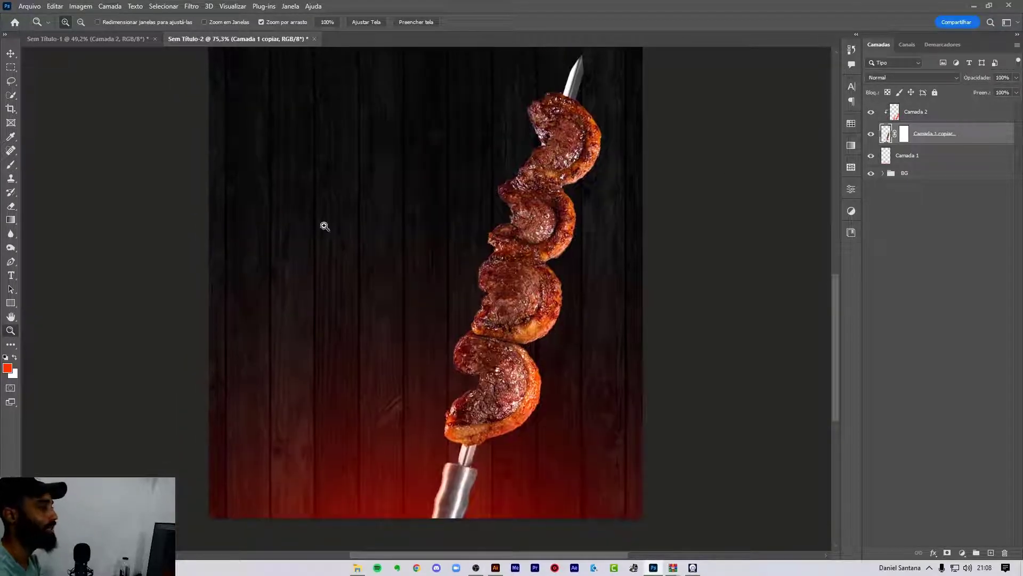
left_click(10, 234)
Choose the Subexposição (Dodge) tool at size 30 and zoom to 134% on the lower skewer.
right_click(14, 235)
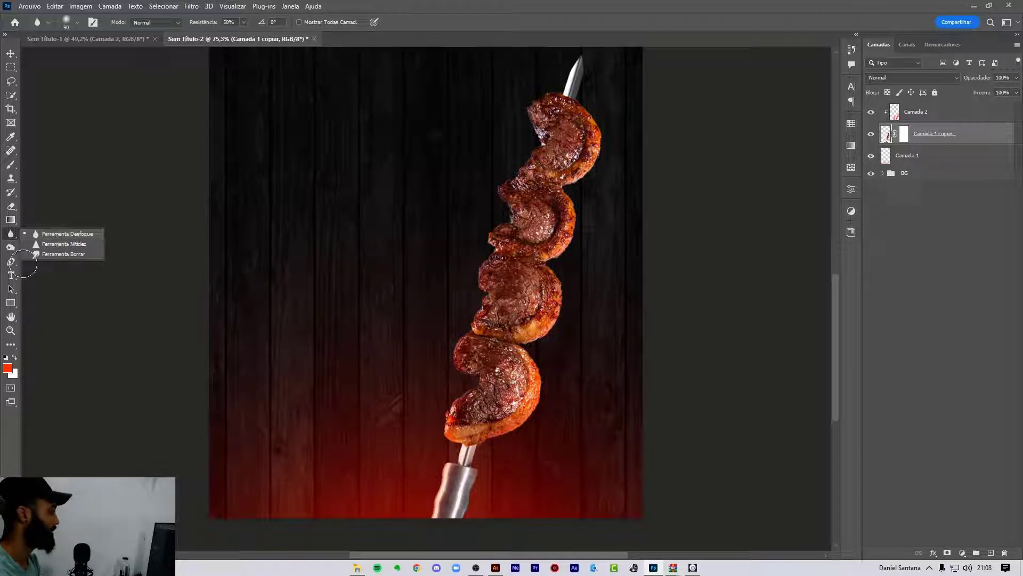
left_click(11, 247)
right_click(10, 247)
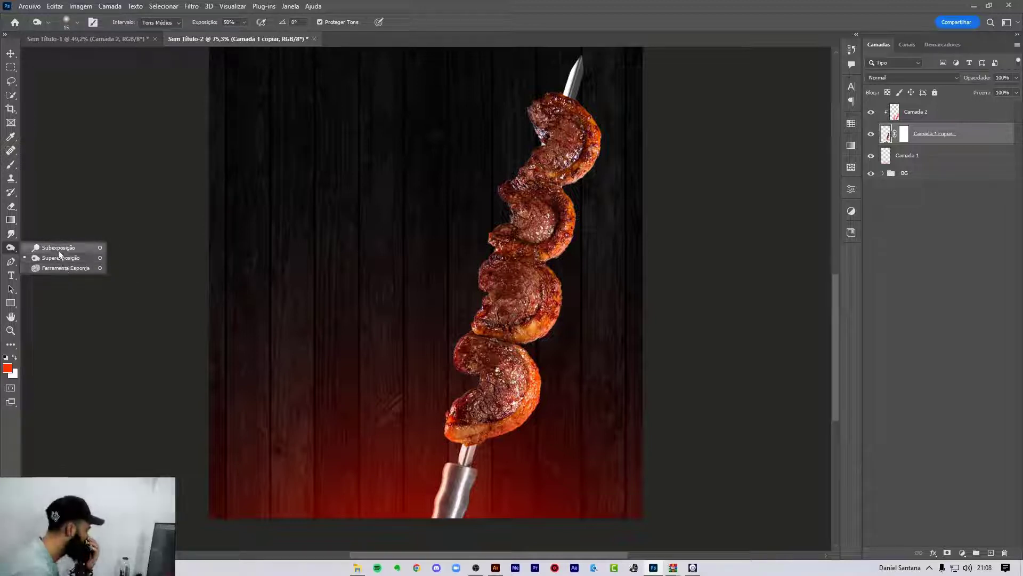
left_click(59, 247)
key("bracketleft")
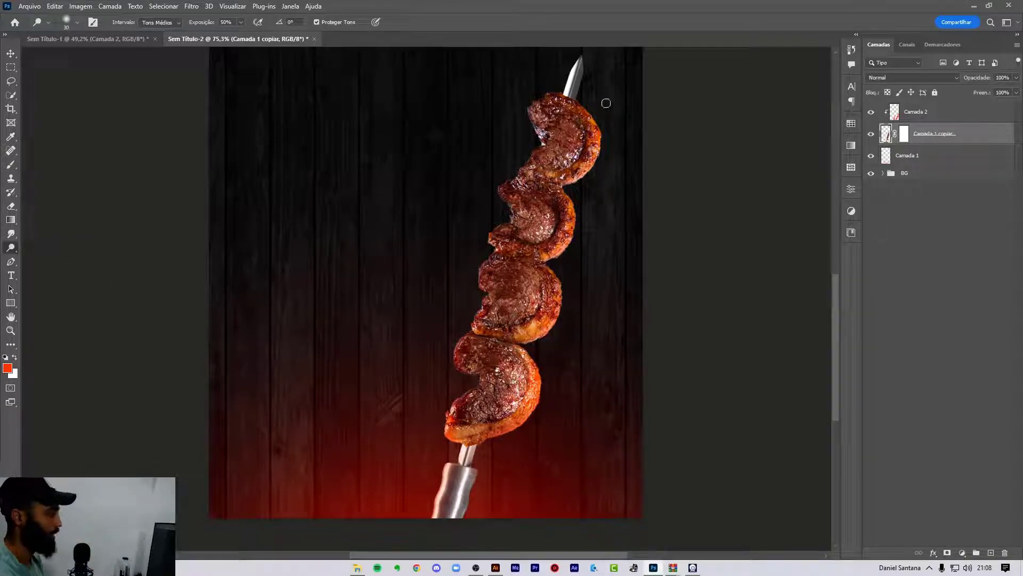
key("z")
left_click_drag(488, 176, 550, 185)
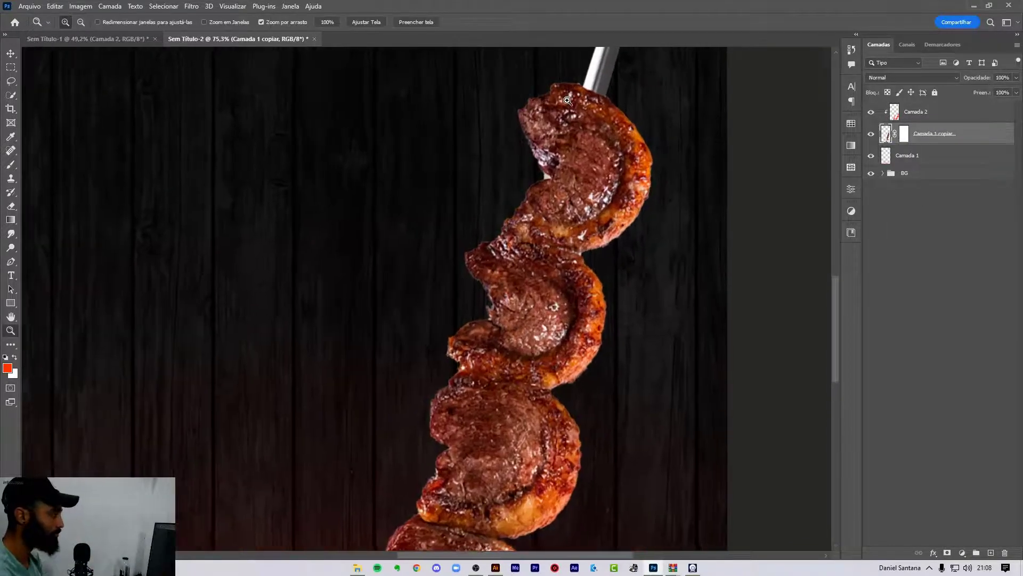
scroll(550, 185, "down", 3)
scroll(523, 202, "down", 3)
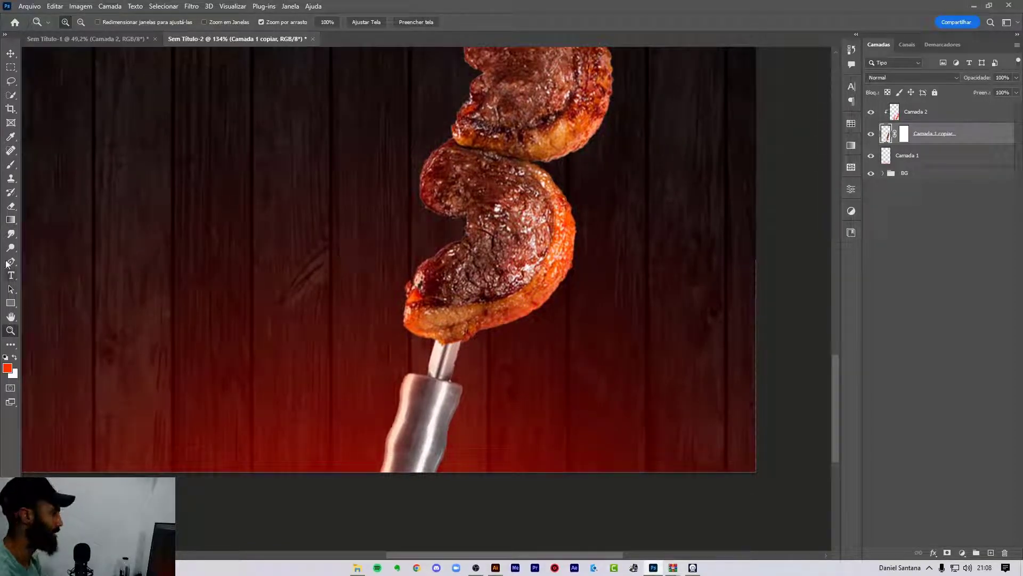
left_click(14, 237)
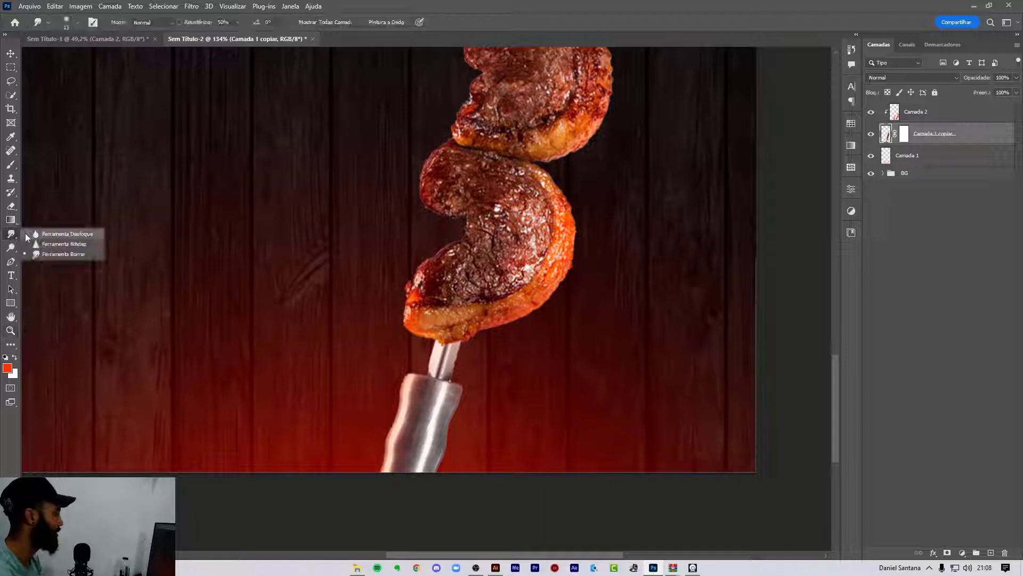
left_click(15, 249)
Dodge the right crust and left edges of the meat, resizing the brush from 125 to 150 to 100.
left_click(59, 247)
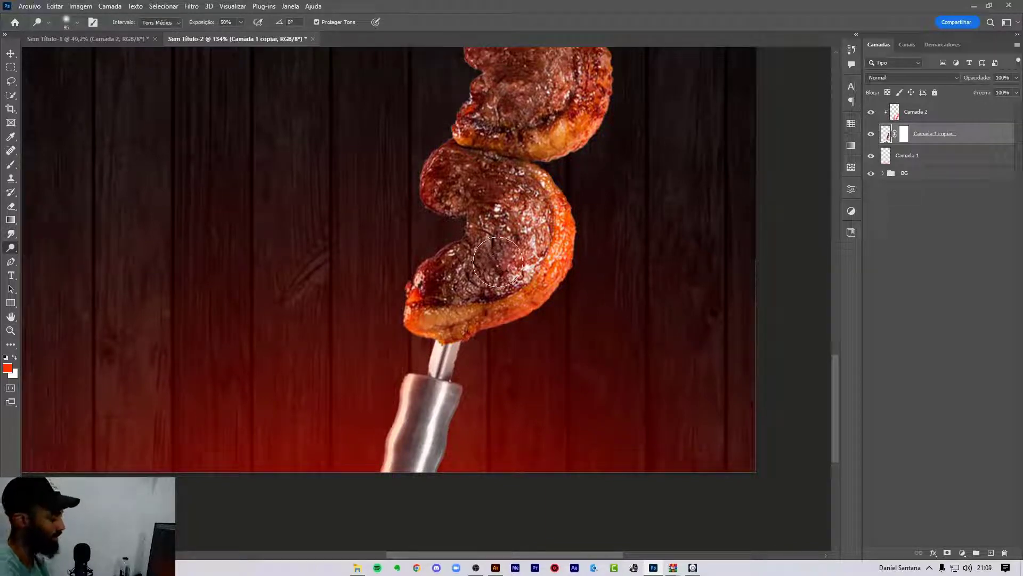
key("bracketright")
key("bracketright")
key("bracketright")
left_click_drag(600, 304, 567, 272)
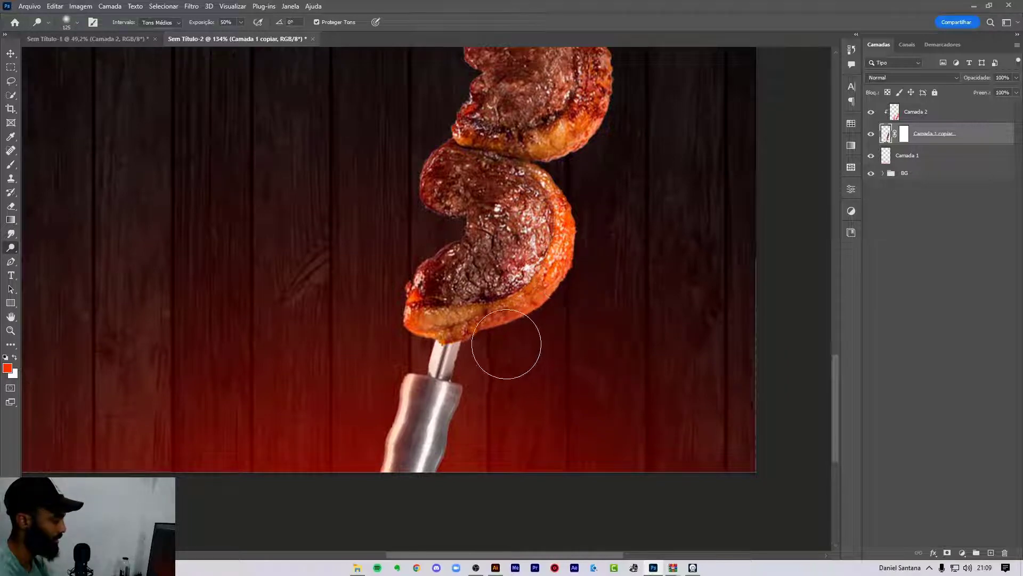
key("bracketright")
left_click_drag(416, 343, 451, 208)
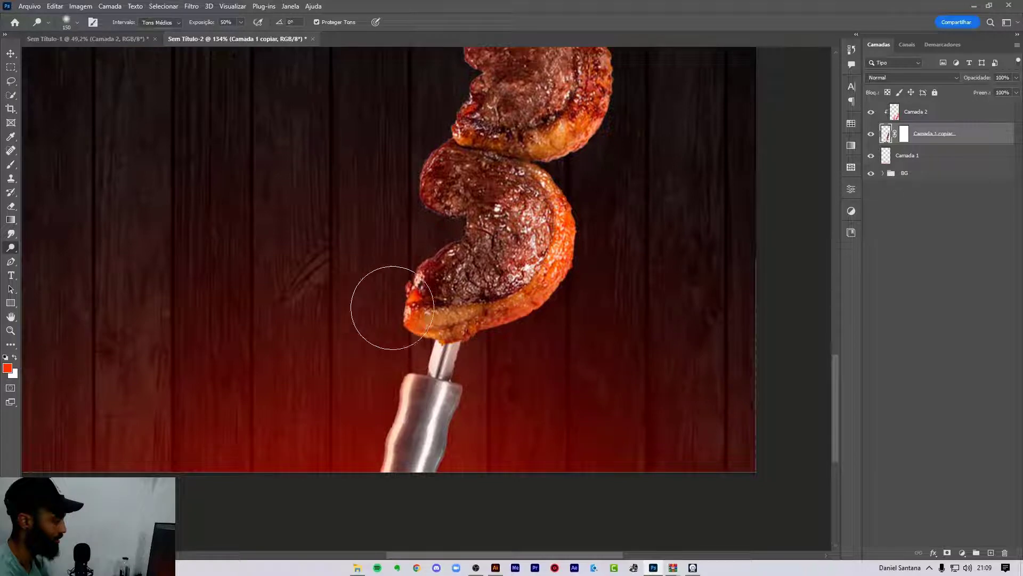
key("bracketleft")
key("bracketleft")
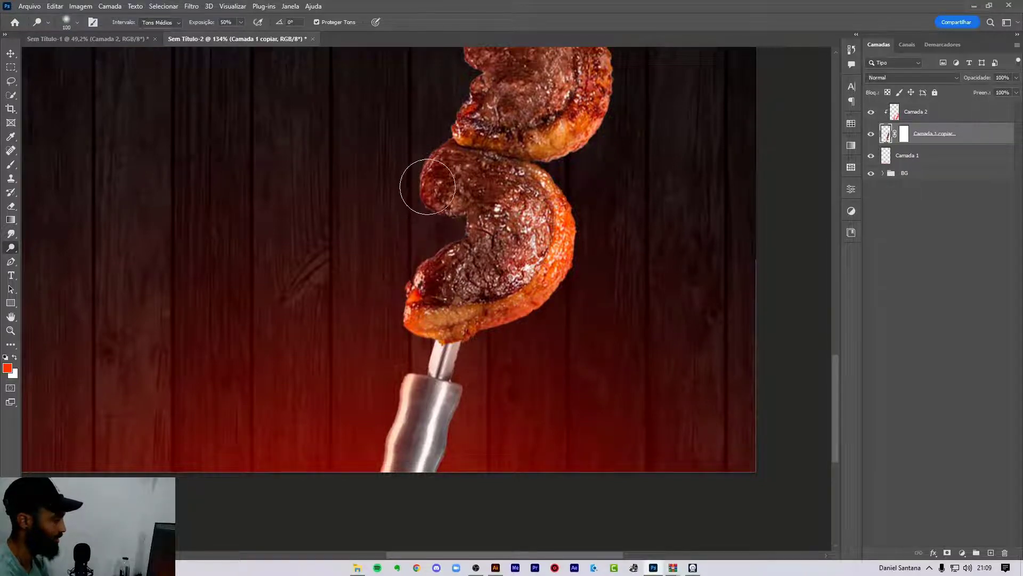
mouse_move(401, 213)
left_mouse_down()
mouse_move(497, 174)
mouse_move(489, 308)
left_mouse_up()
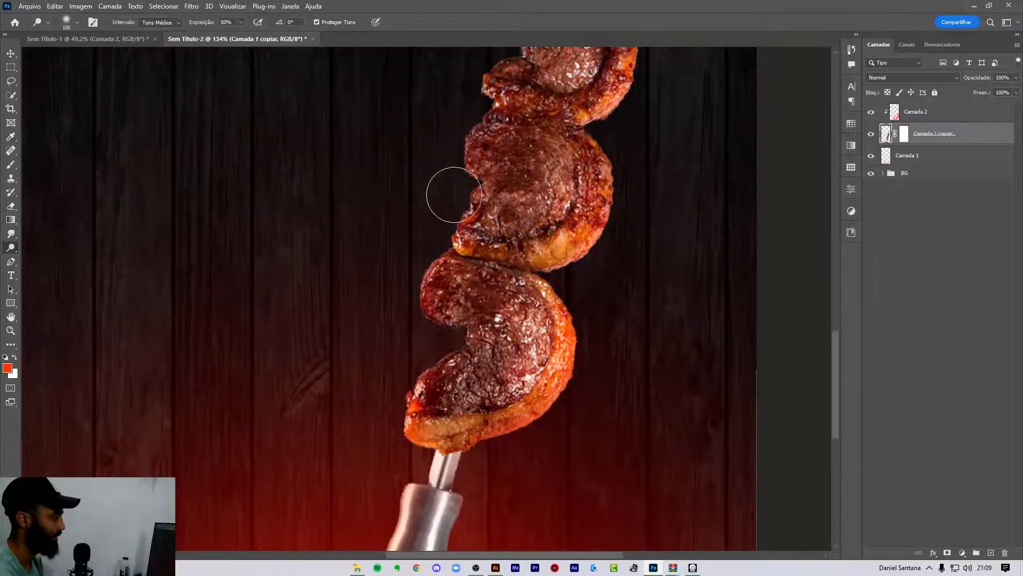
Brighten the lower meat piece's highlights, then undo the earlier dodge strokes.
left_click_drag(504, 194, 510, 275)
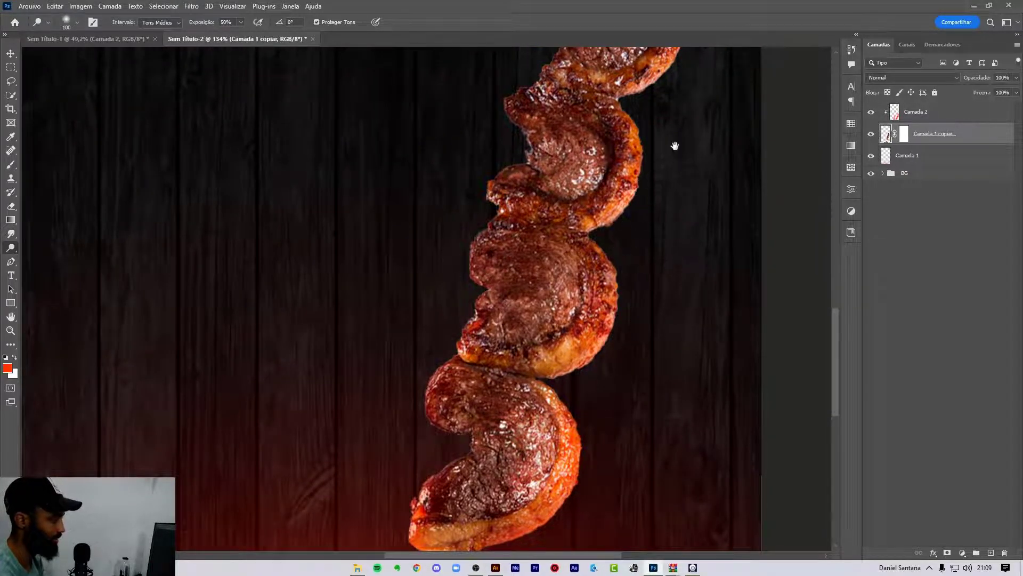
left_click_drag(674, 141, 624, 228)
scroll(644, 183, "down", 2)
scroll(621, 229, "down", 3)
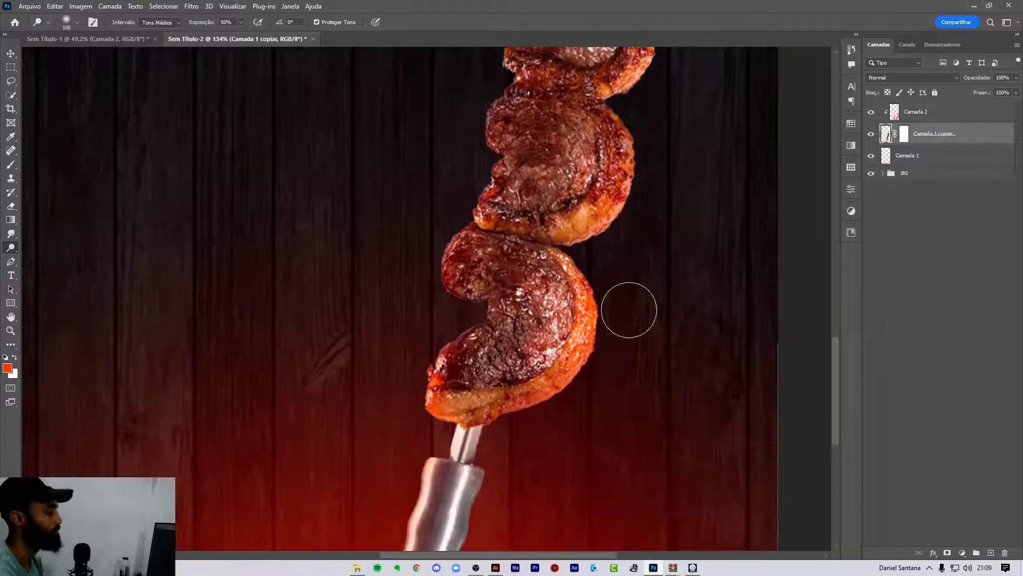
left_click_drag(422, 422, 481, 349)
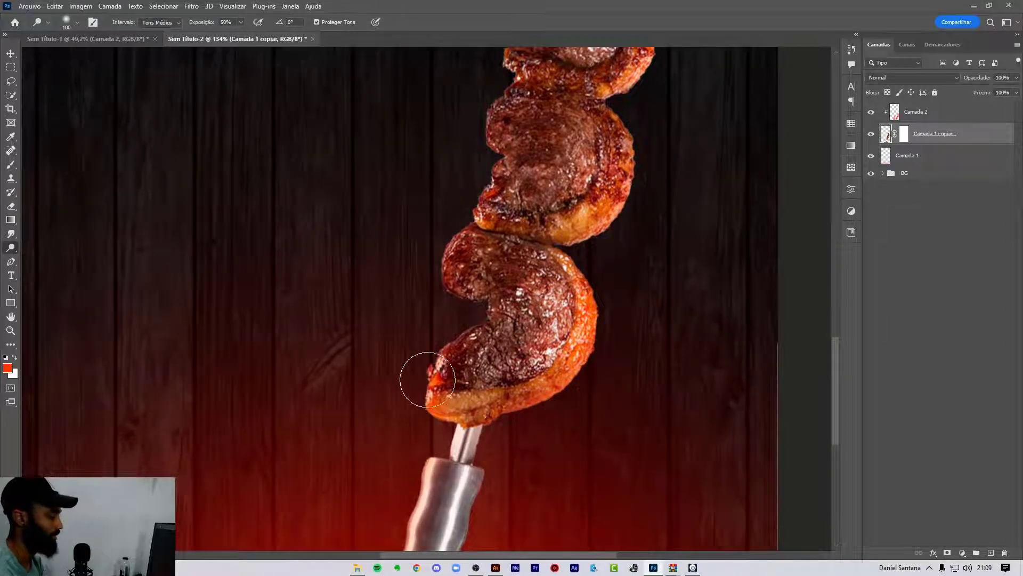
key("ctrl+z")
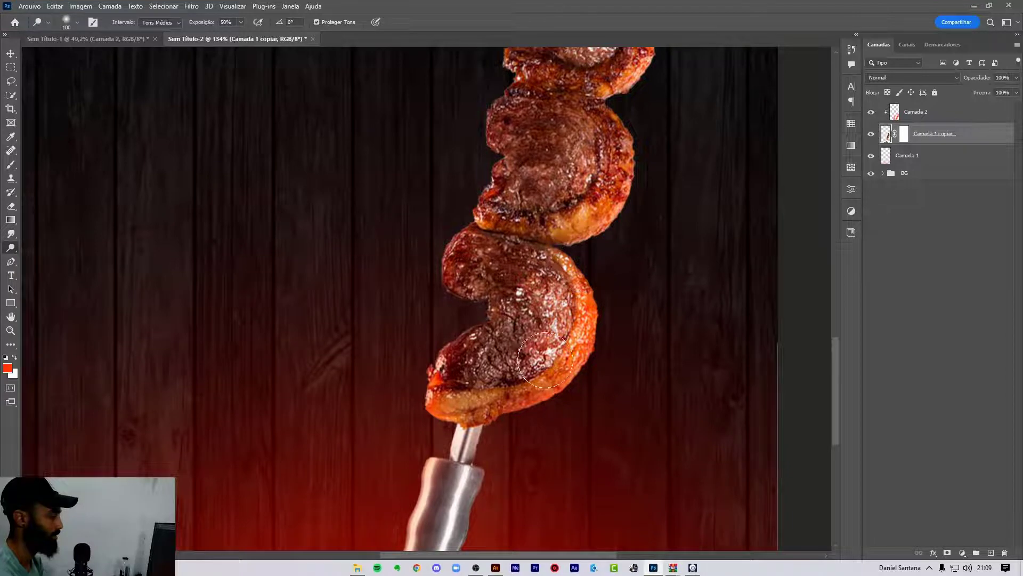
left_click_drag(572, 258, 565, 256)
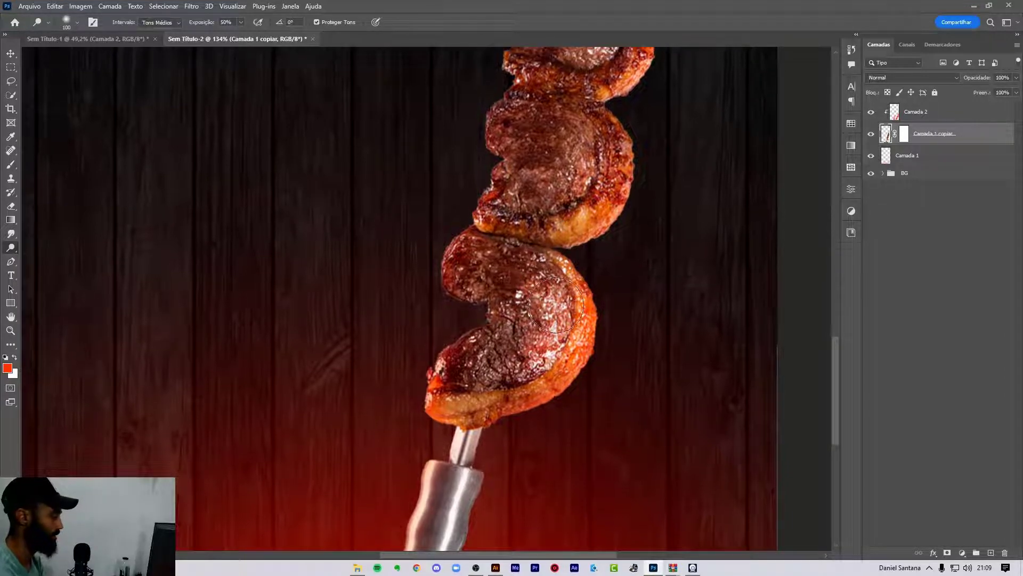
scroll(564, 257, "up", 5)
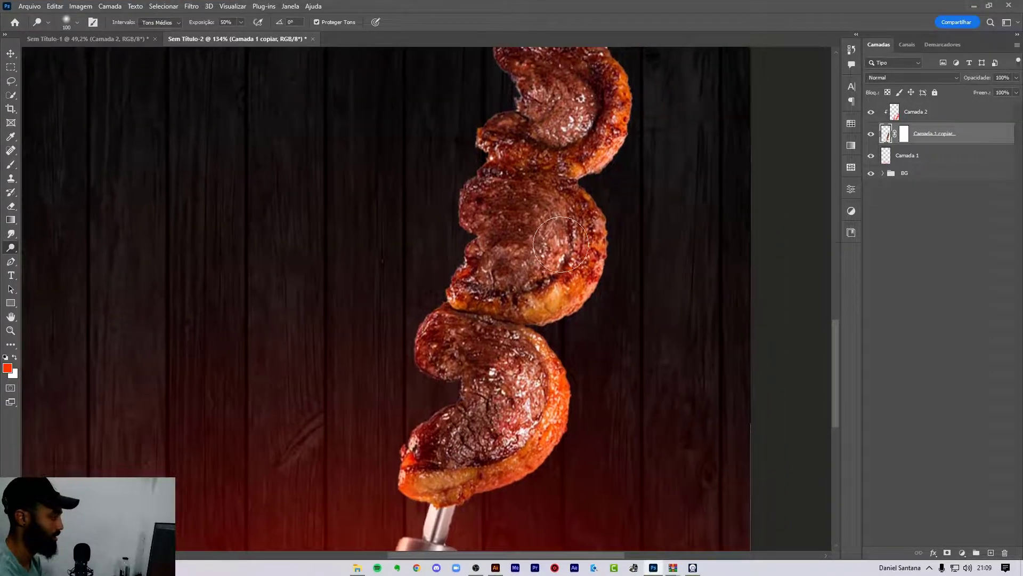
scroll(491, 215, "up", 3)
key("ctrl+z")
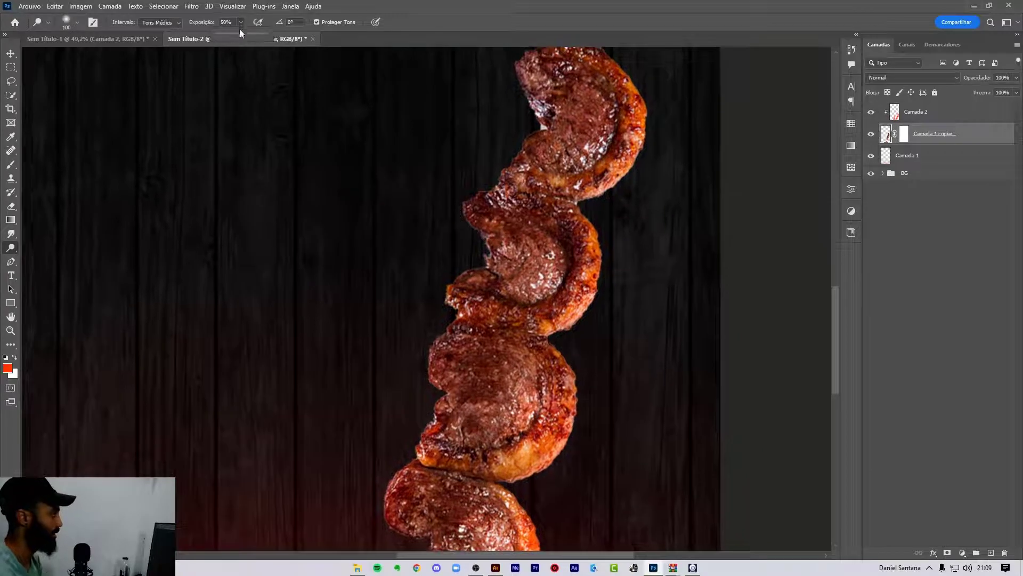
Lower the Dodge exposure from 50% to 16%.
left_click_drag(232, 37, 225, 35)
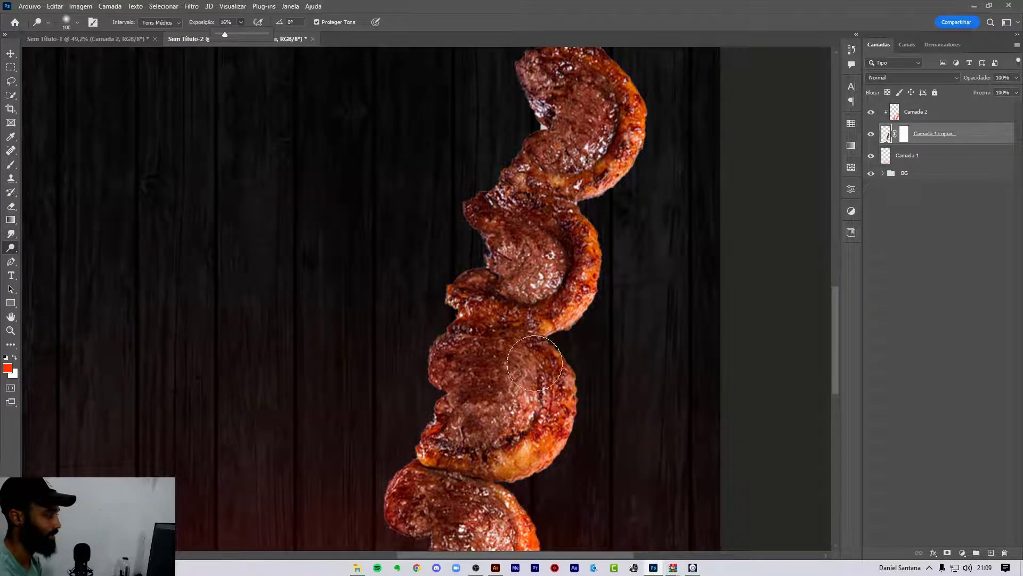
left_click(541, 291)
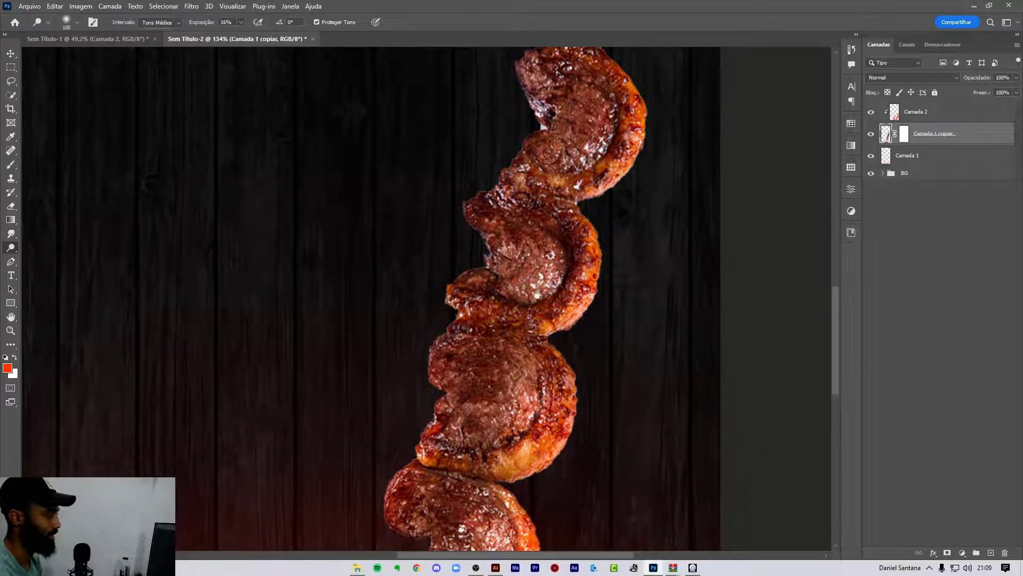
scroll(605, 127, "down", 5)
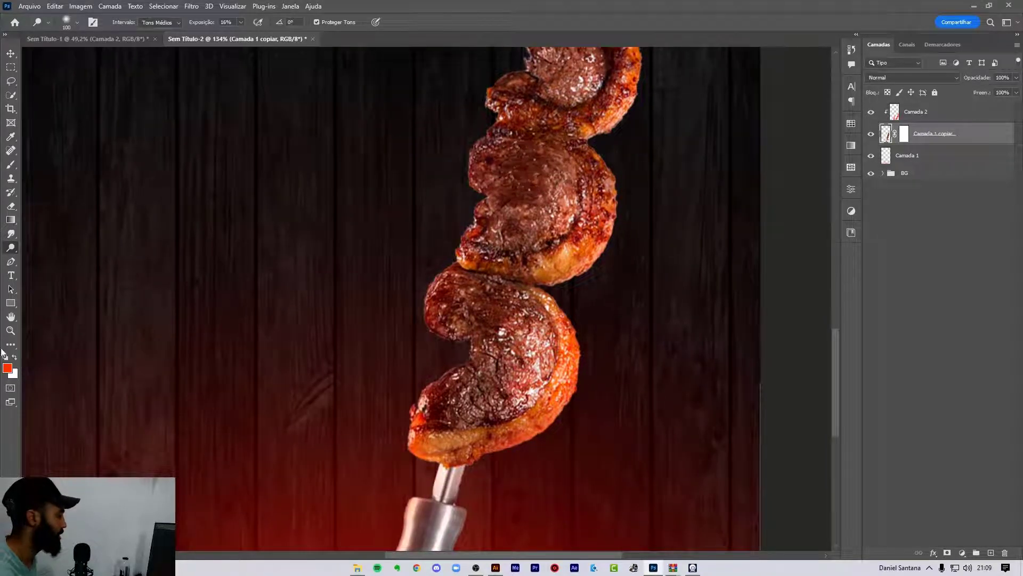
right_click(14, 255)
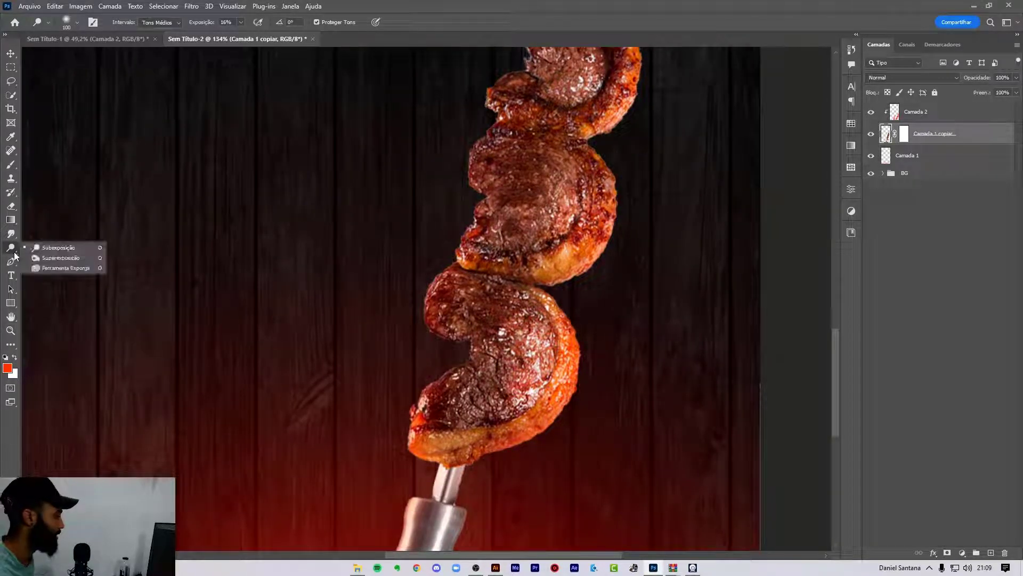
Switch to the Burn tool and size its brush to about 20.
left_click(63, 258)
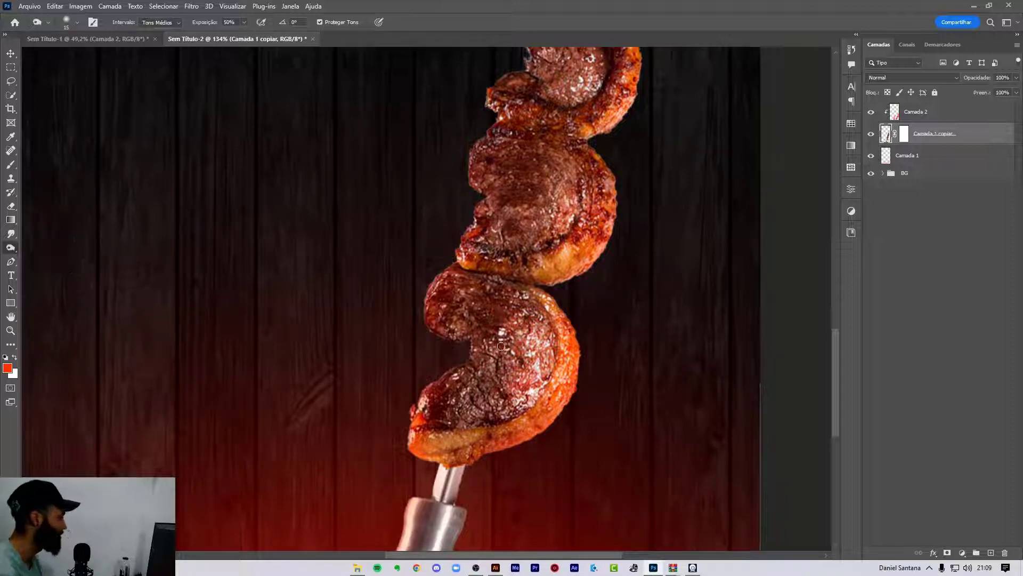
key("bracketright")
key("bracketright")
key("bracketright")
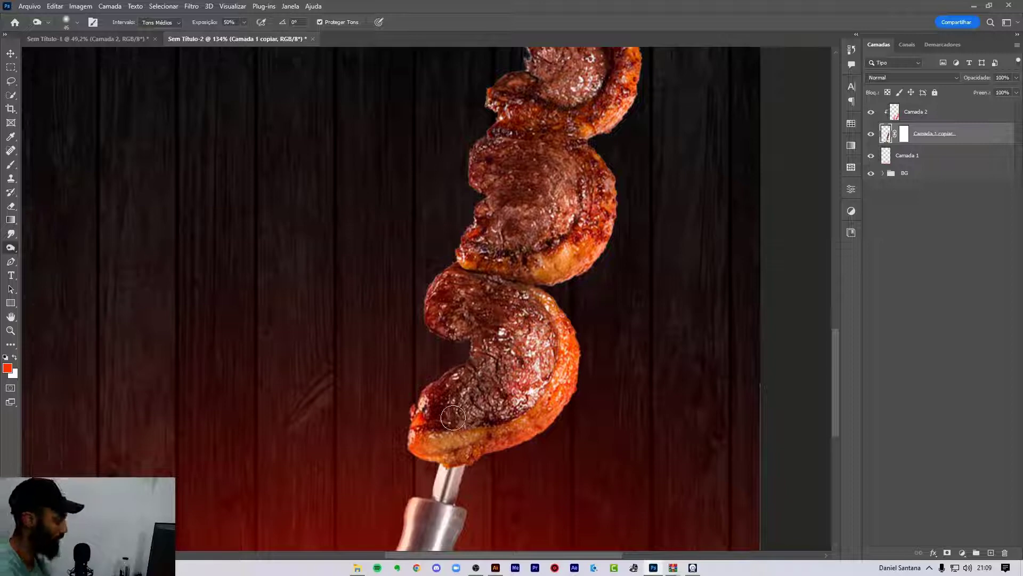
key("bracketright")
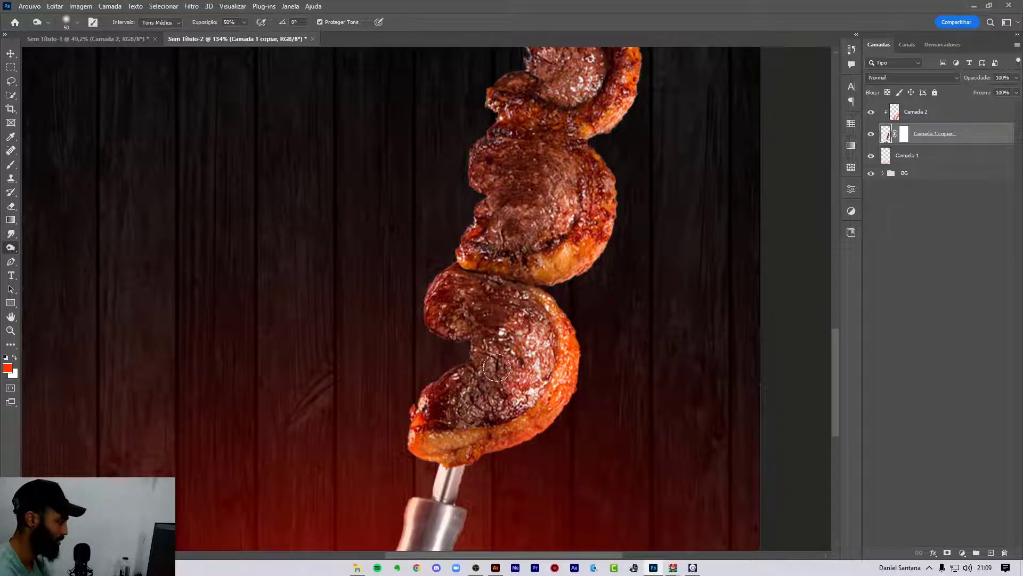
key("bracketleft")
key("bracketleft")
key("bracketleft")
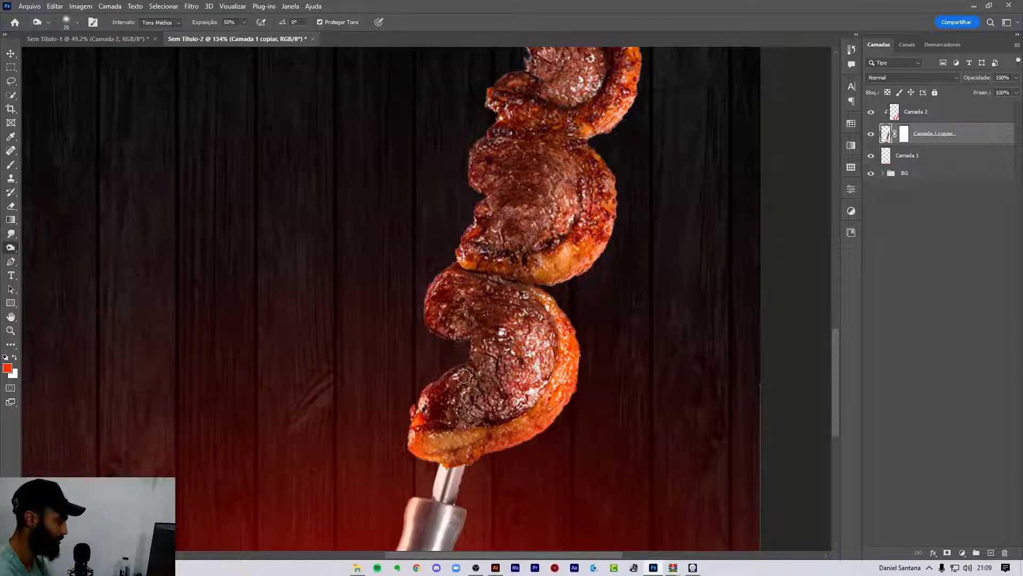
key("bracketleft")
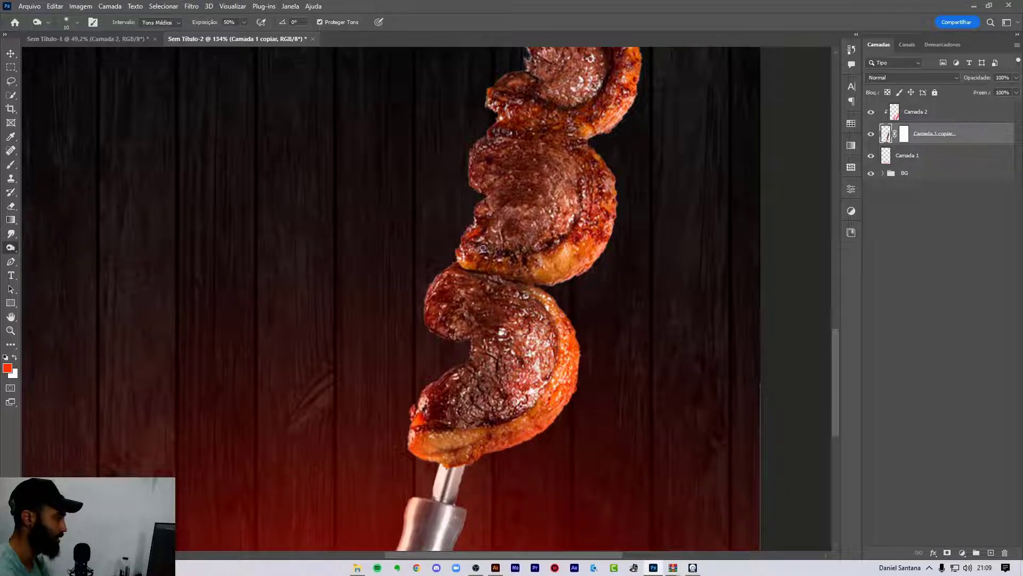
key("bracketright")
key("bracketright")
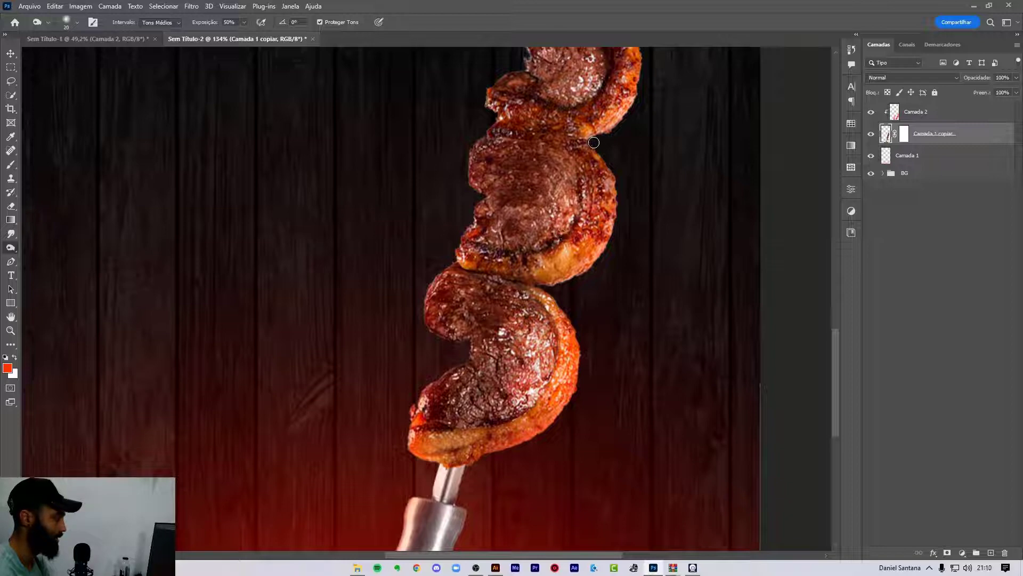
Pan along the skewer from top to bottom with a fine size-8 burn brush.
left_click_drag(594, 142, 534, 253)
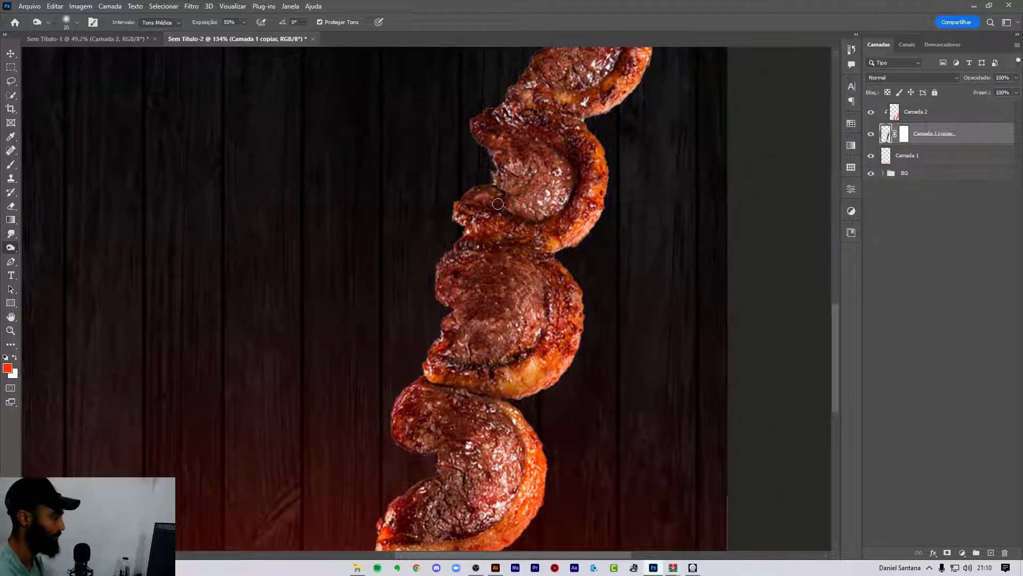
left_click_drag(567, 134, 515, 221)
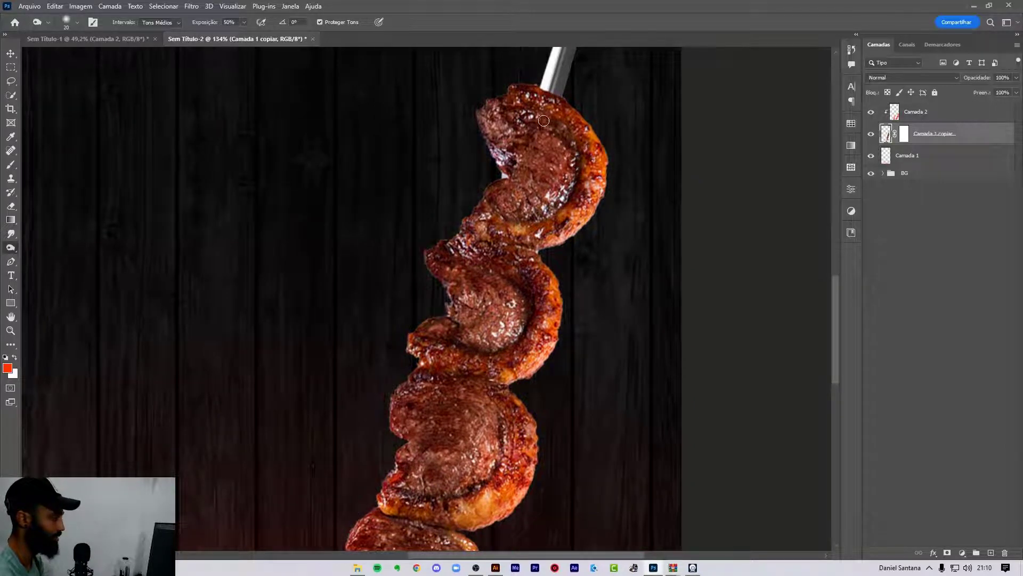
scroll(549, 235, "down", 5)
key("bracketleft")
key("bracketleft")
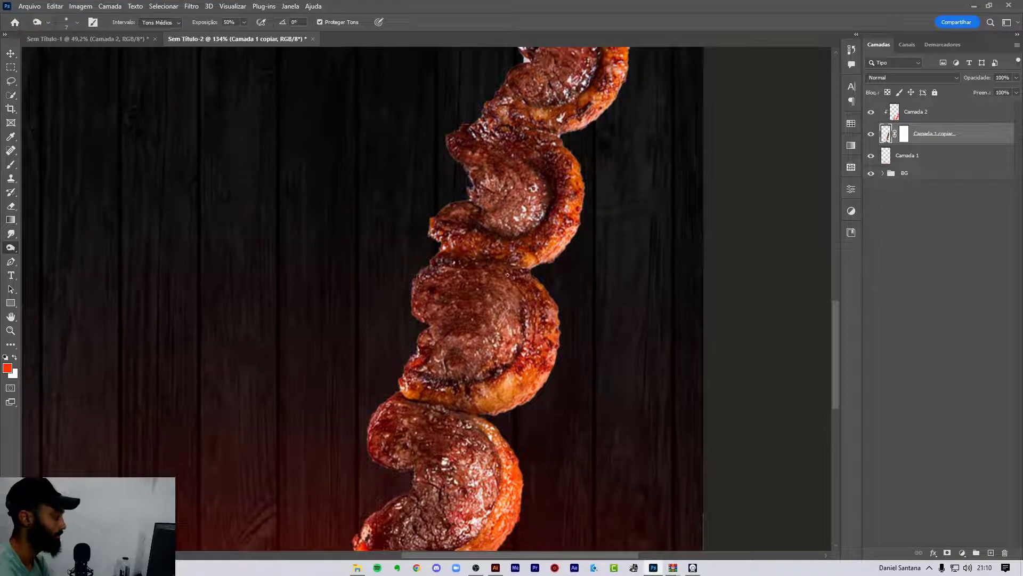
key("bracketright")
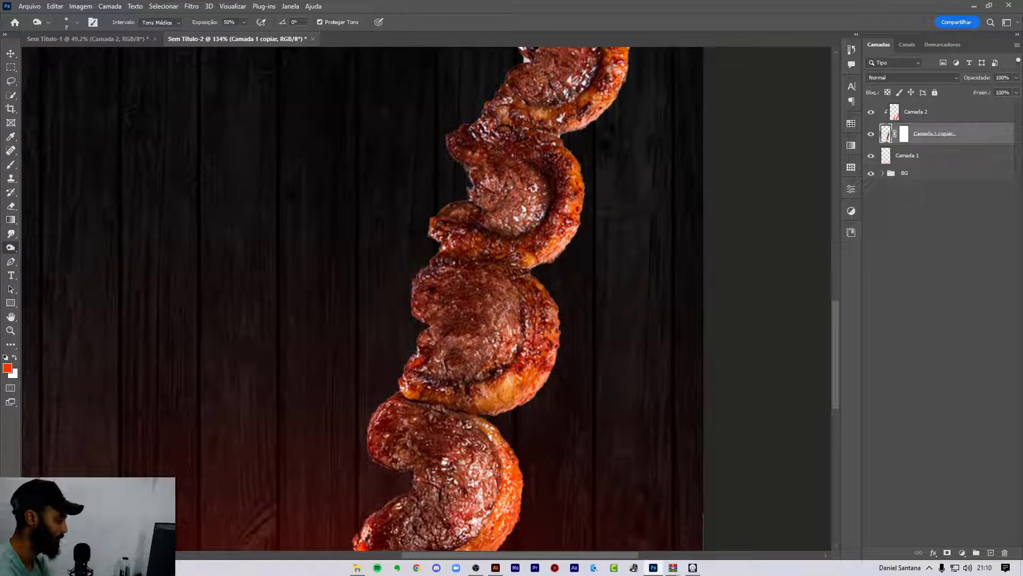
left_click_drag(454, 452, 469, 301)
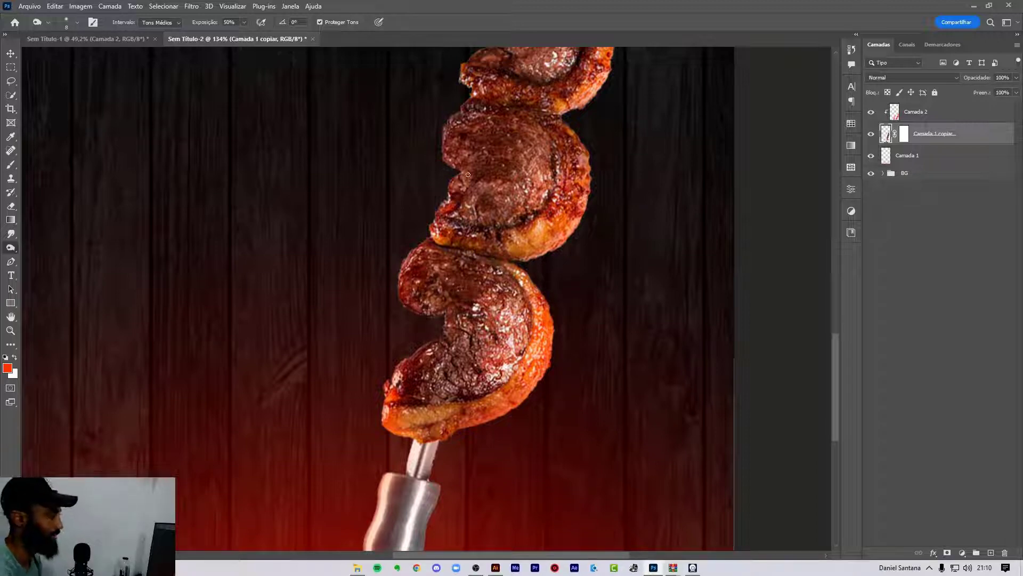
Zoom out to the whole flyer and select Camada 2, then Camada 1 copiar, with the Move tool.
scroll(468, 175, "down", 5)
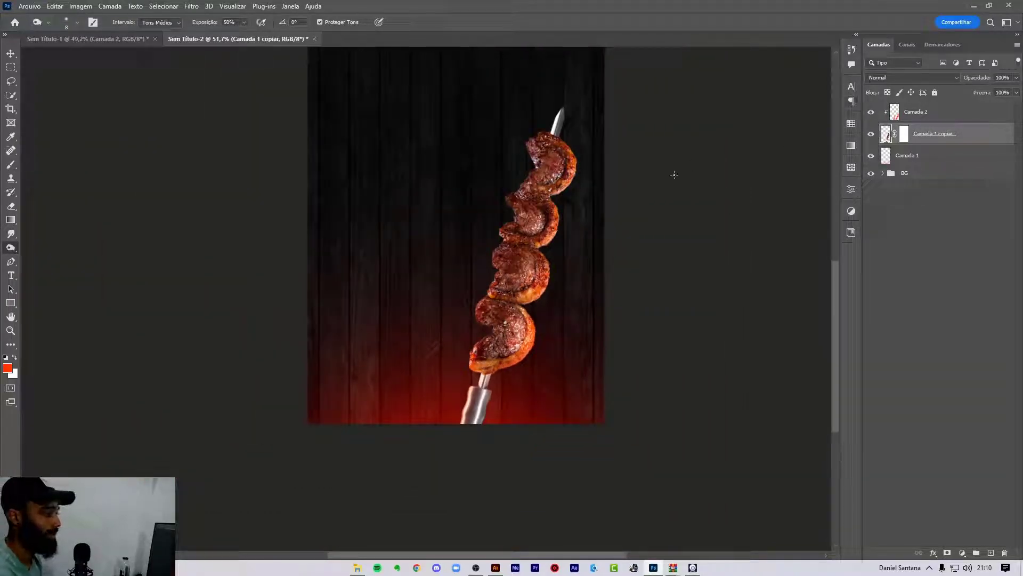
scroll(674, 174, "up", 2)
key("v")
scroll(621, 229, "up", 1)
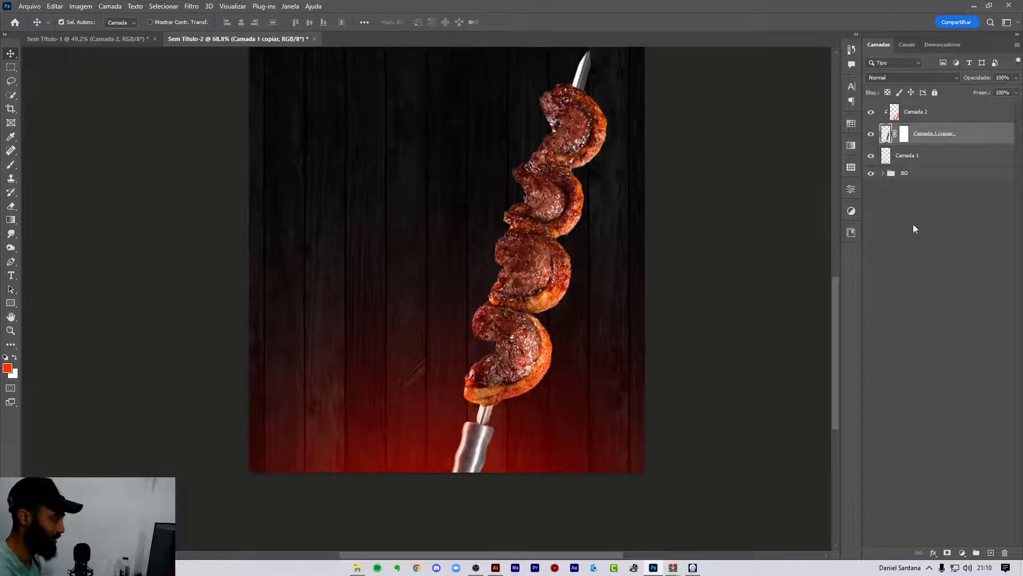
left_click(913, 224)
scroll(548, 255, "down", 2)
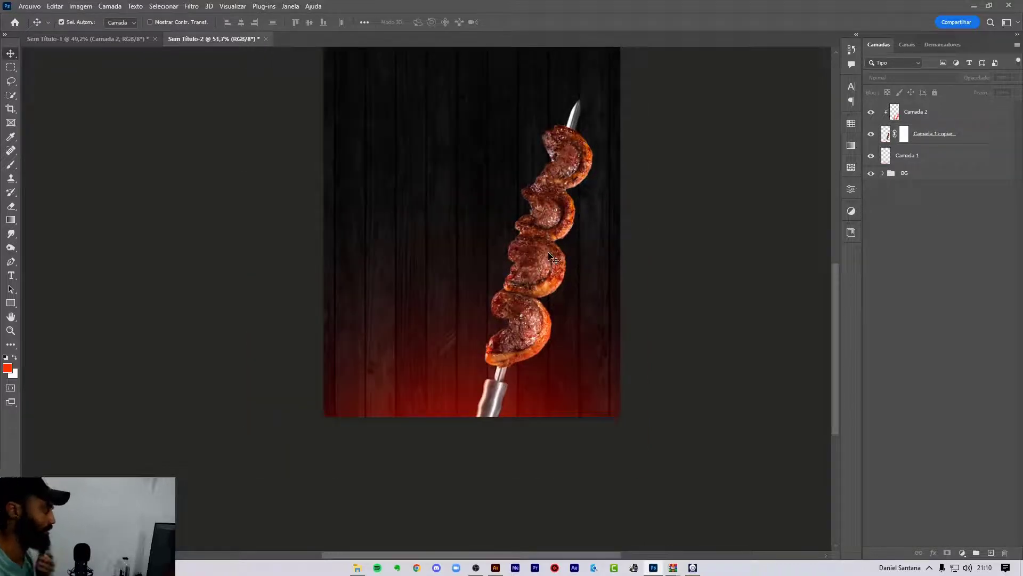
left_click(920, 118)
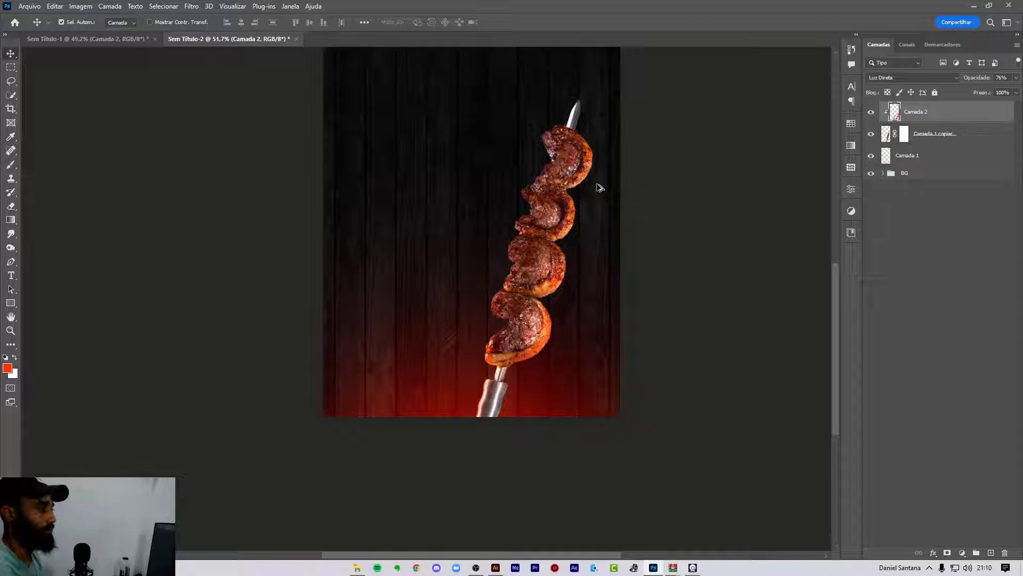
scroll(597, 187, "up", 1)
left_click(933, 136)
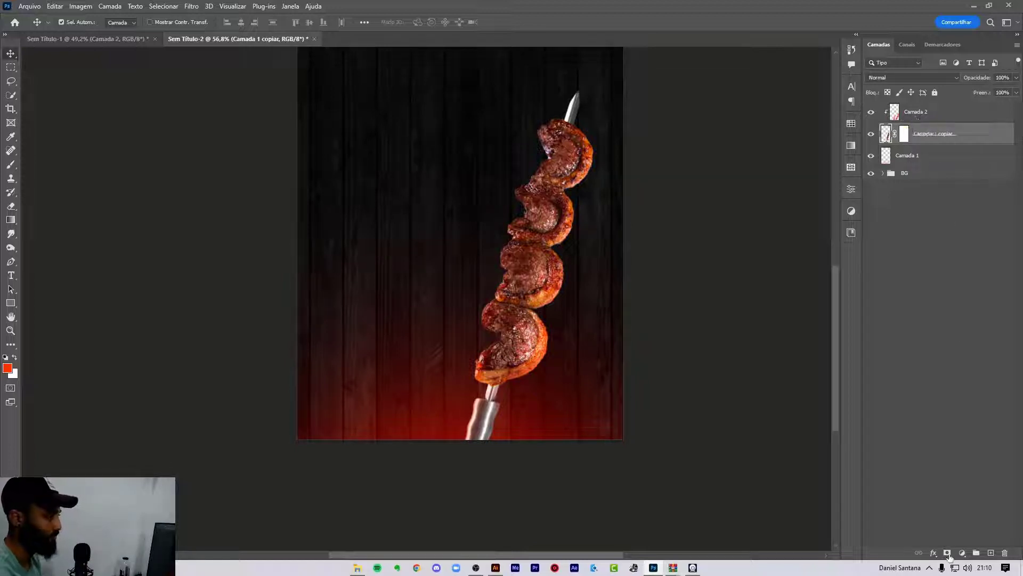
Add a clipped Camada 3 above Camada 2 and set the brush colour to pure black.
left_click(990, 554)
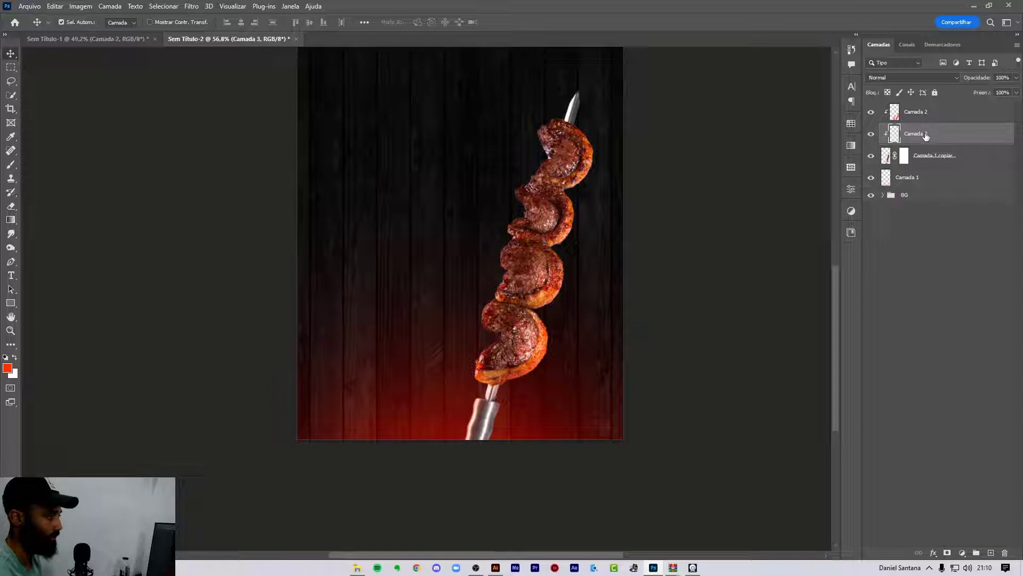
left_click_drag(927, 134, 918, 115)
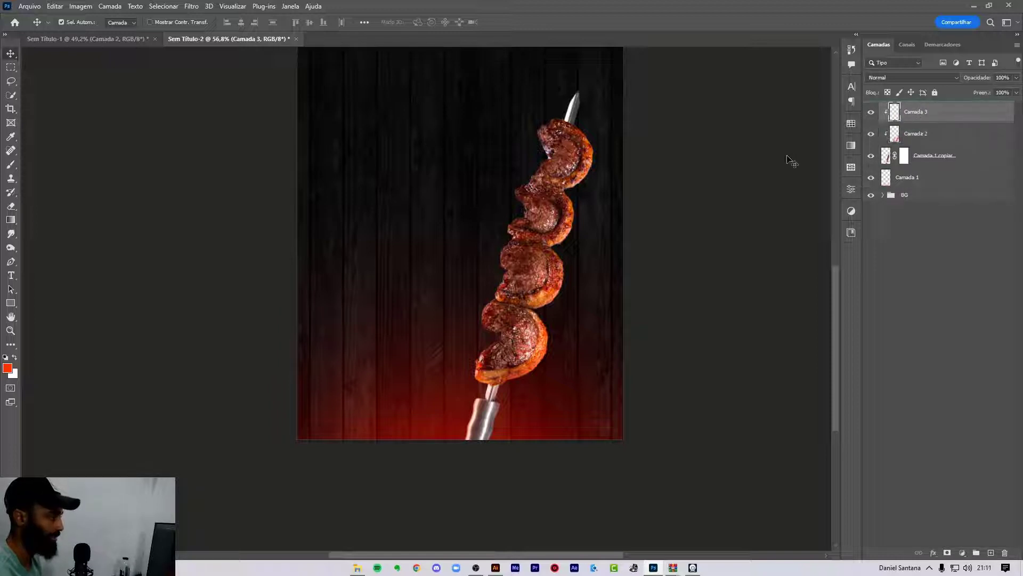
key("b")
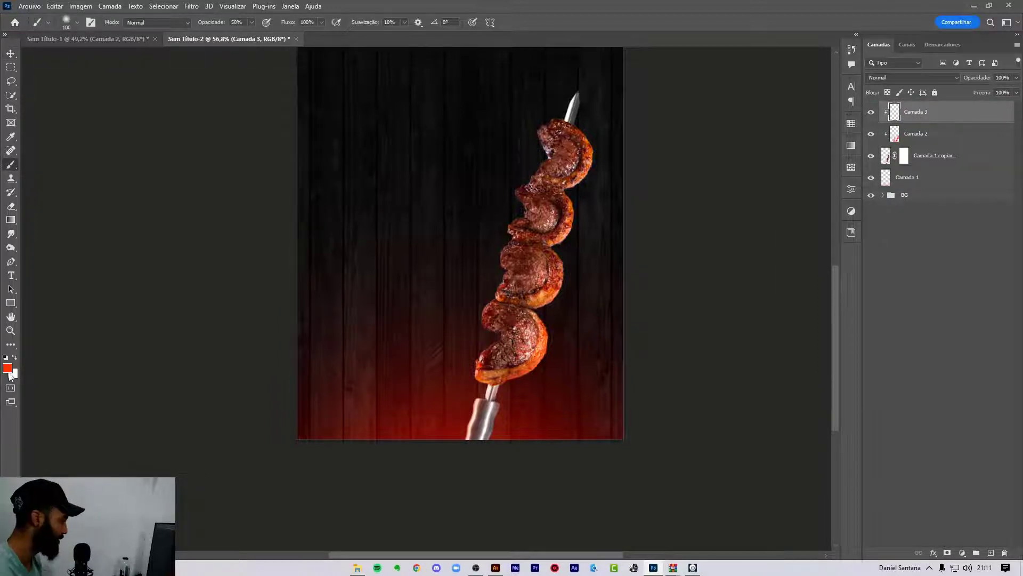
left_click(8, 368)
left_click(433, 246)
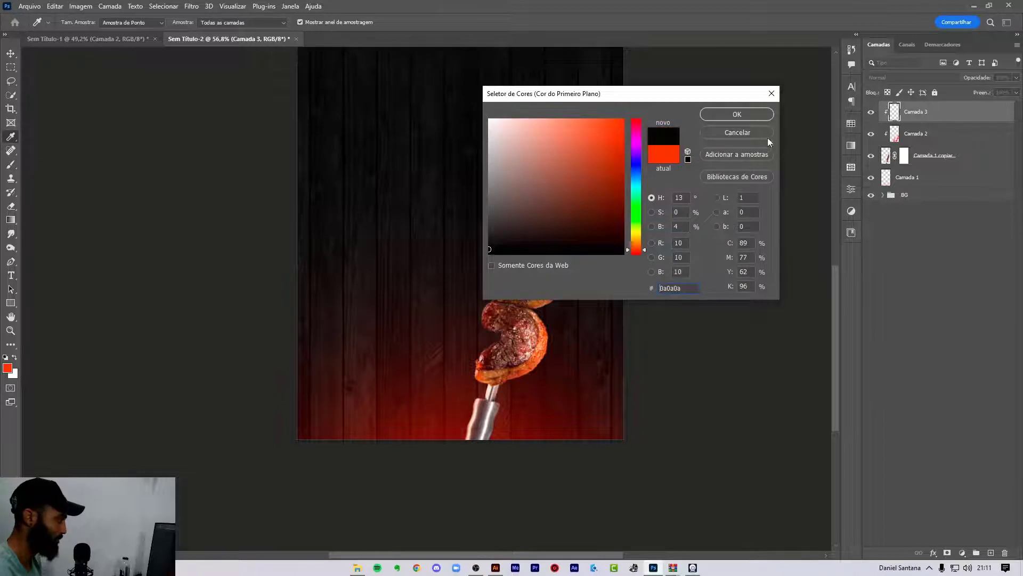
left_click(390, 282)
left_click(737, 114)
Paint black over the left side of the upper meat pieces with an enlarged brush.
scroll(512, 159, "up", 3)
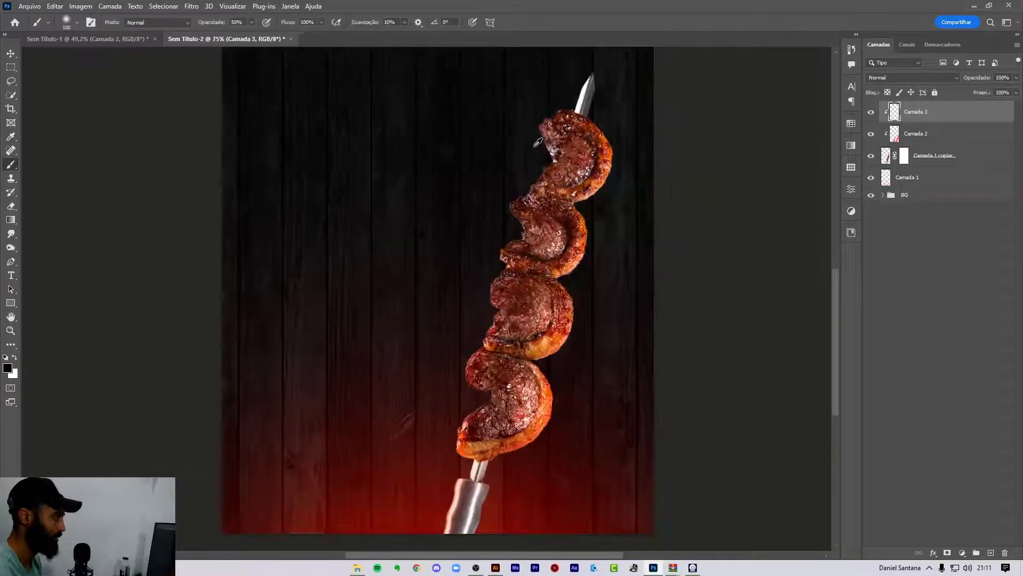
key("bracketright")
key("bracketright")
key("bracketright")
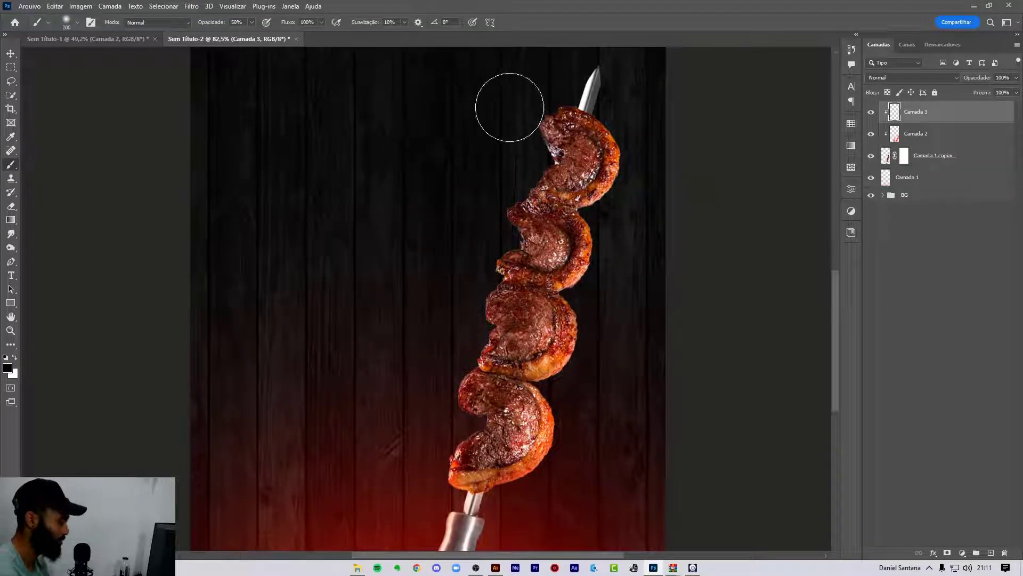
key("bracketright")
key("bracketright")
key("bracketright")
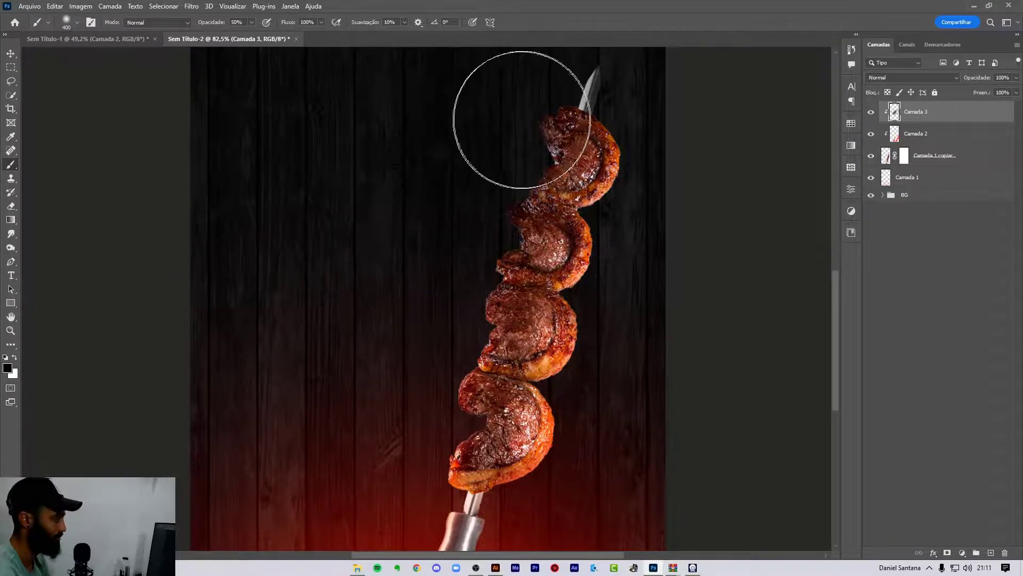
mouse_move(526, 133)
left_mouse_down()
mouse_move(537, 240)
mouse_move(570, 166)
left_mouse_up()
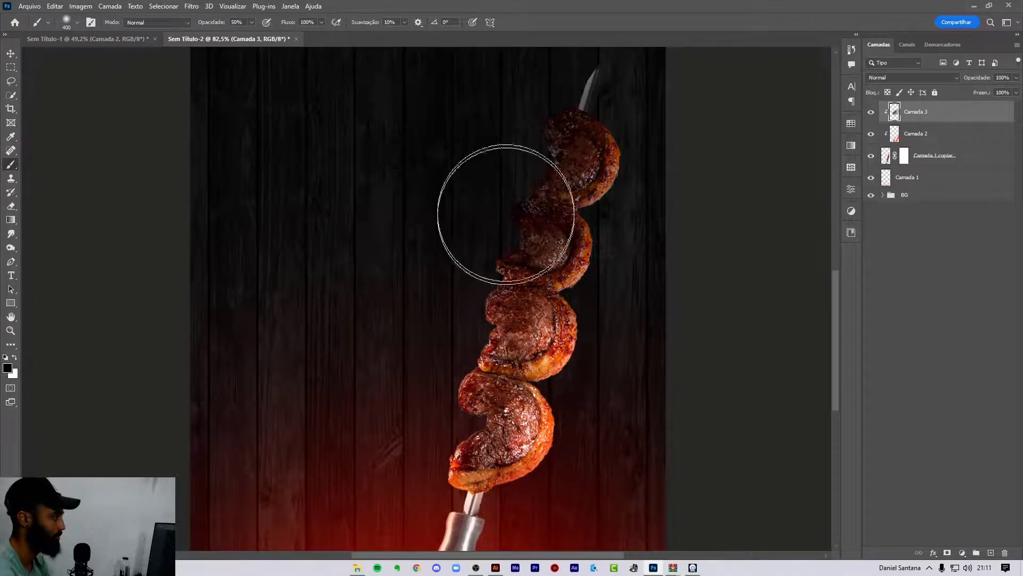
left_click(16, 55)
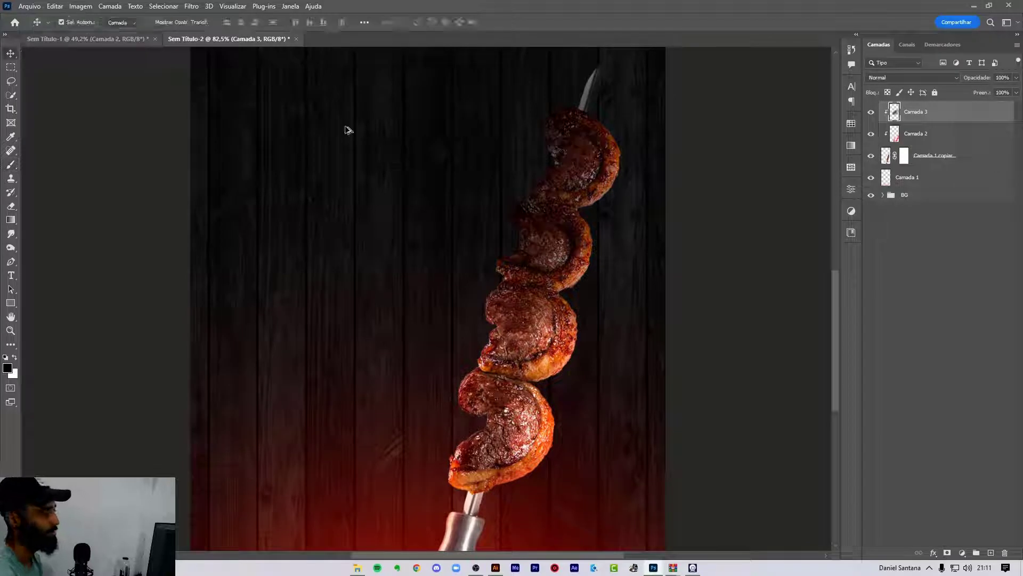
scroll(480, 469, "down", 3)
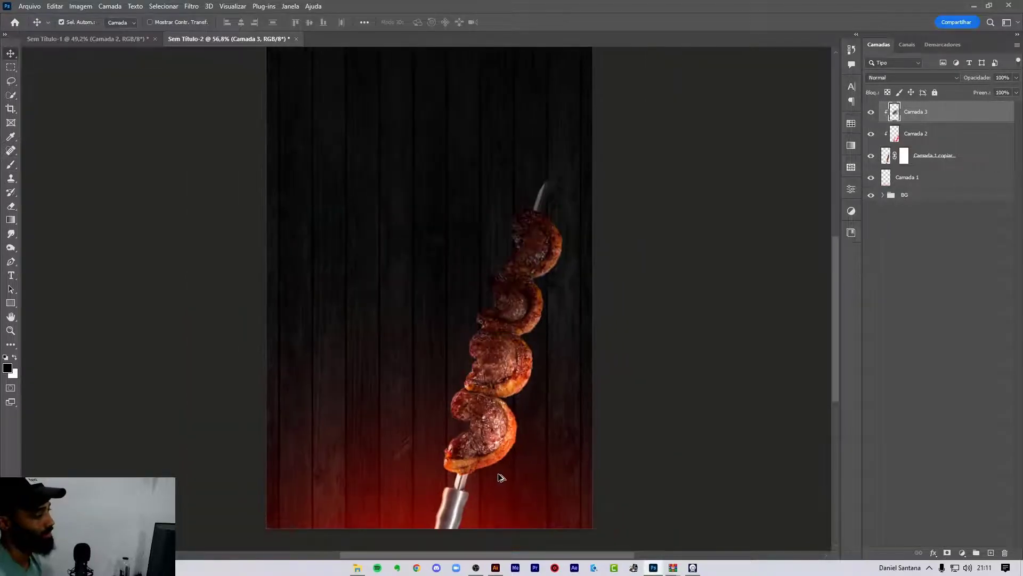
Set Camada 3 to Multiplicação, and try then discard a Blend If adjustment.
left_click(948, 79)
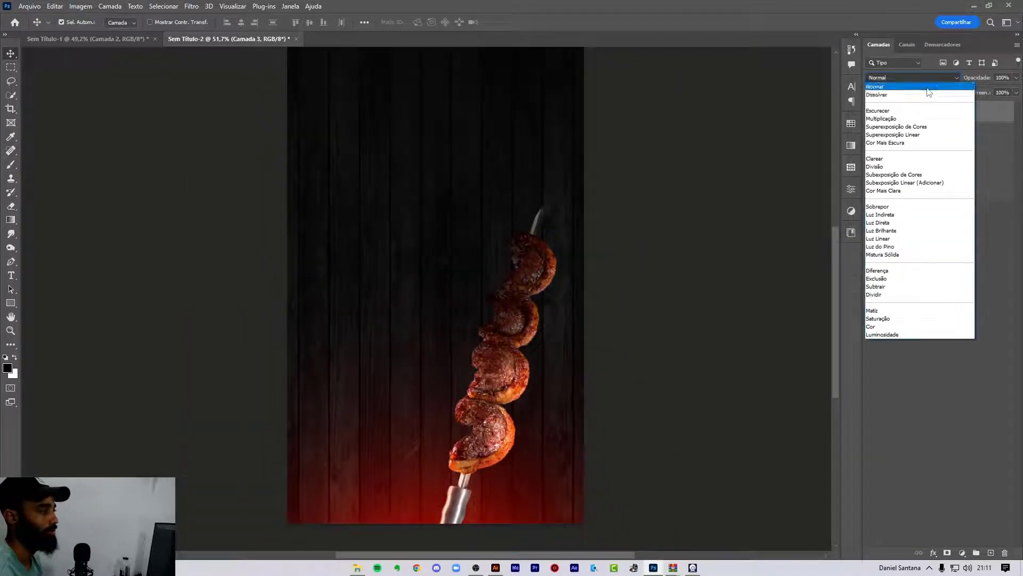
left_click(895, 119)
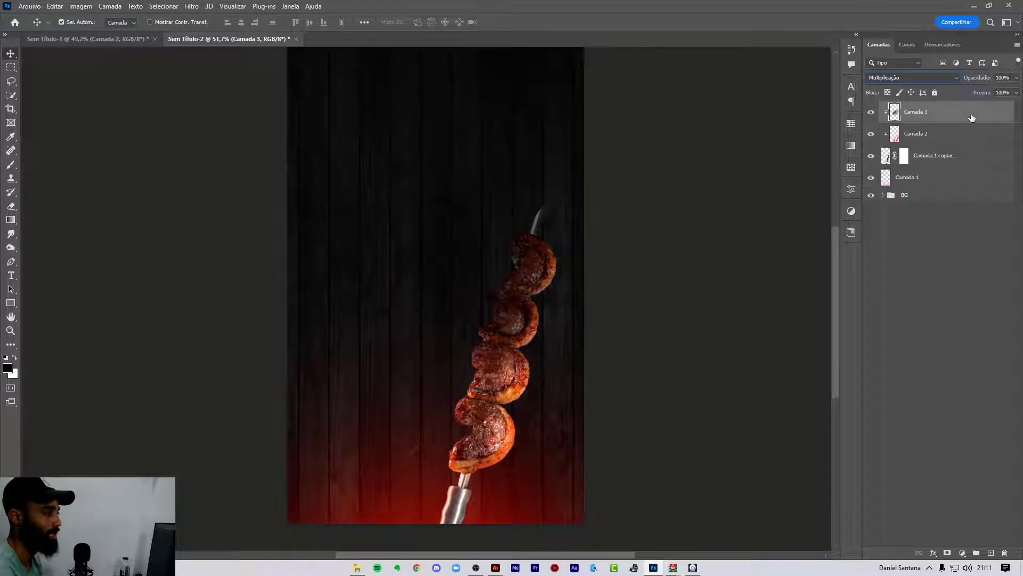
double_click(907, 146)
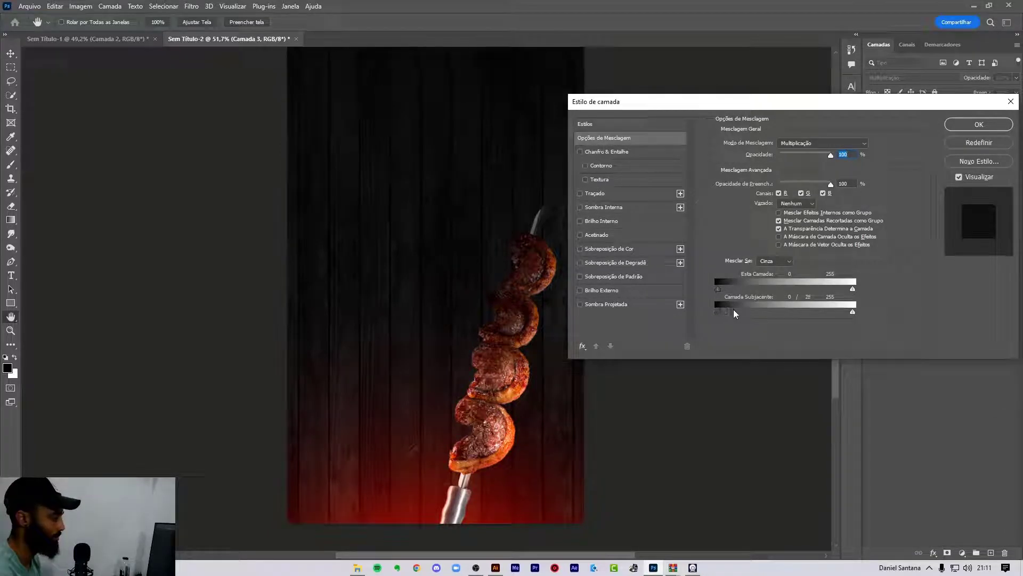
left_click_drag(749, 310, 737, 307)
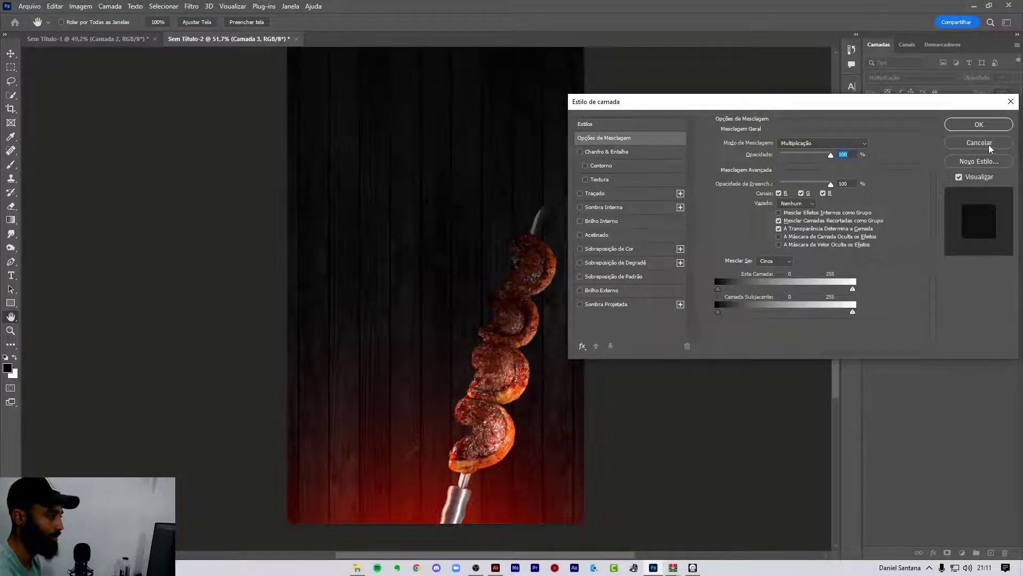
left_click(983, 126)
Zoom in on the skewer and start lowering Camada 3's opacity.
left_click(921, 112)
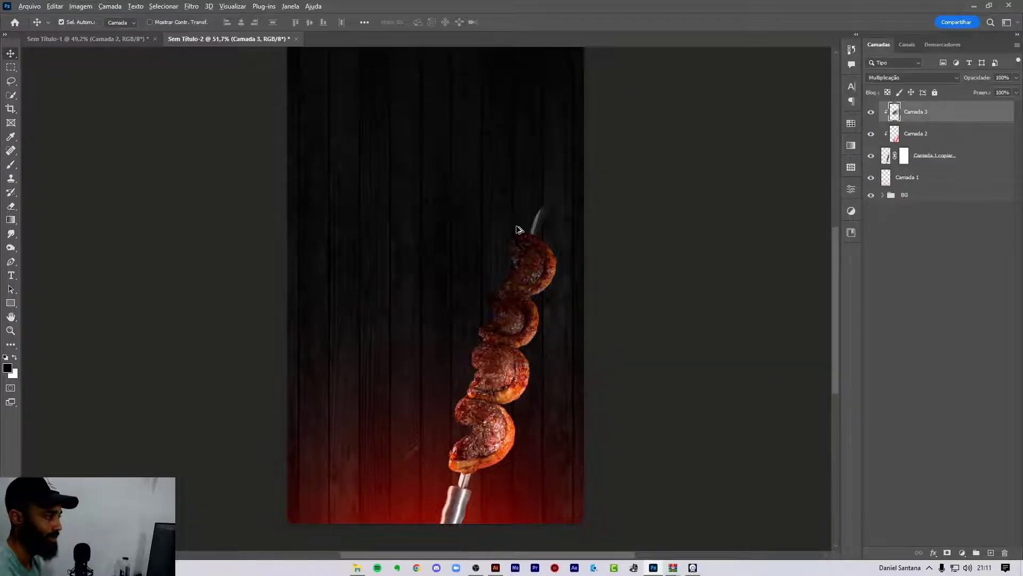
scroll(520, 230, "up", 2)
scroll(488, 322, "up", 1)
left_click_drag(489, 321, 579, 217)
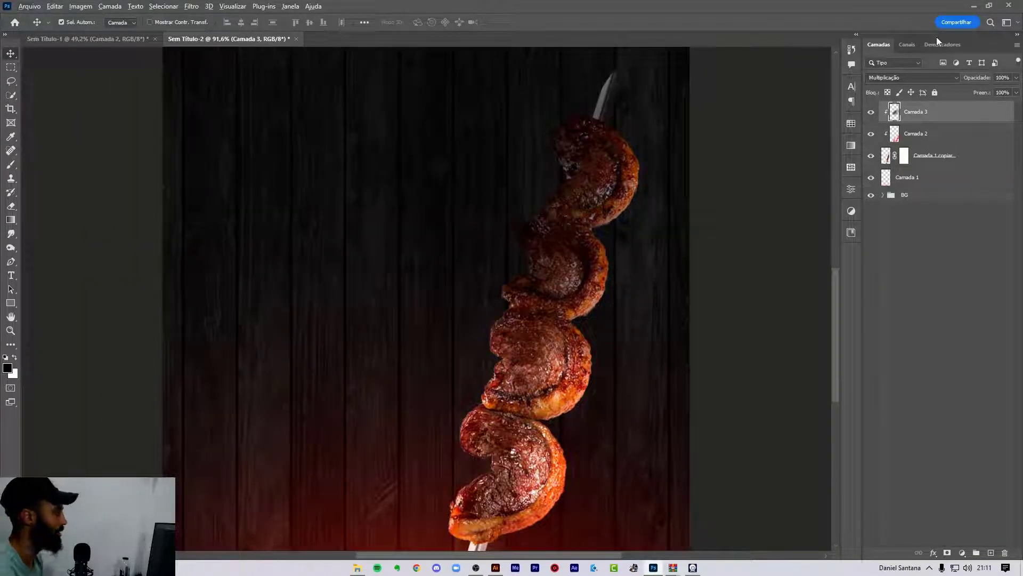
left_click_drag(969, 78, 978, 84)
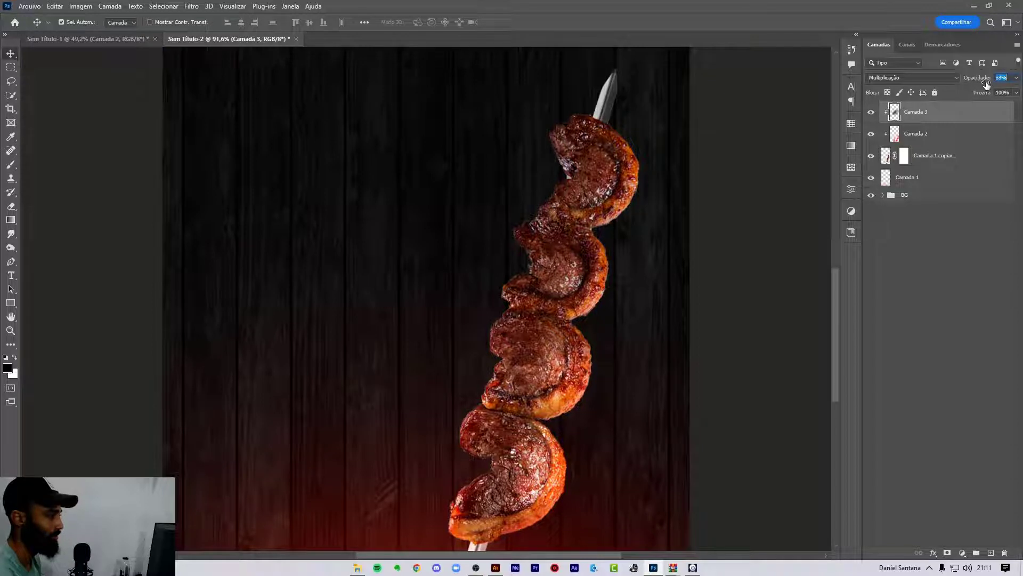
Lower Camada 3's opacity slightly, toggling its visibility to compare.
left_click_drag(986, 84, 985, 85)
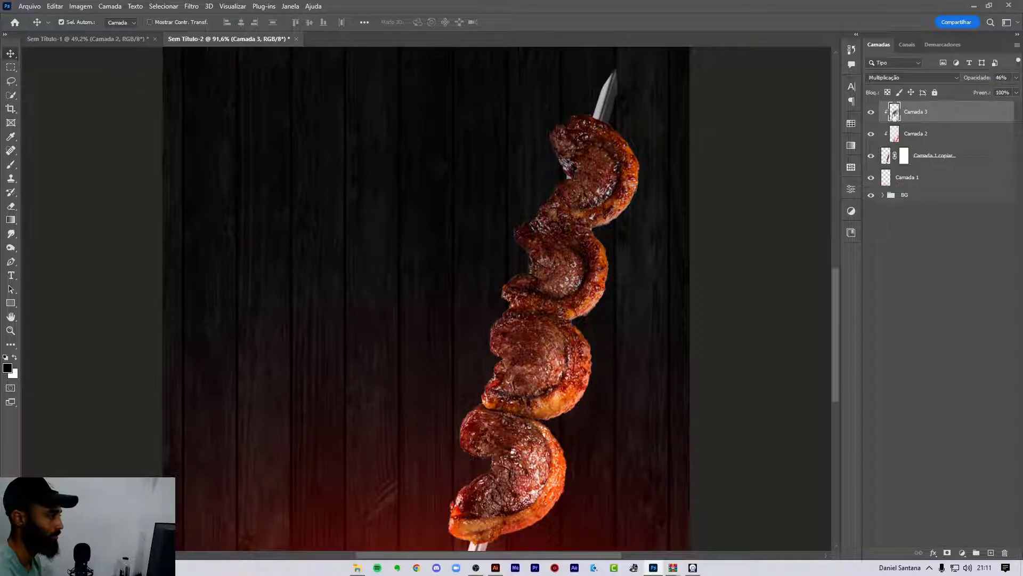
left_click(871, 112)
left_click(972, 81)
left_click(614, 260)
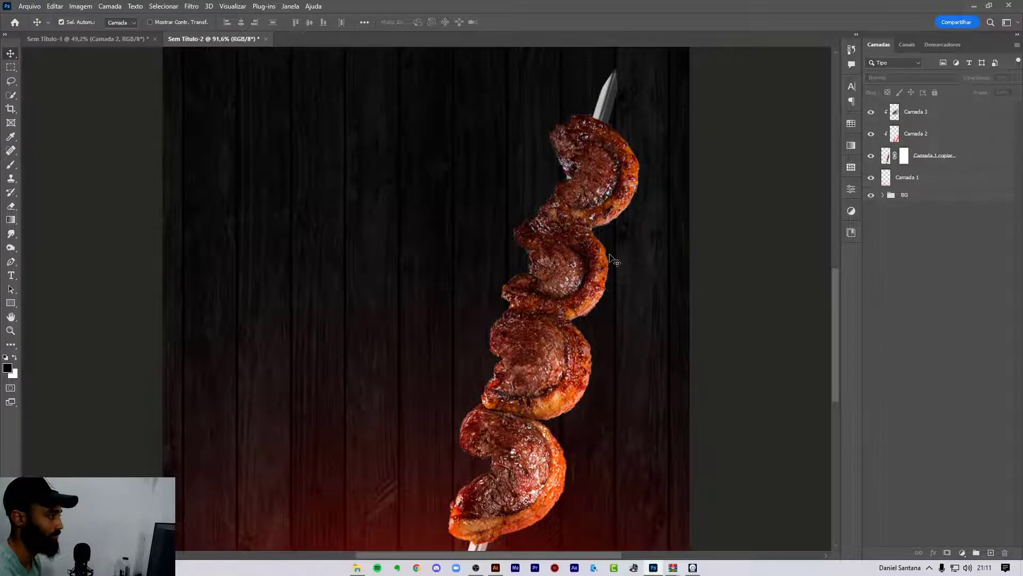
scroll(614, 260, "down", 2)
scroll(625, 263, "down", 2)
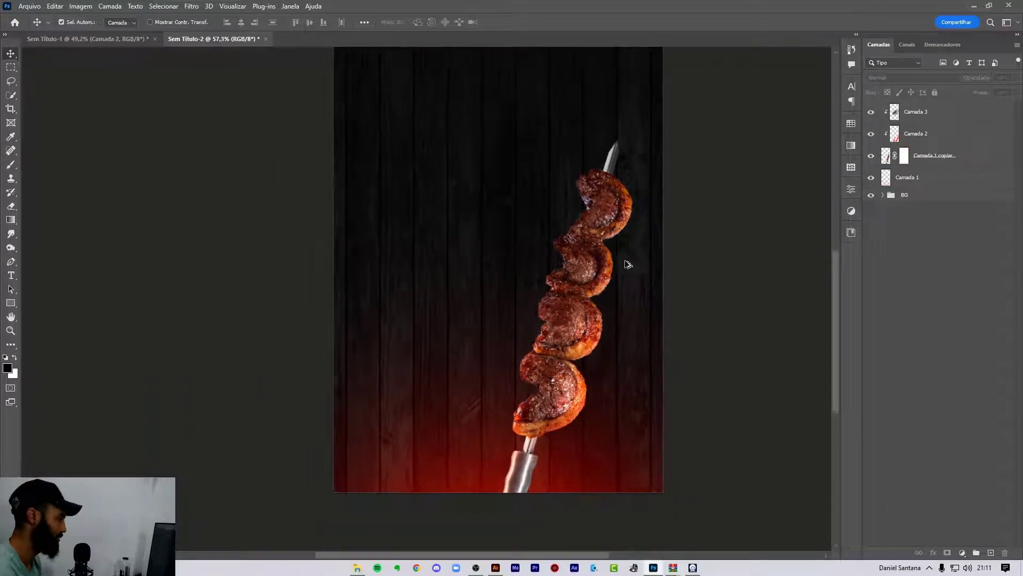
Settle Camada 3 at 25% opacity after comparing on and off, then fit the flyer in view.
left_click(906, 113)
left_click(874, 112)
left_click(878, 113)
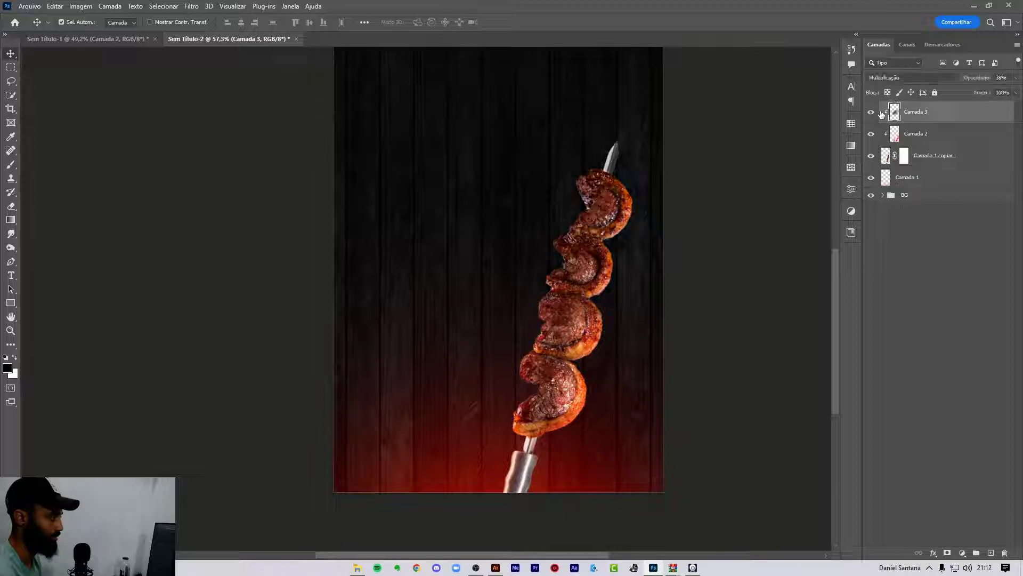
left_click(988, 78)
type("25")
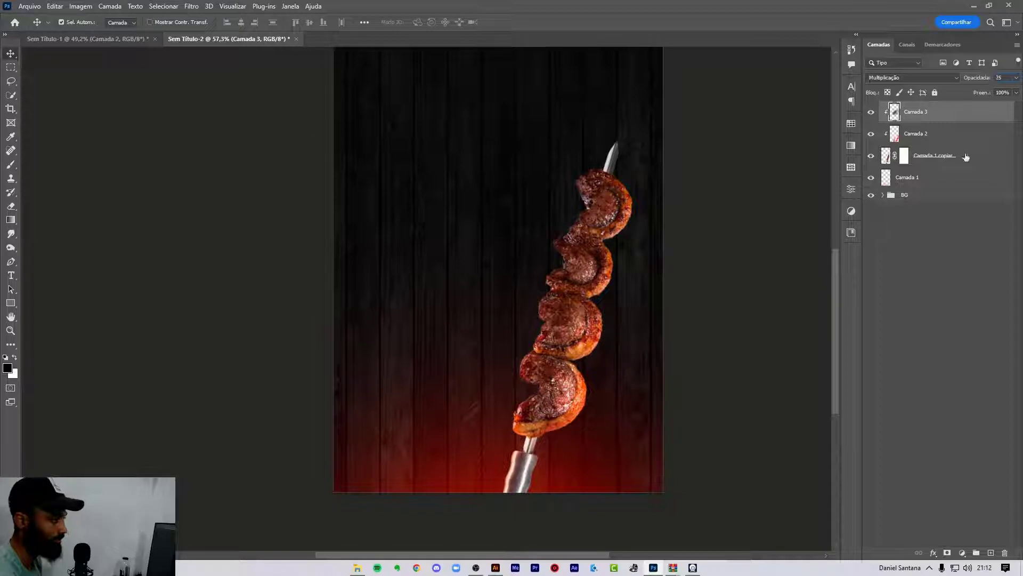
left_click(957, 177)
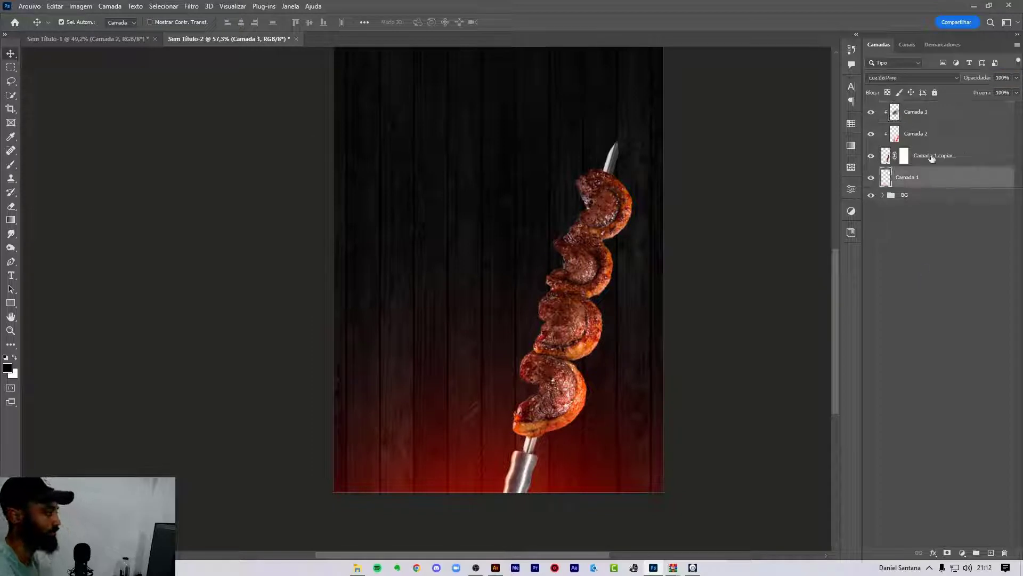
left_click(934, 111)
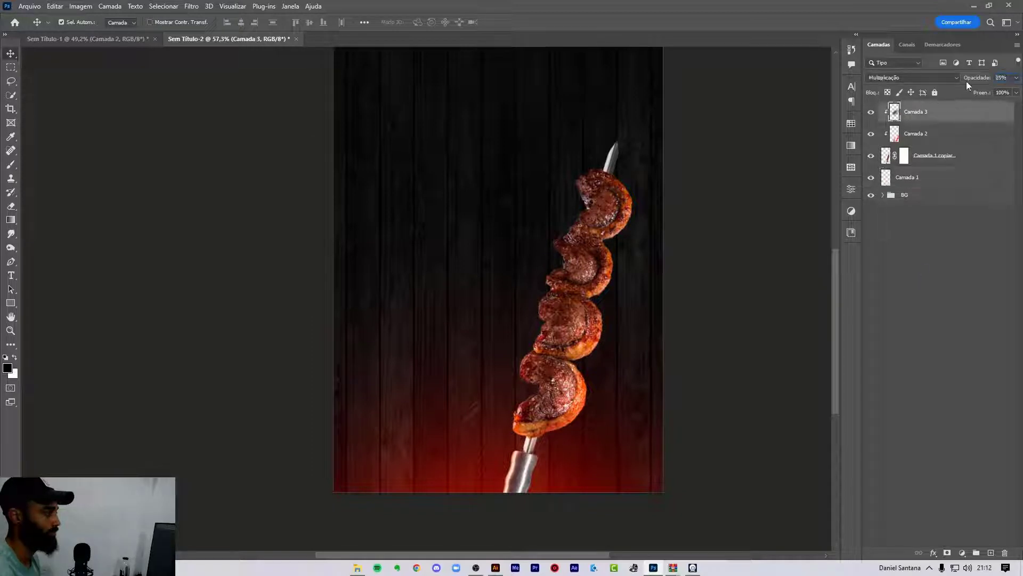
left_click(871, 113)
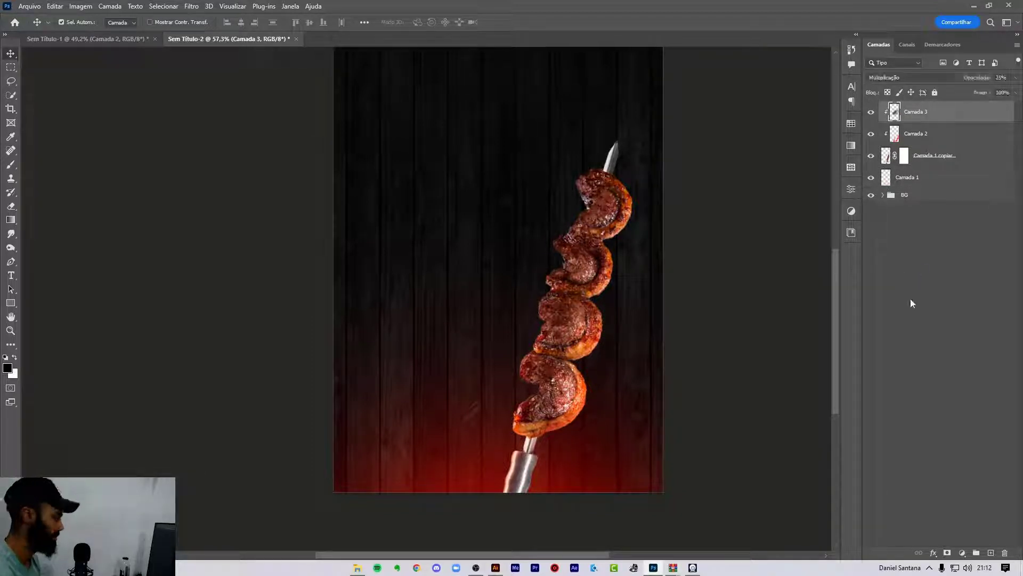
left_click(728, 311)
key("ctrl+z")
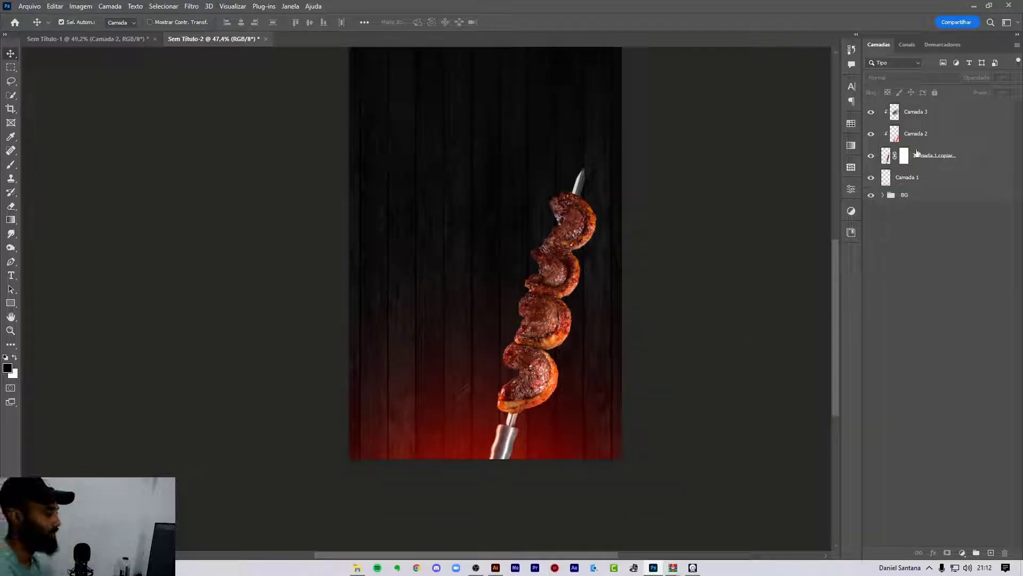
Select Camada 3 through Camada 1 copiar together.
left_click(936, 115)
left_click(943, 159, "shift")
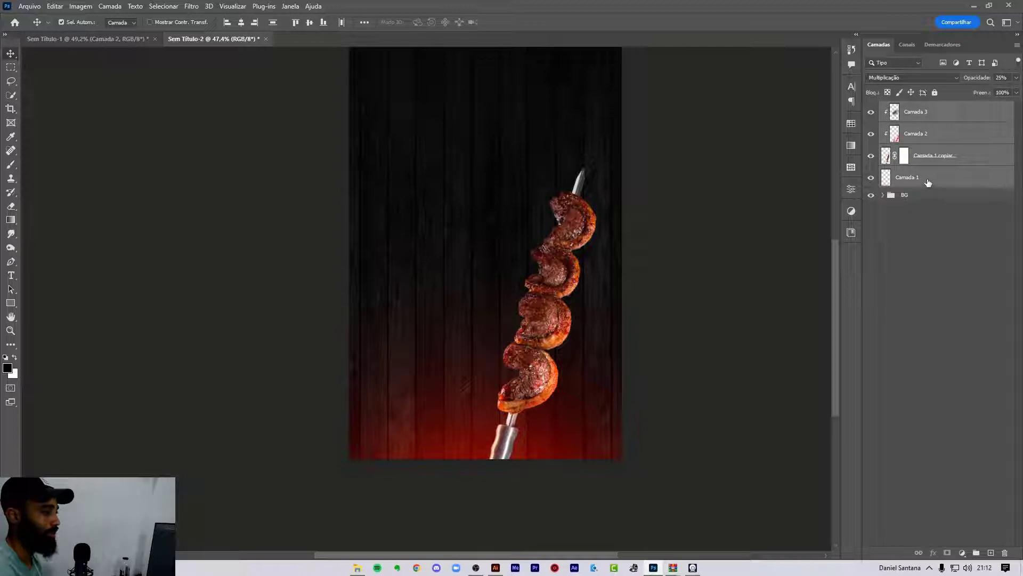
left_click(945, 162)
left_click(940, 124, "shift")
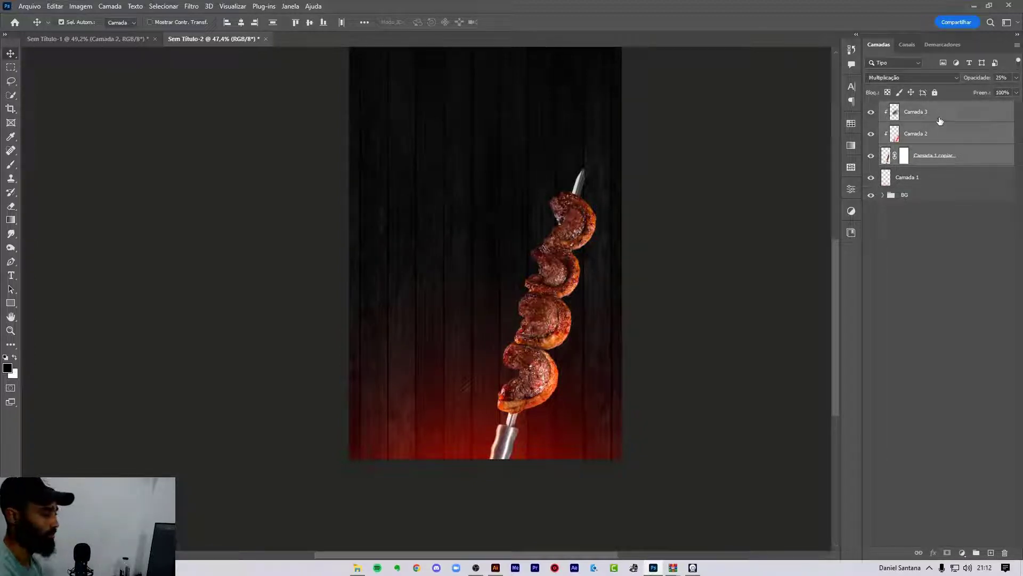
Group the three meat layers as 'carne' and duplicate the group as carne copiar.
key("ctrl+g")
double_click(913, 108)
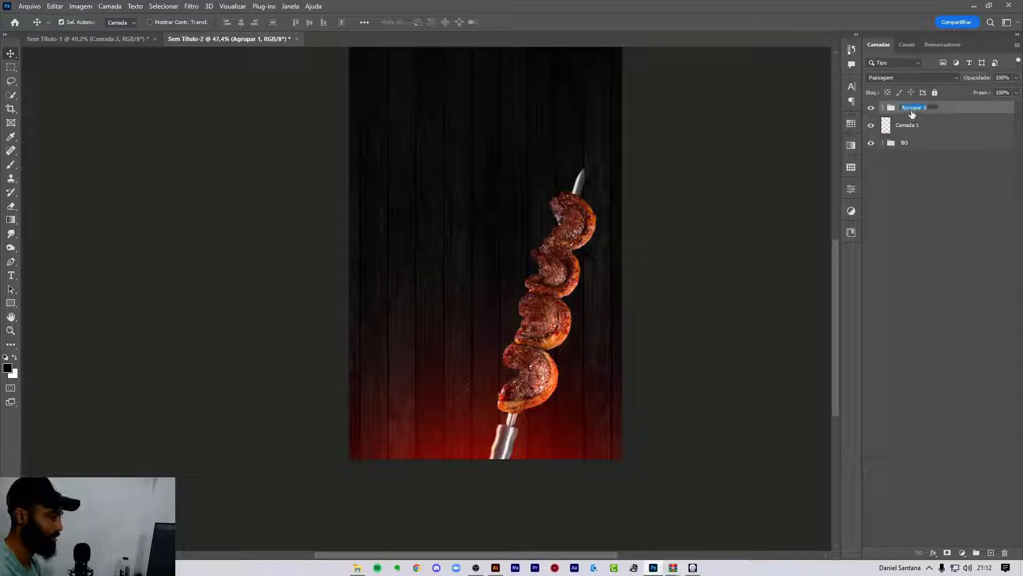
type("carne")
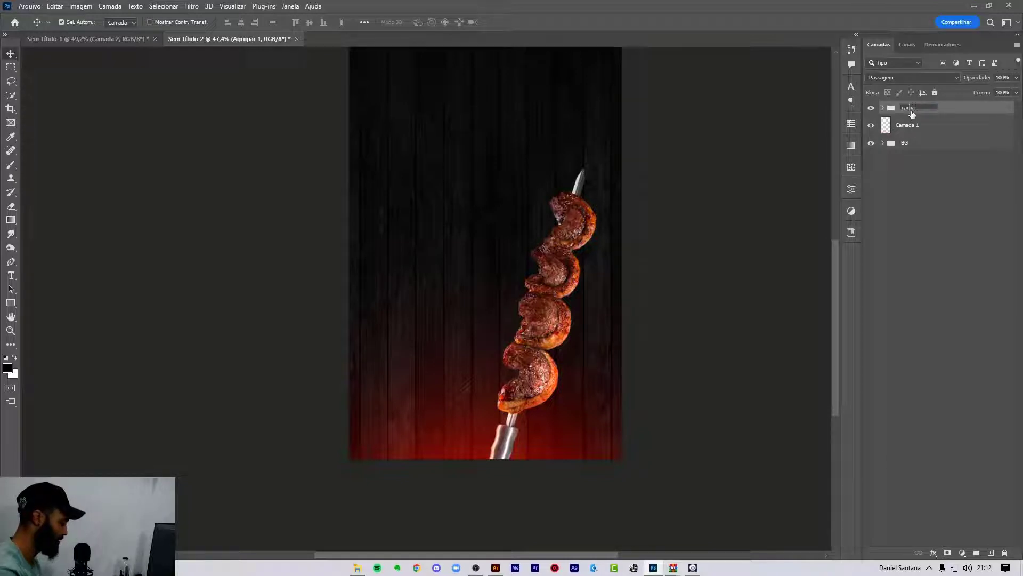
key("Return")
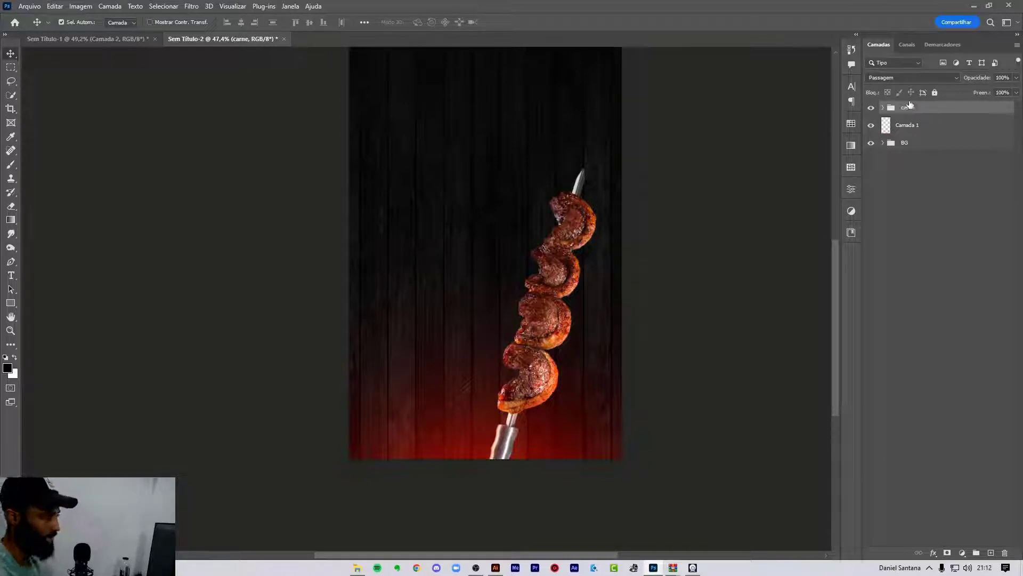
key("ctrl+j")
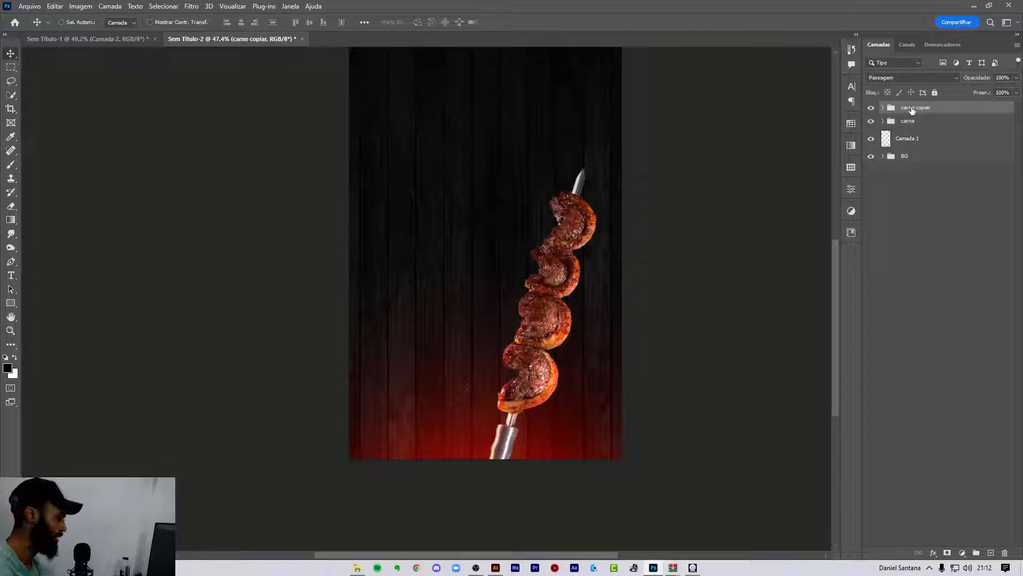
key("ctrl+t")
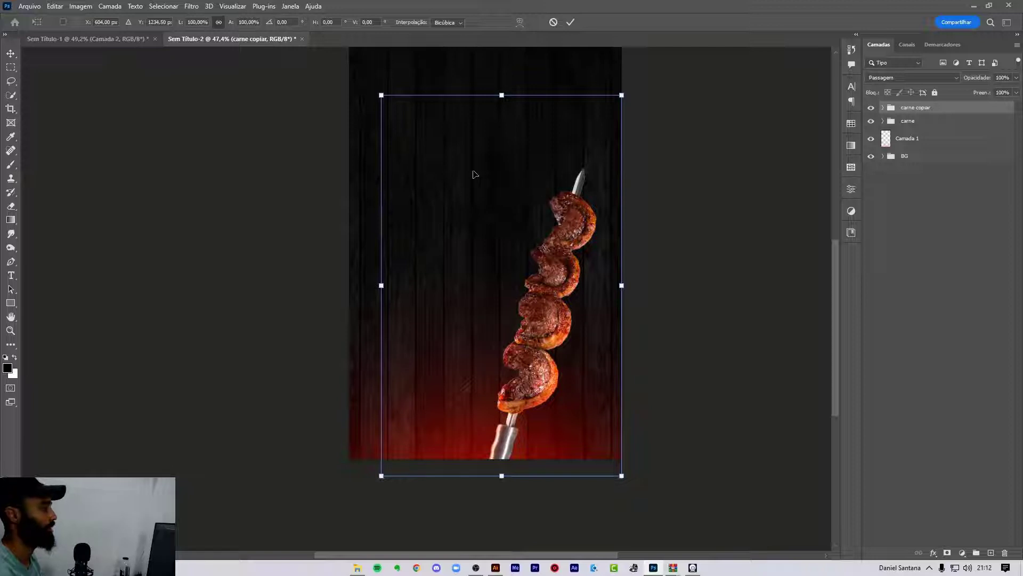
Try vertical and horizontal flips on the copied skewer, ending in its original orientation.
right_click(532, 246)
left_click(570, 469)
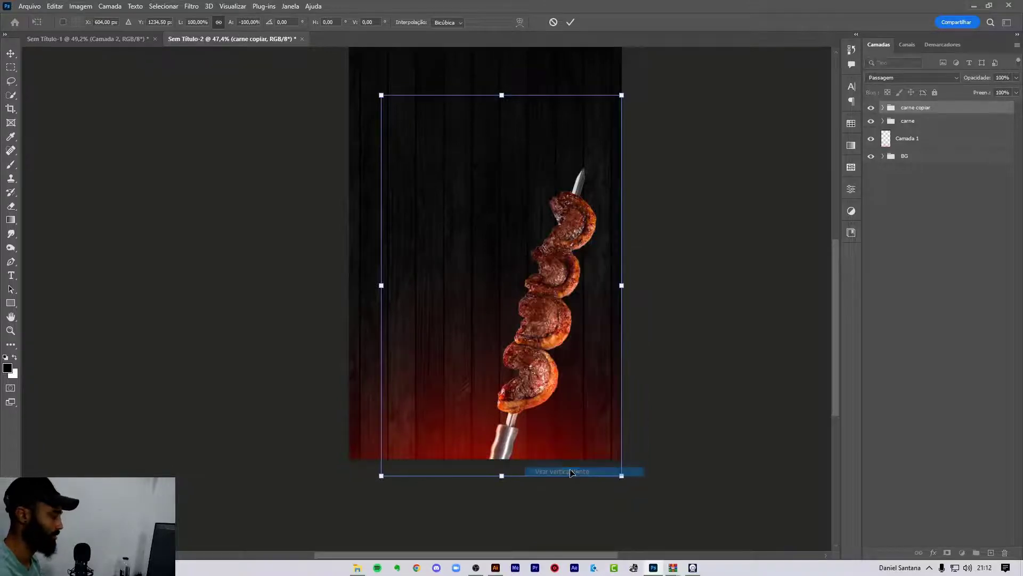
key("ctrl+z")
right_click(535, 313)
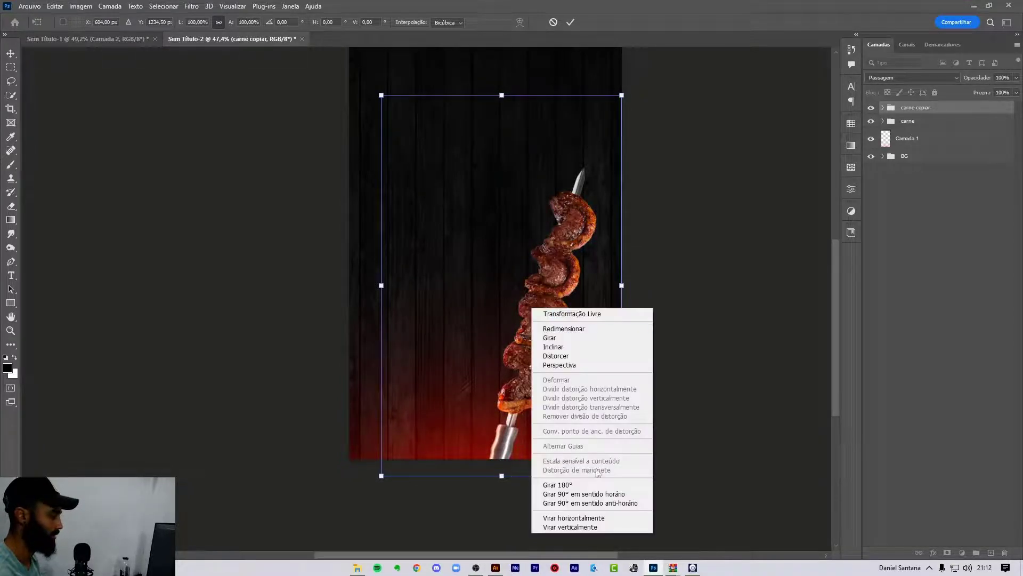
left_click(595, 518)
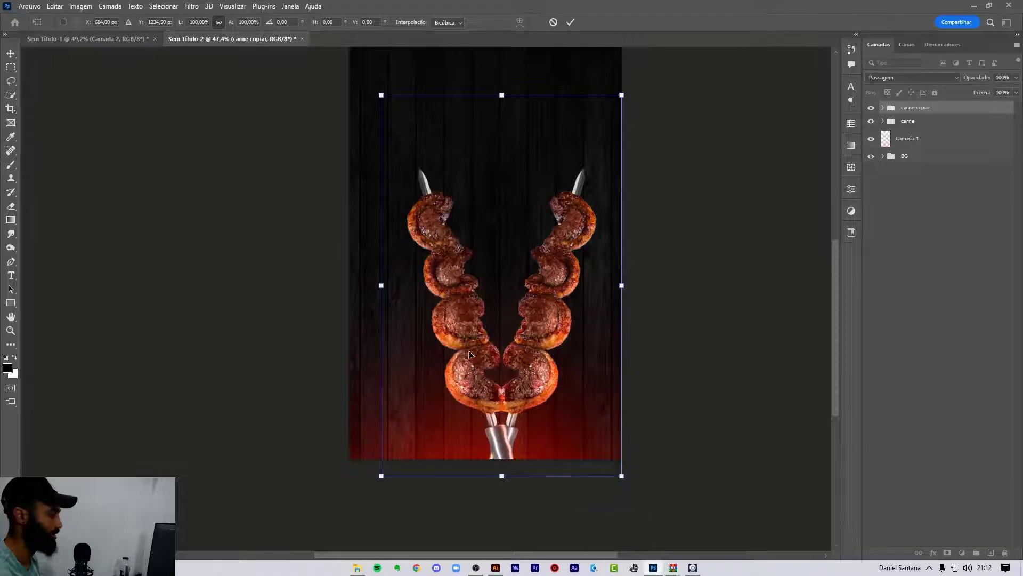
left_click_drag(470, 355, 455, 347)
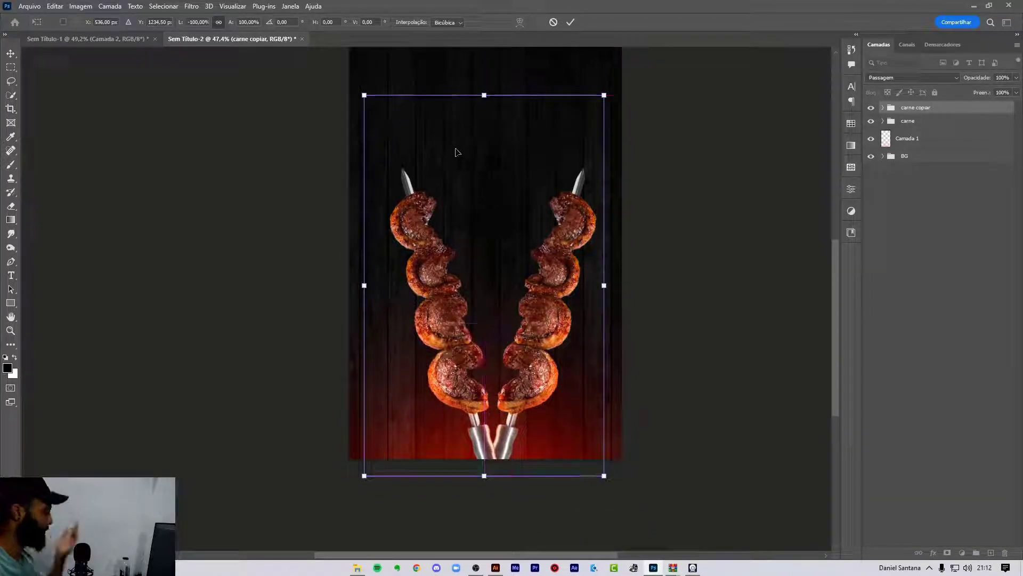
right_click(444, 179)
left_click(505, 394)
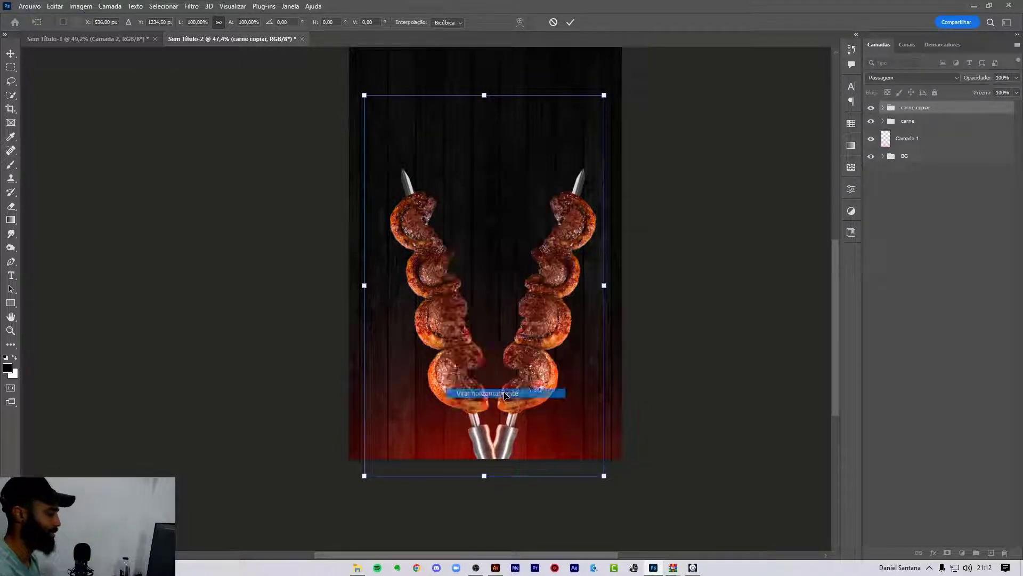
Rotate the copy about -40° and position it to cross the original in a V.
left_click_drag(607, 76, 485, 104)
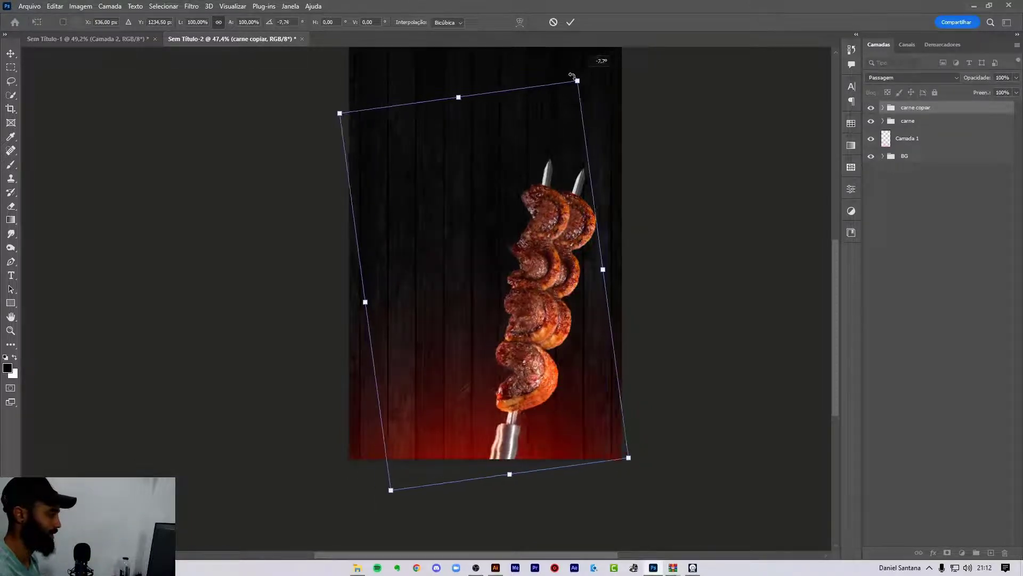
left_click_drag(543, 250, 451, 293)
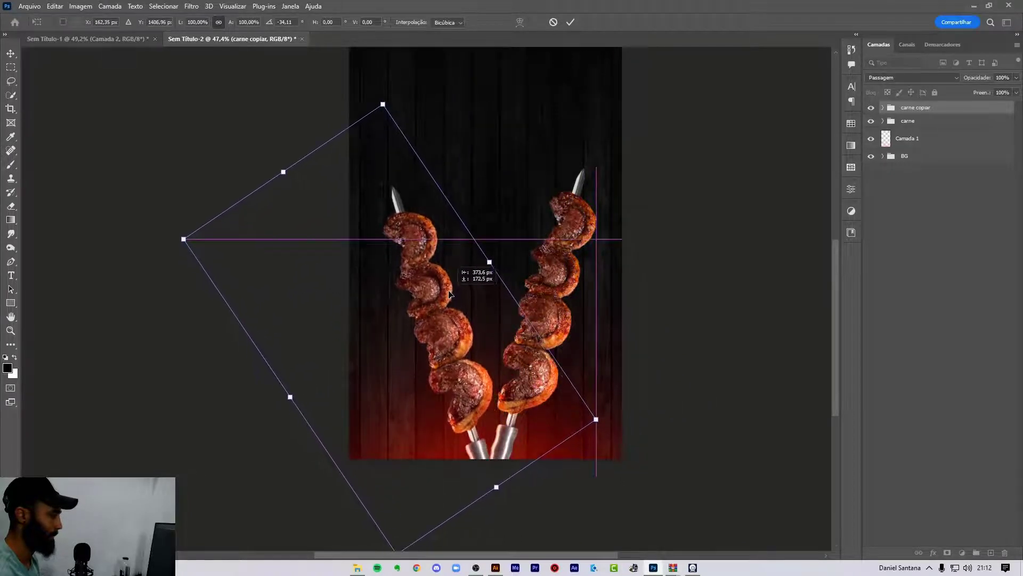
left_click_drag(529, 163, 512, 151)
left_click_drag(465, 292, 477, 292)
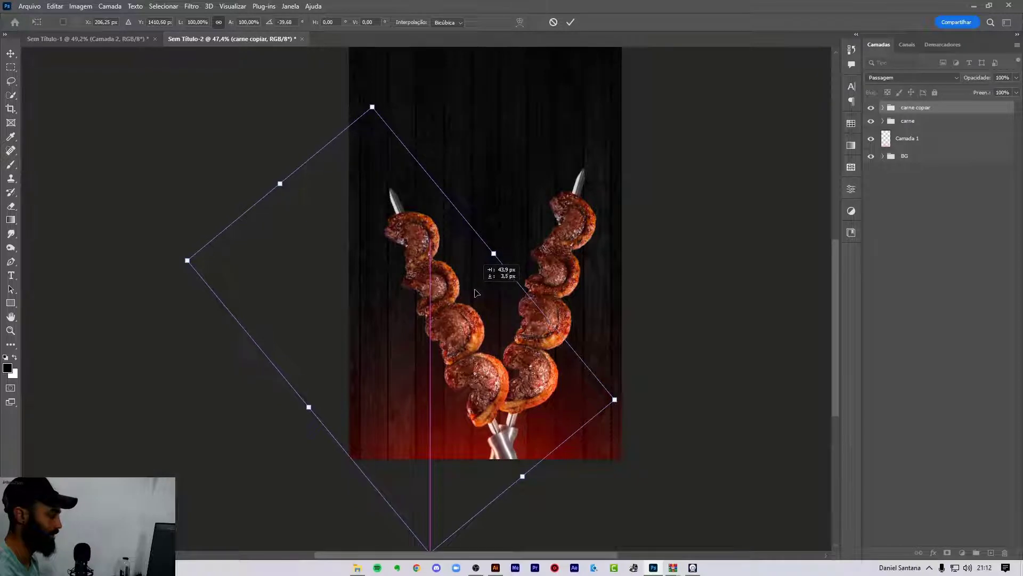
left_click_drag(477, 292, 481, 290)
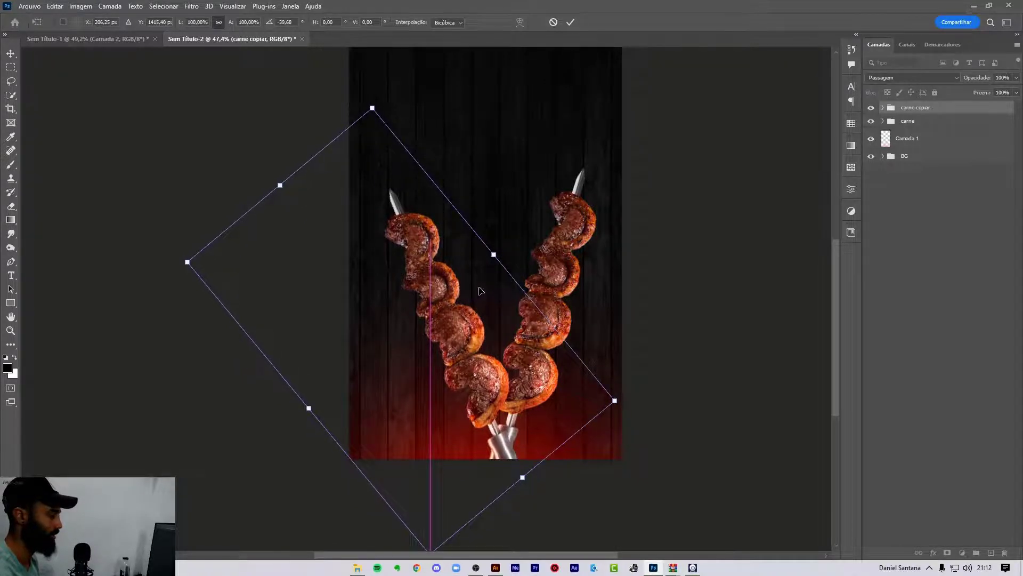
key("Return")
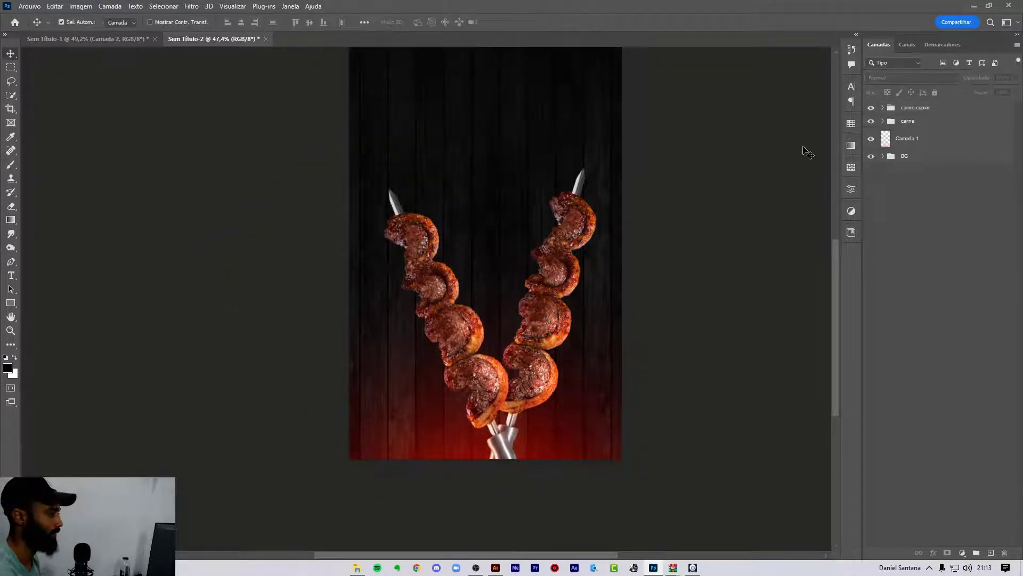
Nudge the carne copiar group slightly up and left.
left_click(941, 109)
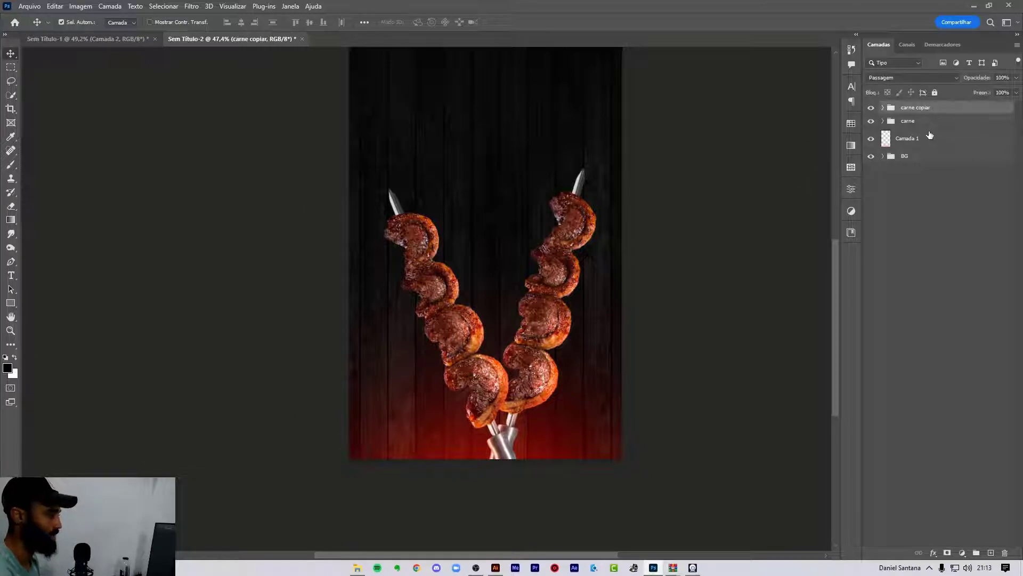
key("ctrl+t")
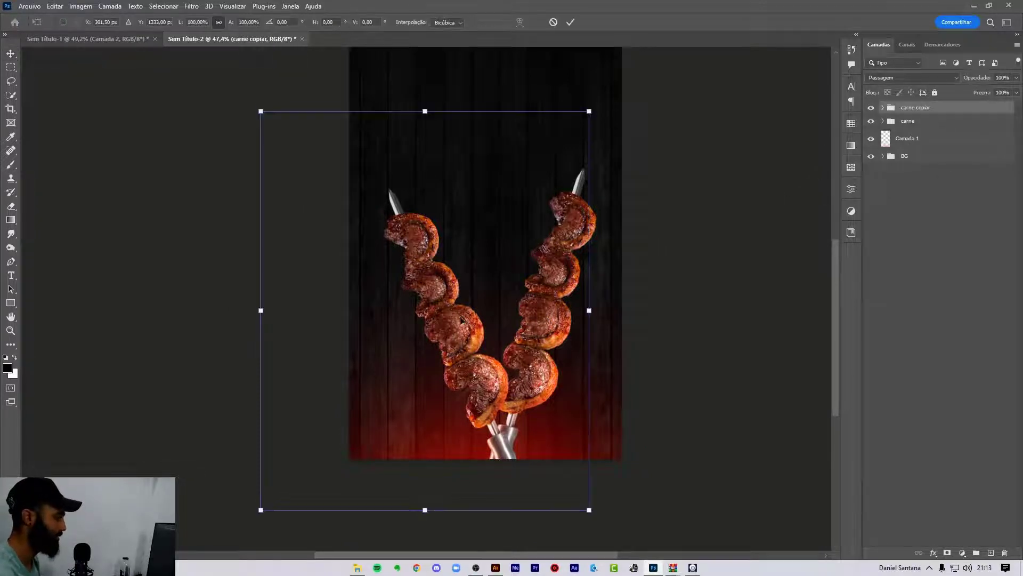
left_click_drag(461, 320, 459, 312)
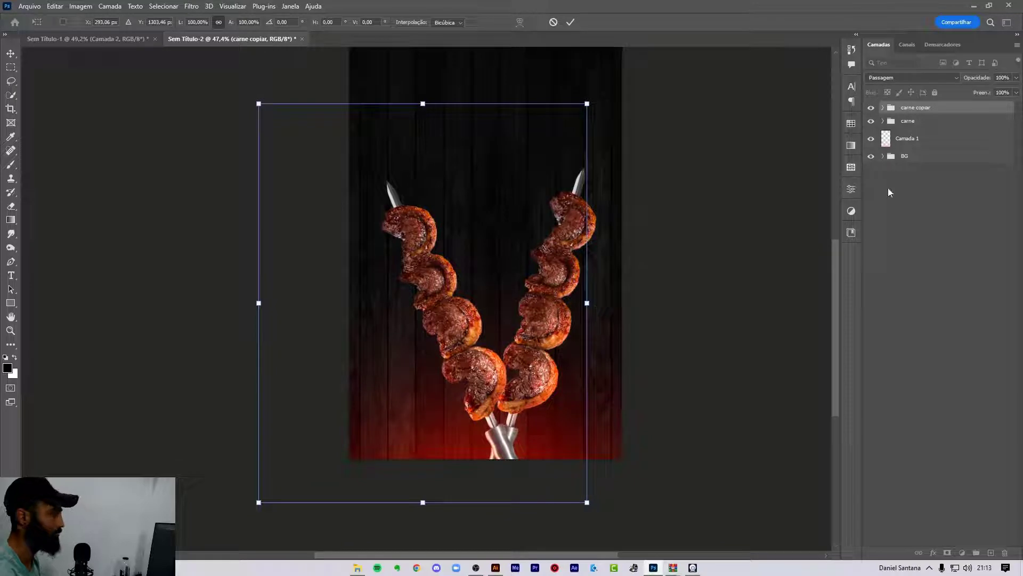
key("Return")
left_click(916, 206)
Shift carne copiar and carne together slightly to the left.
scroll(526, 306, "up", 2)
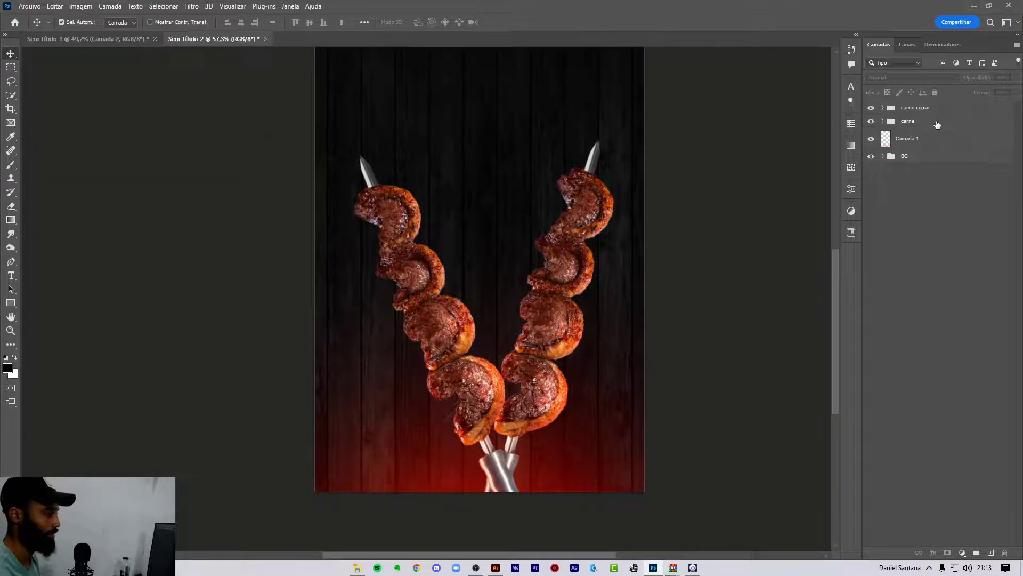
left_click(916, 108)
left_click(916, 121, "shift")
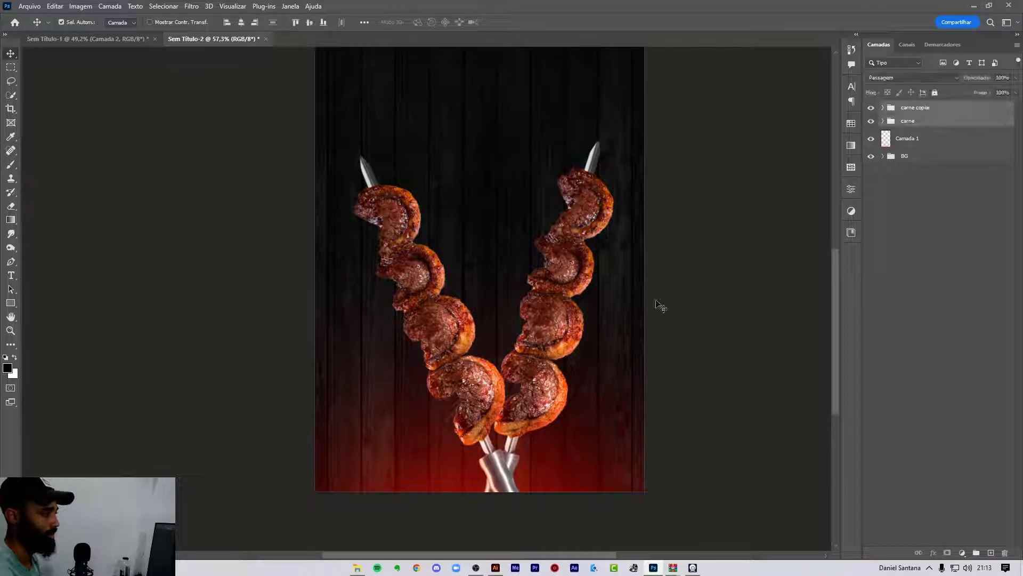
key("ctrl+t")
left_click_drag(579, 279, 572, 281)
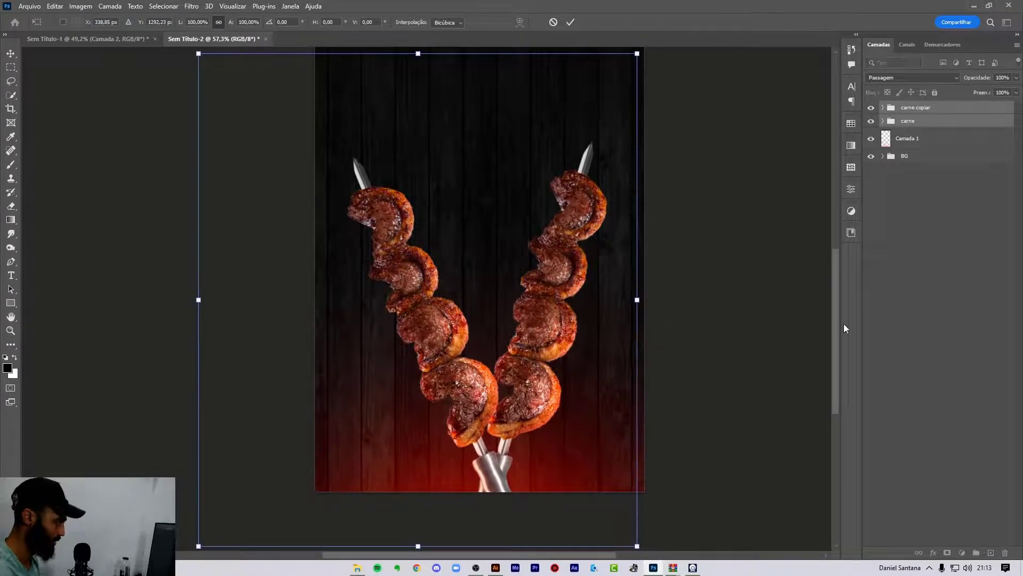
key("Return")
left_click(912, 289)
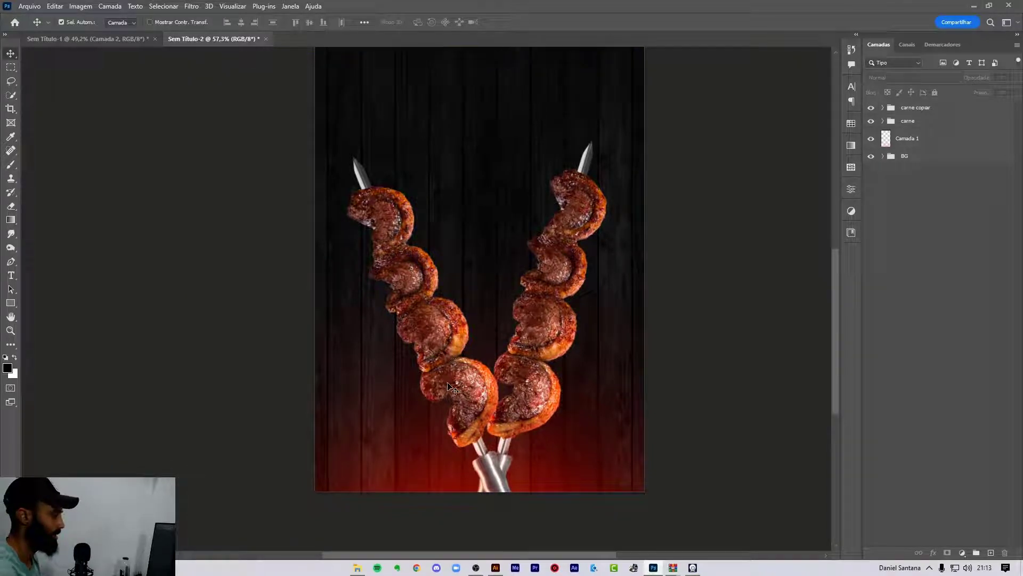
Set the foreground colour to pure red #ff0000 after sampling the red glow.
left_click(881, 108)
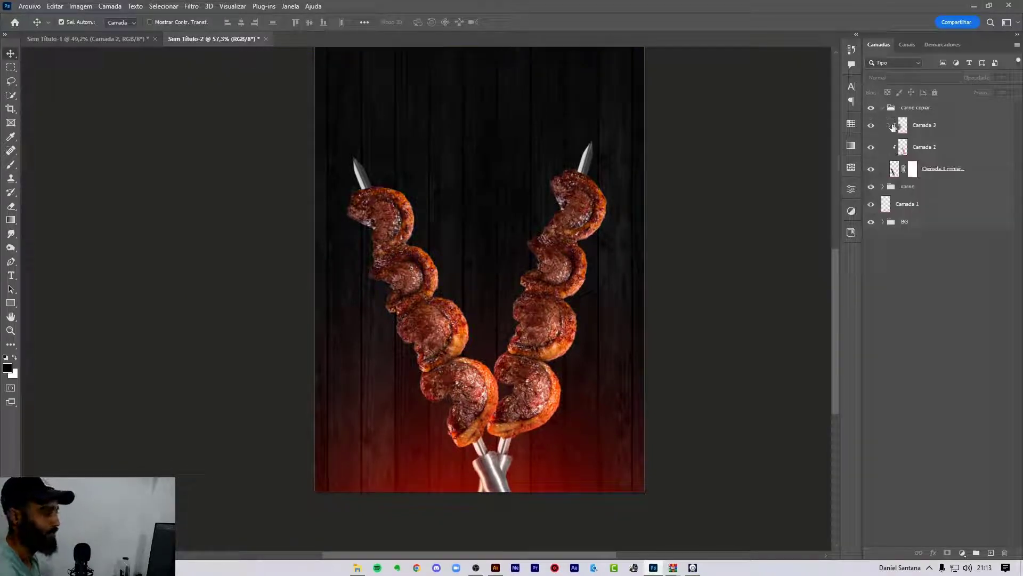
left_click(904, 152)
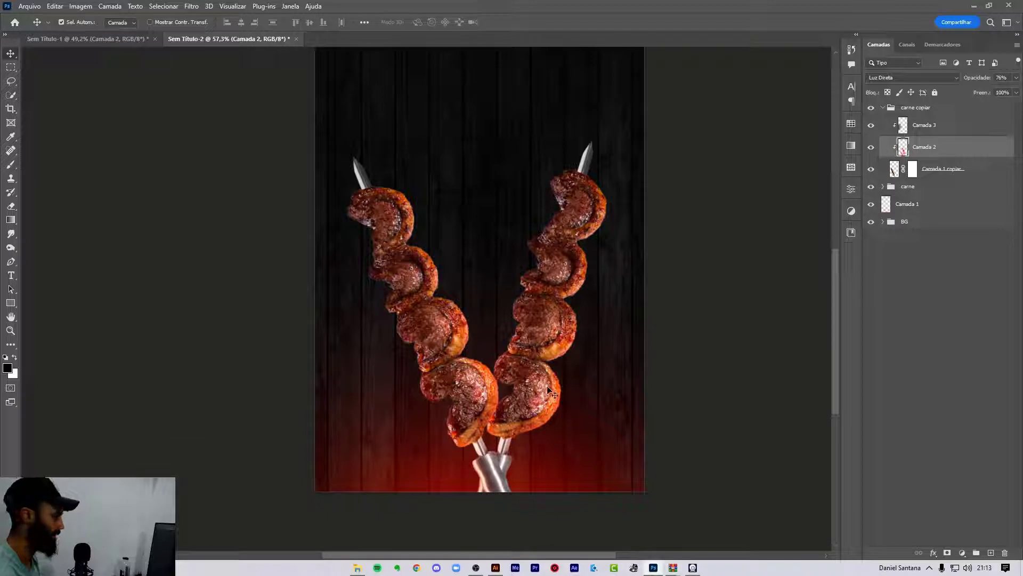
key("i")
left_click(517, 485)
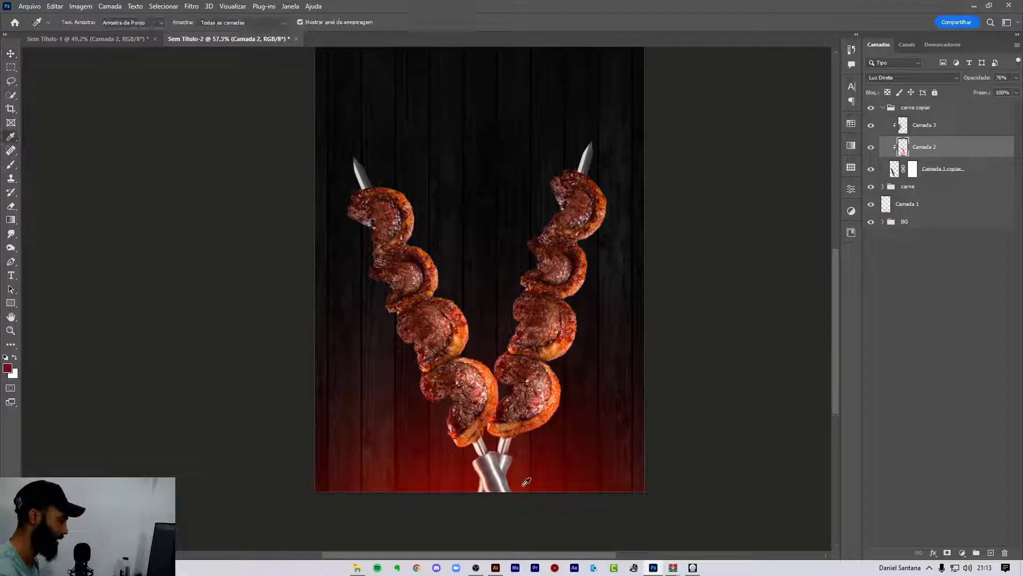
left_click(8, 367)
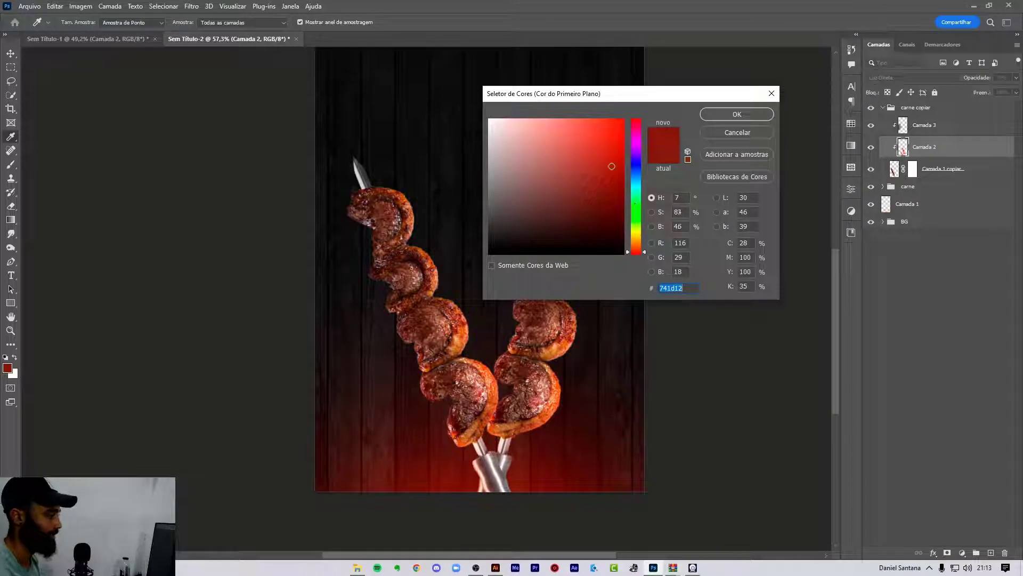
type("ff0000")
left_click(737, 114)
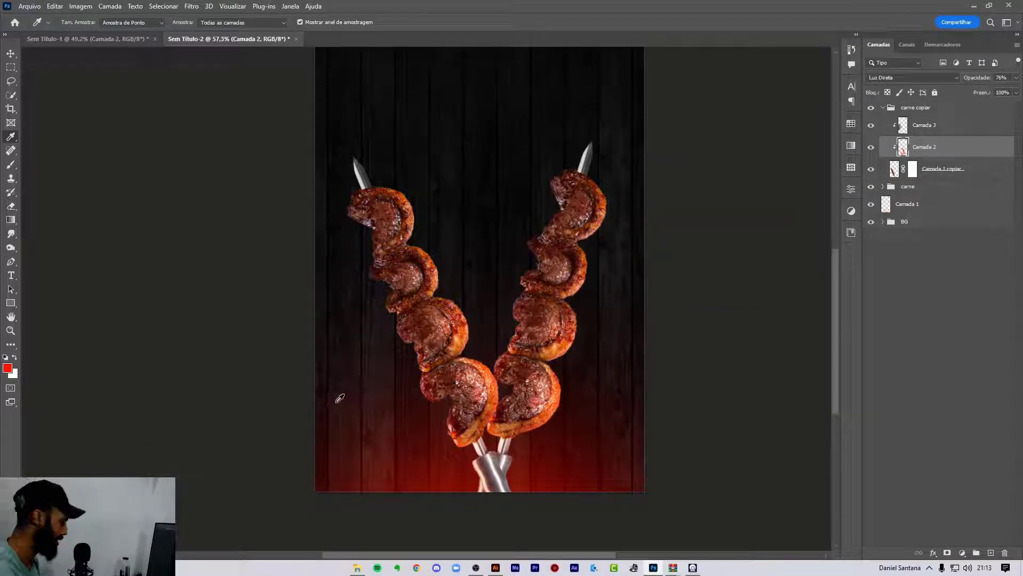
Undo a stray edit and add empty layer Camada 4 above Camada 2 in carne copiar.
key("b")
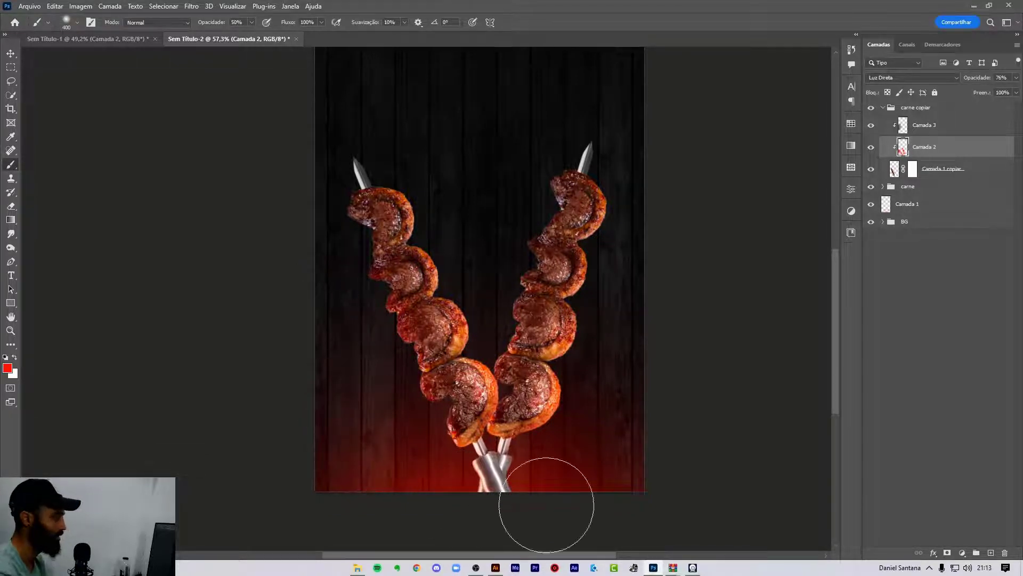
left_click(11, 55)
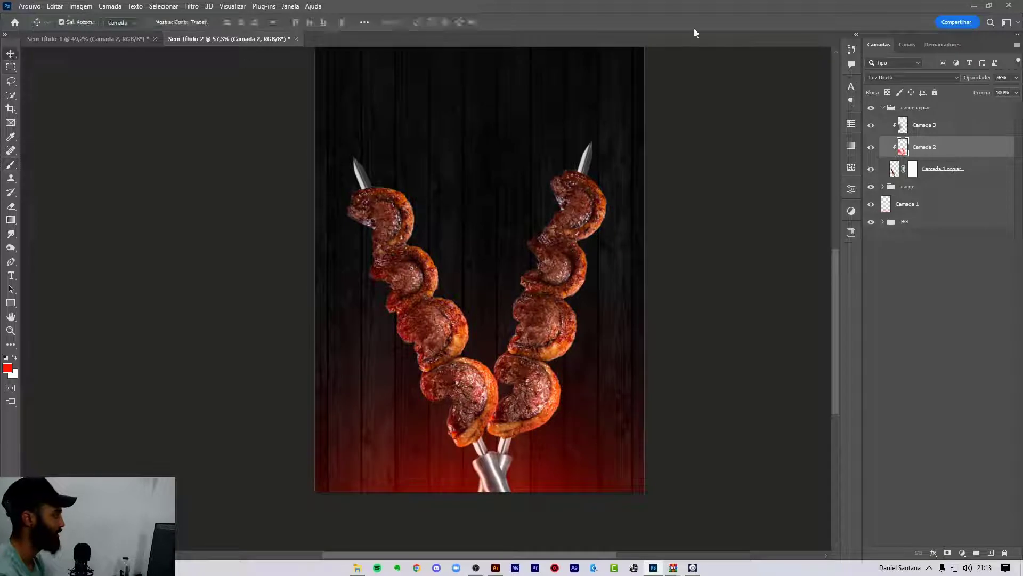
key("ctrl")
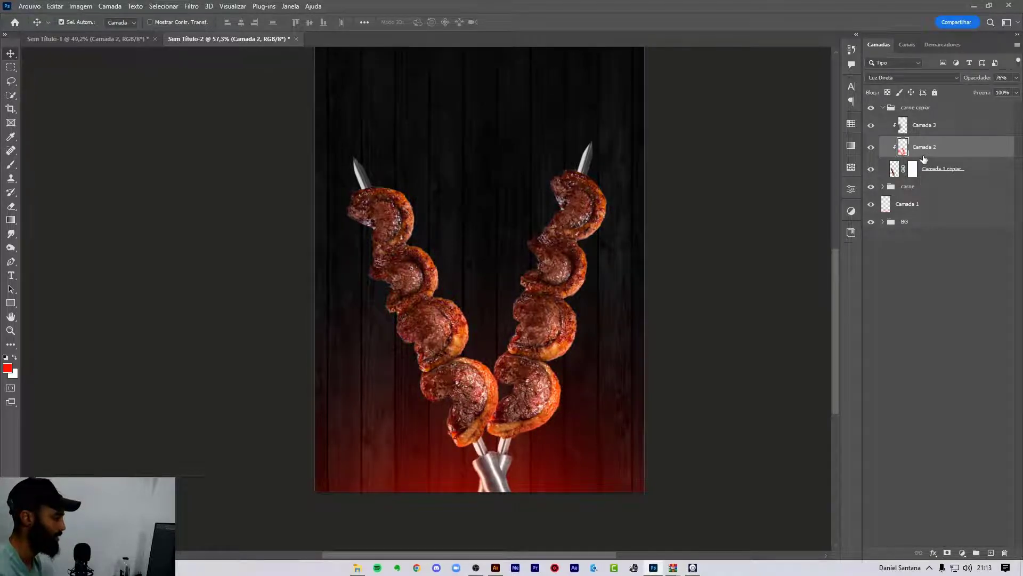
key("ctrl+z")
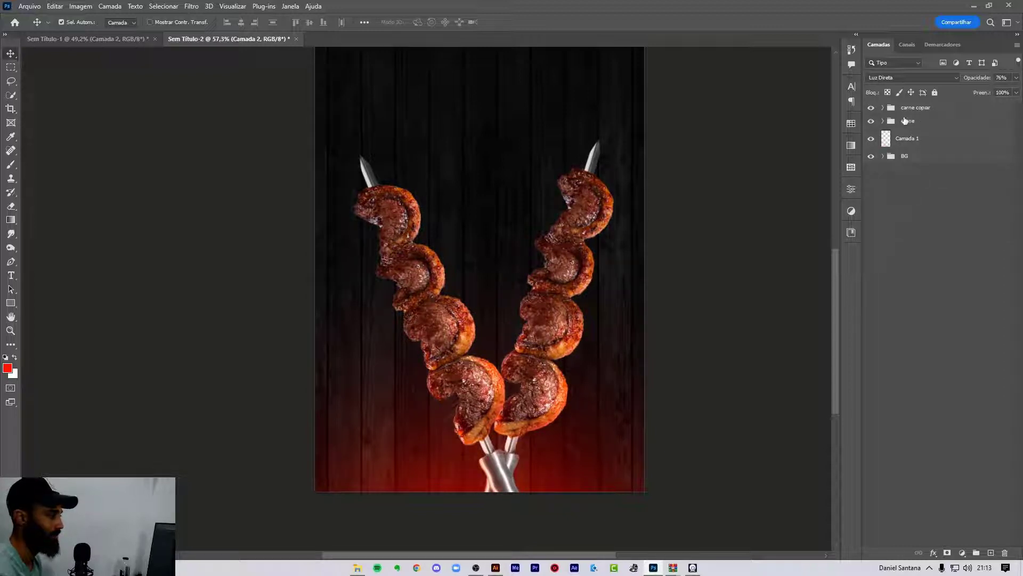
left_click(883, 108)
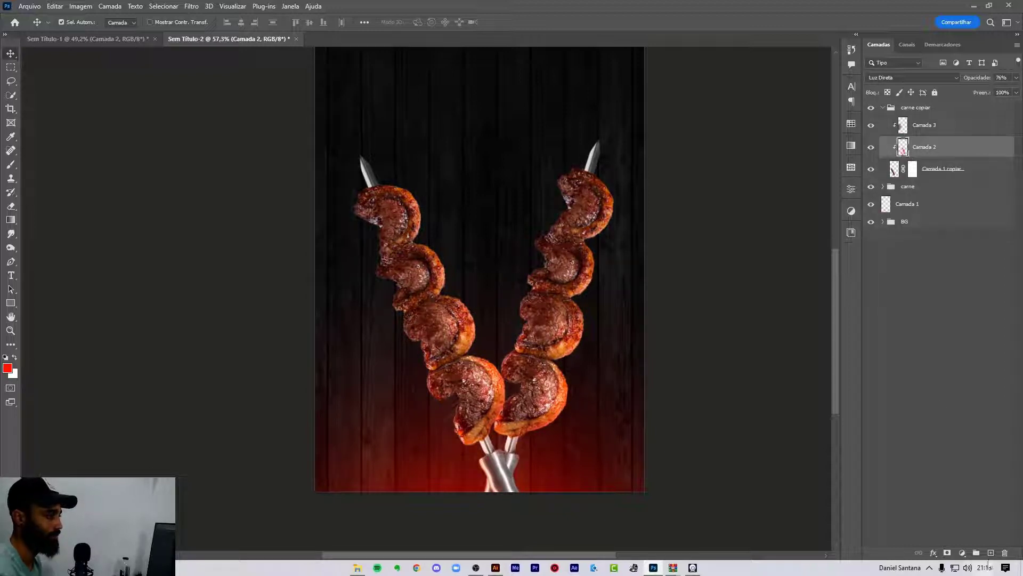
left_click(991, 553)
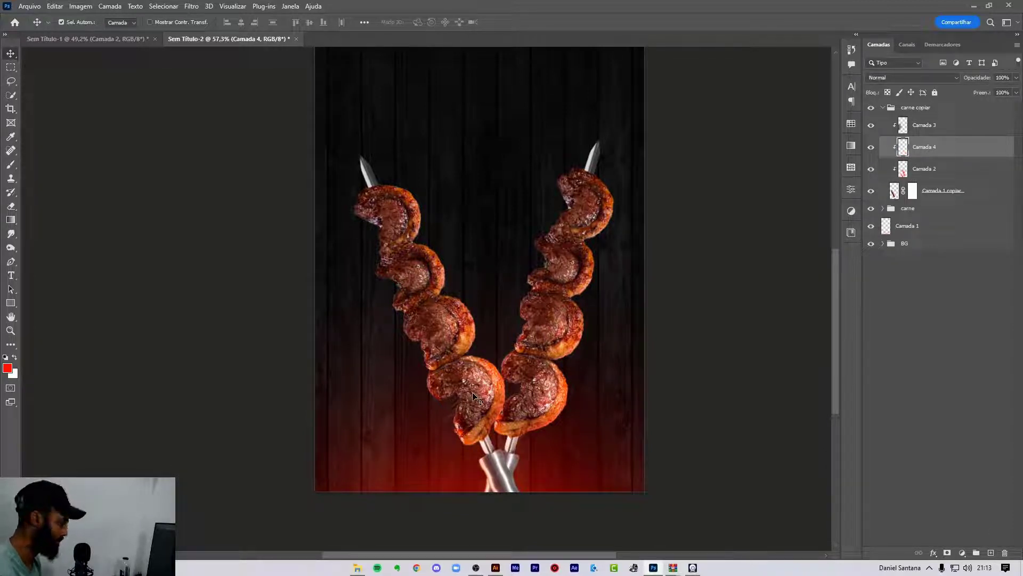
Brush a red stroke over the copied skewer's meat on Camada 4.
key("b")
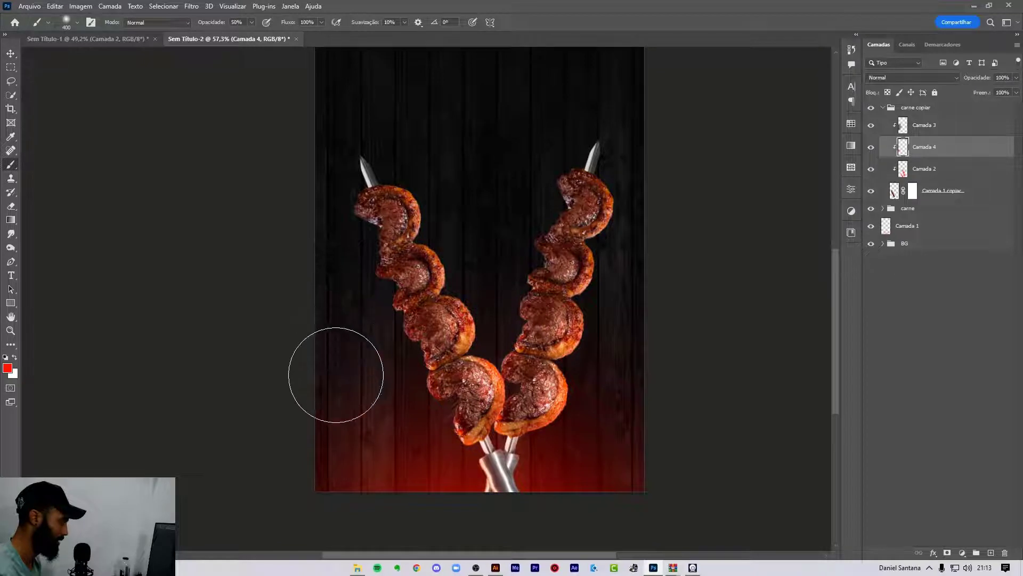
left_click_drag(335, 375, 350, 441)
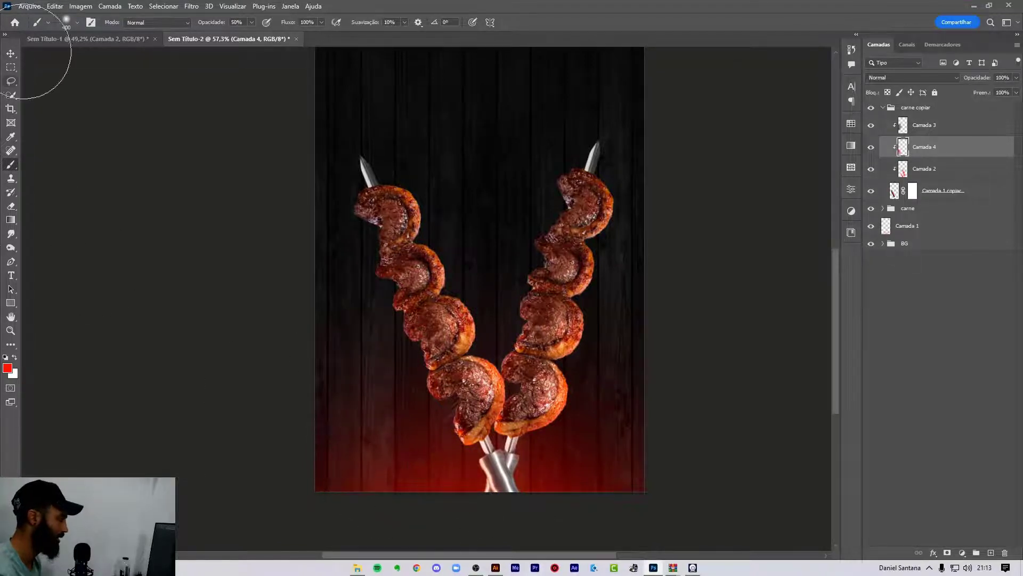
key("v")
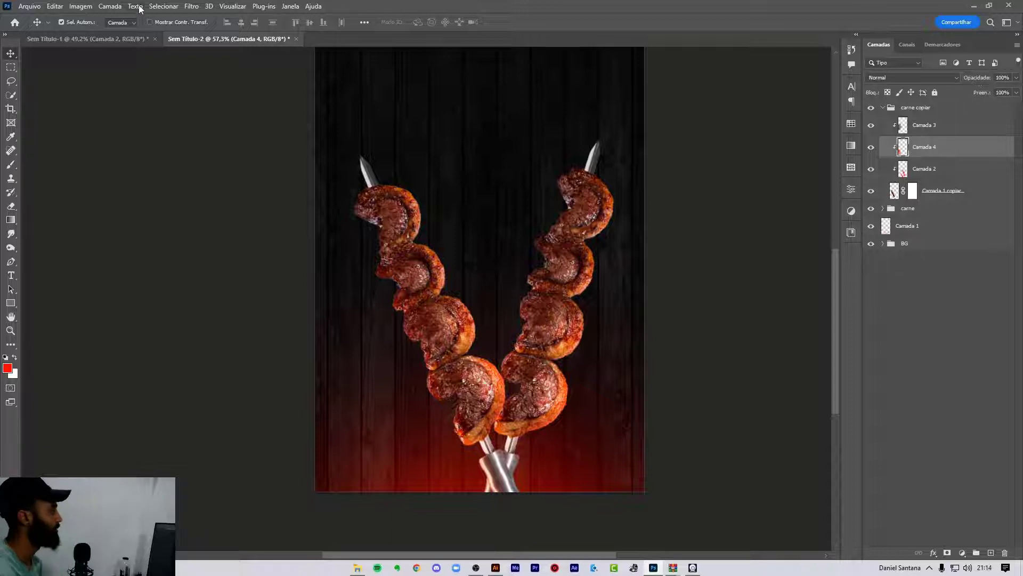
Deselect Camada 4, collapse the carne copiar group and toggle its visibility.
left_click(191, 7)
left_click(219, 23)
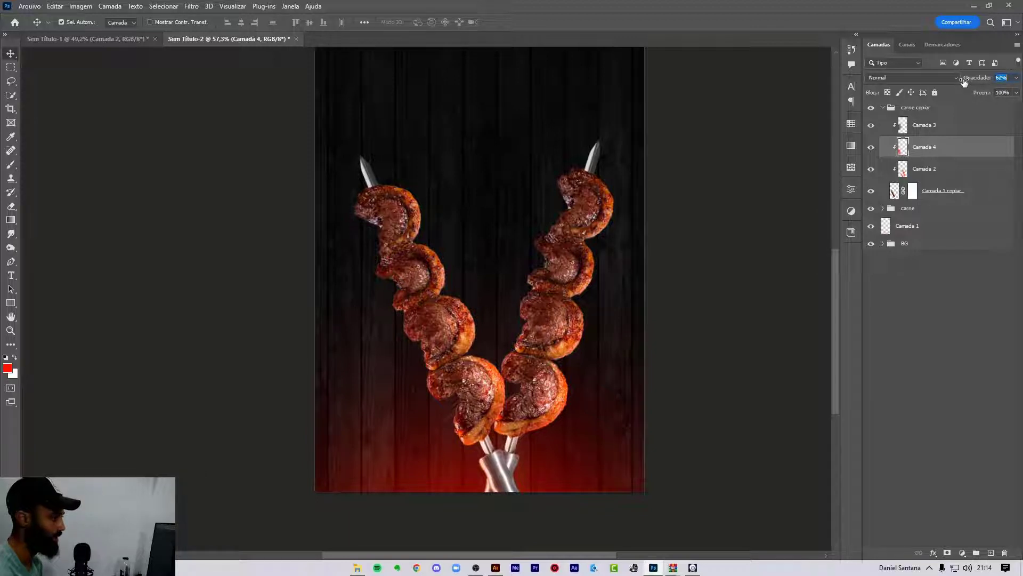
left_click(907, 215)
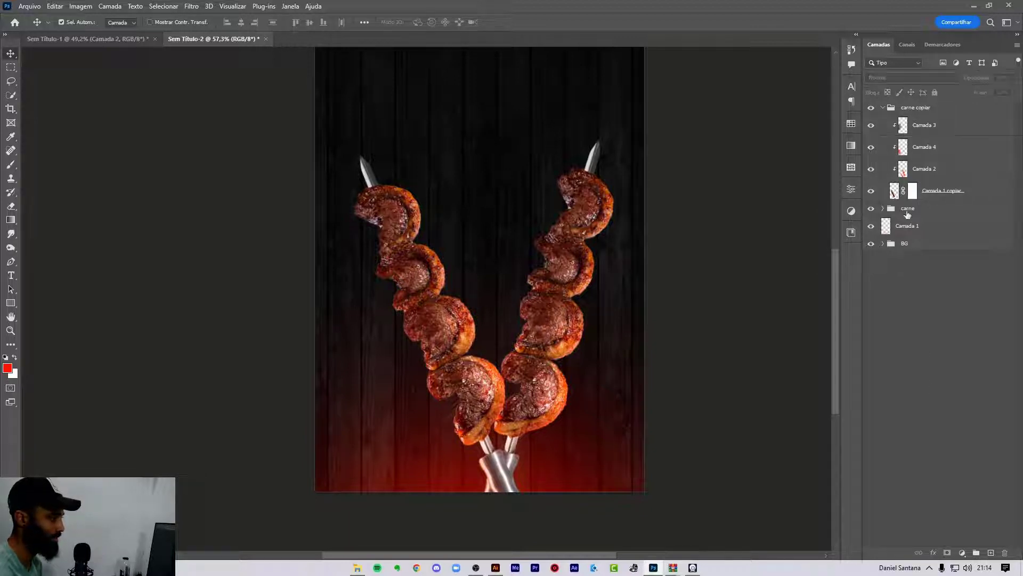
left_click(883, 108)
left_click(872, 108)
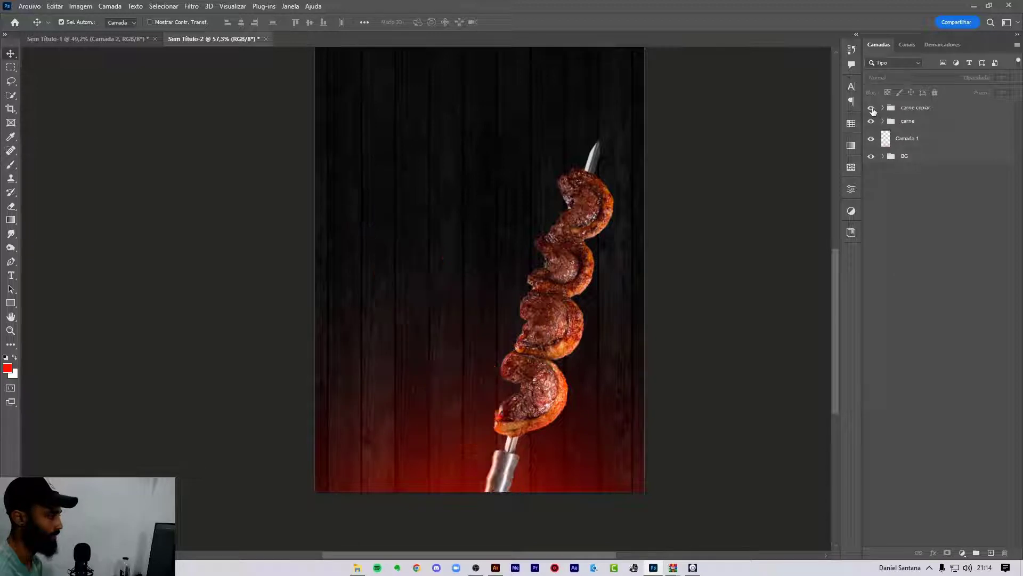
Rotate the carne and carne copiar groups together by 0.5° and nudge them slightly up-left.
left_click(941, 109)
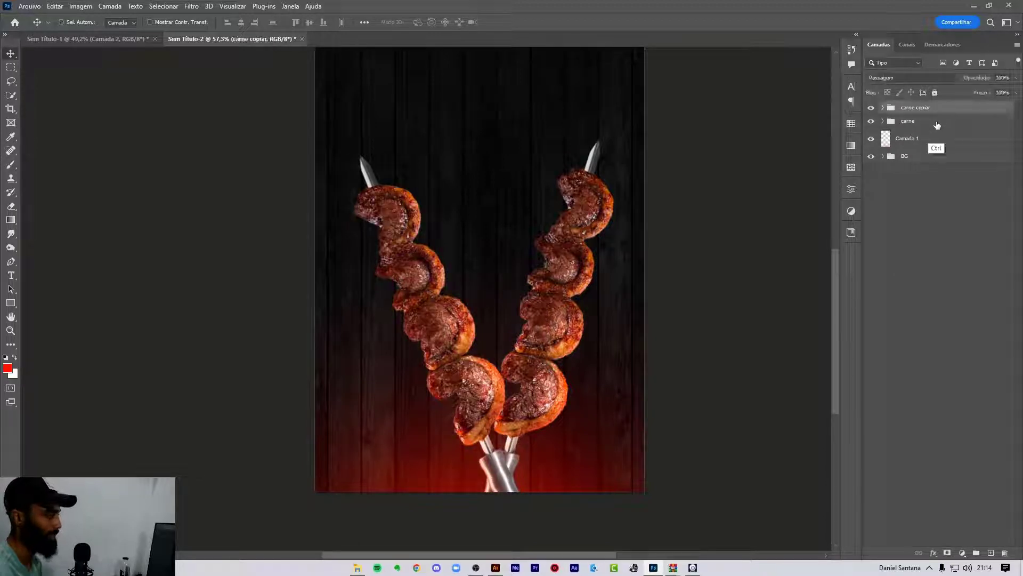
key("ctrl+t")
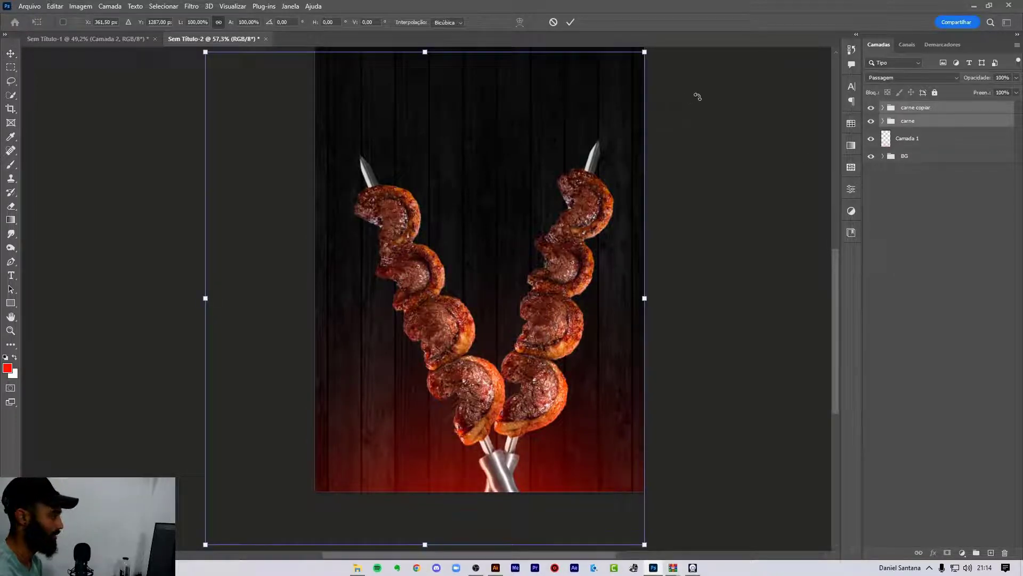
left_click_drag(696, 96, 703, 95)
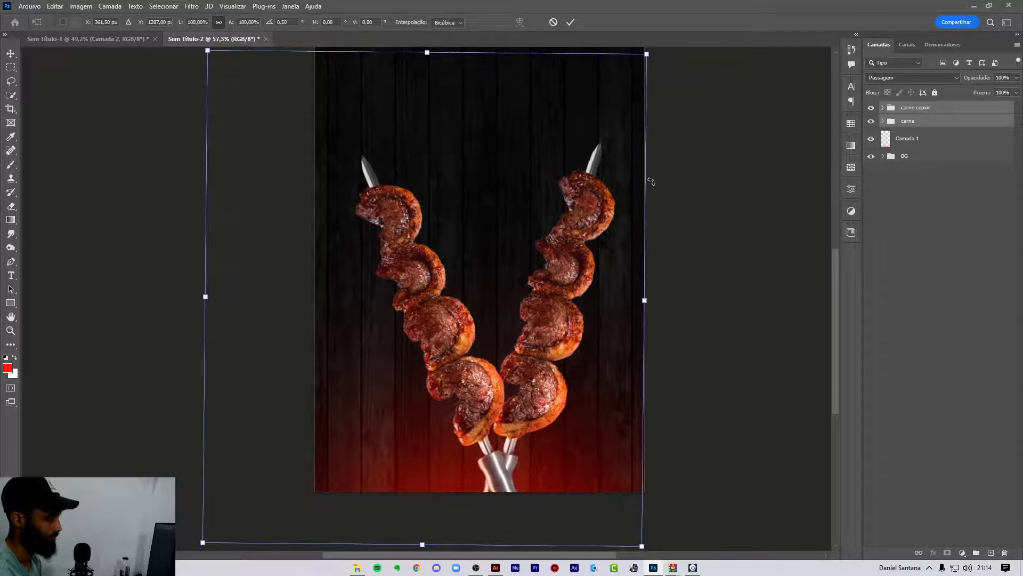
left_click_drag(585, 263, 584, 267)
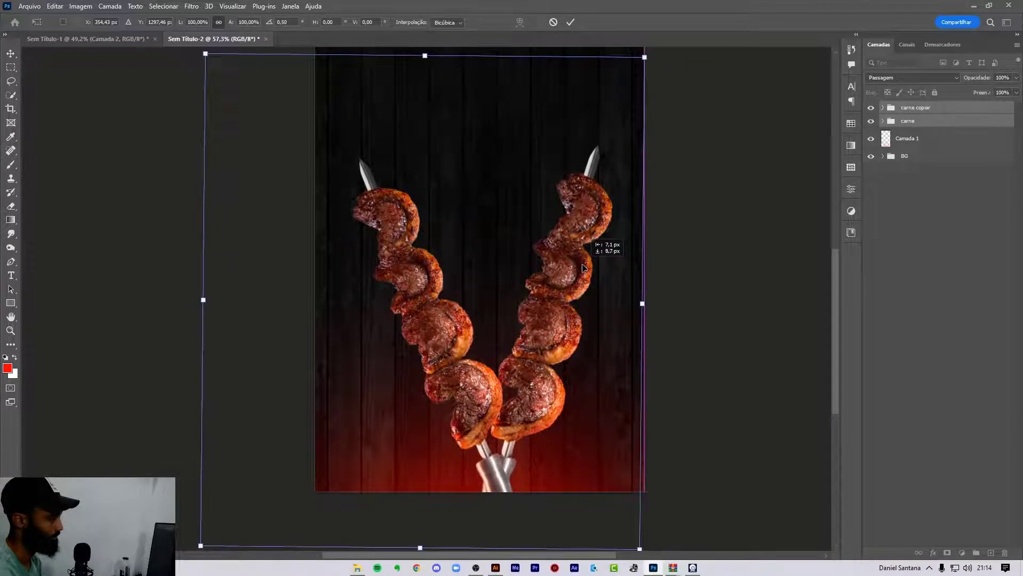
left_click_drag(584, 266, 578, 264)
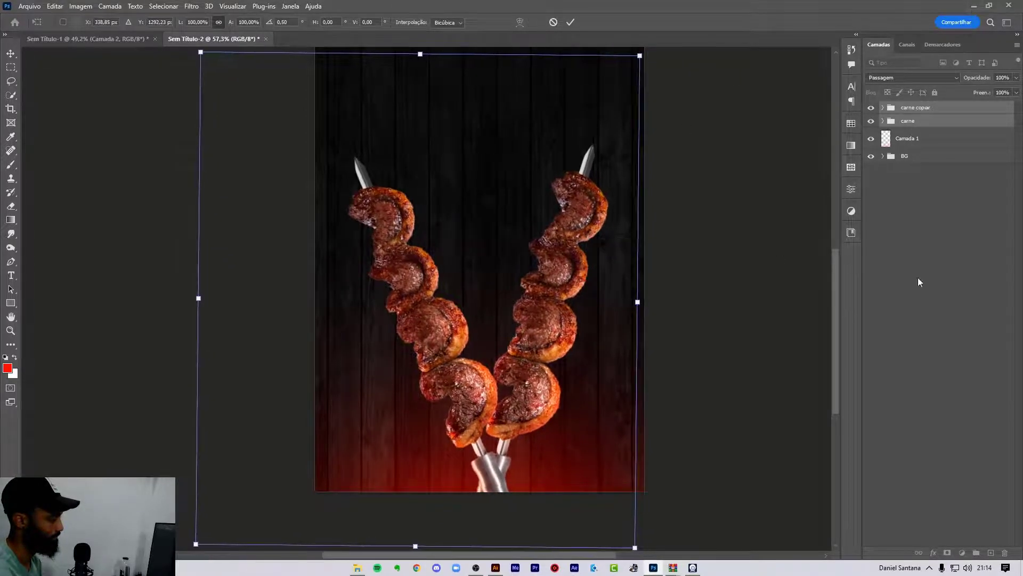
key("Return")
left_click(933, 279)
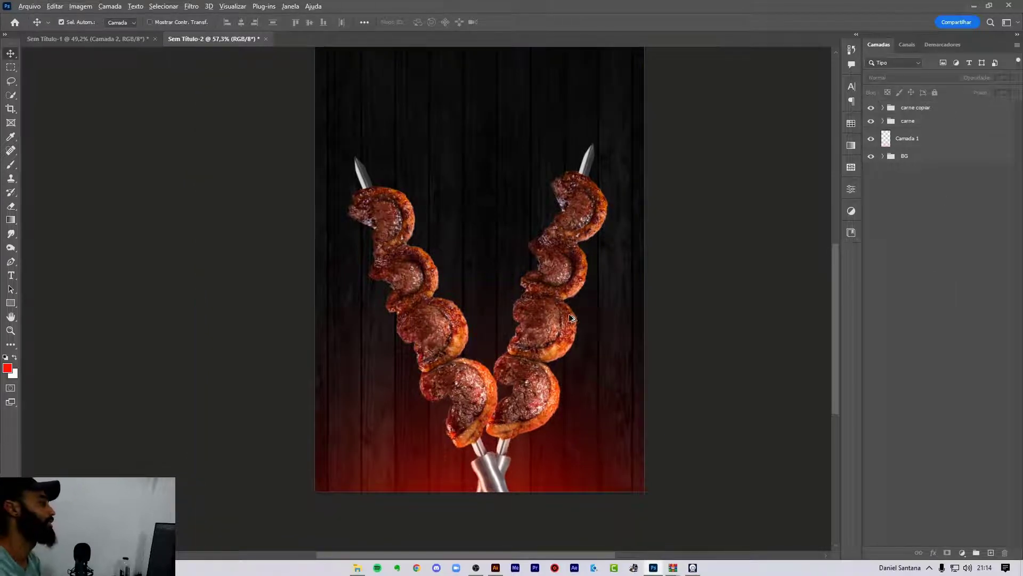
scroll(568, 314, "down", 2)
scroll(548, 258, "down", 1)
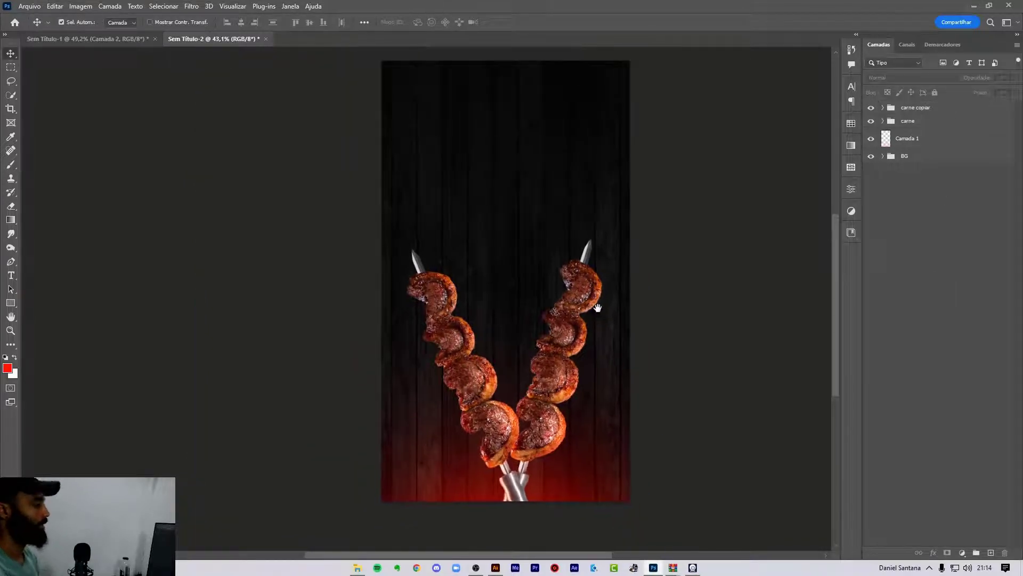
left_click_drag(598, 307, 590, 307)
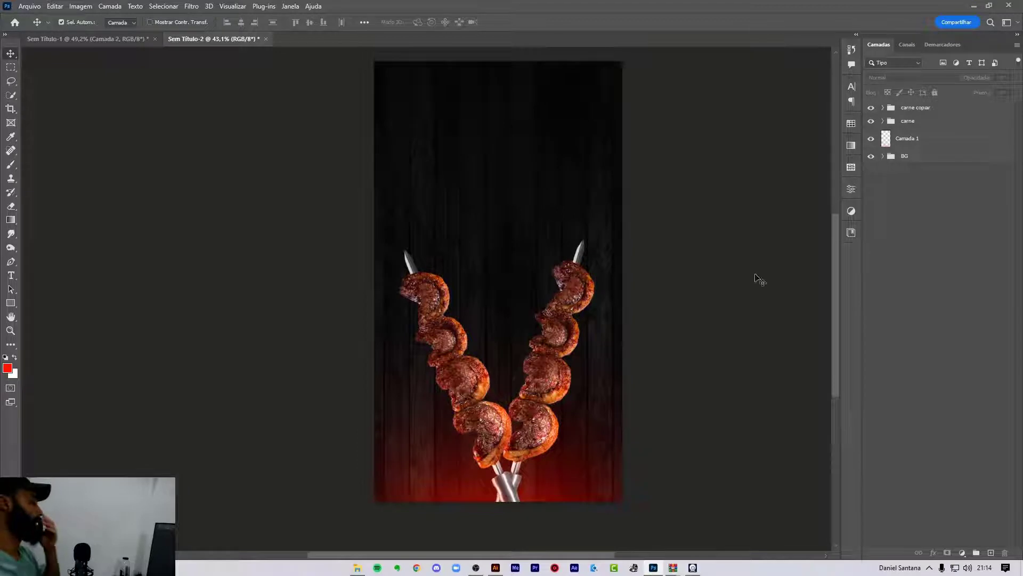
In Sem Título-1, set the Faisca 4 sparks layer to Normal and move it up over the skewers.
left_click(114, 39)
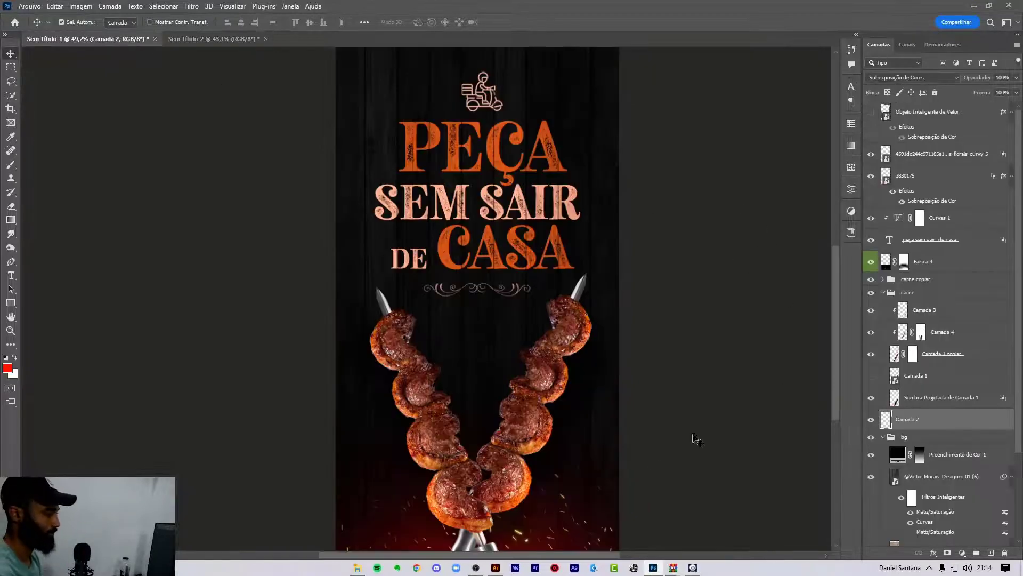
left_click(606, 519)
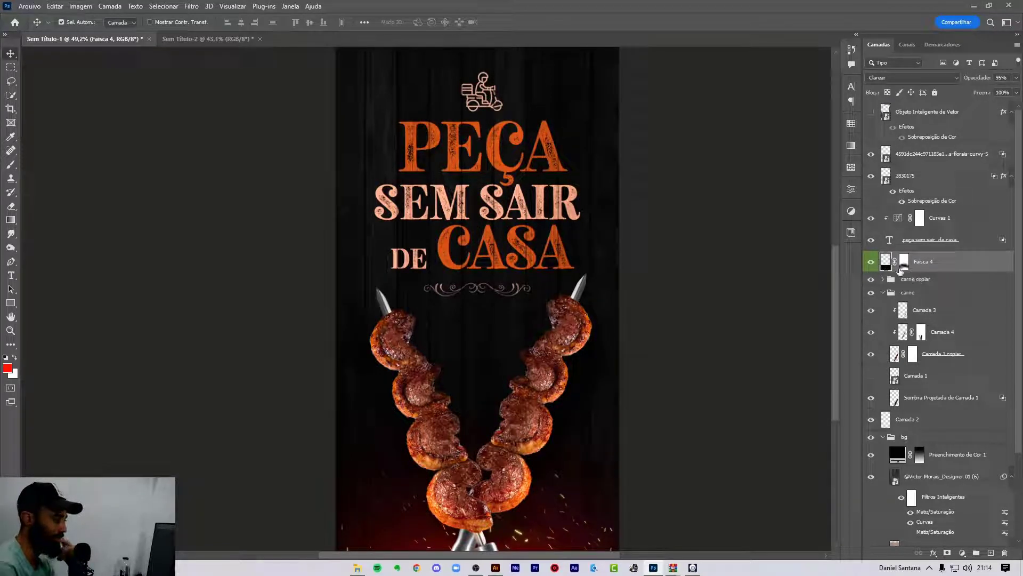
left_click(909, 78)
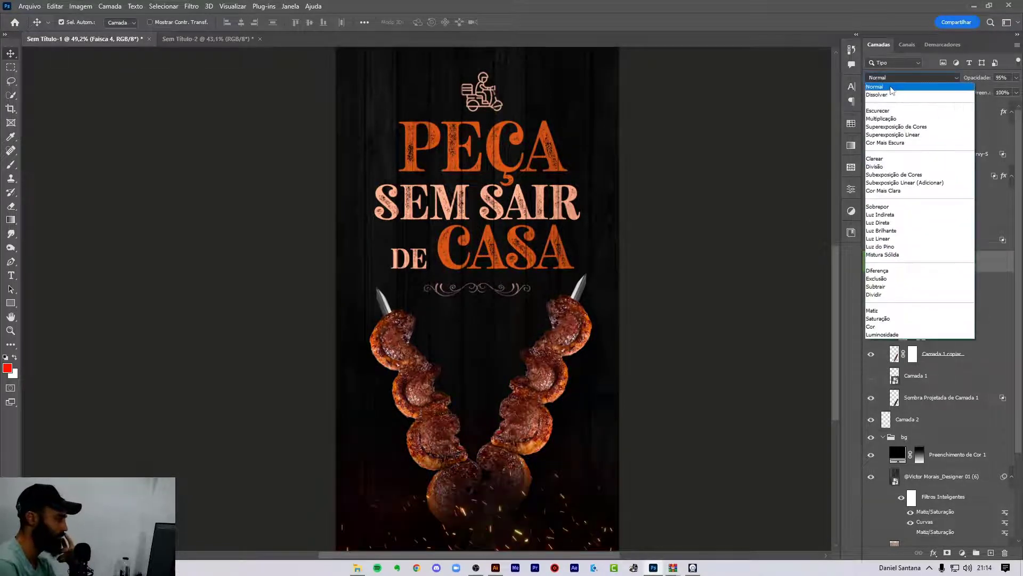
left_click(892, 88)
left_click_drag(588, 505, 567, 421)
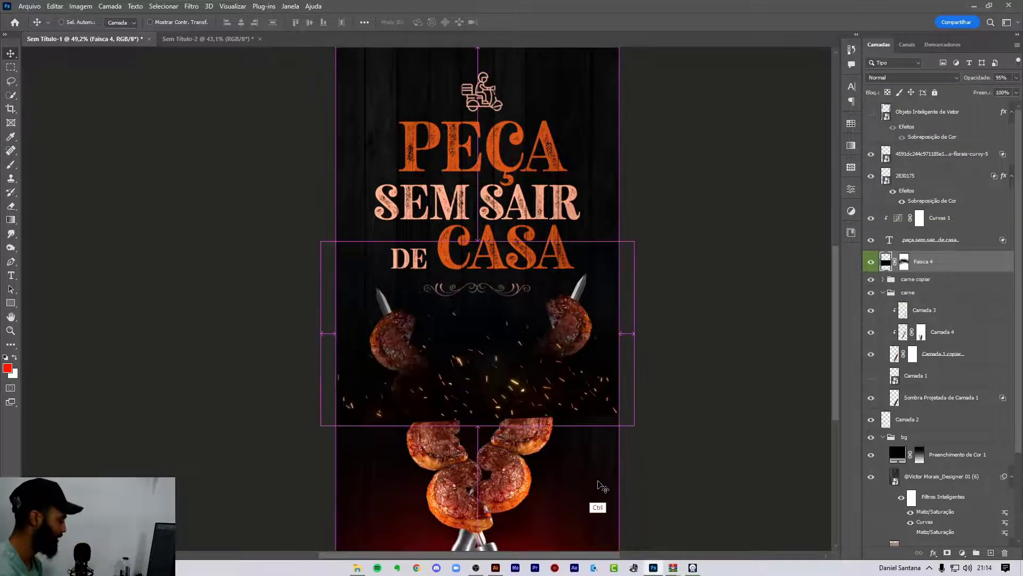
Copy the Faisca 4 sparks into Sem Título-2 and enlarge them over the lower half.
left_click_drag(224, 43, 568, 419)
key("ctrl+t")
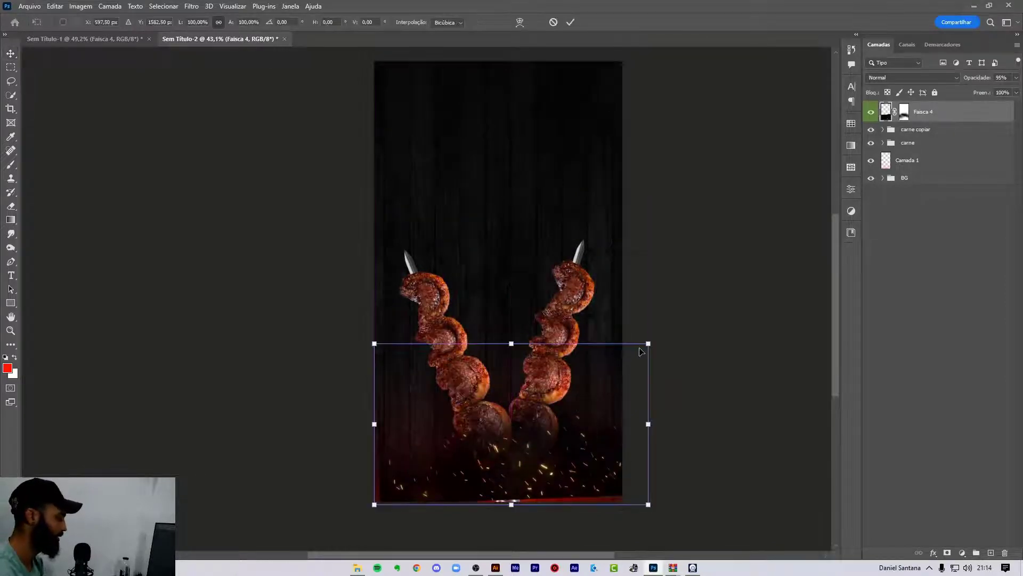
mouse_move(649, 343)
left_mouse_down()
mouse_move(666, 316)
mouse_move(731, 266)
left_mouse_up()
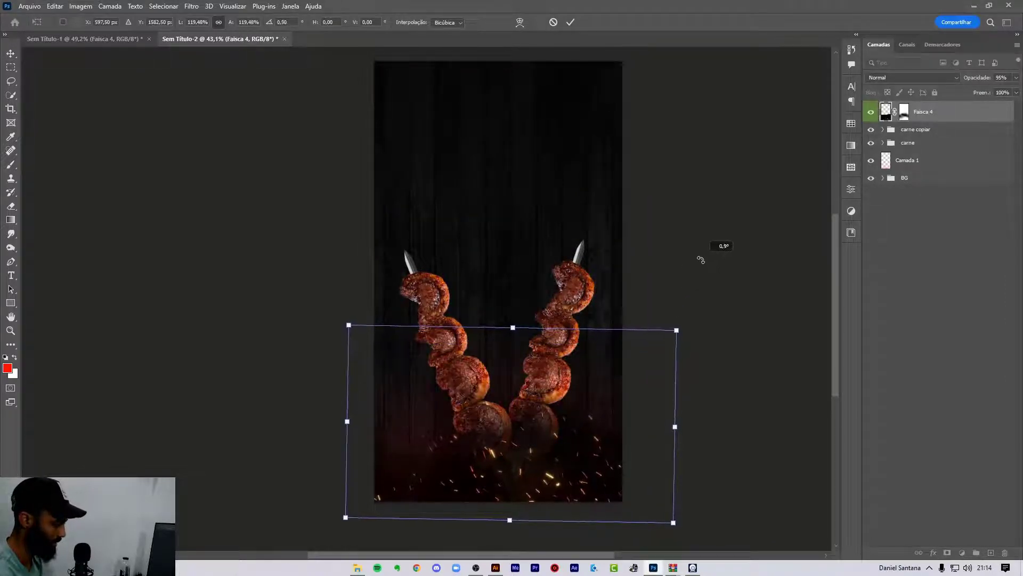
left_click(906, 112)
key("Return")
Blend the sparks with Clarear, scale them to about 107% and raise them about 92 px.
left_click(912, 77)
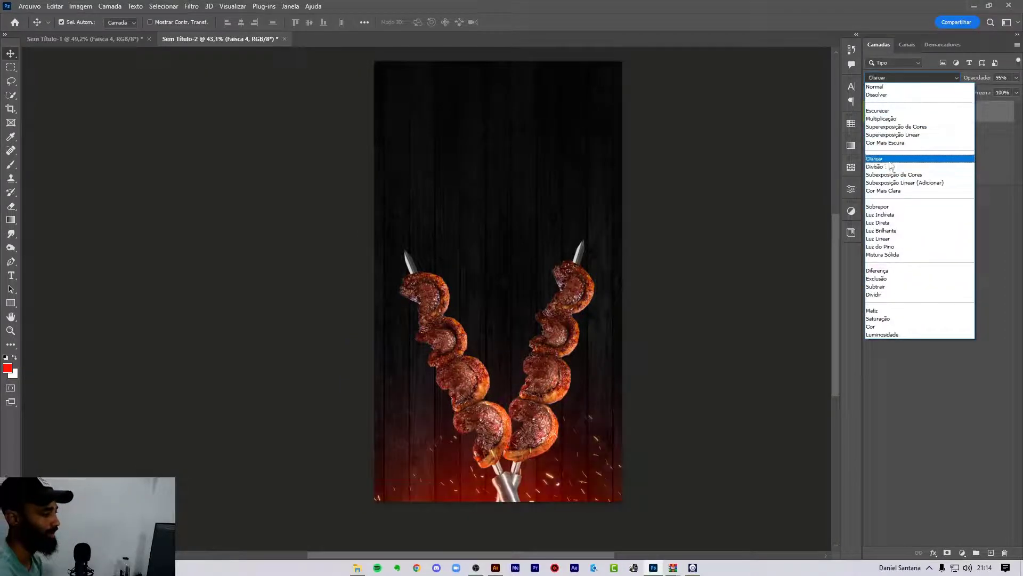
left_click(889, 159)
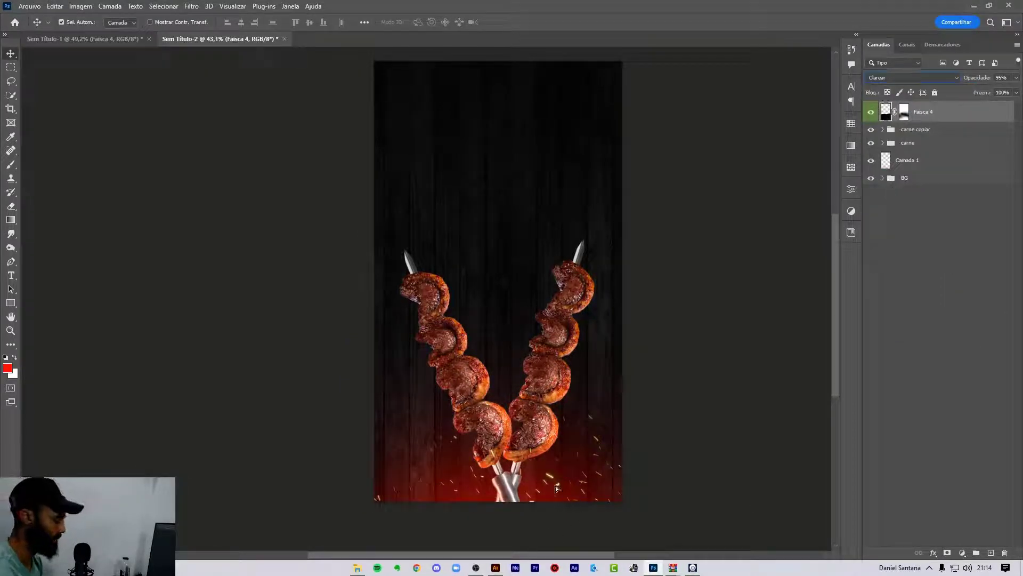
left_click_drag(556, 488, 559, 487)
key("ctrl+t")
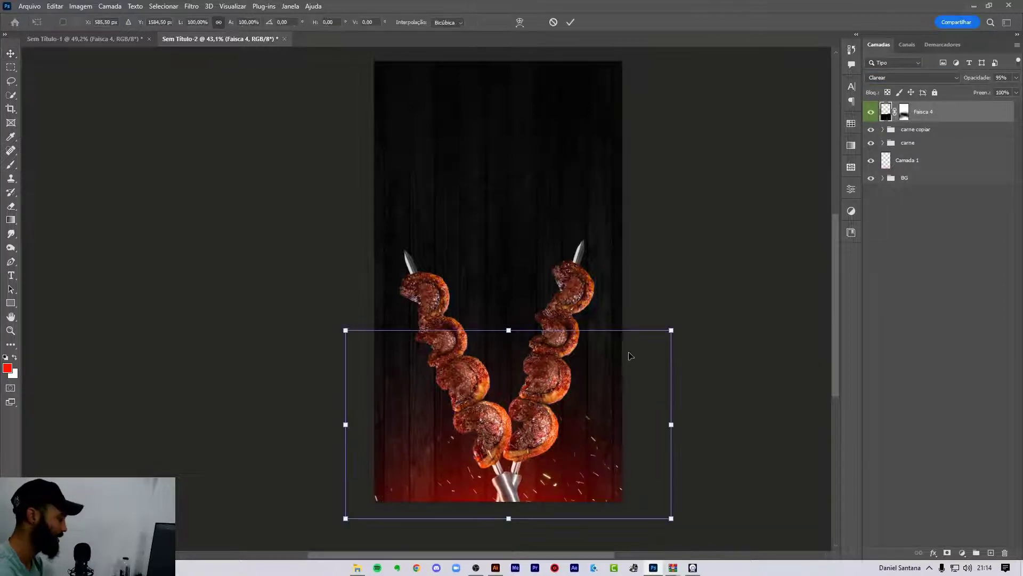
left_click_drag(671, 330, 681, 322)
mouse_move(593, 469)
left_mouse_down()
mouse_move(593, 448)
mouse_move(593, 461)
left_mouse_up()
key("Return")
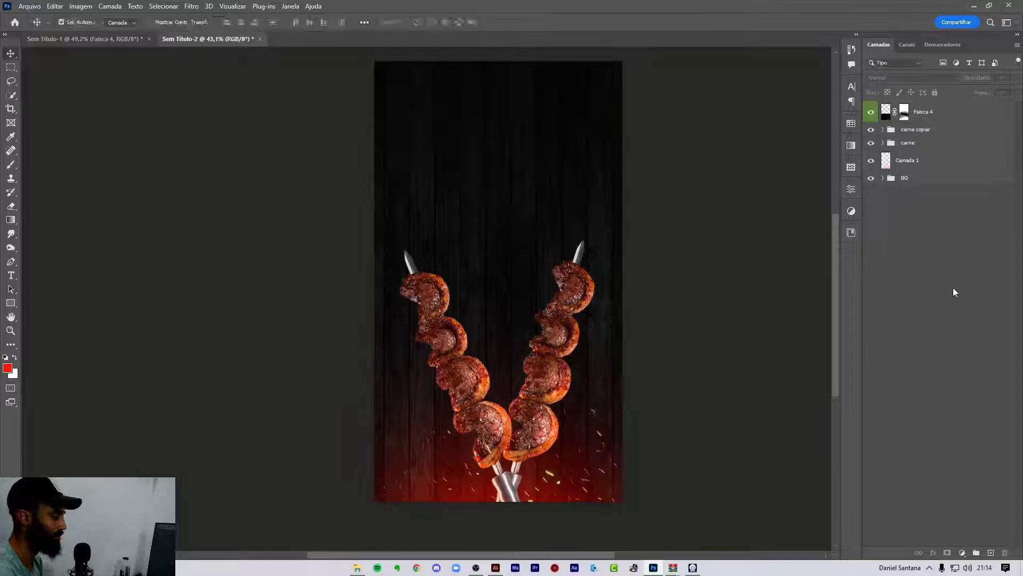
Delete Faisca 4 from Sem Título-1, then select the 'peça sem sair de casa' title layer.
left_click(102, 39)
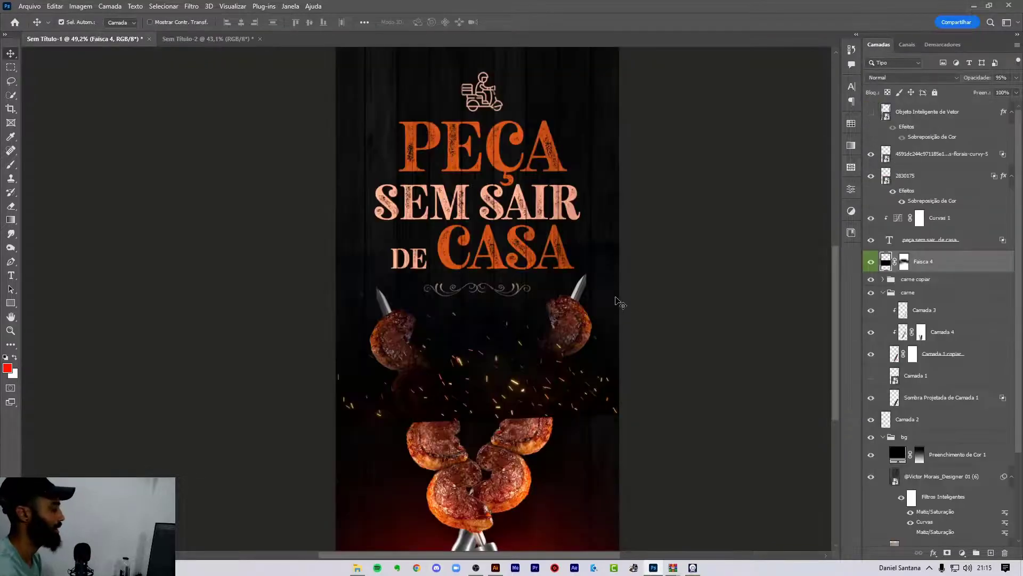
key("Delete")
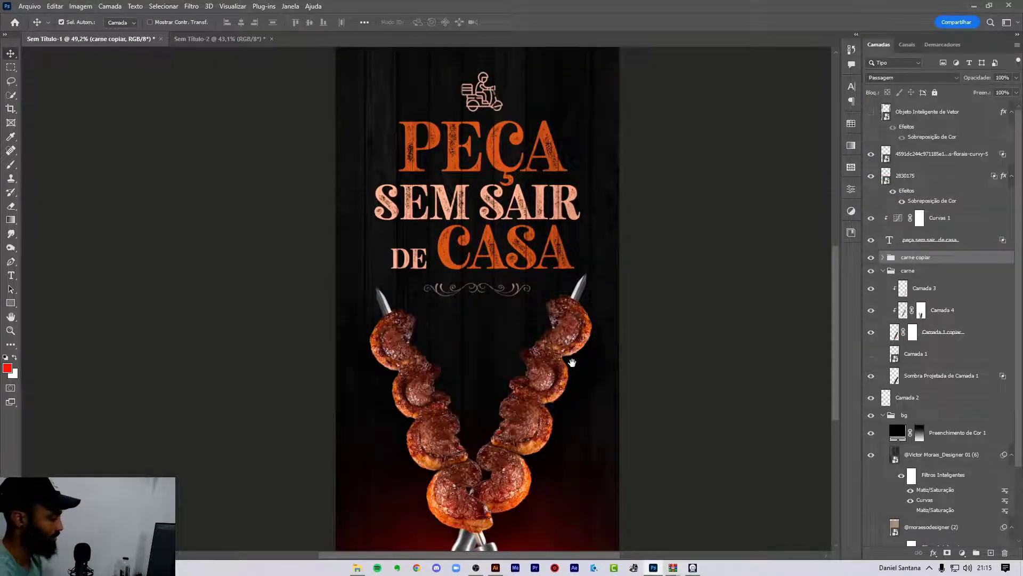
mouse_move(577, 367)
left_mouse_down()
mouse_move(570, 331)
mouse_move(551, 351)
left_mouse_up()
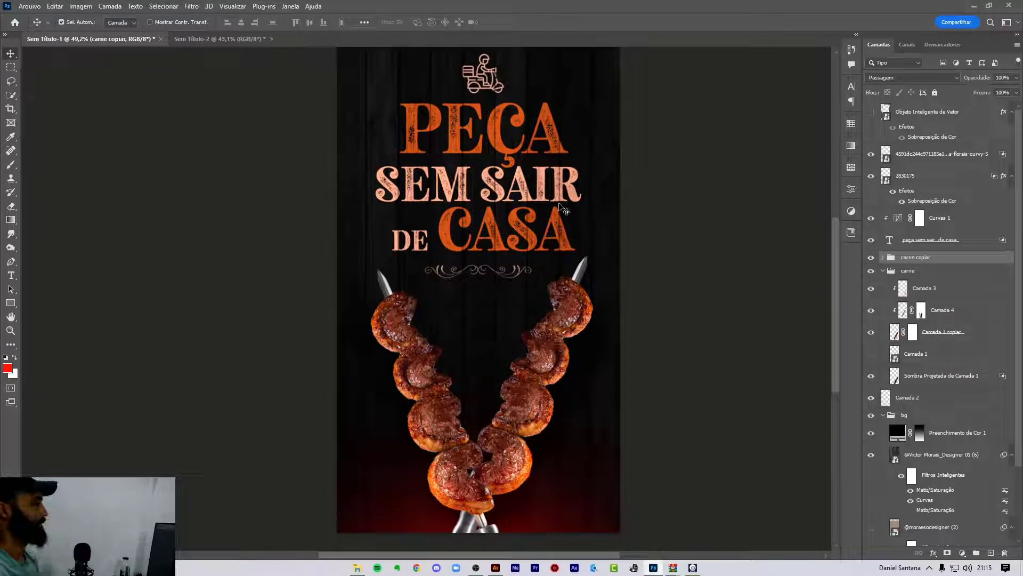
left_click(499, 141)
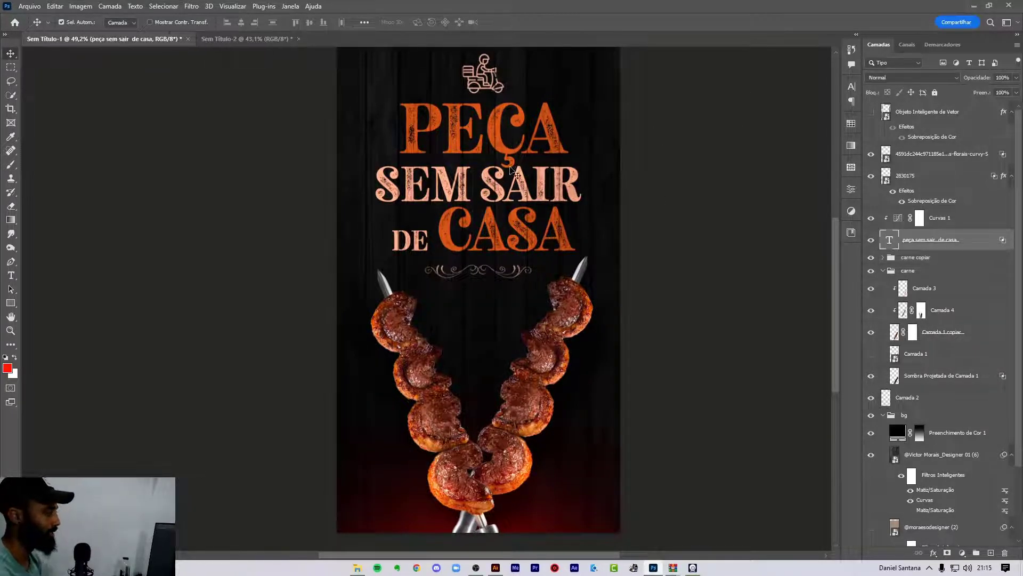
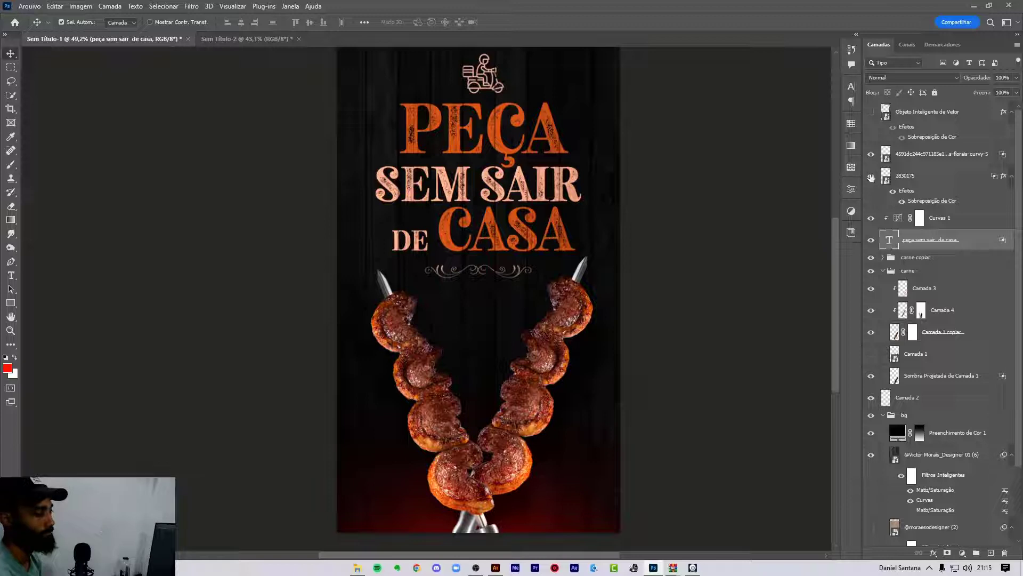
Copy the orange 'PEÇA SEM SAIR DE CASA' title and paste it as new text in Sem Título-2.
double_click(888, 240)
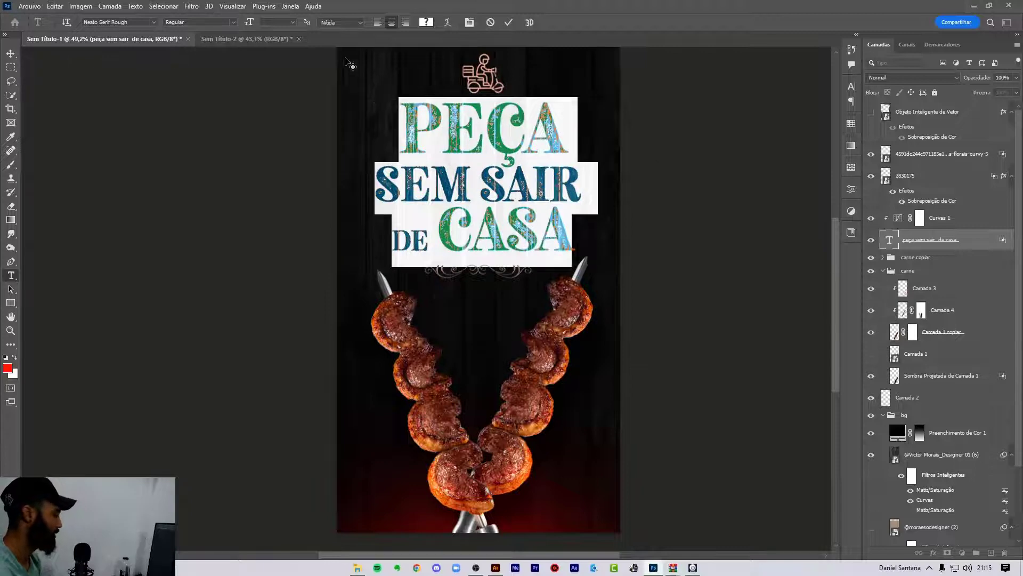
left_click(267, 39)
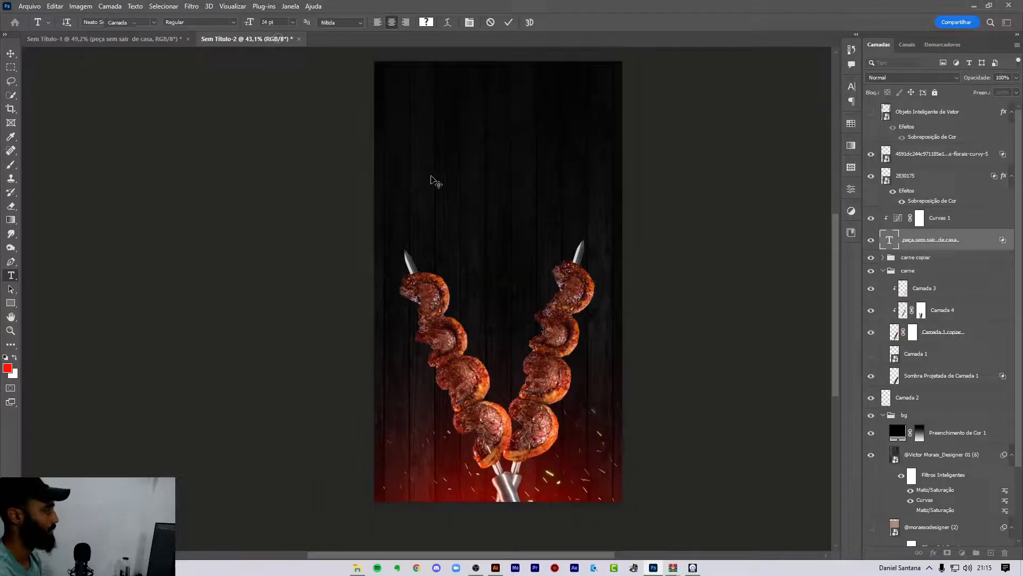
left_click(438, 136)
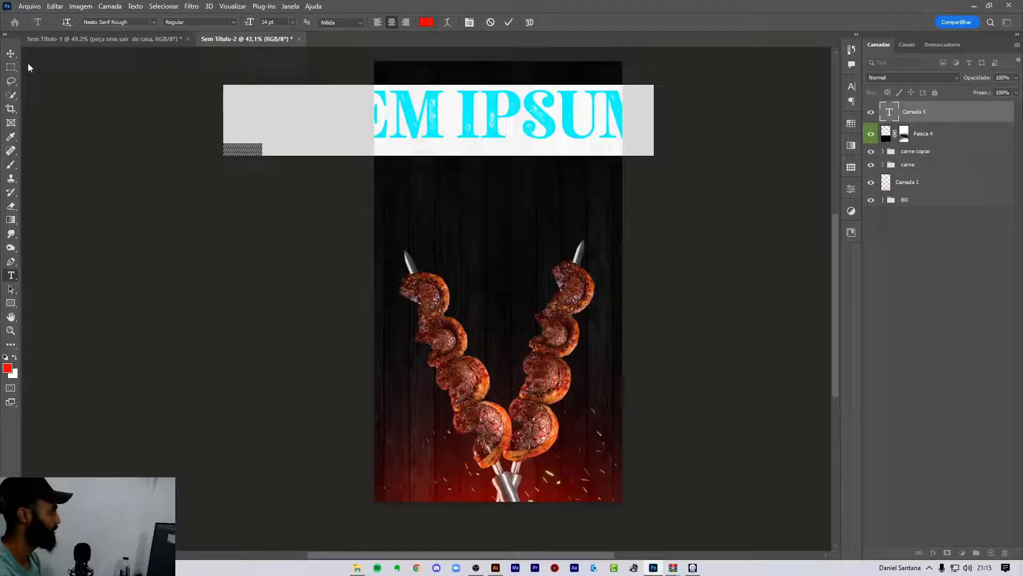
key("ctrl+v")
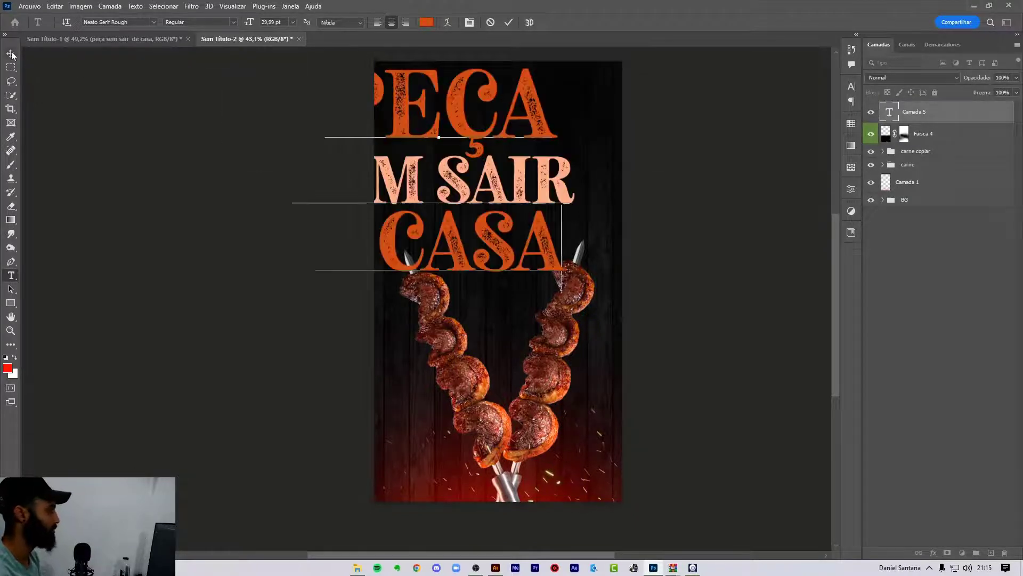
left_click(11, 54)
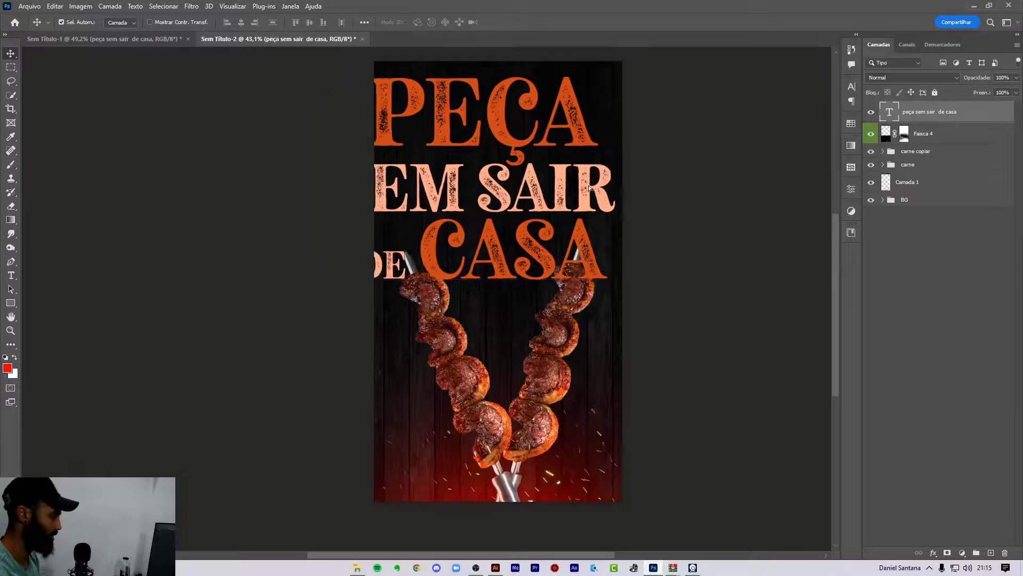
key("ctrl+t")
Scale the headline down to about 56% and centre it above the skewers, committing the transform.
left_click_drag(625, 70, 579, 106)
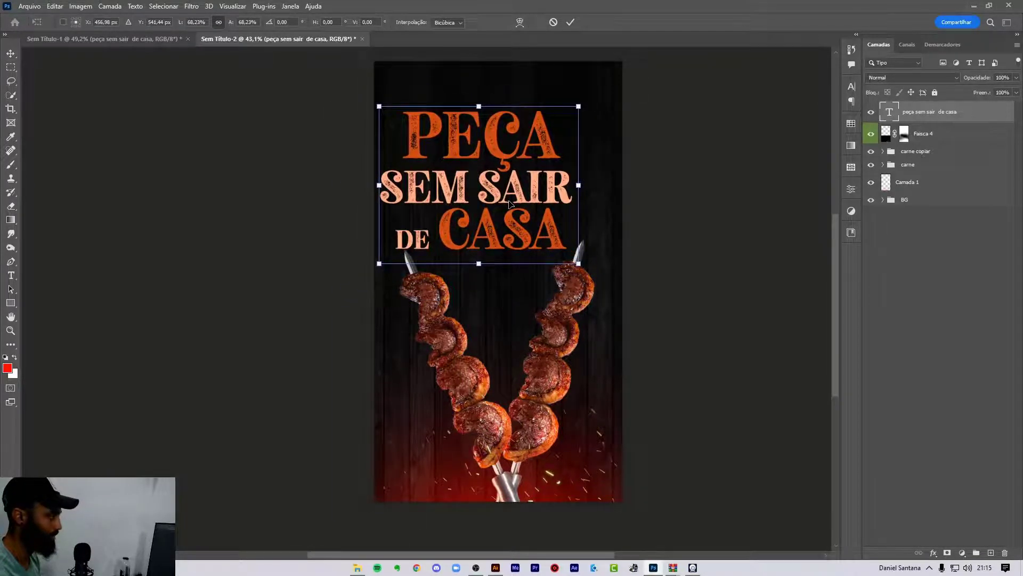
left_click_drag(510, 203, 530, 188)
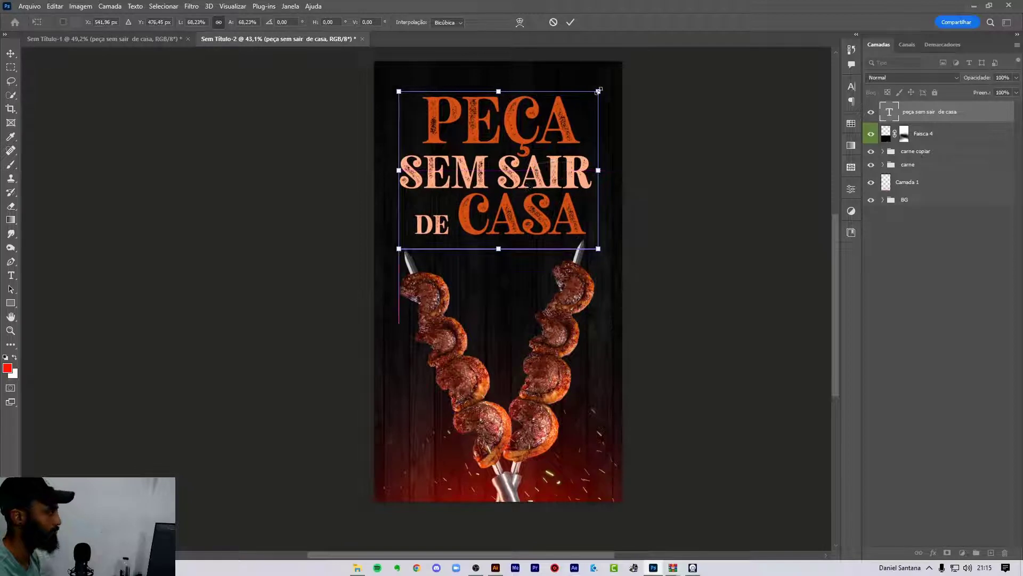
left_click_drag(599, 91, 582, 105)
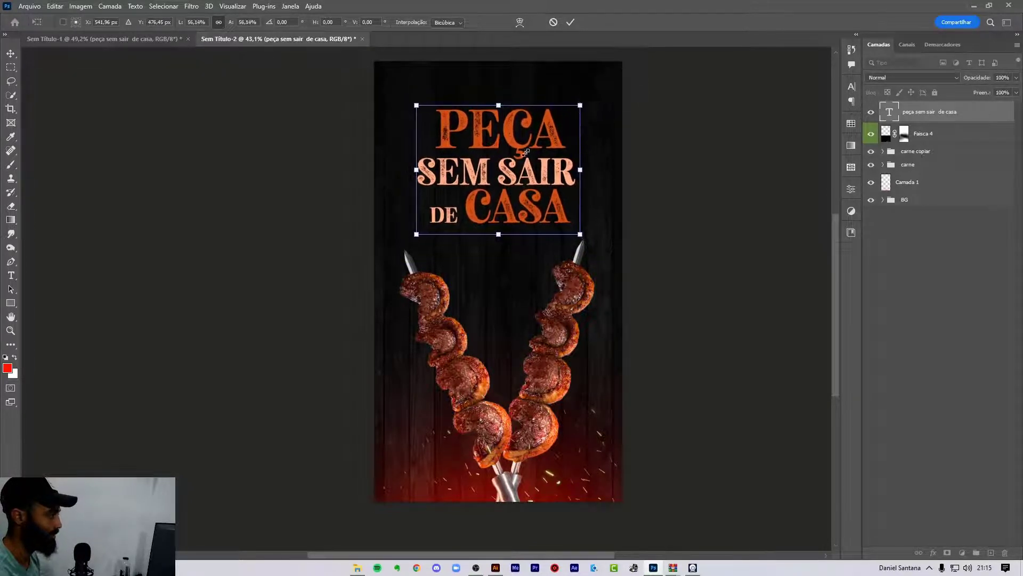
left_click_drag(526, 153, 527, 167)
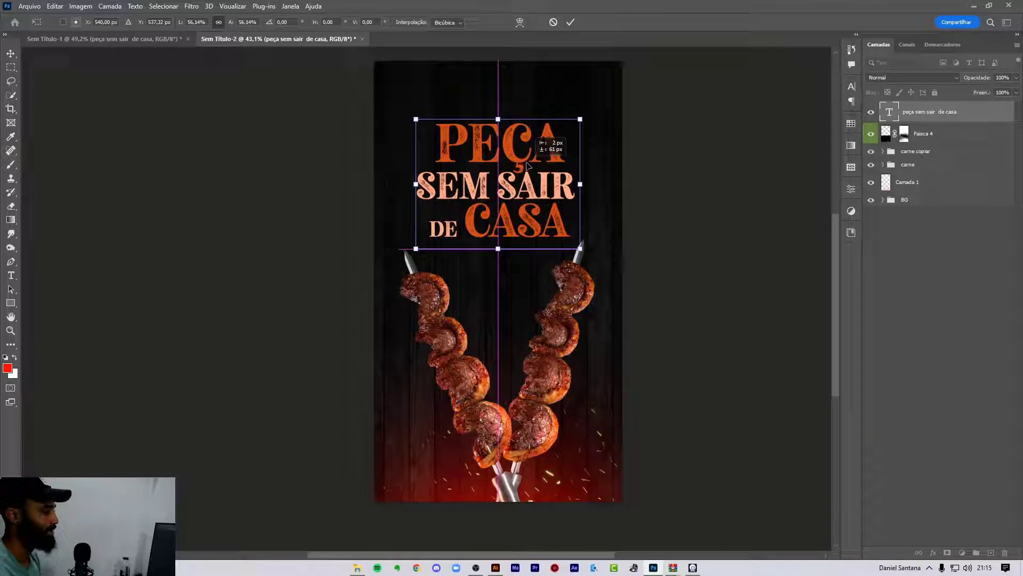
left_click_drag(528, 167, 532, 168)
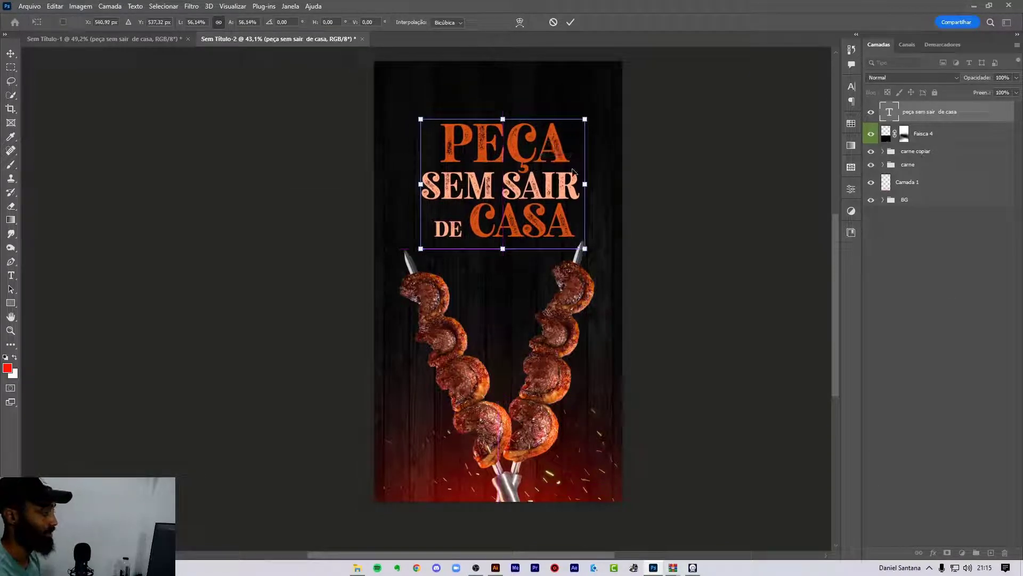
key("Left")
key("Left")
key("Left")
key("Return")
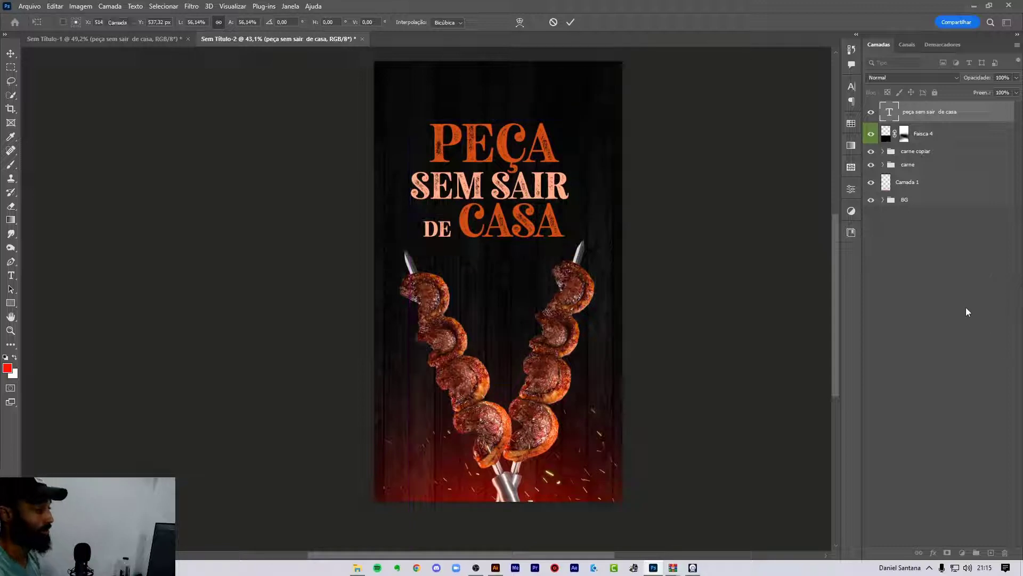
left_click(906, 318)
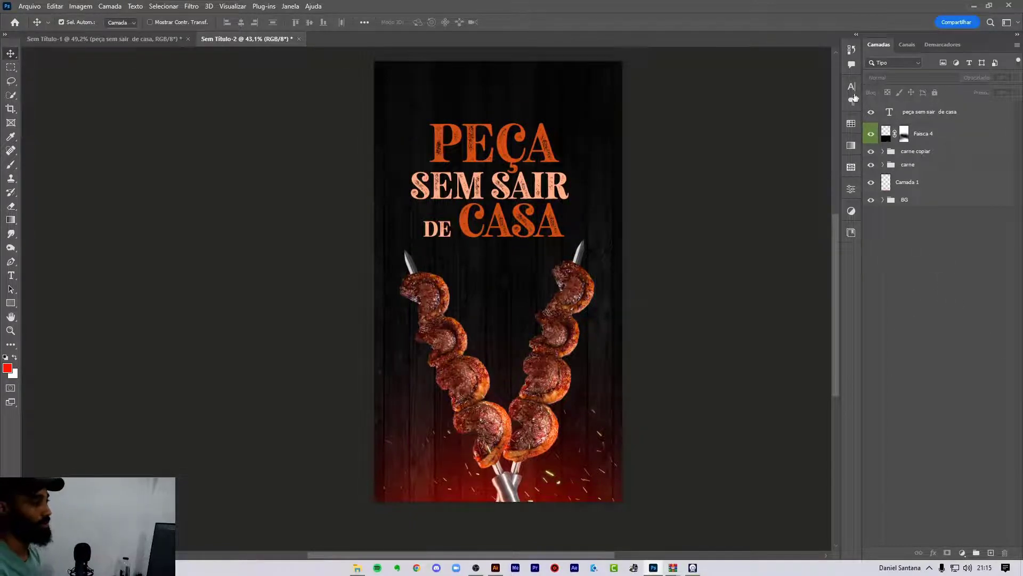
Select the title layer and review its Character panel settings.
left_click(878, 112)
left_click(852, 87)
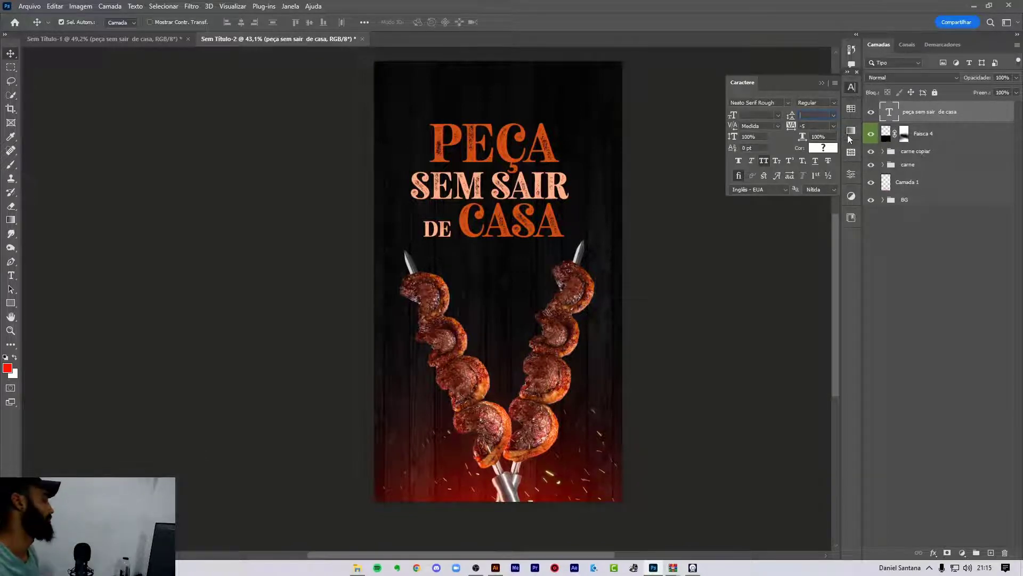
left_click(896, 242)
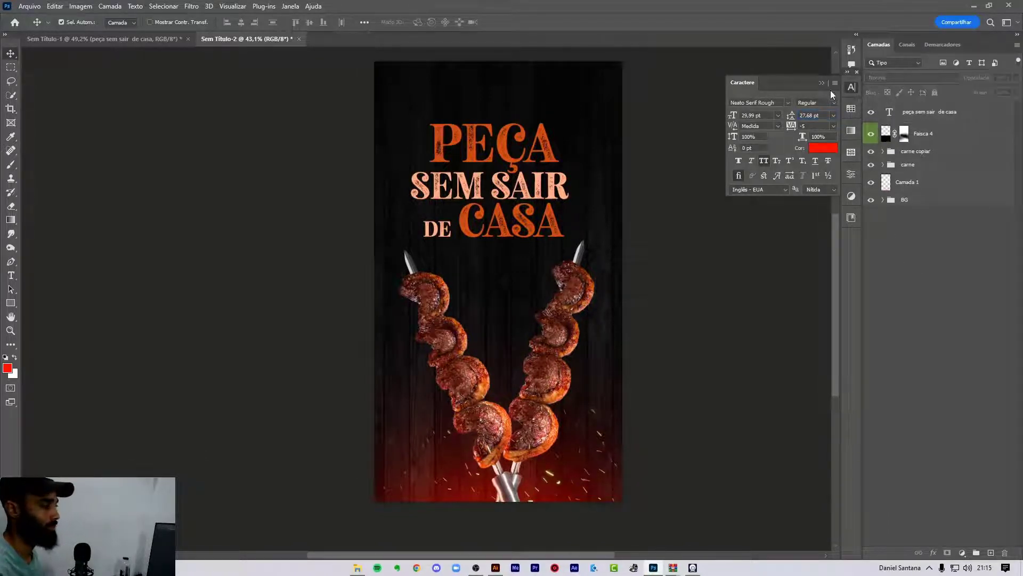
left_click(847, 116)
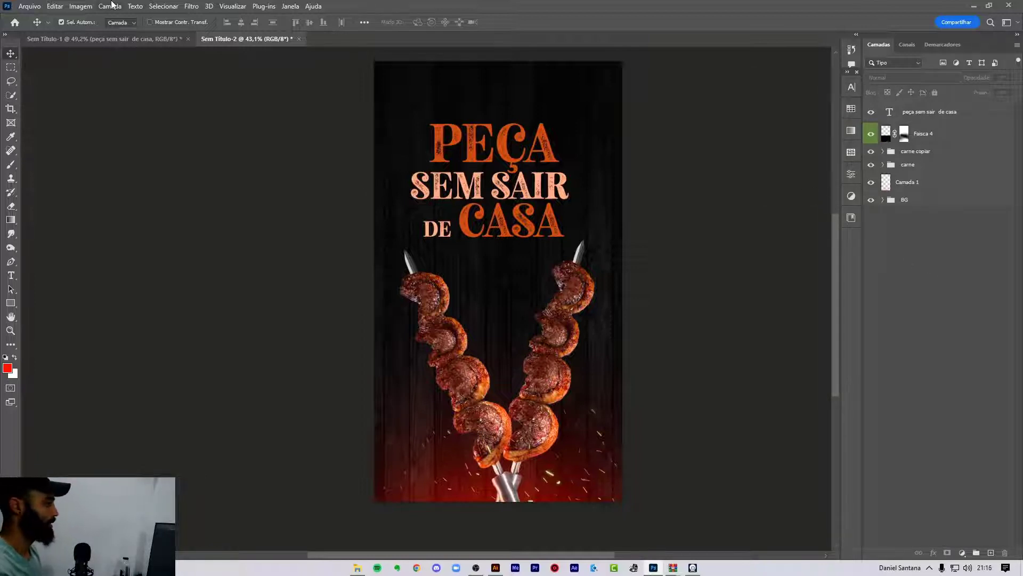
Zoom in on the flyer, pan it to centre, then launch Google Chrome.
key("ctrl+plus")
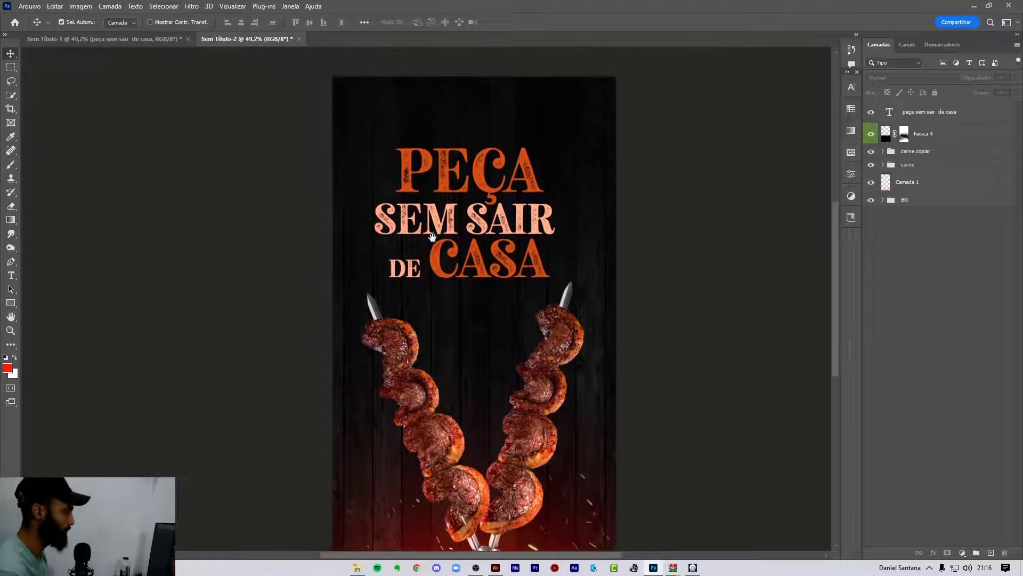
left_click_drag(378, 204, 423, 231)
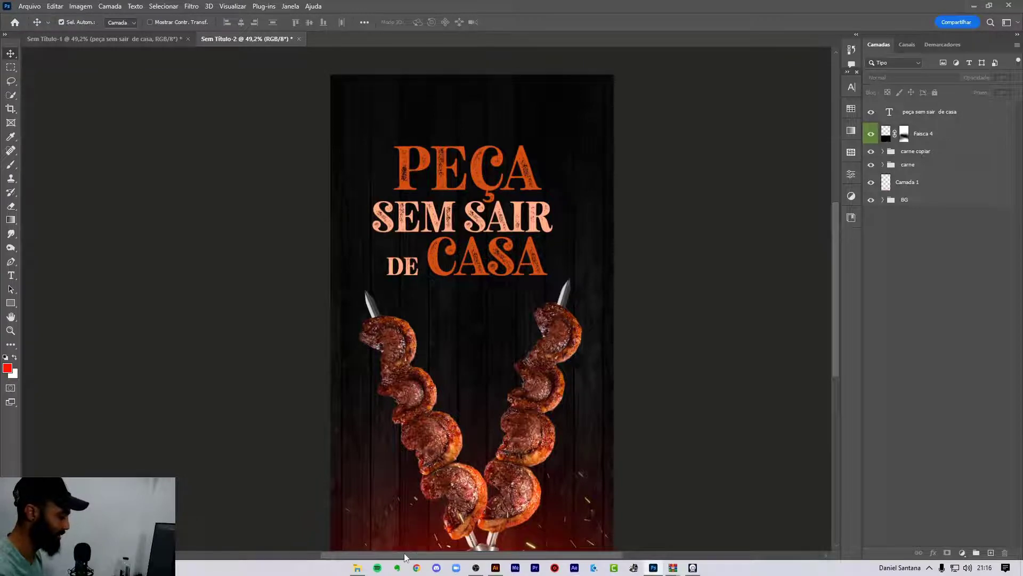
left_click(417, 567)
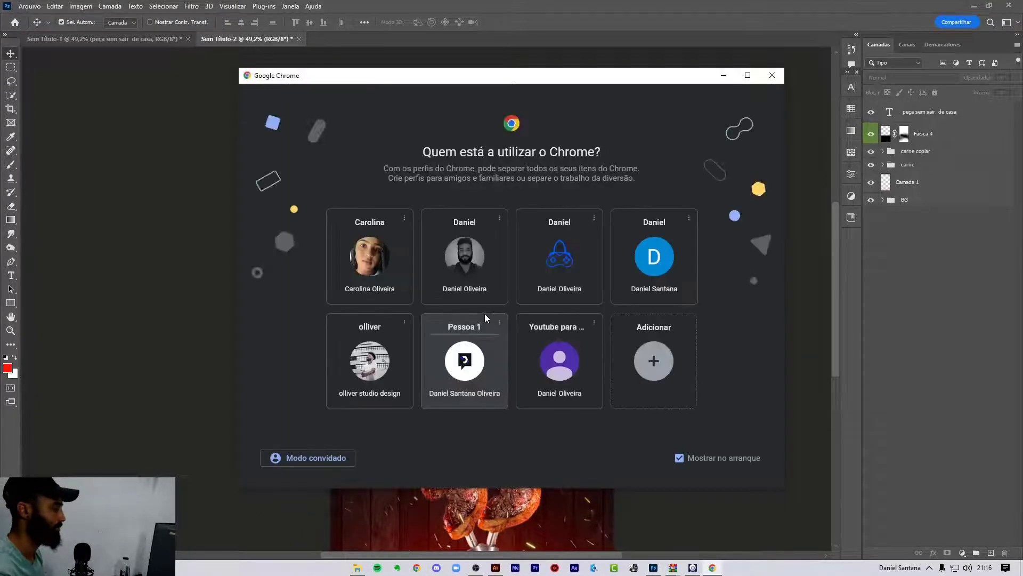
Search Google for 'icone delivery', then switch to the suggested 'icon delivery' spelling.
left_click(462, 267)
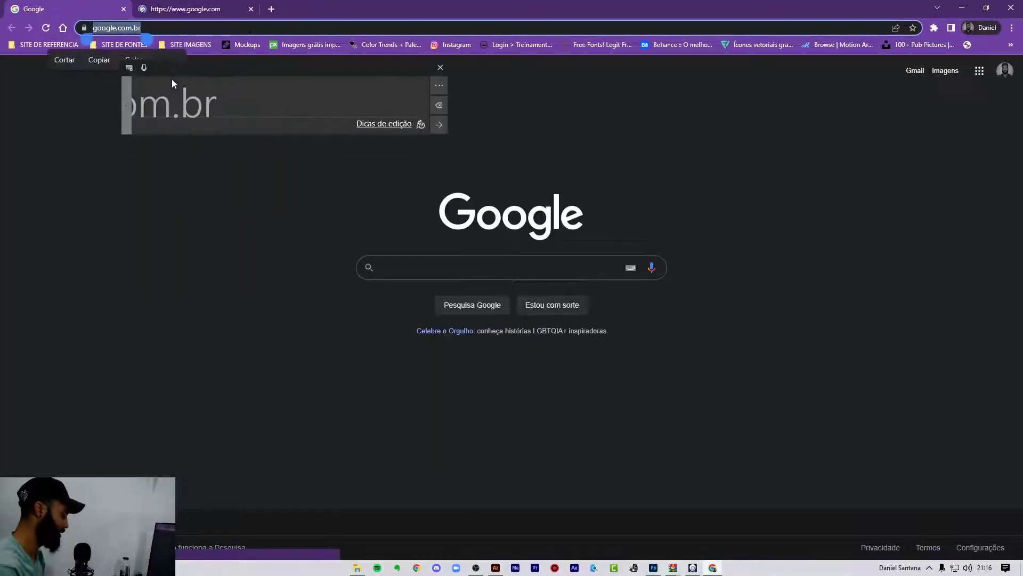
type("iconed")
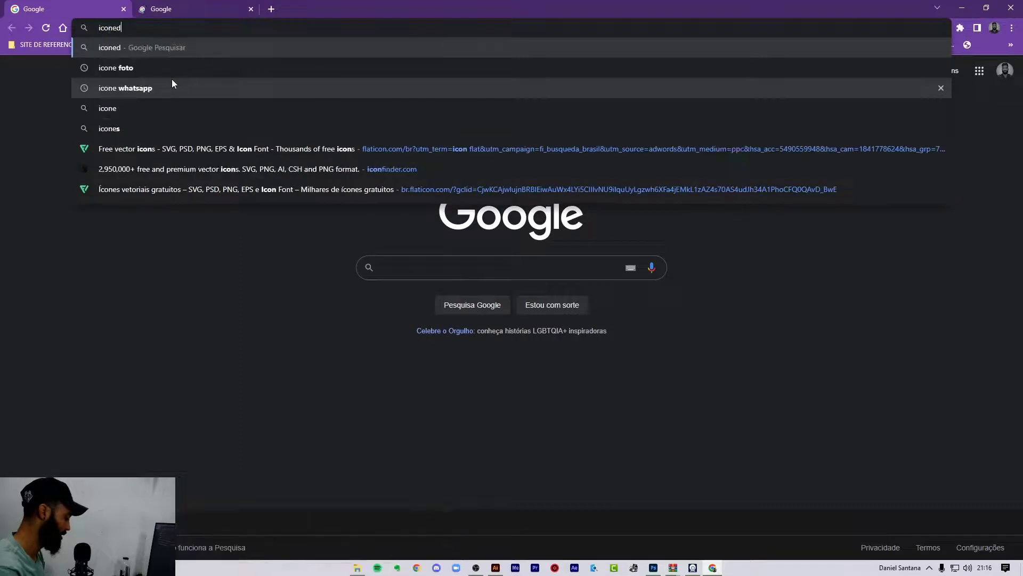
key("BackSpace")
type(" deli")
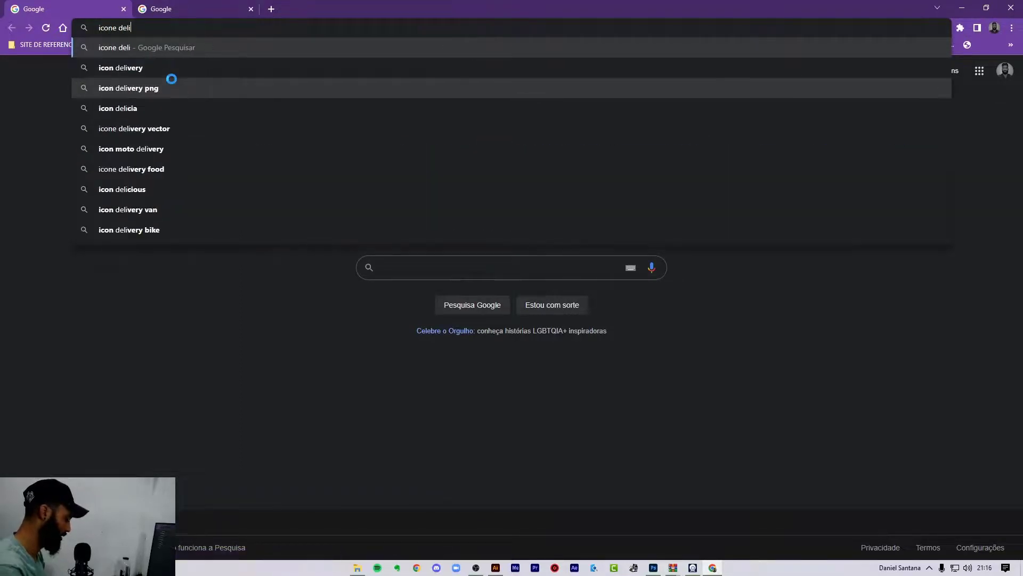
type("very")
key("Return")
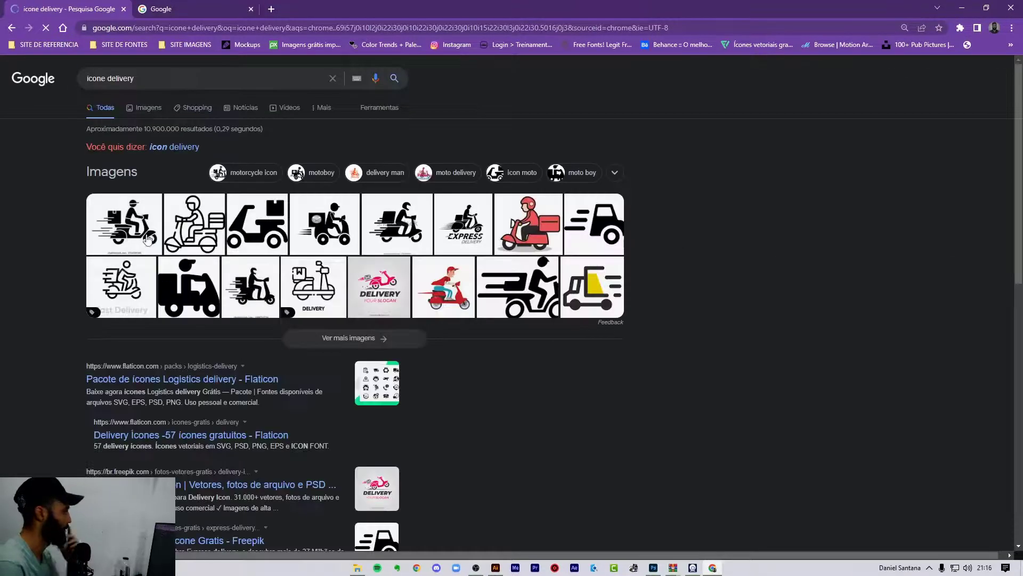
left_click(168, 147)
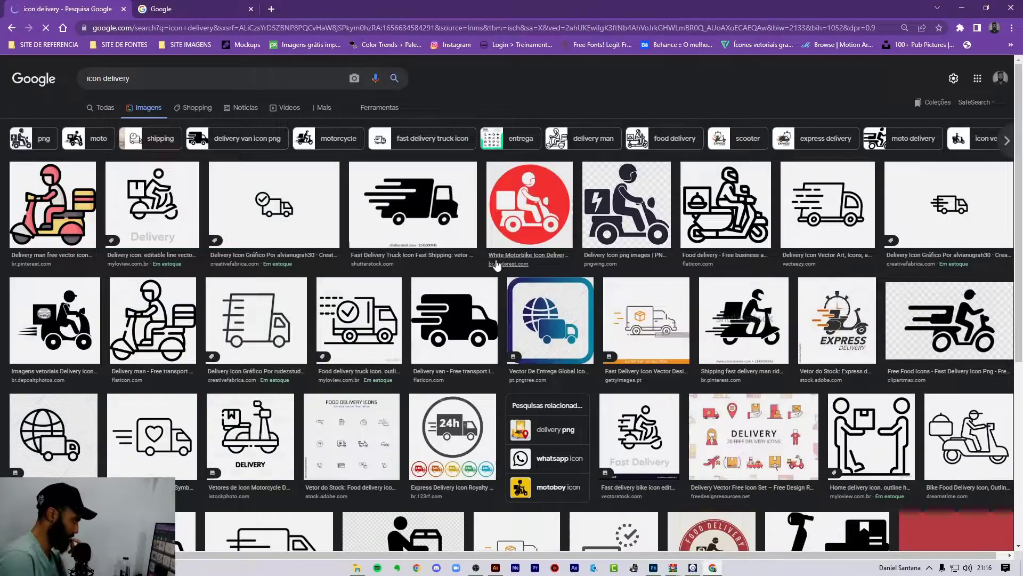
Preview the 'Delivery man' scooter icon in the image results, then go to File Explorer.
scroll(155, 154, "down", 3)
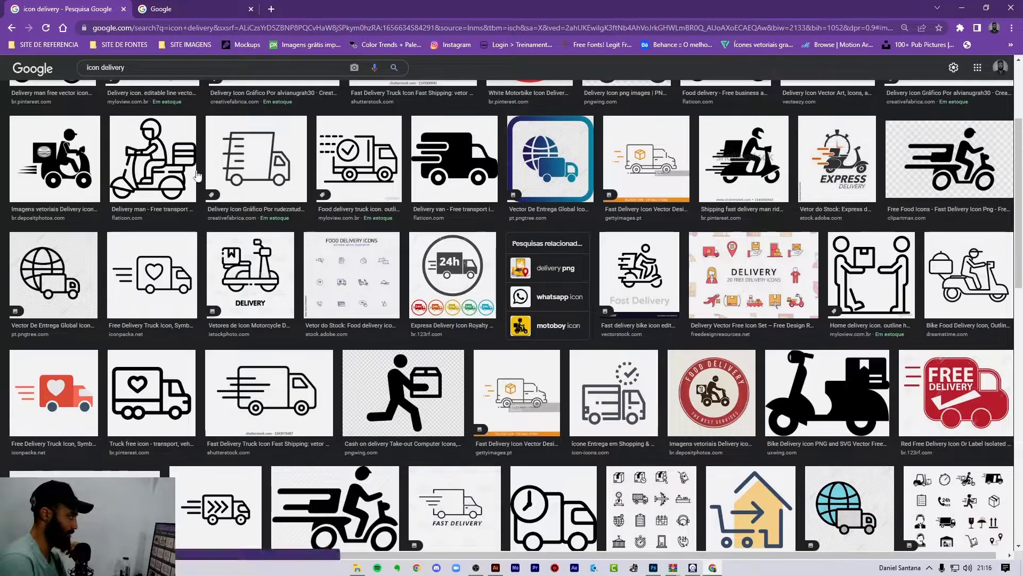
left_click(194, 173)
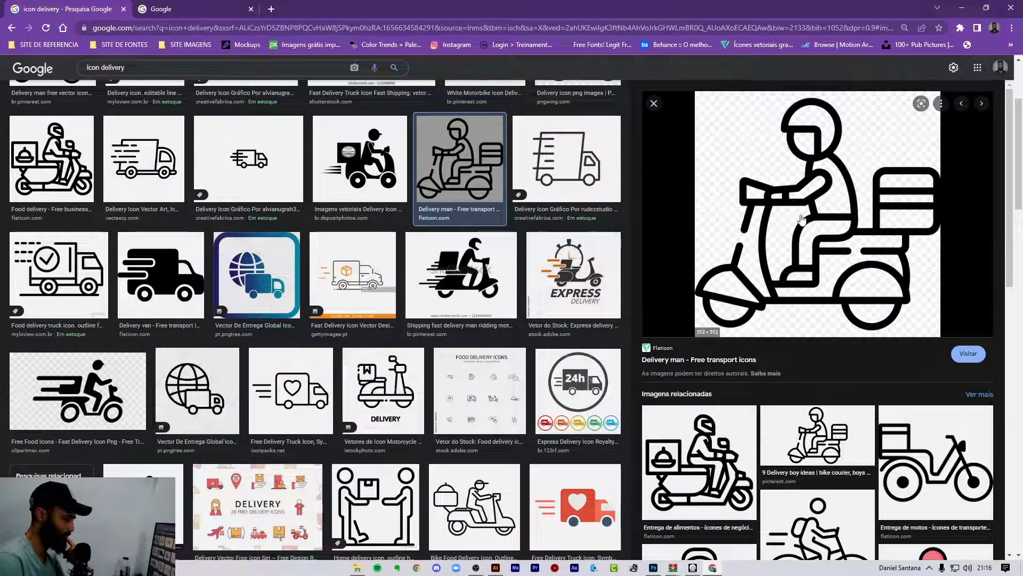
left_click(357, 568)
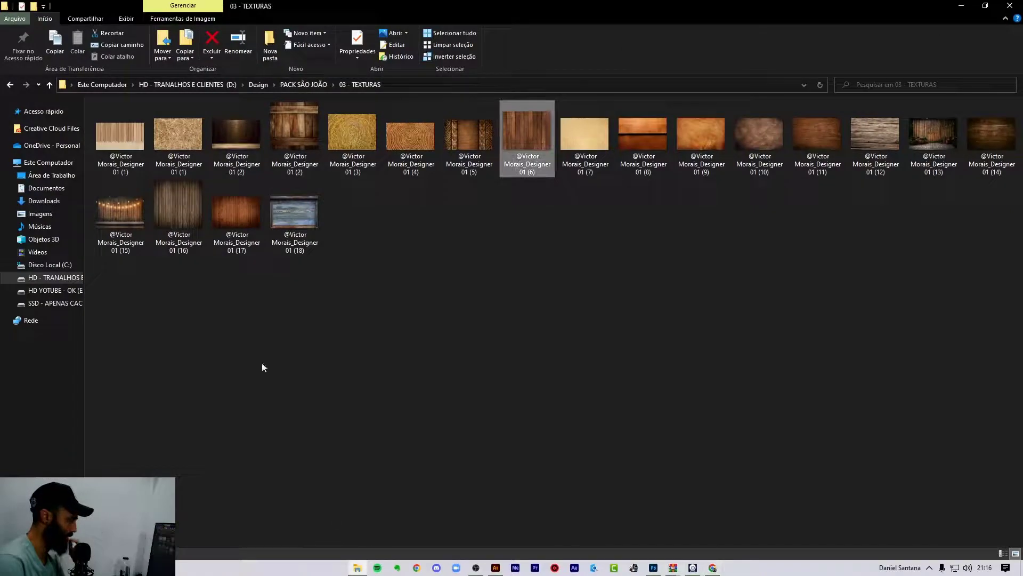
Check the 2830175 scooter icon and ornament files in Downloads, then return to Chrome's search.
left_click(47, 188)
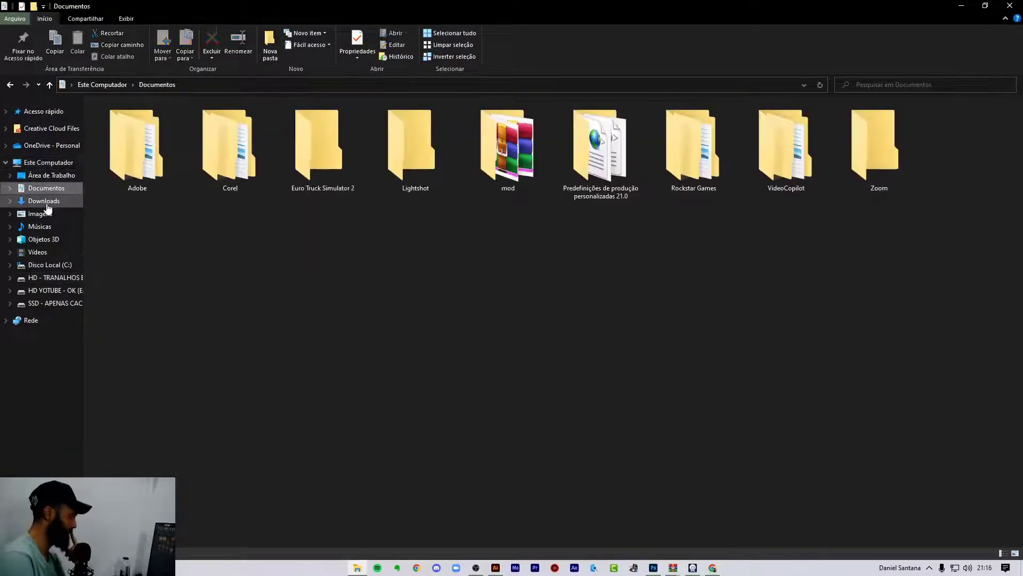
left_click(474, 251)
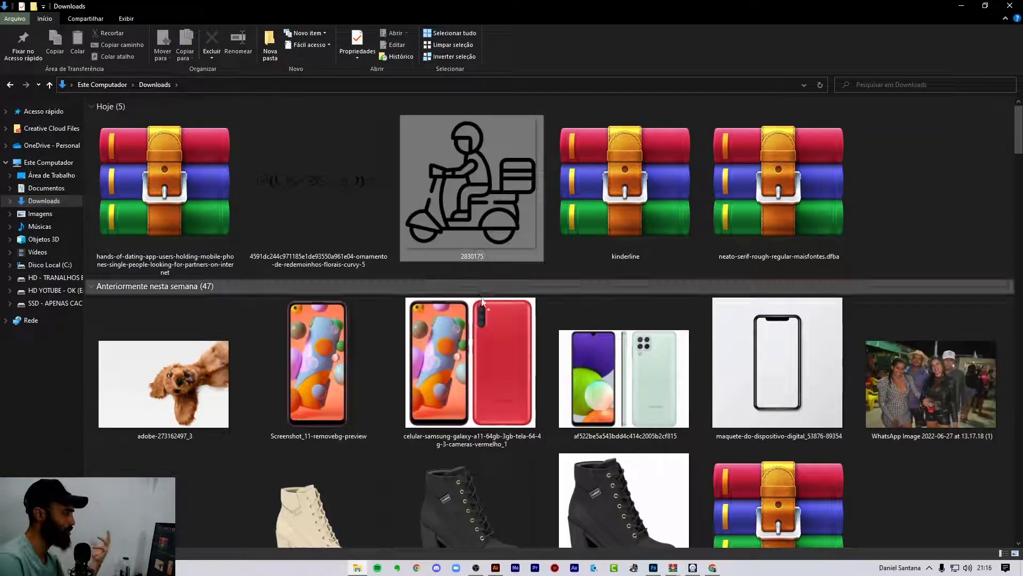
left_click(315, 204)
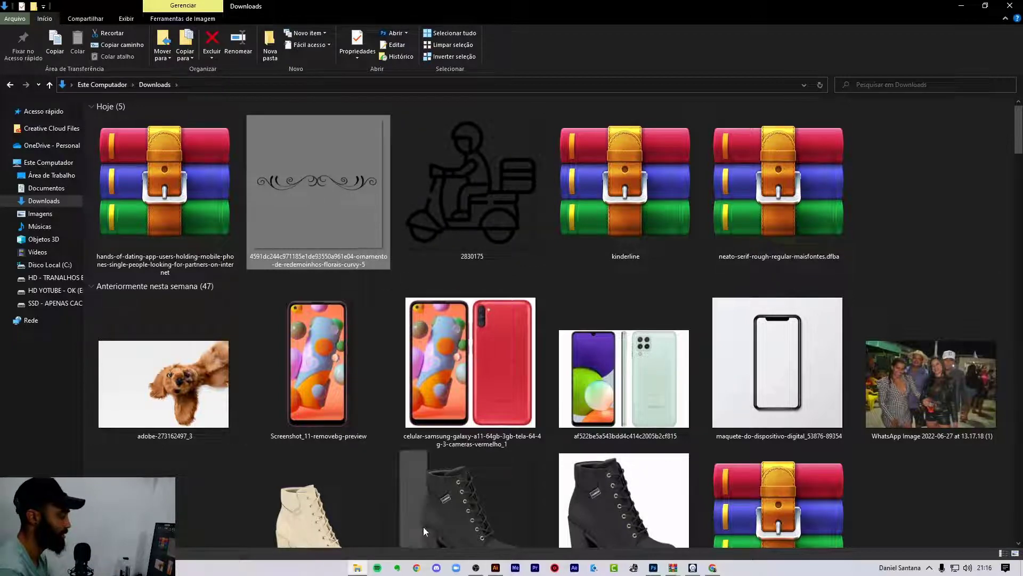
left_click(713, 568)
left_click(122, 68)
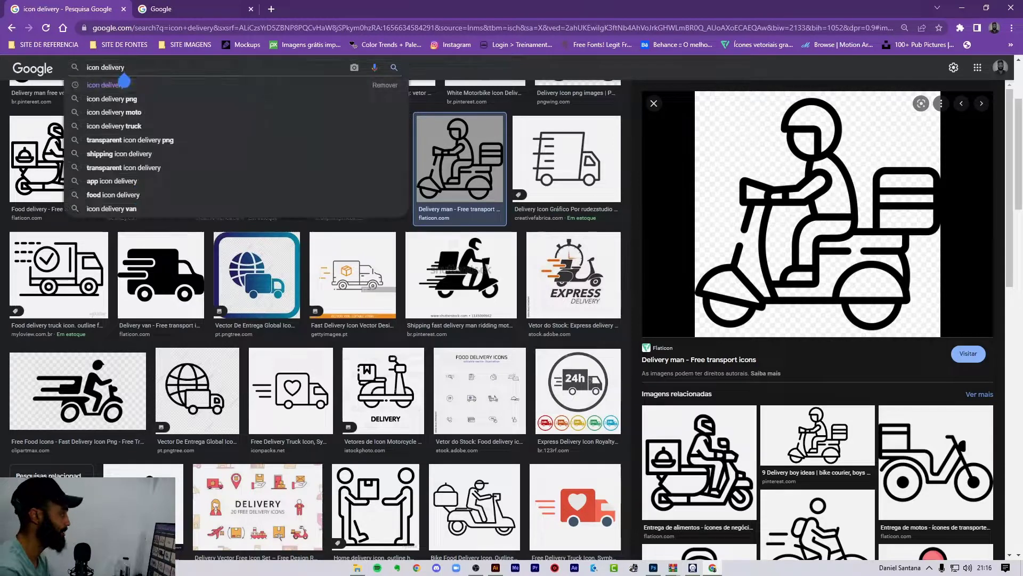
Search Google Images for 'ornamento' and scroll through the decorative flourish results.
triple_click(124, 75)
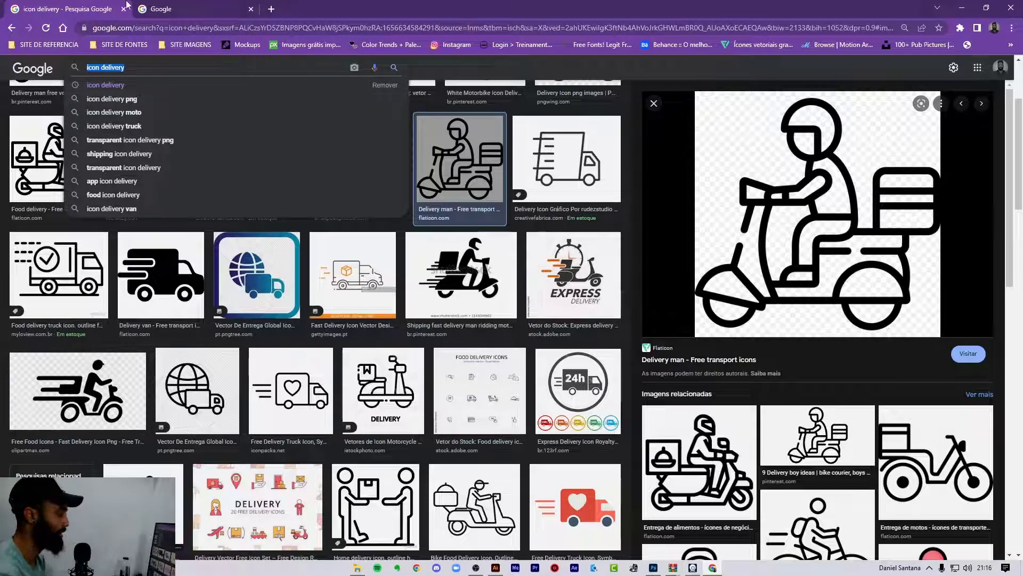
type("orname")
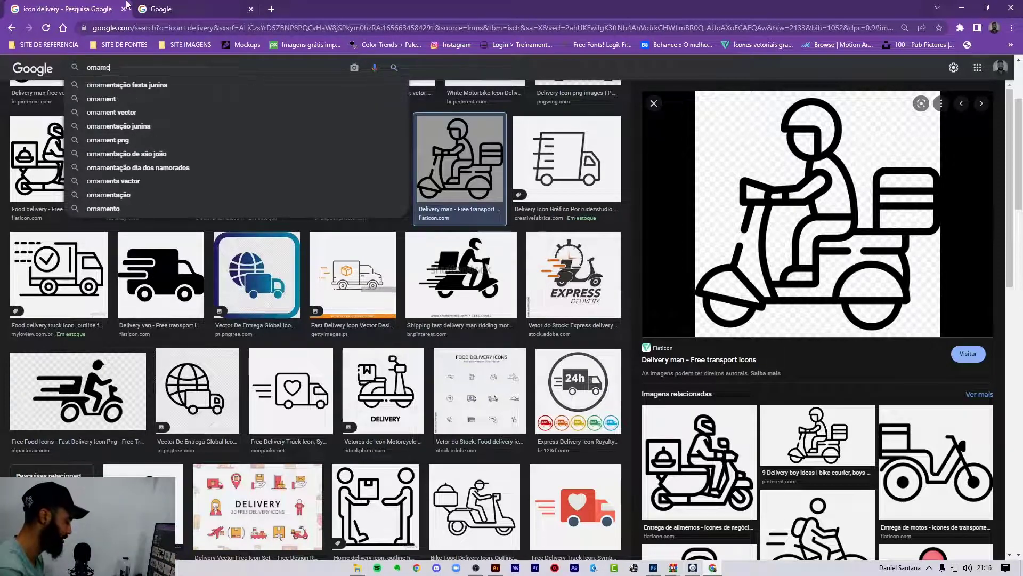
type("nto")
key("Return")
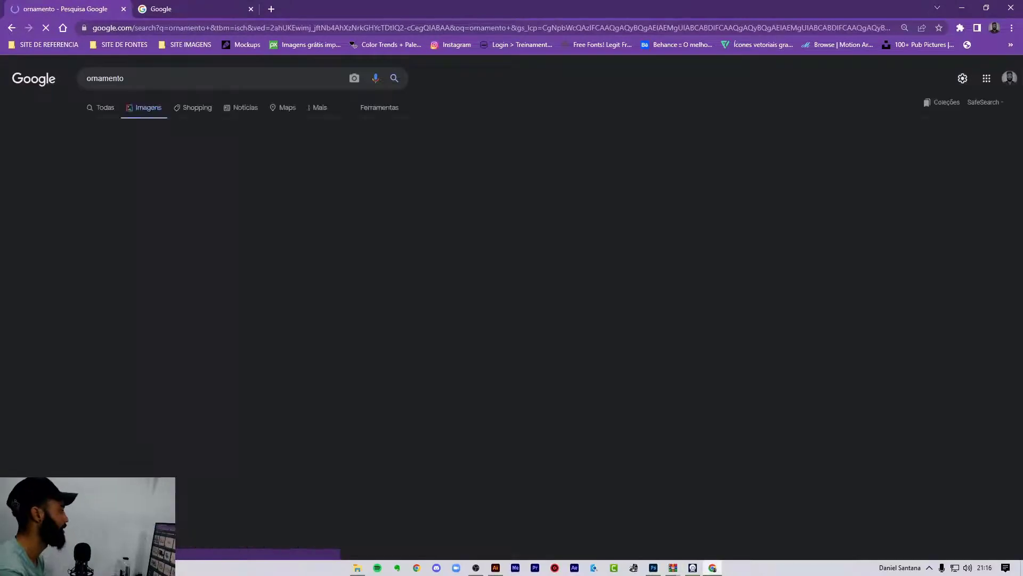
scroll(512, 315, "down", 5)
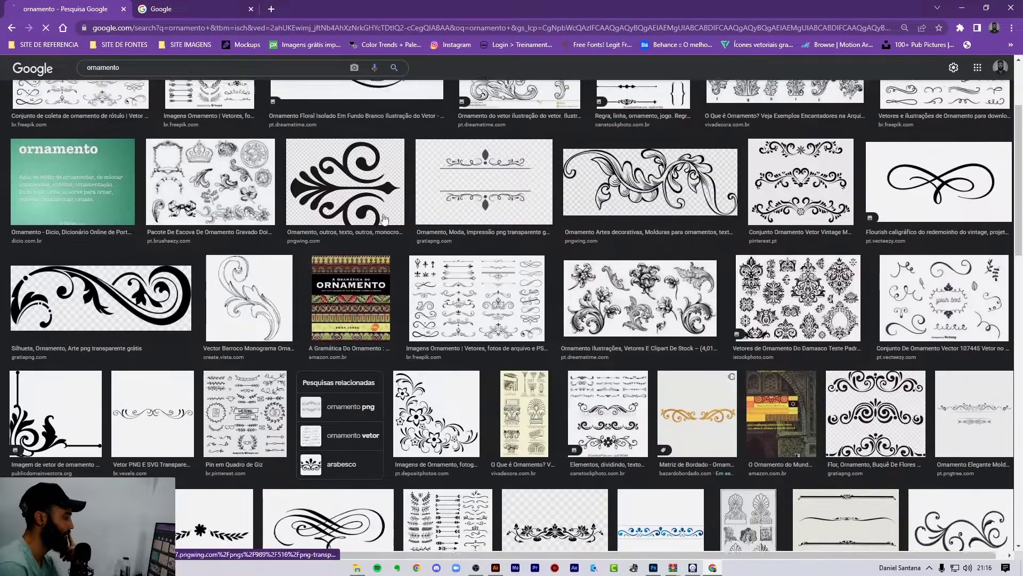
scroll(512, 320, "down", 5)
scroll(511, 320, "down", 5)
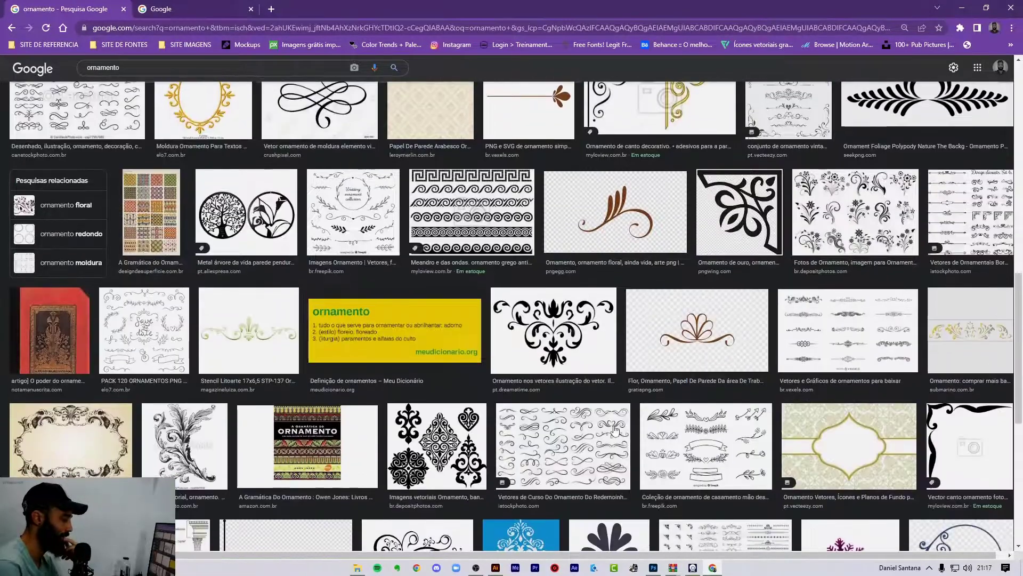
scroll(512, 320, "down", 4)
scroll(494, 340, "down", 1)
scroll(495, 339, "down", 2)
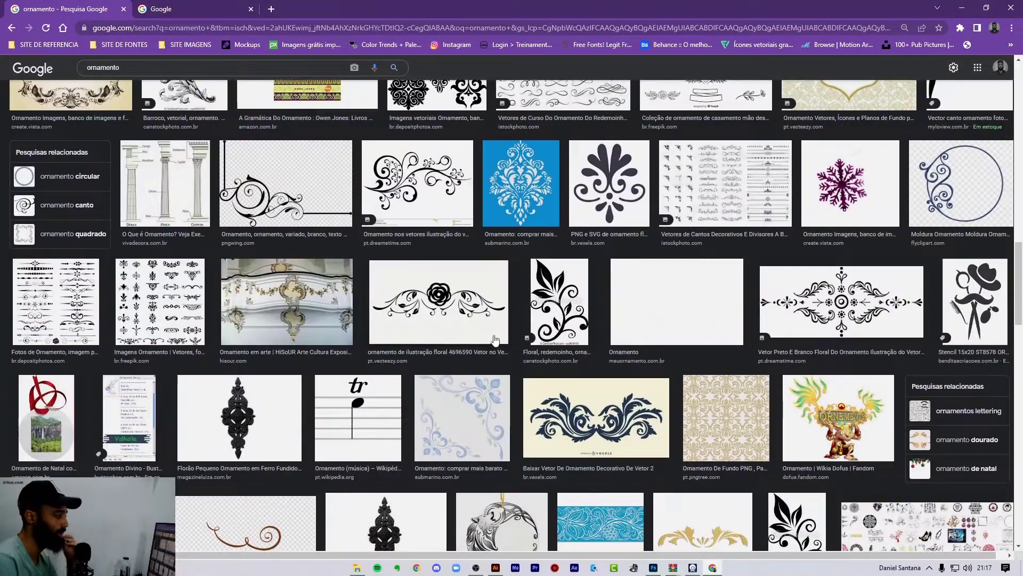
scroll(512, 320, "down", 4)
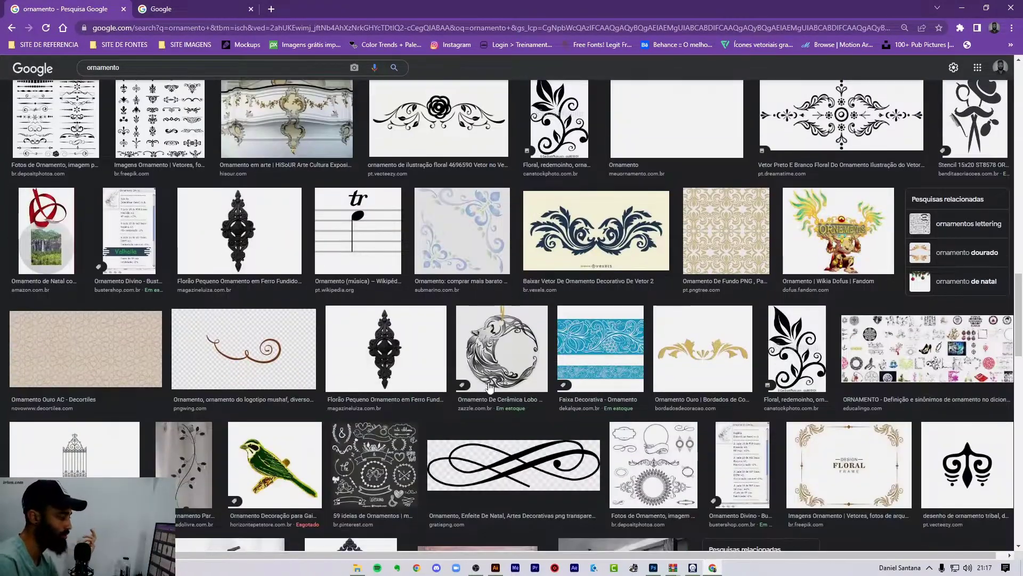
scroll(512, 320, "down", 5)
scroll(512, 320, "down", 4)
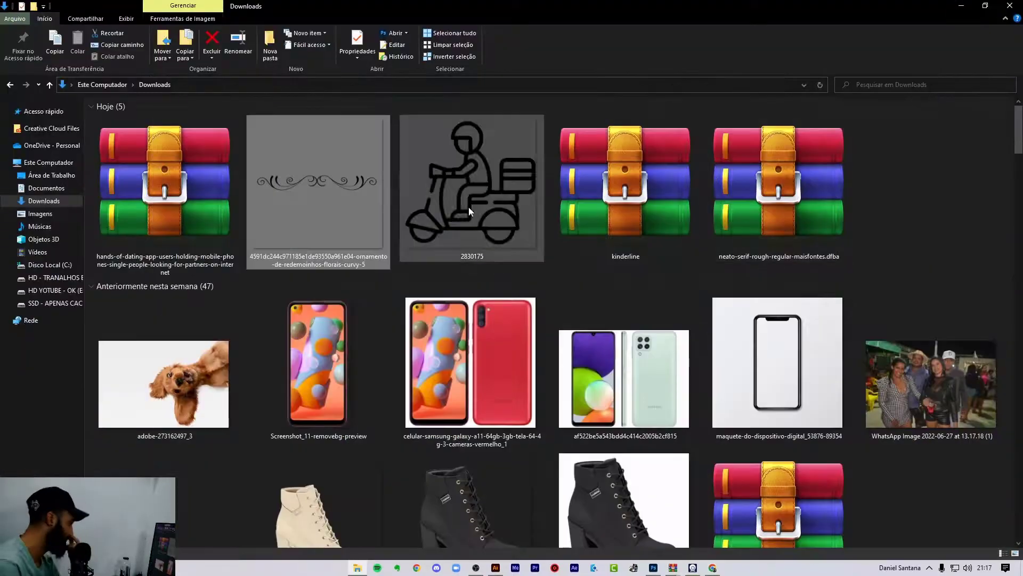
Select the 2830175 scooter icon along with the ornament and drag both to Photoshop.
left_click(482, 250)
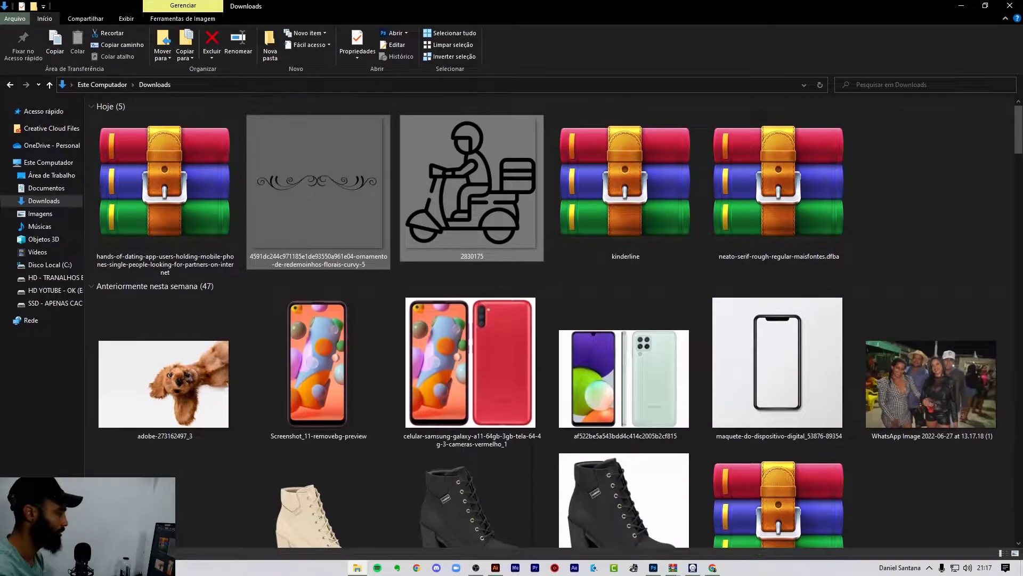
left_click_drag(503, 201, 590, 539)
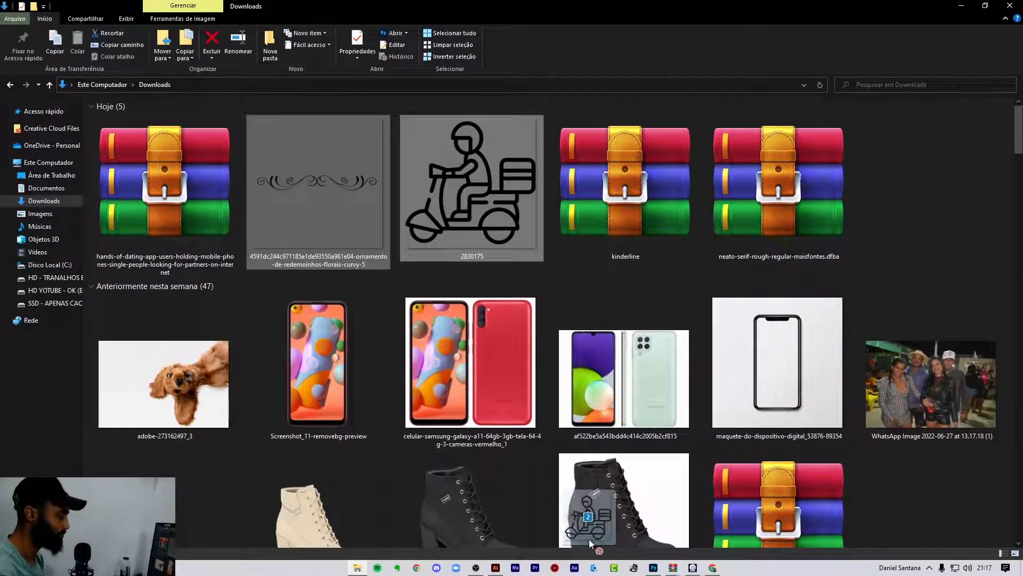
Place both images in the flyer, with the scooter shrunk to about 3%, flipped horizontally, above the title.
mouse_move(590, 539)
left_mouse_down()
mouse_move(651, 571)
mouse_move(560, 379)
left_mouse_up()
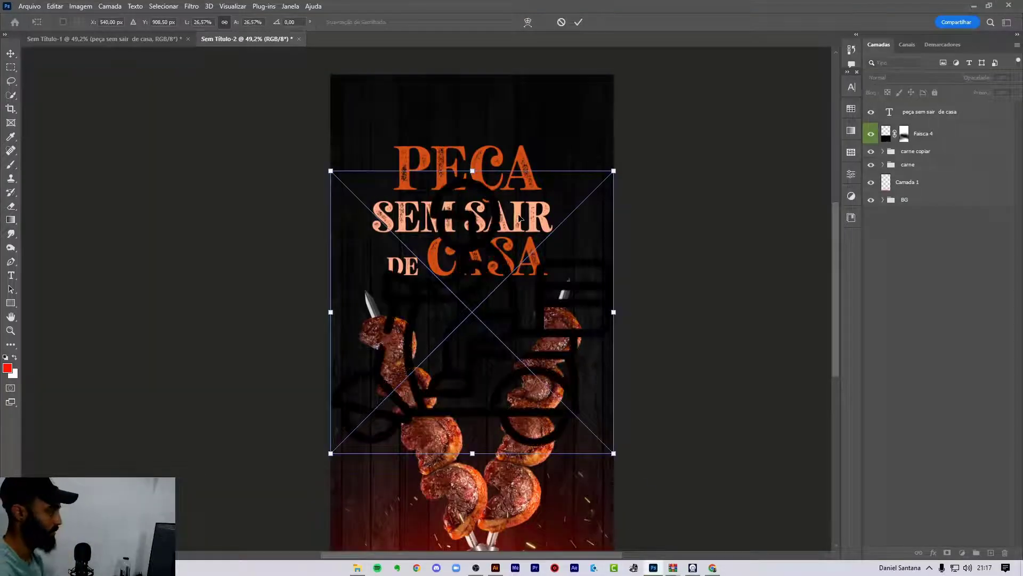
key("Return")
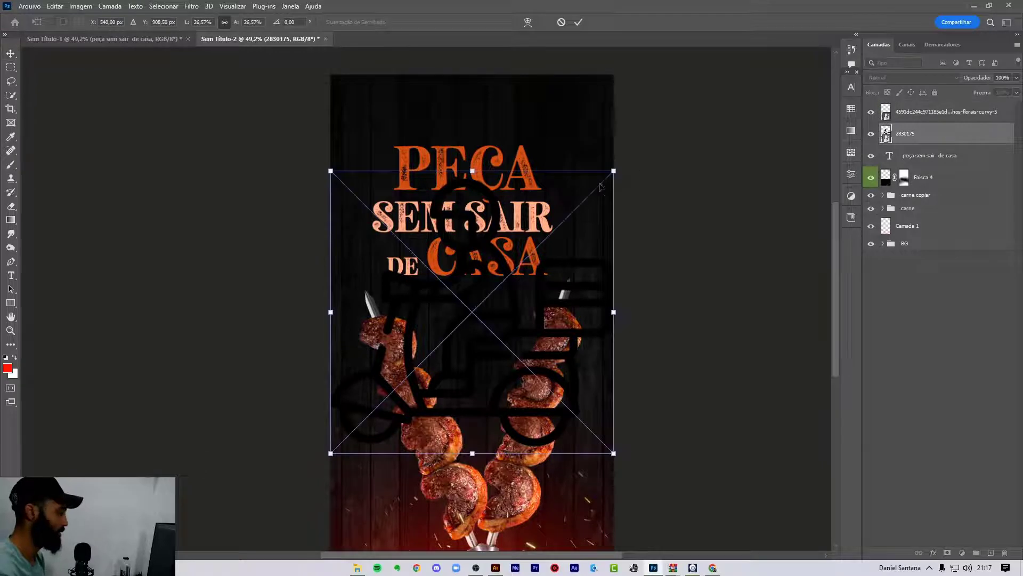
mouse_move(613, 171)
left_mouse_down()
mouse_move(501, 275)
mouse_move(483, 215)
mouse_move(482, 94)
mouse_move(472, 125)
left_mouse_up()
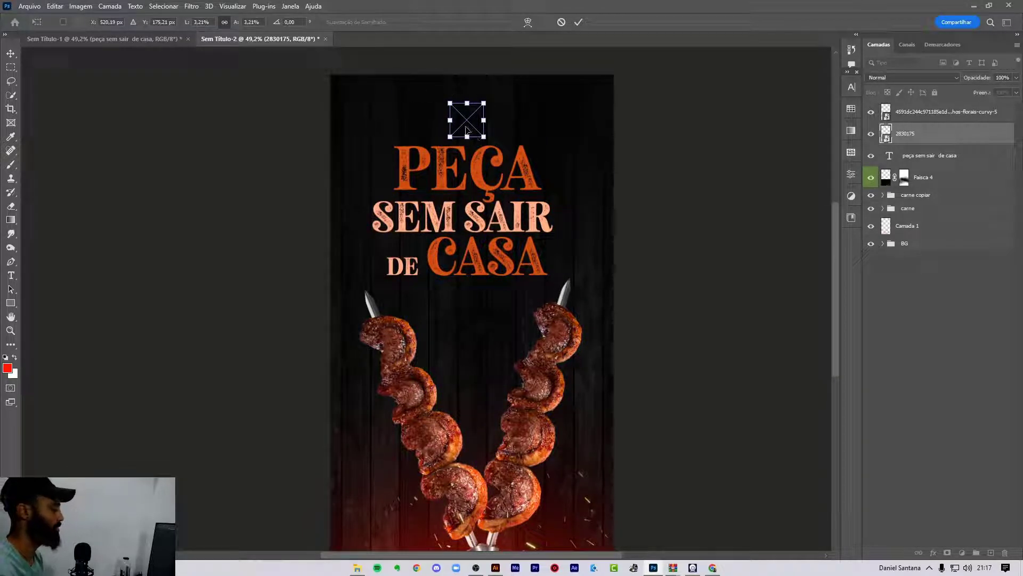
right_click(466, 129)
left_click(510, 325)
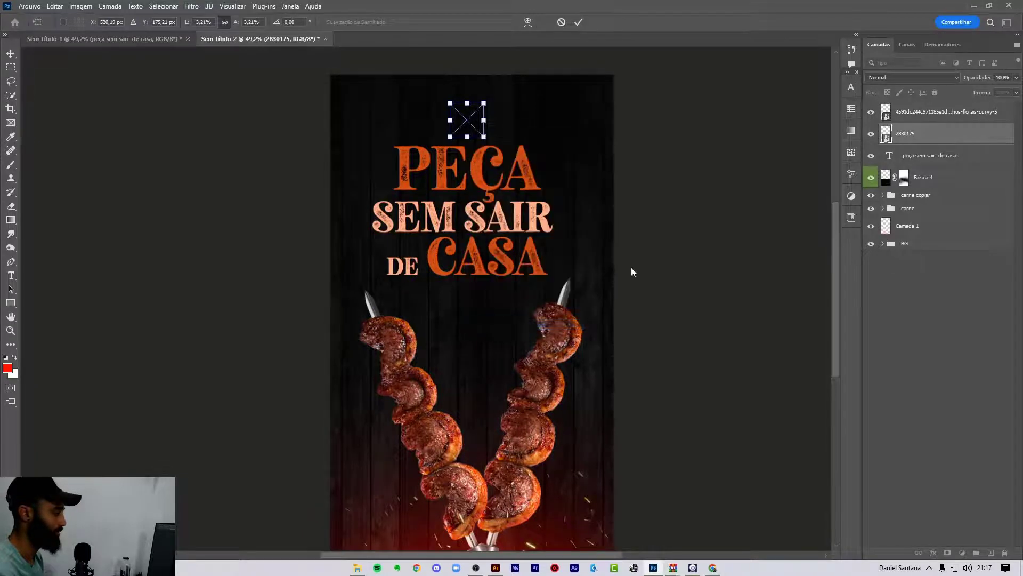
left_click(910, 314)
left_click(949, 135)
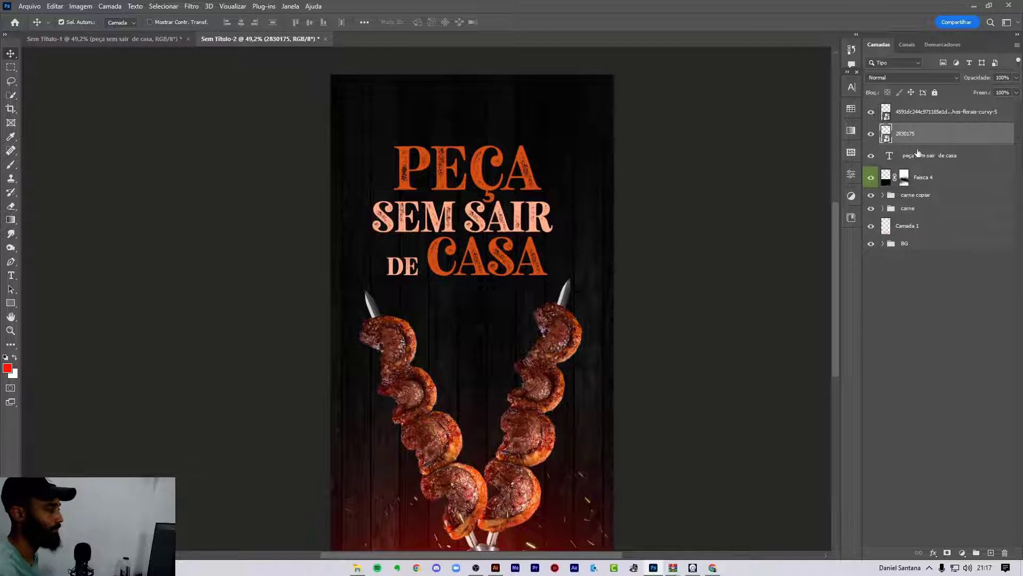
Give layer 2830175 a Color Overlay of peach #ffc0a2, lightened from the sampled title orange.
double_click(932, 144)
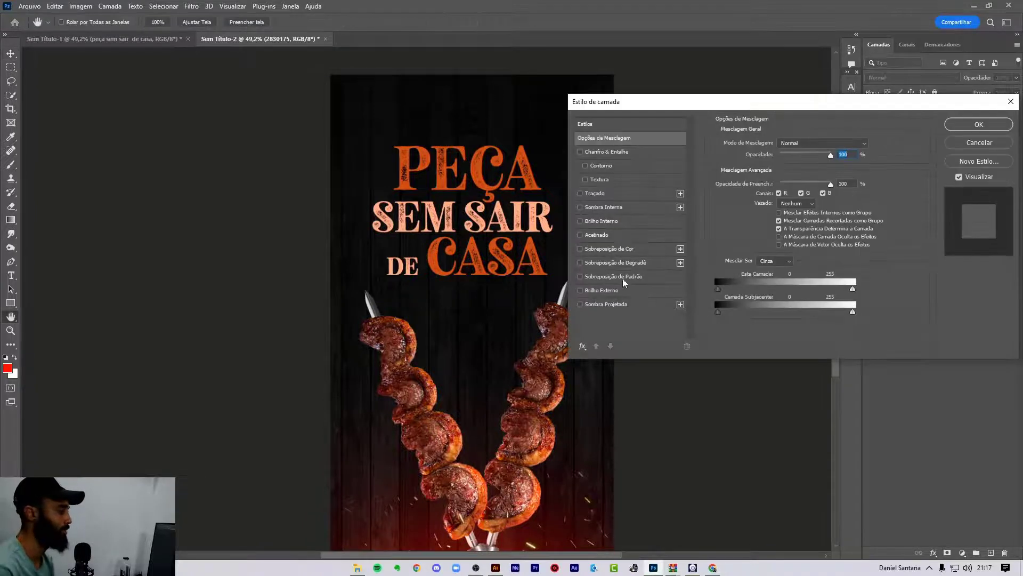
left_click_drag(647, 117, 642, 75)
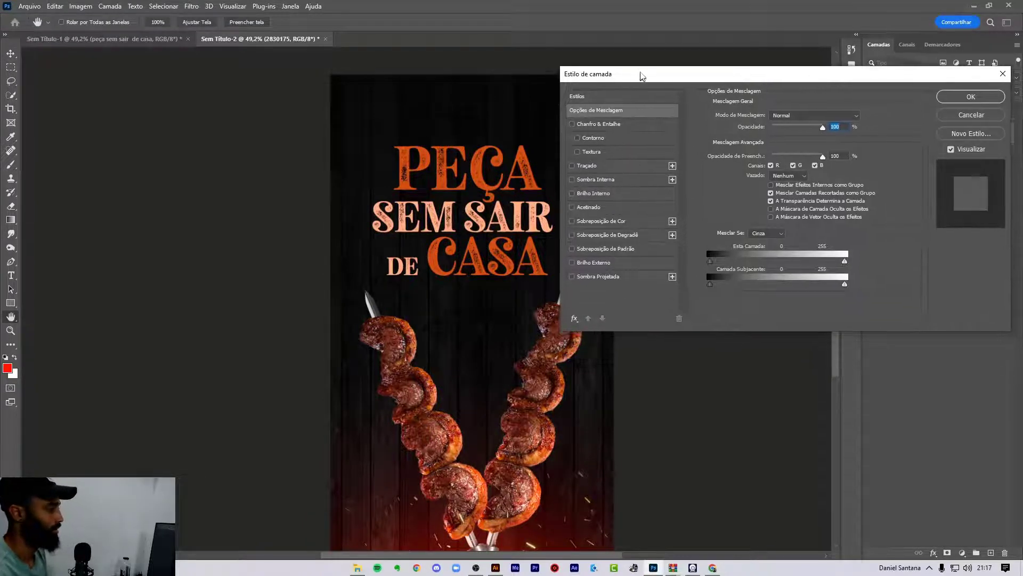
left_click(633, 226)
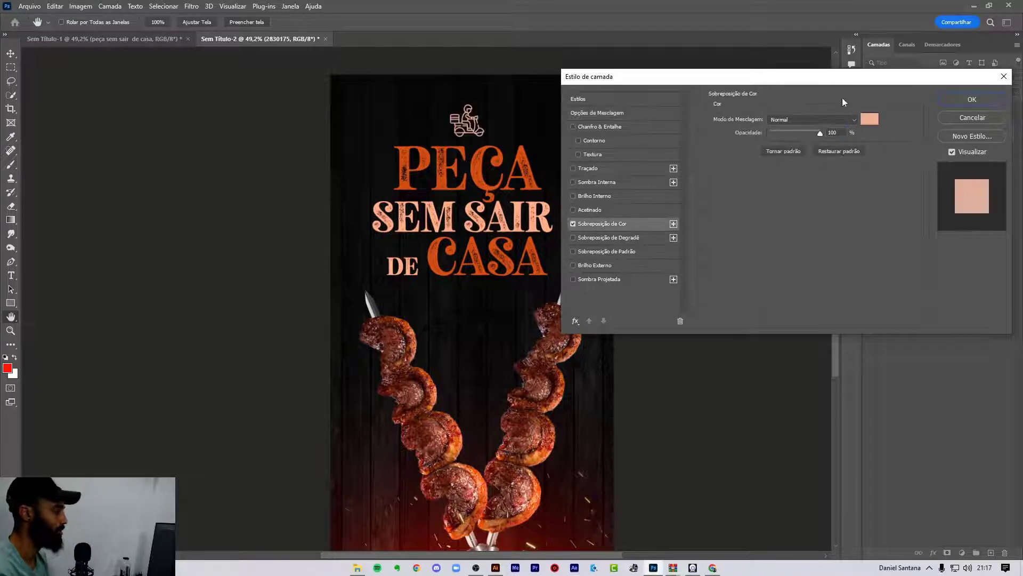
left_click(867, 120)
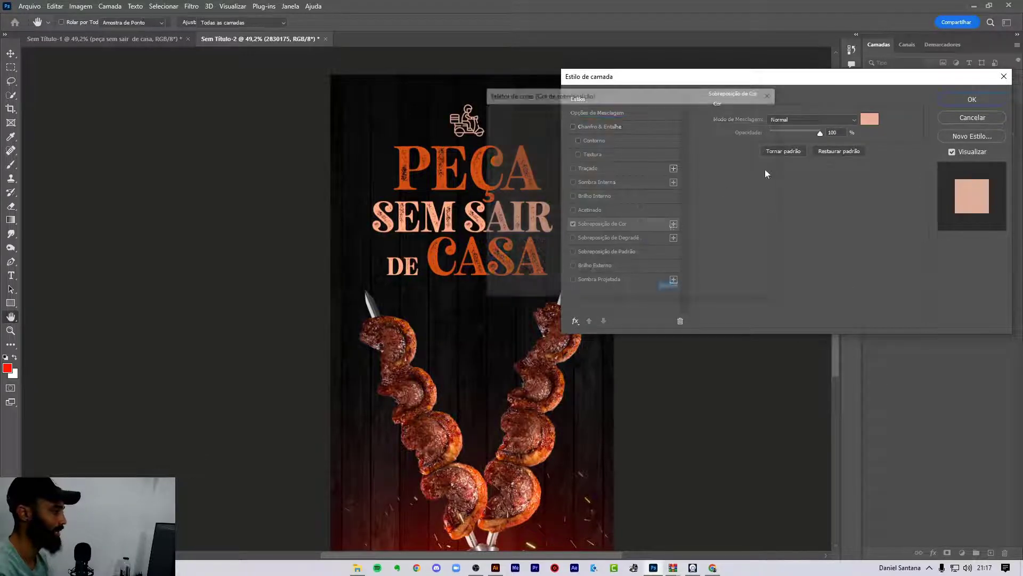
left_click(472, 203)
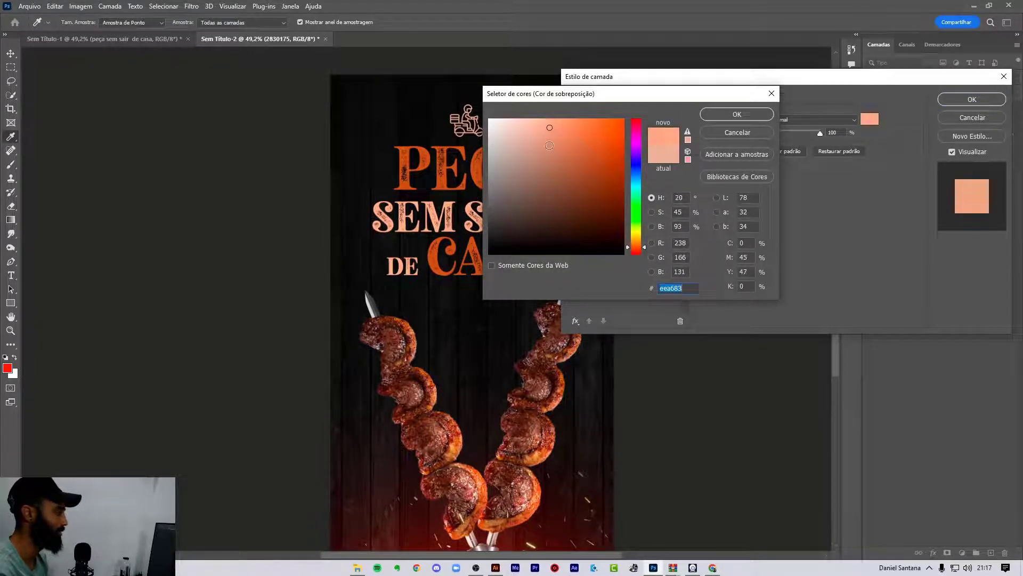
left_click_drag(540, 123, 538, 118)
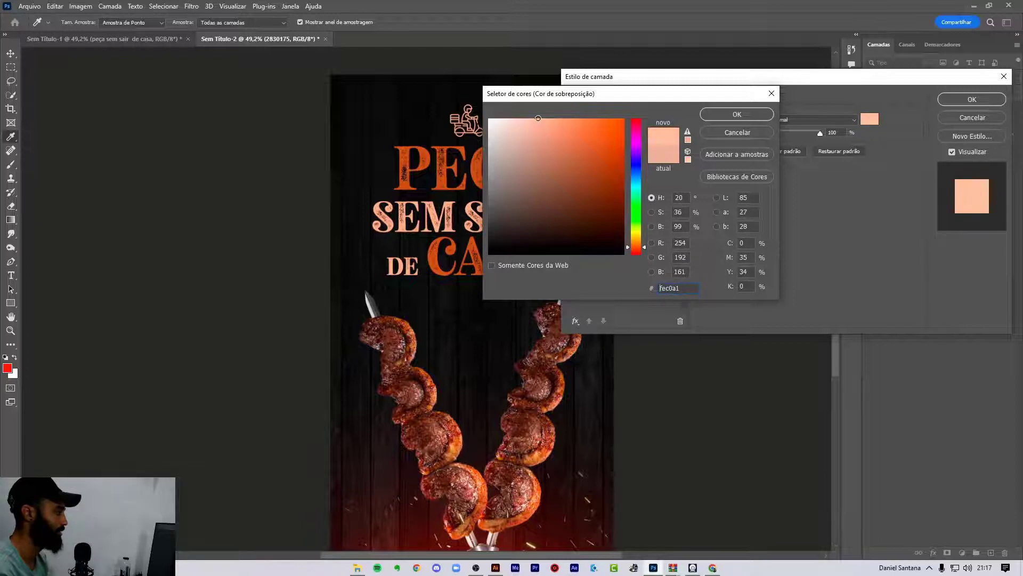
left_click(724, 115)
key("Return")
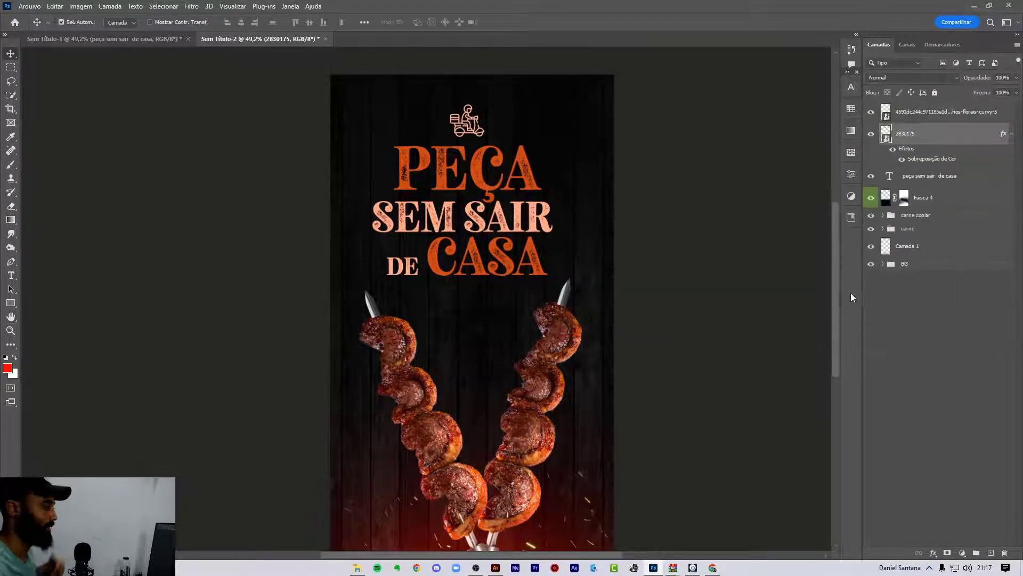
Scale the ornament to about 206% and centre it below CASA, above the skewers.
left_click(935, 113)
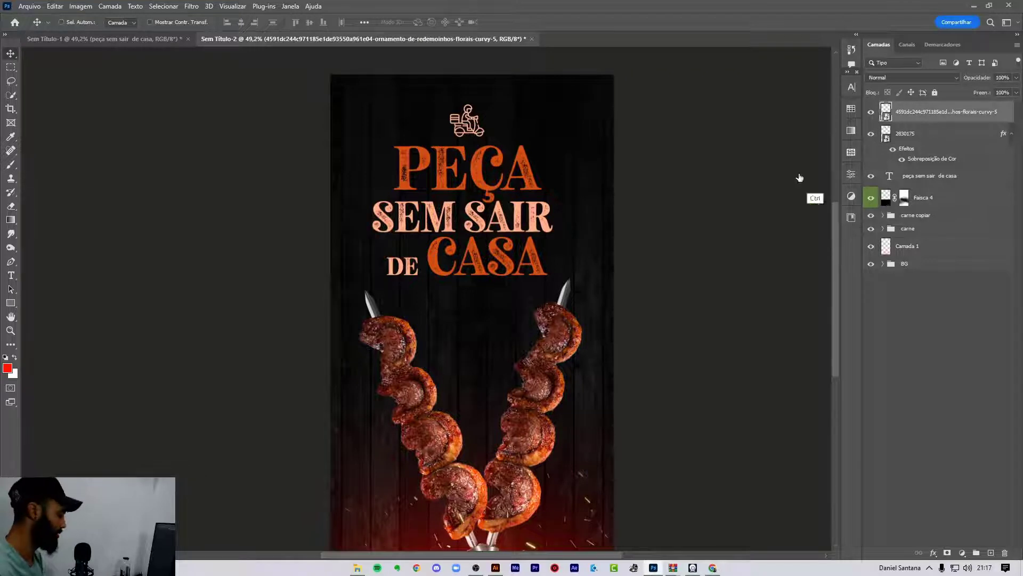
key("ctrl+t")
left_click_drag(499, 284, 523, 260)
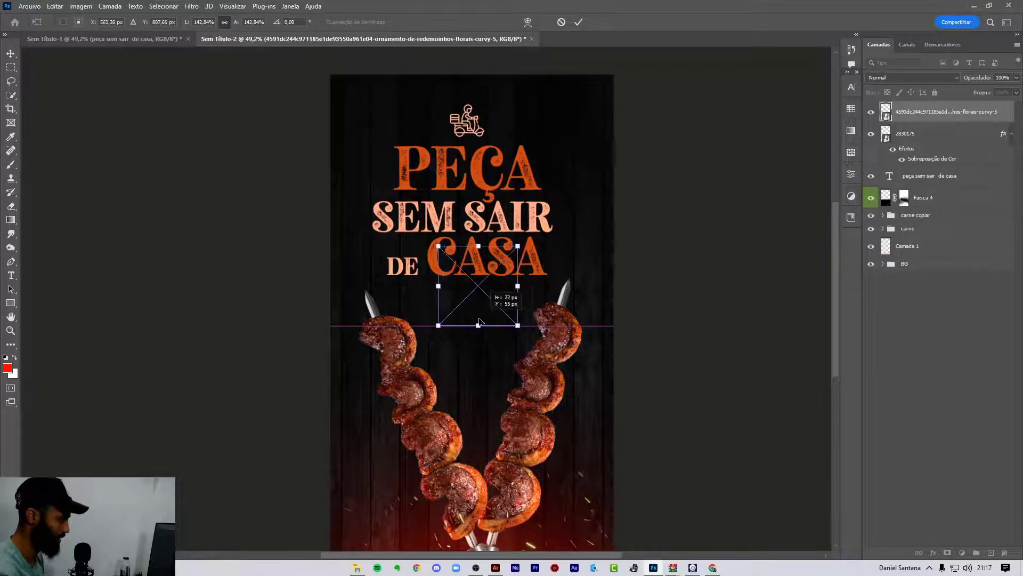
left_click_drag(491, 334, 479, 323)
left_click_drag(511, 249, 527, 227)
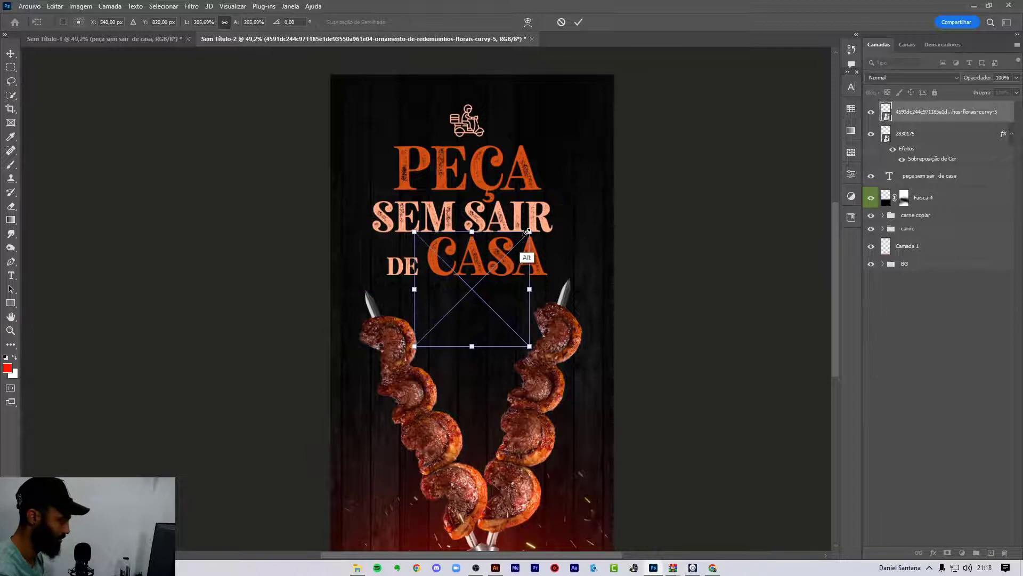
left_click_drag(505, 291, 499, 297)
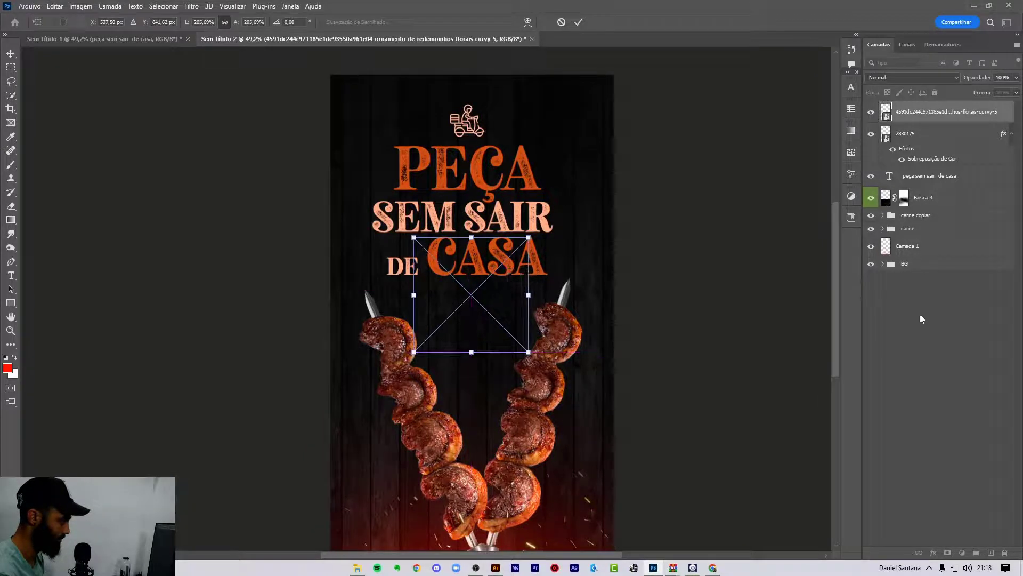
key("Return")
left_click(926, 157)
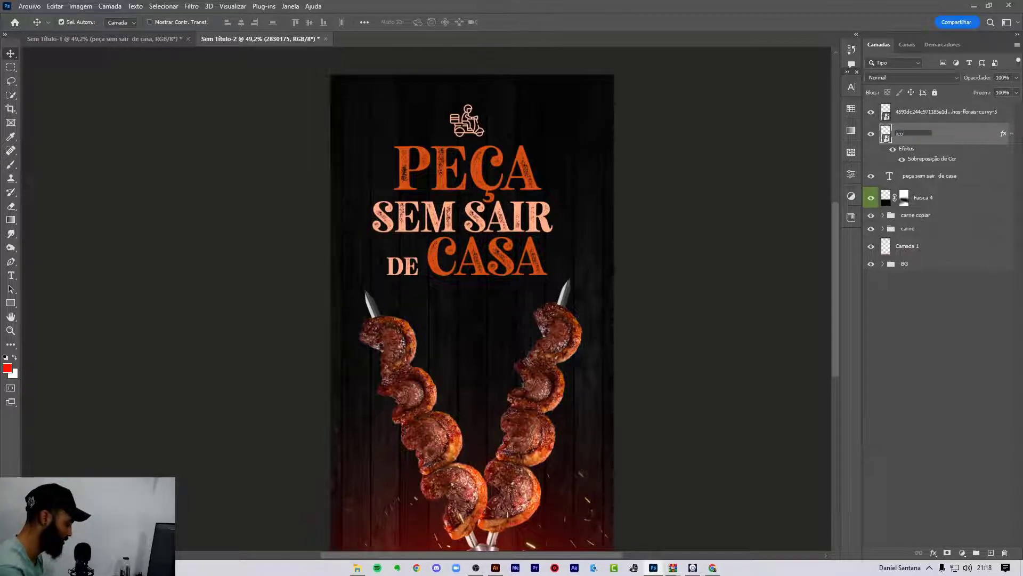
Name the layers 'icone' and 'ornamento', then copy icone's peach Color Overlay onto ornamento.
type("ne")
key("Return")
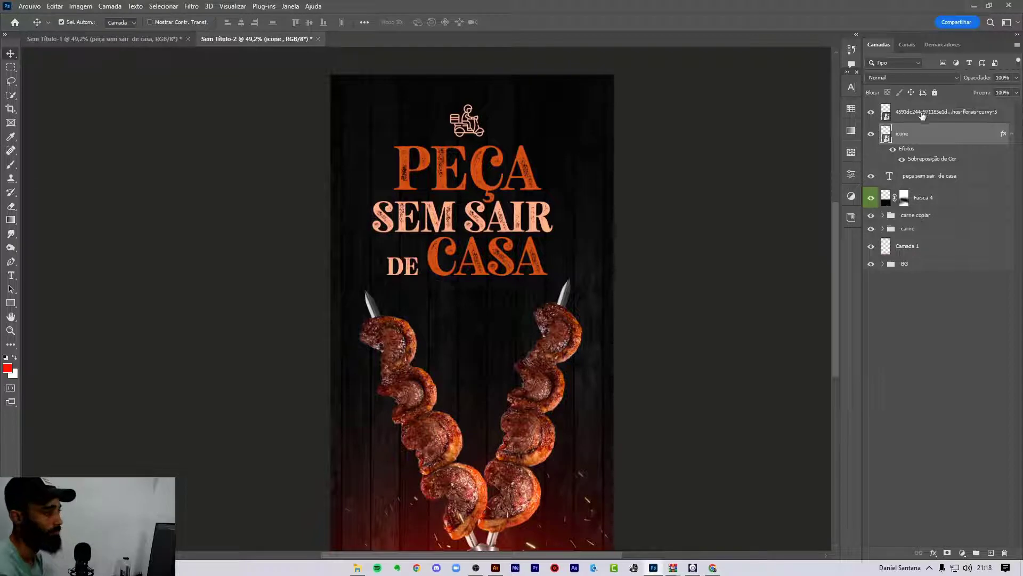
double_click(922, 112)
type("oenament")
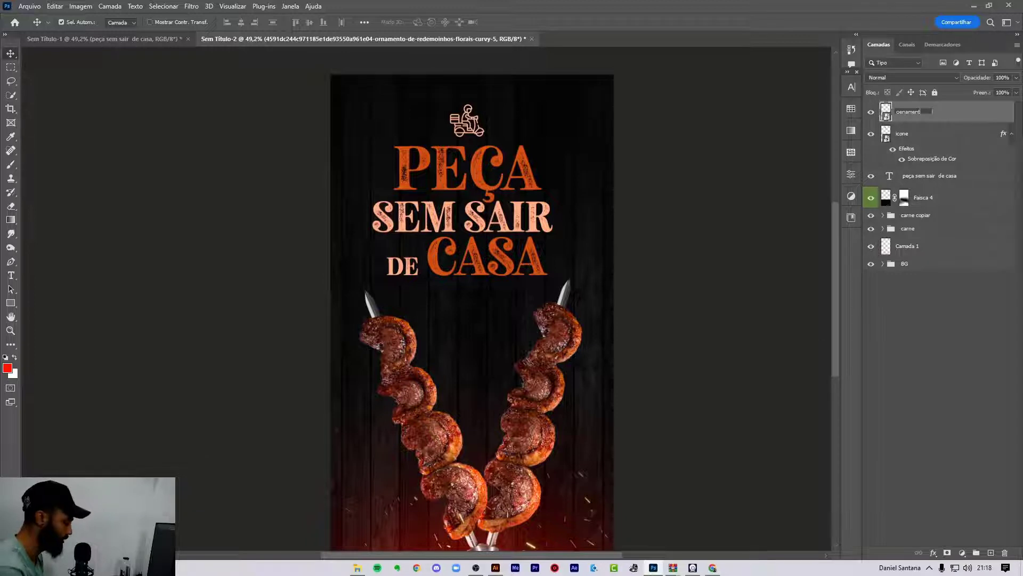
type("o")
key("Return")
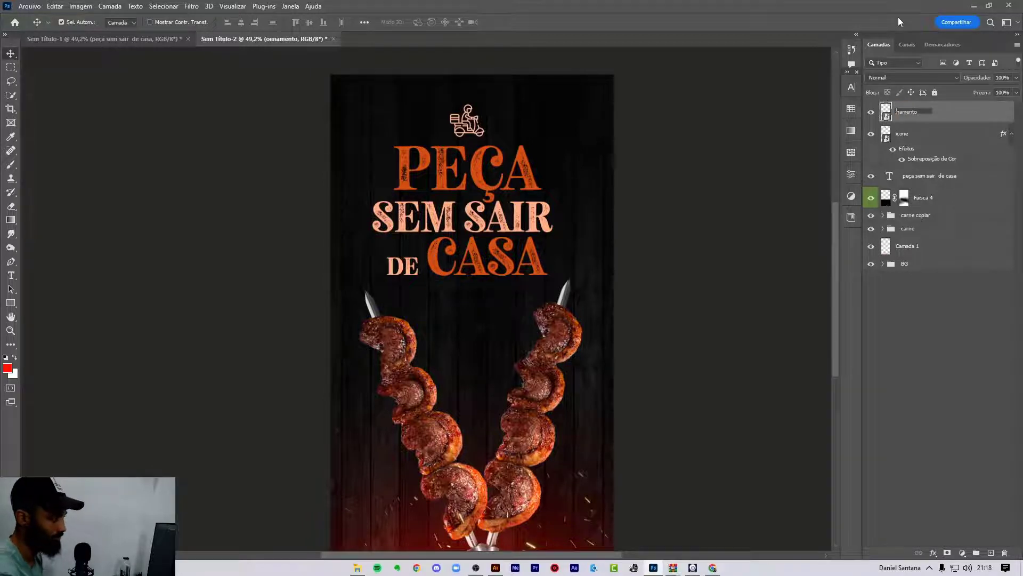
type("ornamento")
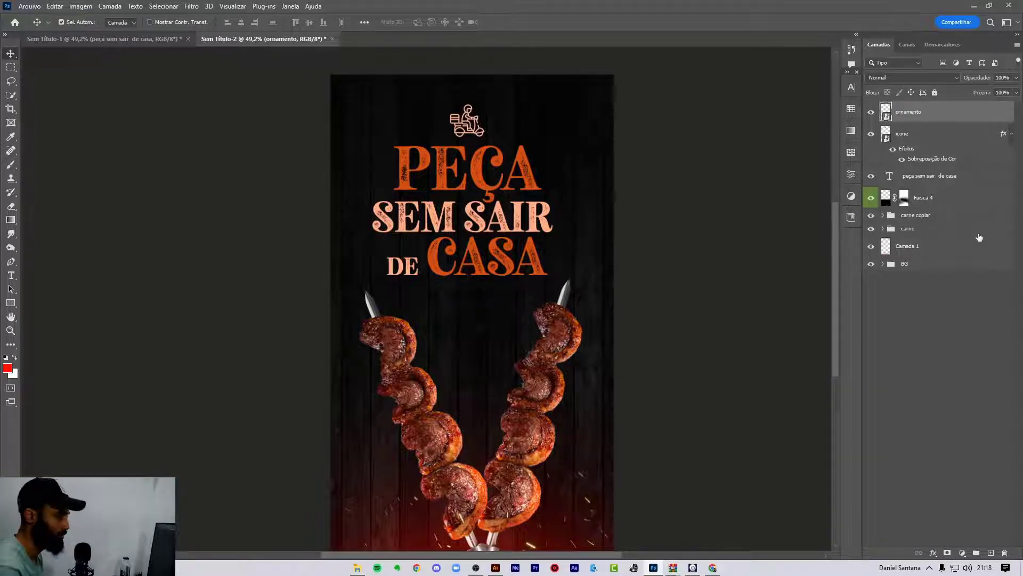
left_click(901, 145)
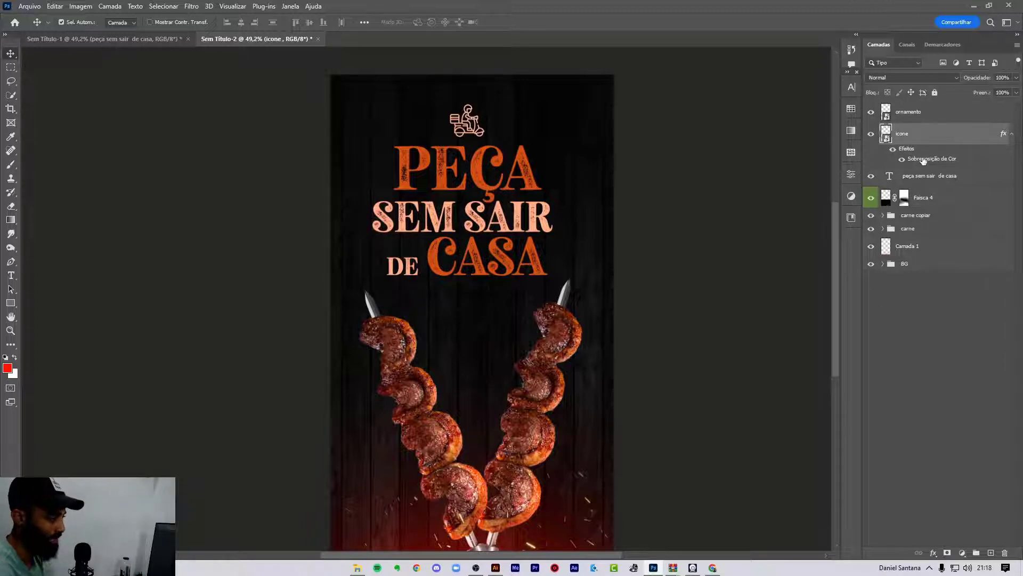
left_click_drag(947, 162, 933, 121)
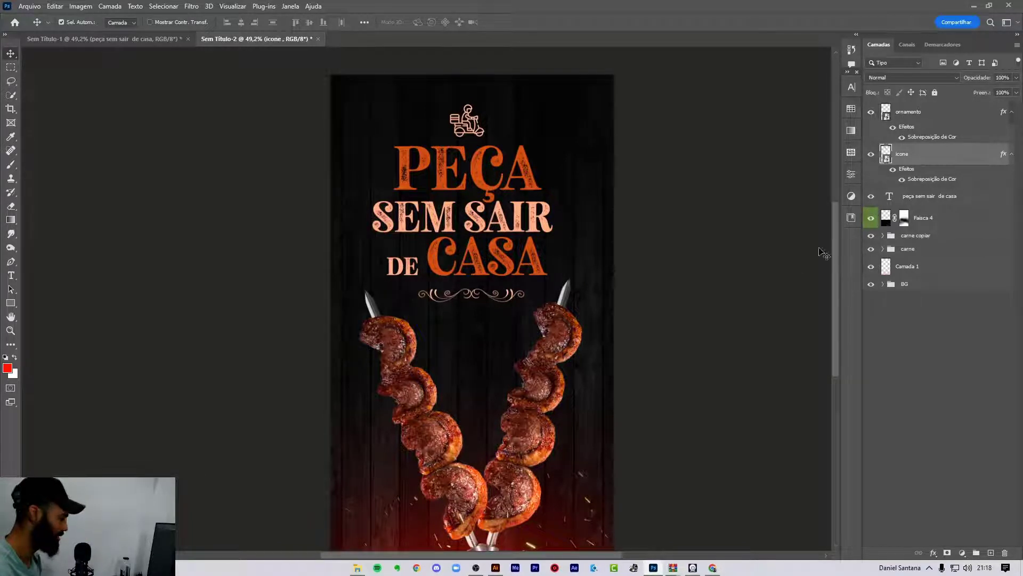
Delete the word DE from the PEÇA SEM SAIR DE CASA title text.
key("t")
left_click_drag(428, 262, 379, 275)
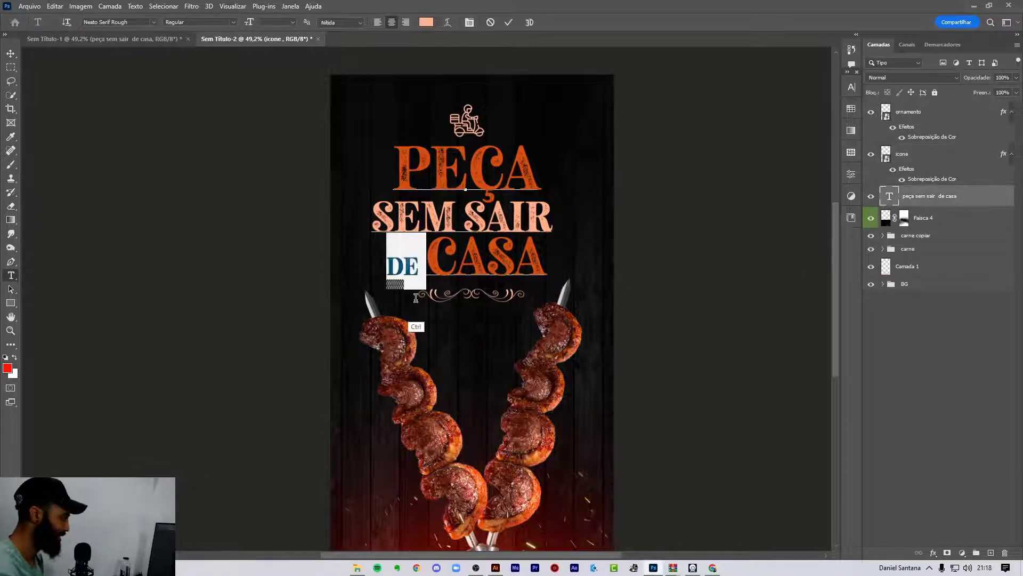
key("BackSpace")
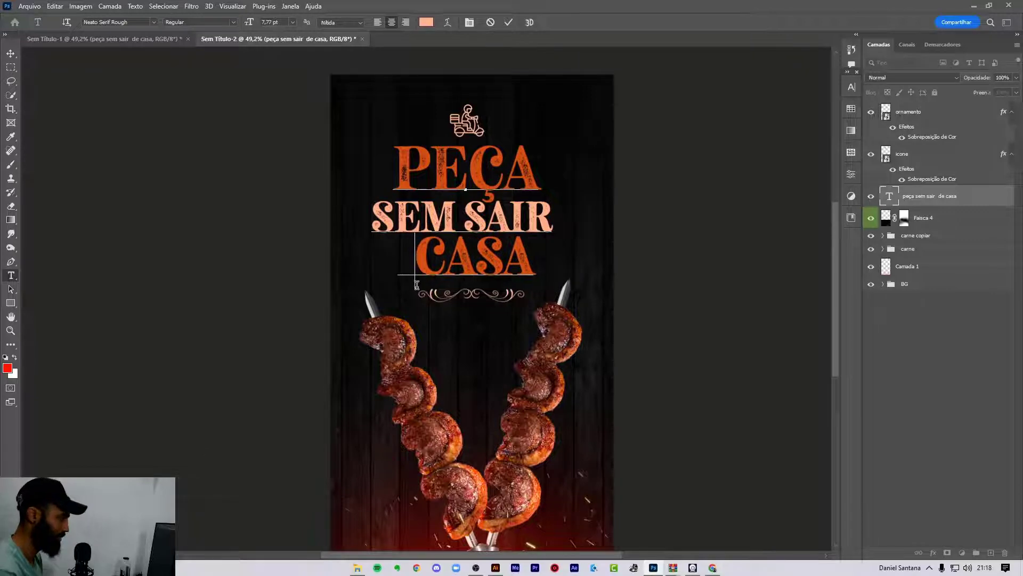
left_click(974, 361)
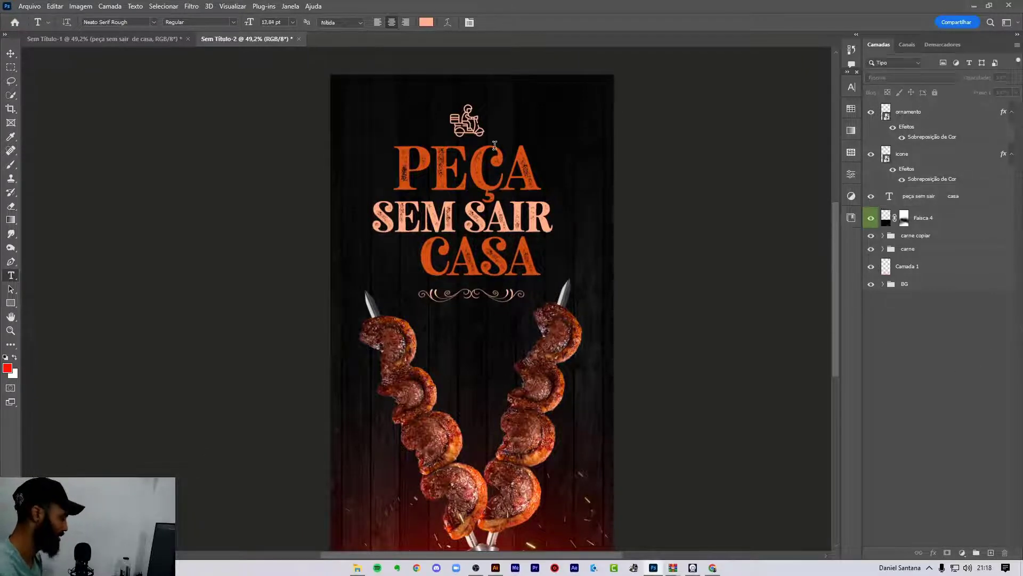
Add DE as a new text layer, move it beside CASA and shrink it.
left_click(385, 111)
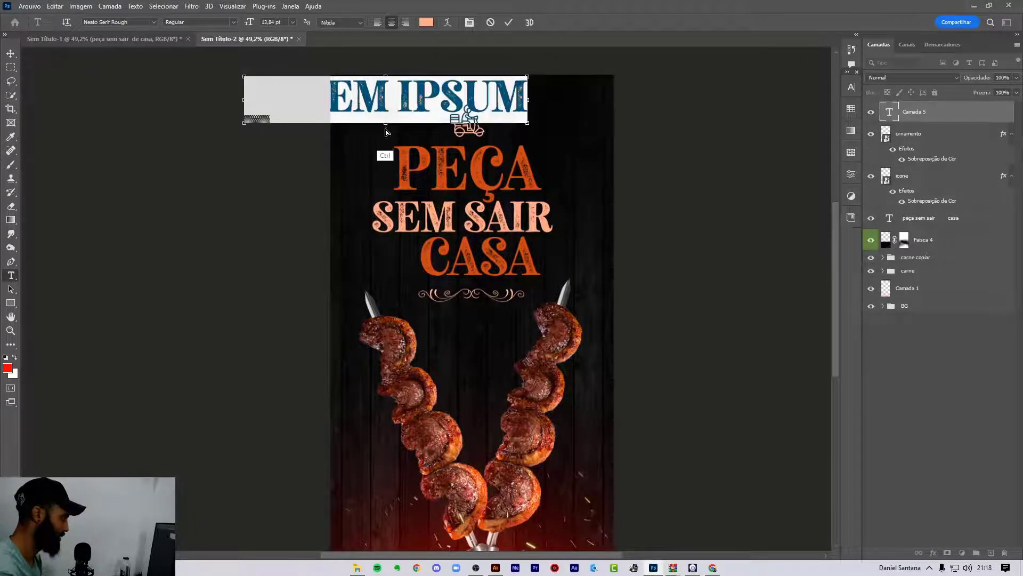
type("DE")
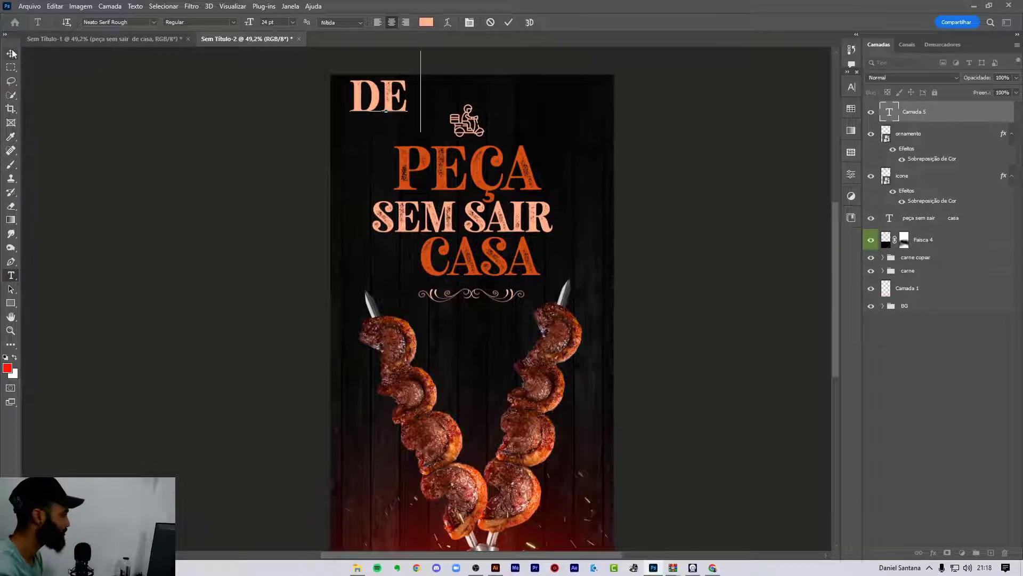
left_click(12, 53)
mouse_move(400, 82)
left_mouse_down()
mouse_move(424, 237)
mouse_move(429, 213)
mouse_move(410, 236)
left_mouse_up()
key("ctrl+t")
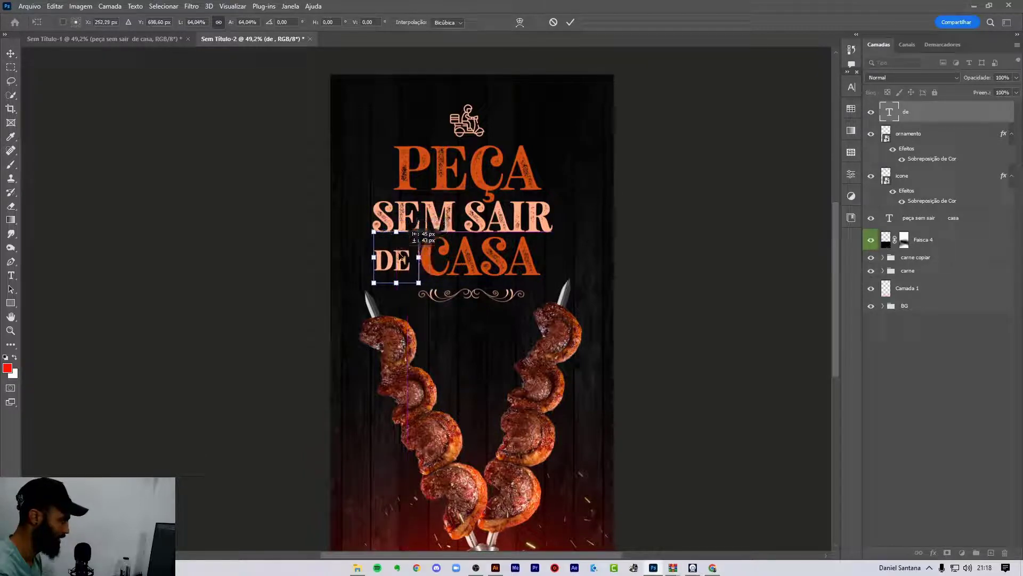
key("Return")
Zoom in on DE CASA, raise DE slightly, and edit the title to push CASA right.
key("z")
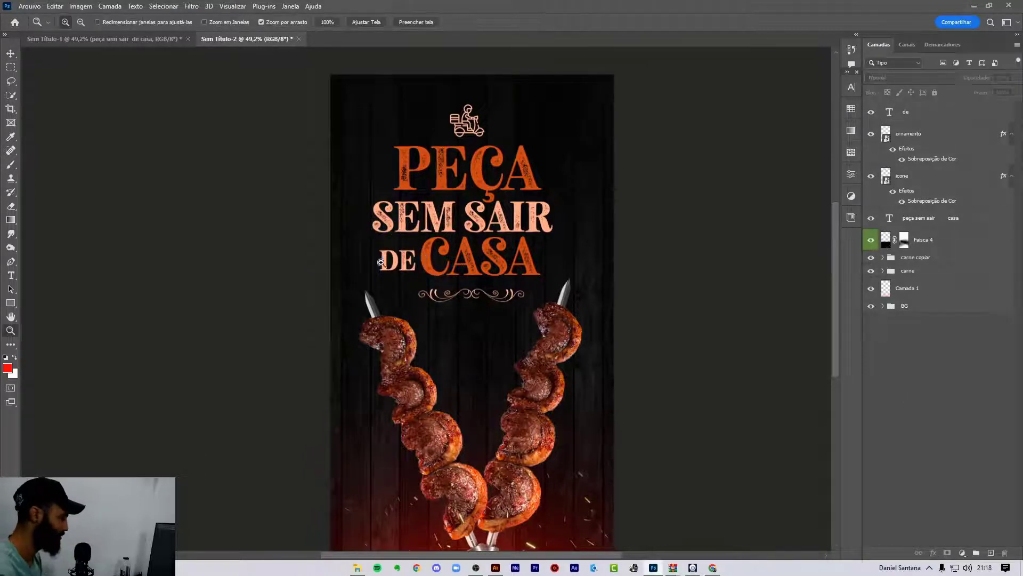
left_click(418, 263)
key("v")
scroll(405, 311, "up", 2)
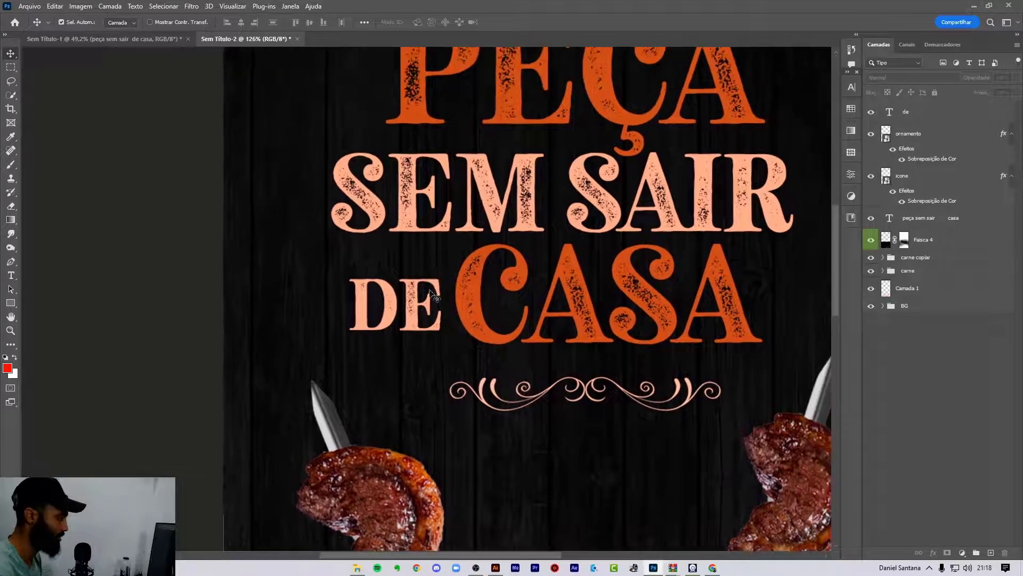
left_click_drag(403, 308, 400, 300)
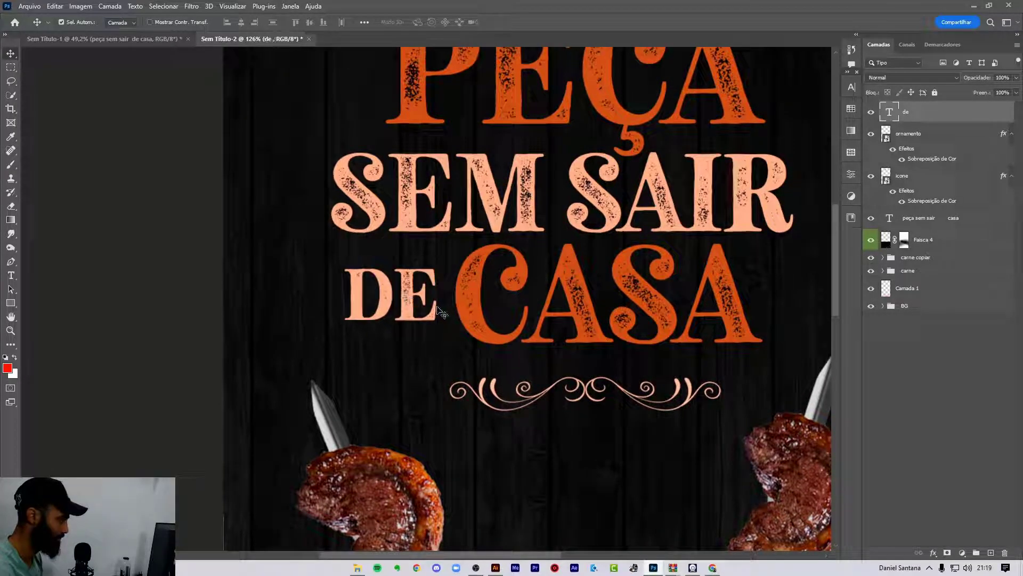
key("t")
left_click(448, 293)
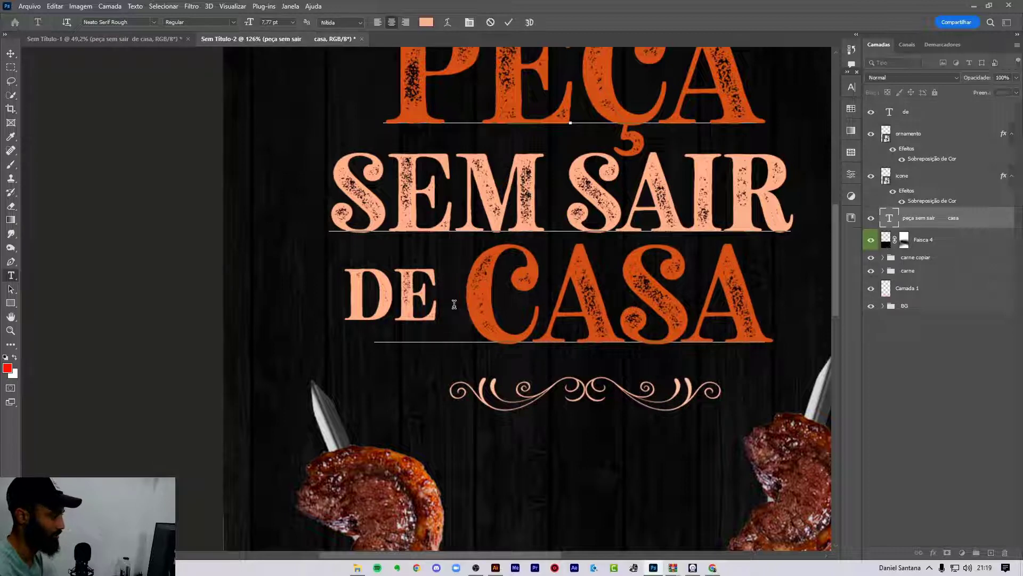
left_click(509, 23)
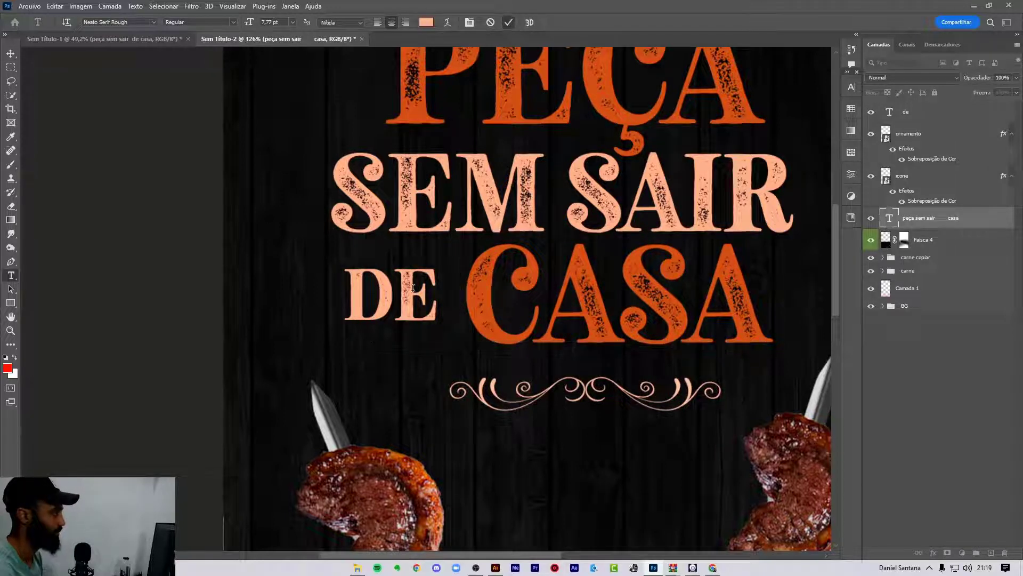
Nudge the DE layer right and down with the arrow keys.
key("v")
left_click(409, 287)
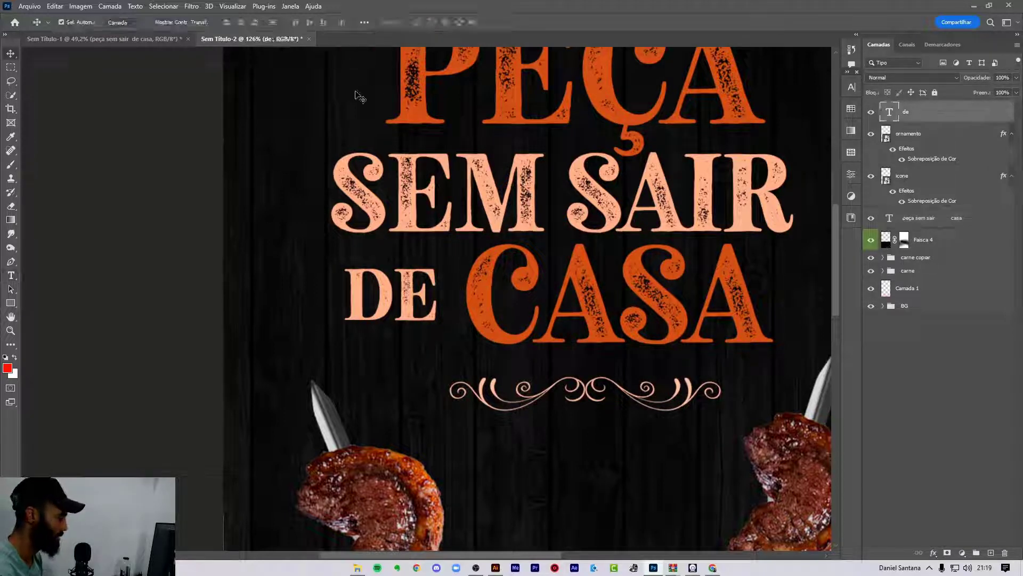
key("Right")
key("Right")
key("Right")
key("Right")
key("Right")
key("Right")
key("Down")
key("Down")
key("Down")
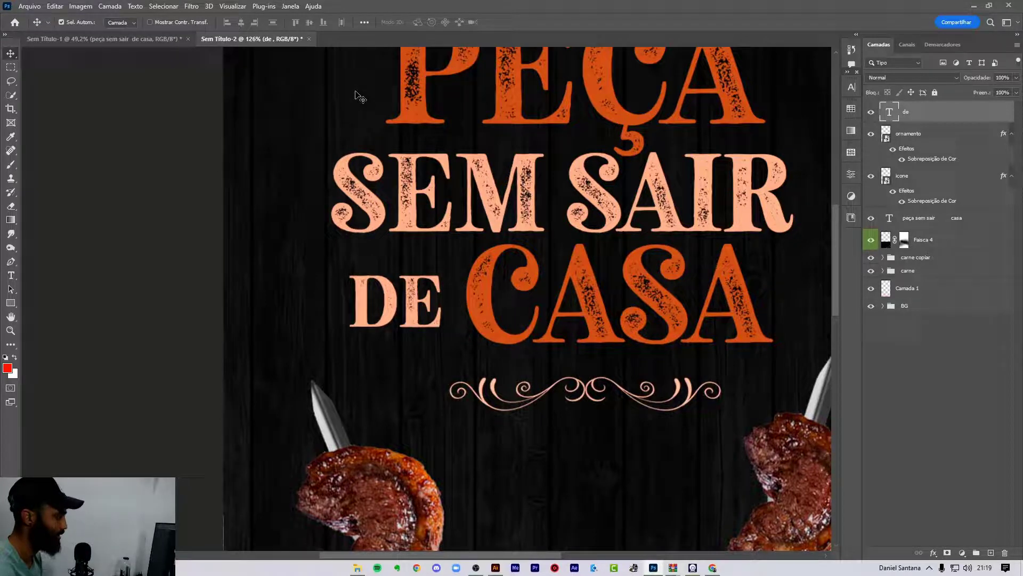
key("Up")
key("Up")
key("Up")
key("Right")
key("Right")
key("Right")
key("Right")
key("Right")
key("Right")
key("Right")
key("Right")
key("Right")
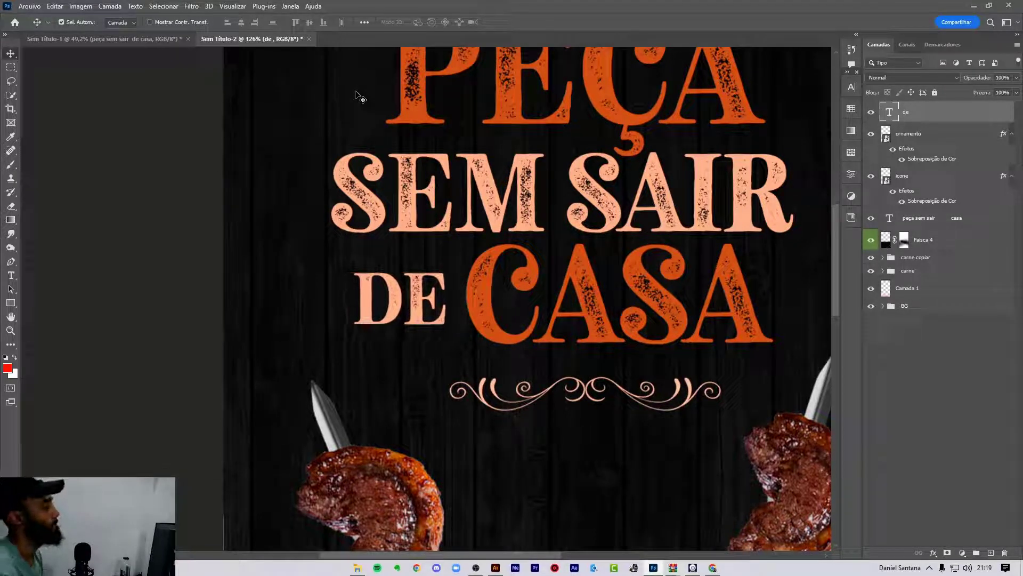
key("Right")
key("Right")
Drag DE to line up with CASA's baseline and fit the whole flyer on screen.
scroll(360, 309, "right", 5)
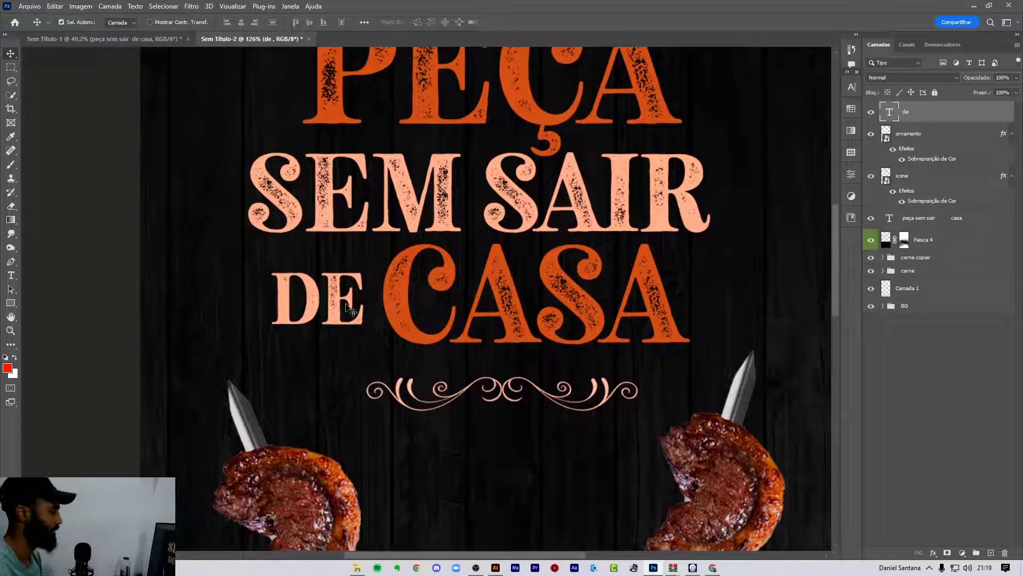
left_click_drag(331, 322, 331, 341)
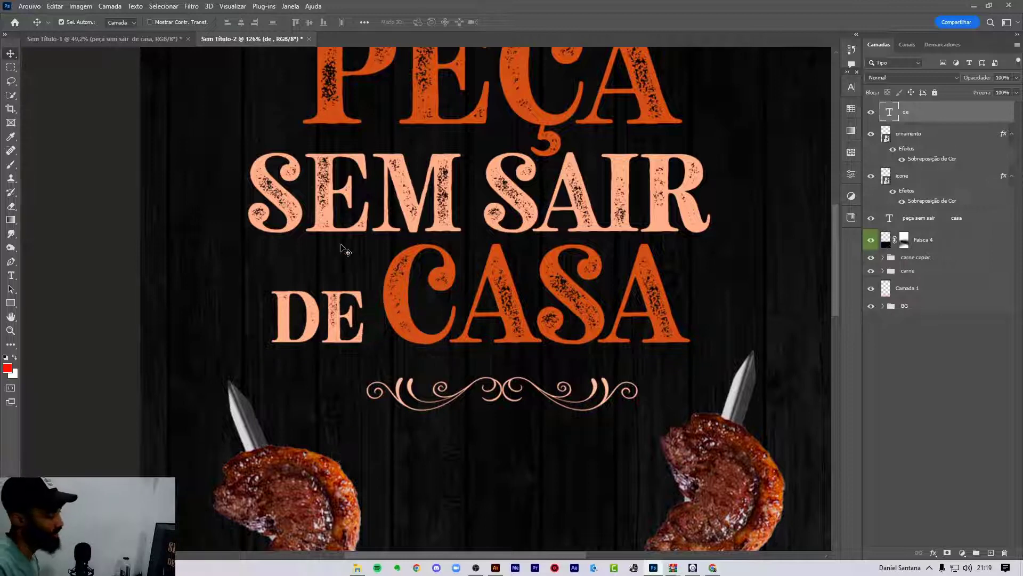
left_click_drag(337, 336, 337, 313)
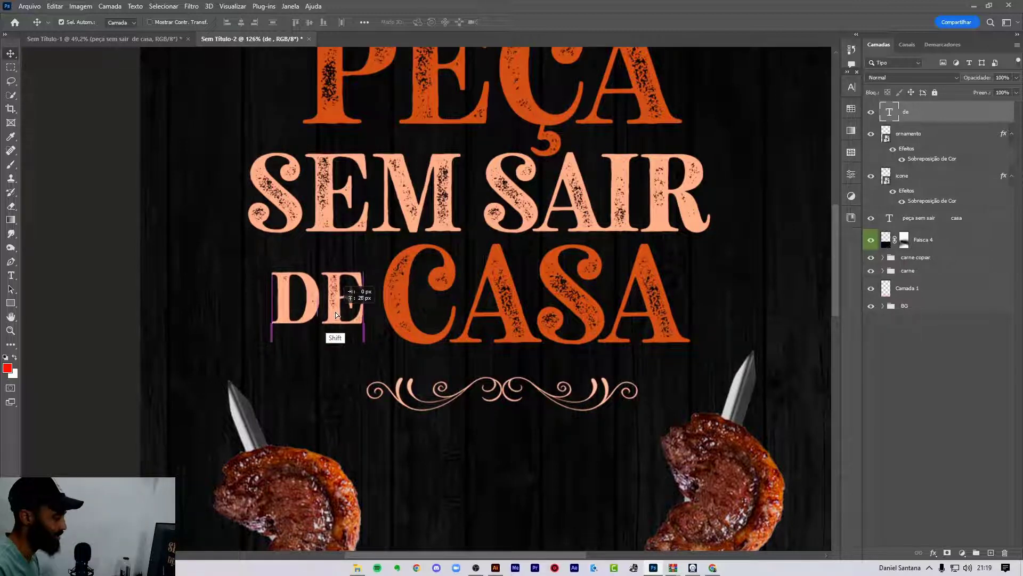
key("ctrl+0")
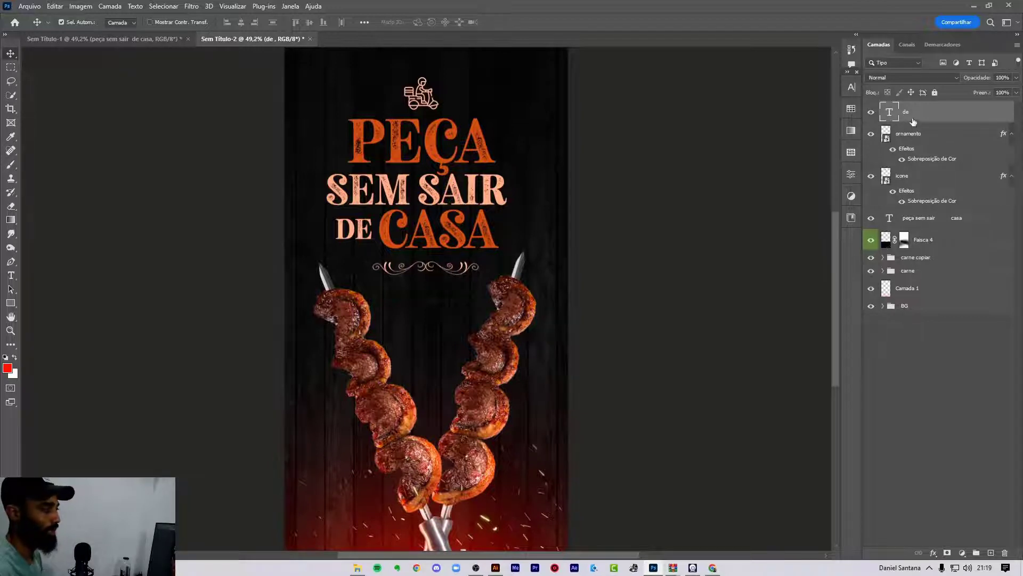
left_click(915, 134, "ctrl")
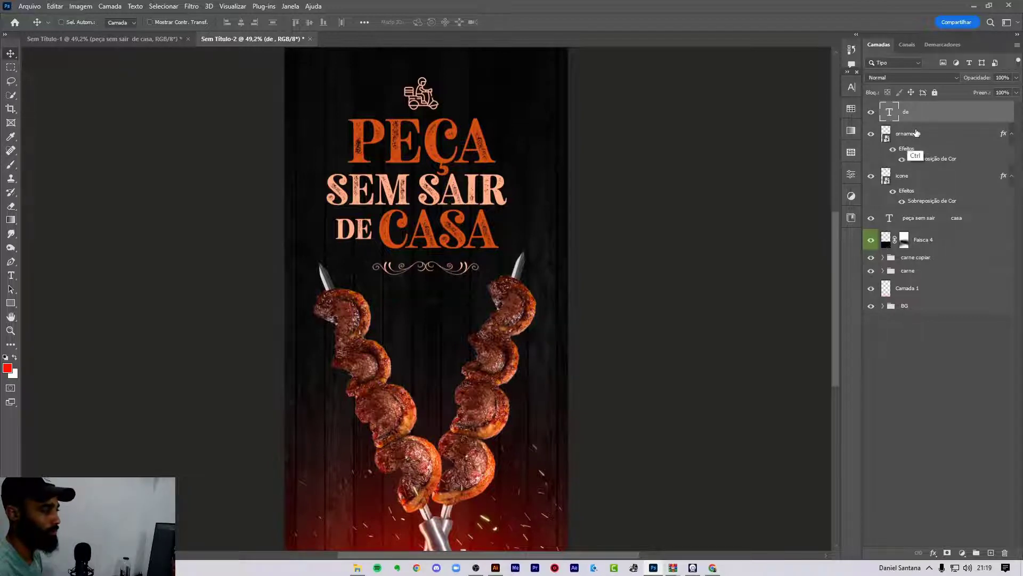
Group the de, ornamento, icone and title layers into a group named 'infos'.
left_click(909, 191, "ctrl")
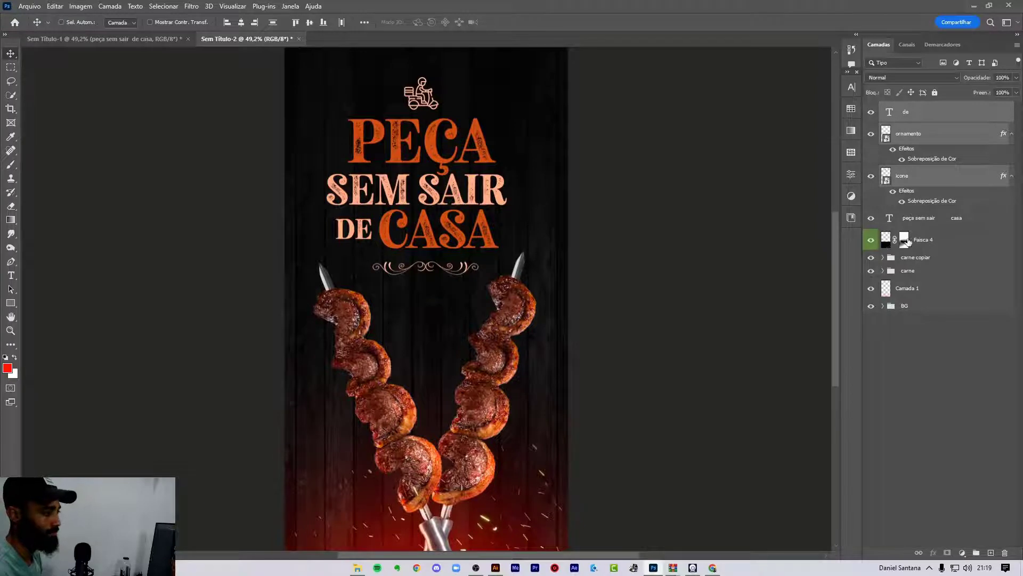
left_click(909, 221, "ctrl")
key("ctrl+g")
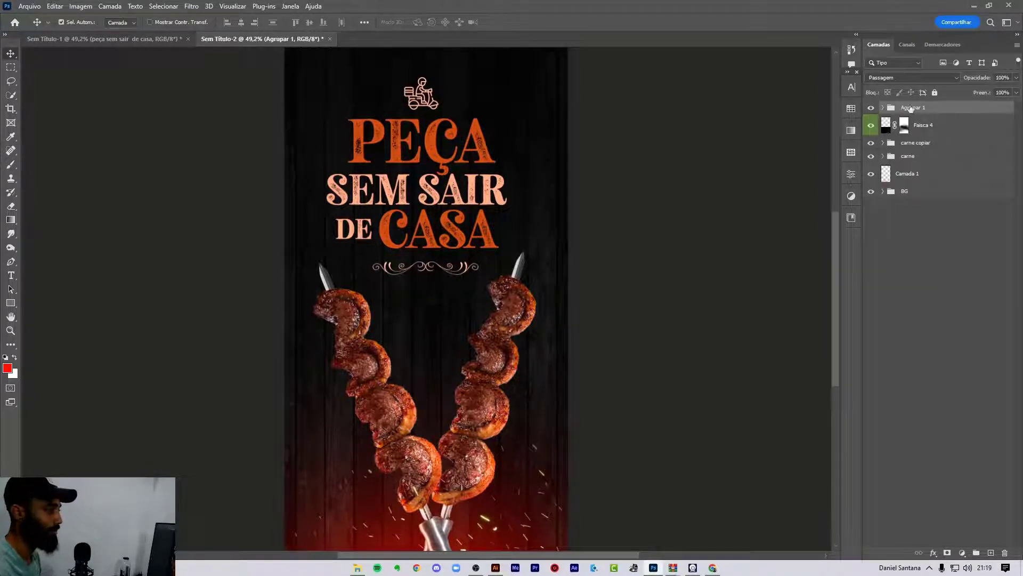
double_click(913, 107)
type("in")
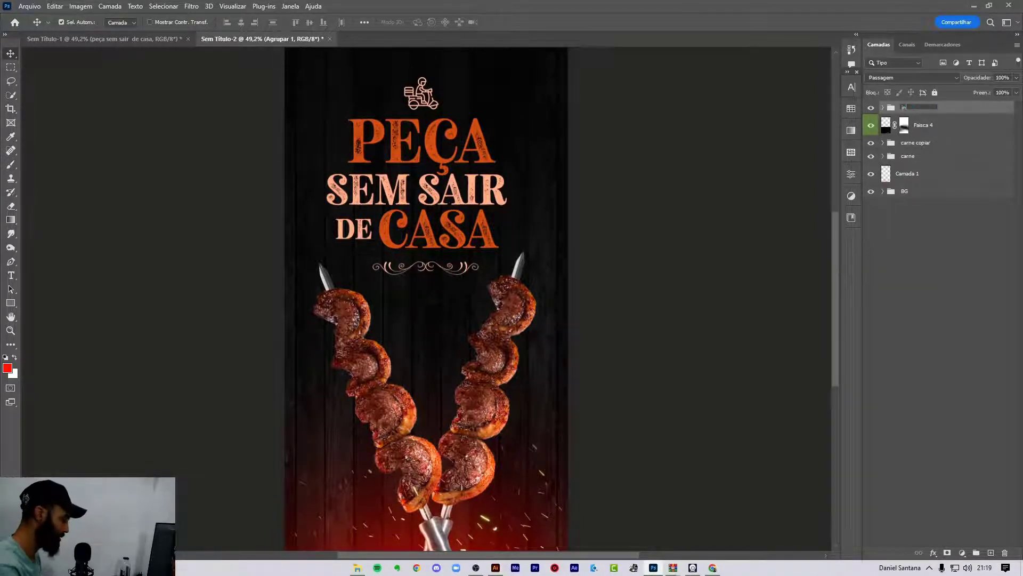
type("fos")
key("Return")
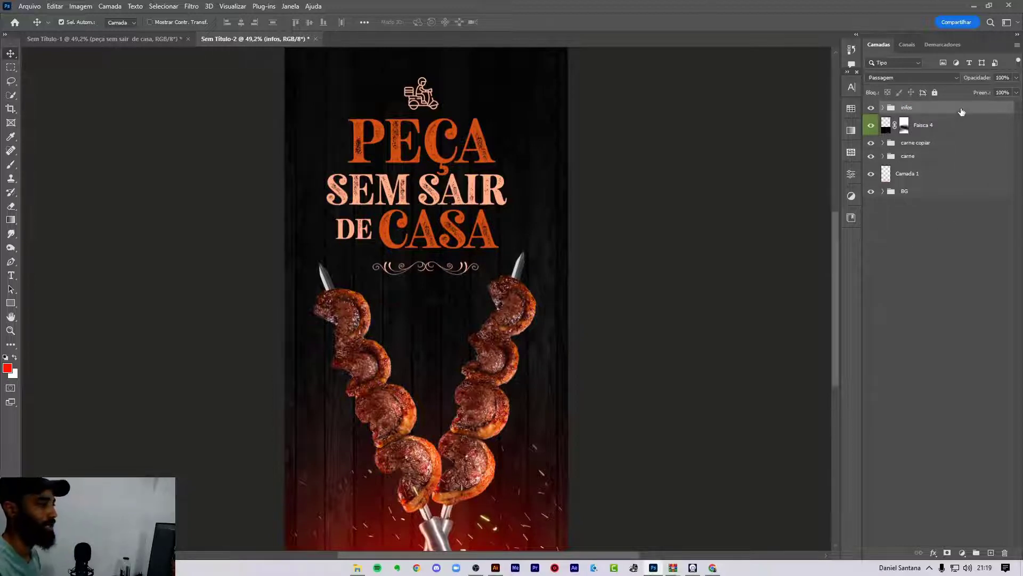
Split the infos group's Blend If Underlying Layer black slider to 0/26.
double_click(922, 157)
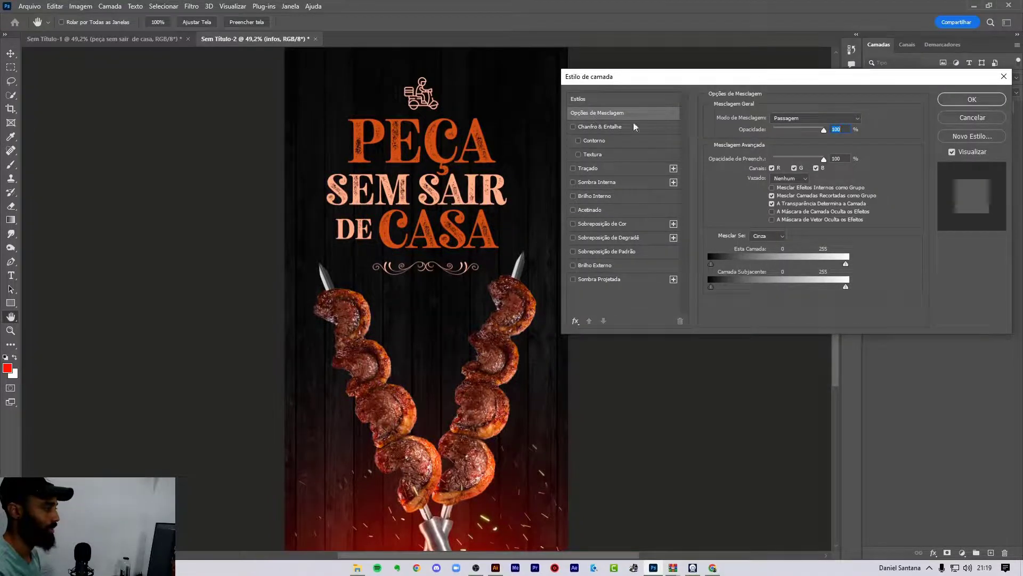
key("alt")
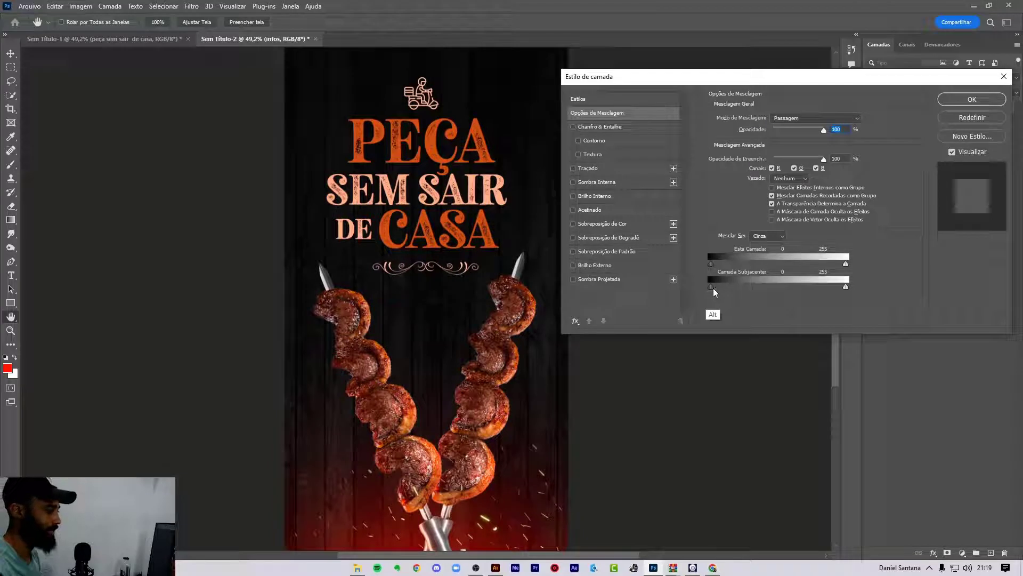
left_click_drag(711, 287, 728, 292)
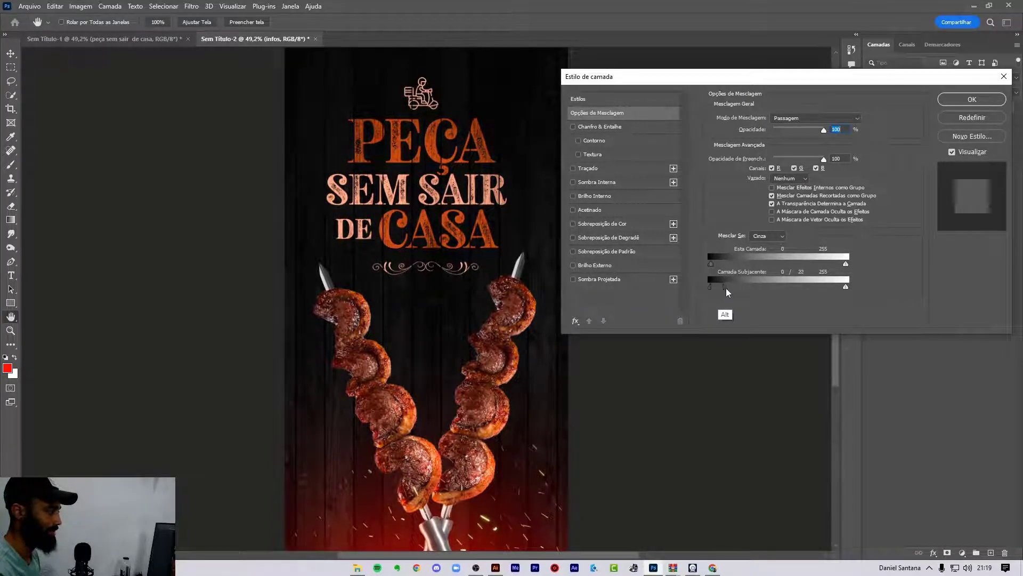
mouse_move(728, 292)
left_mouse_down()
mouse_move(711, 288)
mouse_move(734, 287)
mouse_move(725, 286)
left_mouse_up()
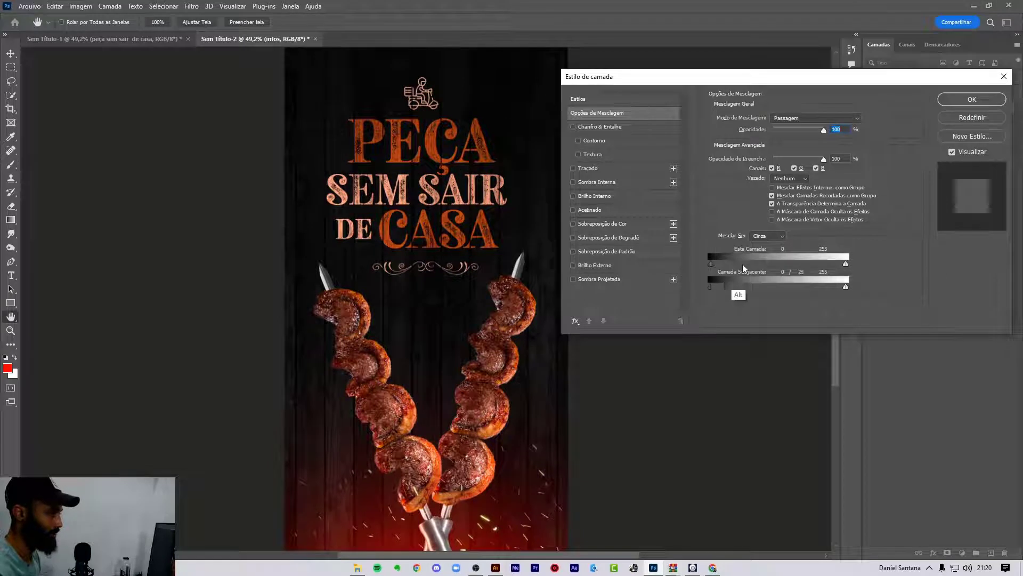
left_click(966, 101)
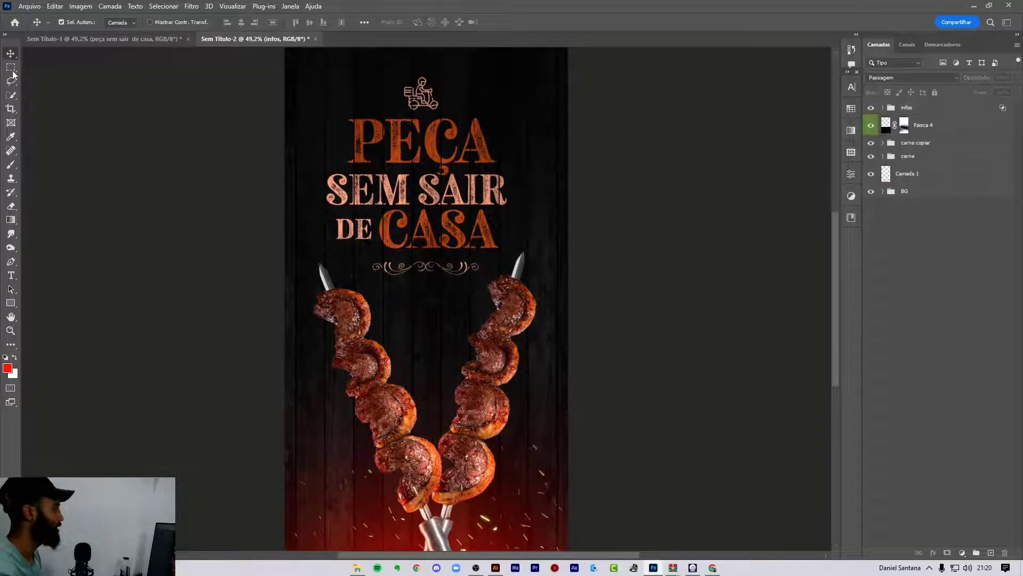
Marquee the flyer's top area and align the ornament and scooter icon to its horizontal centre.
left_click(11, 68)
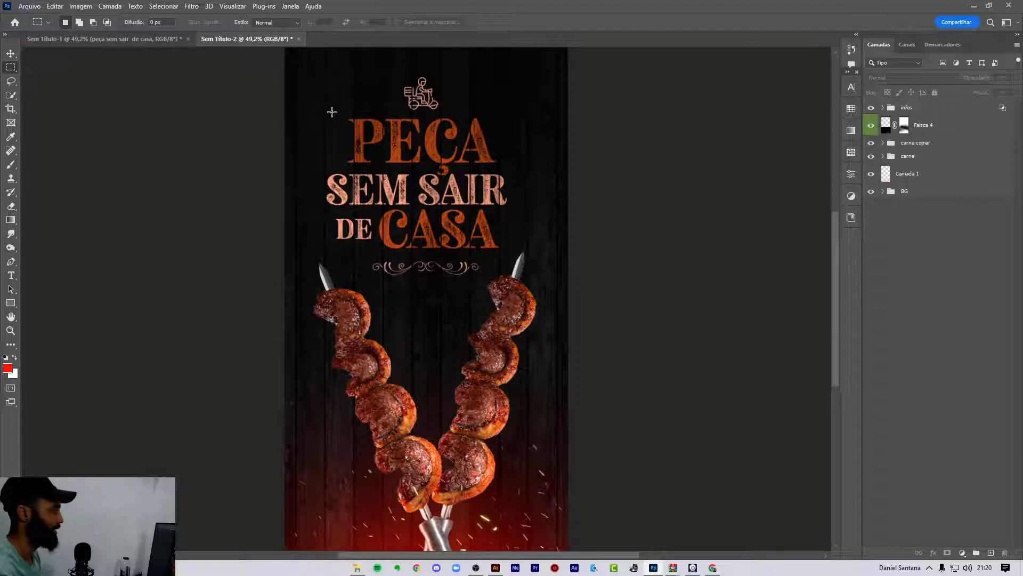
scroll(332, 112, "up", 1)
left_click_drag(286, 81, 639, 330)
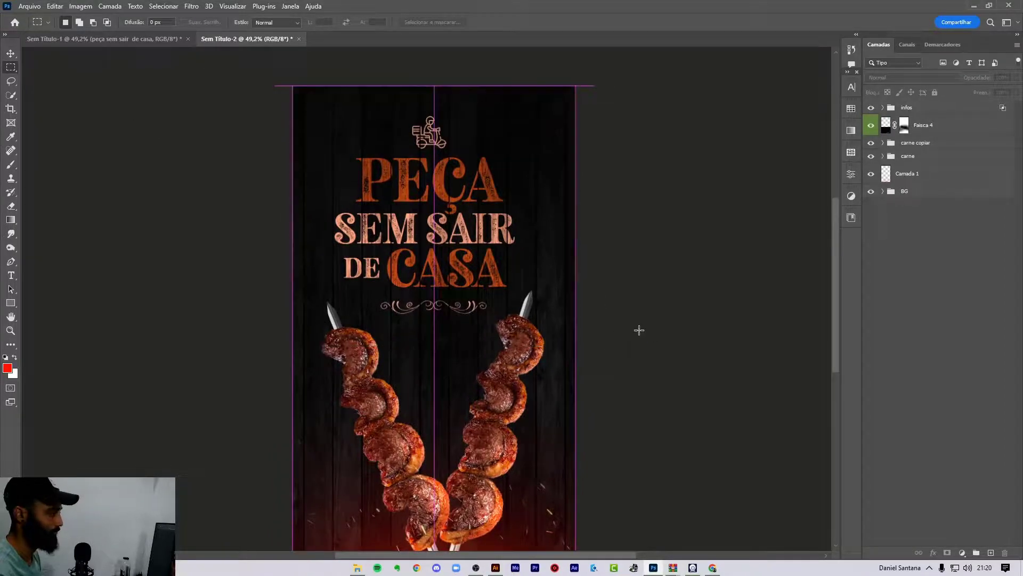
left_click(883, 108)
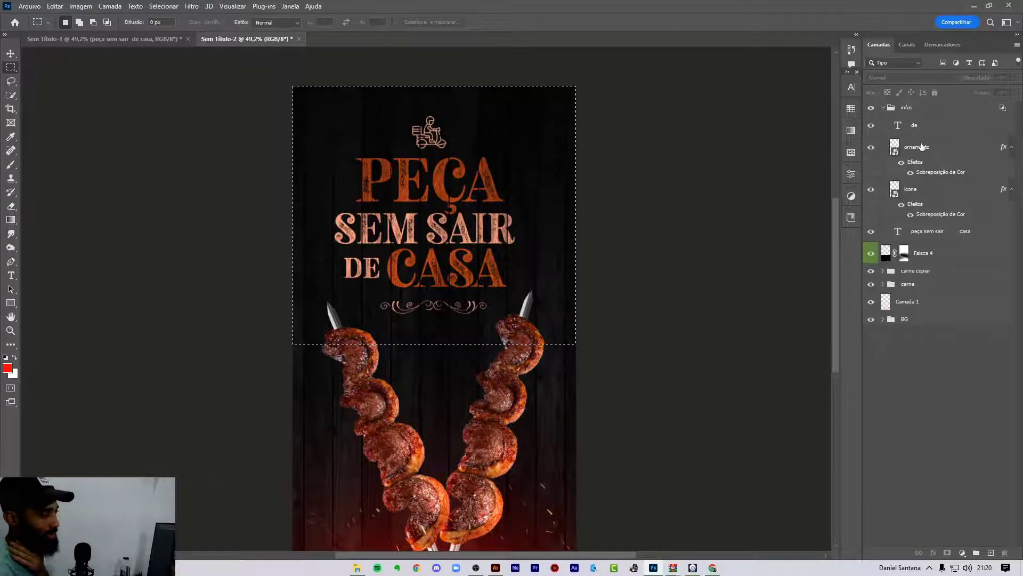
left_click(918, 155)
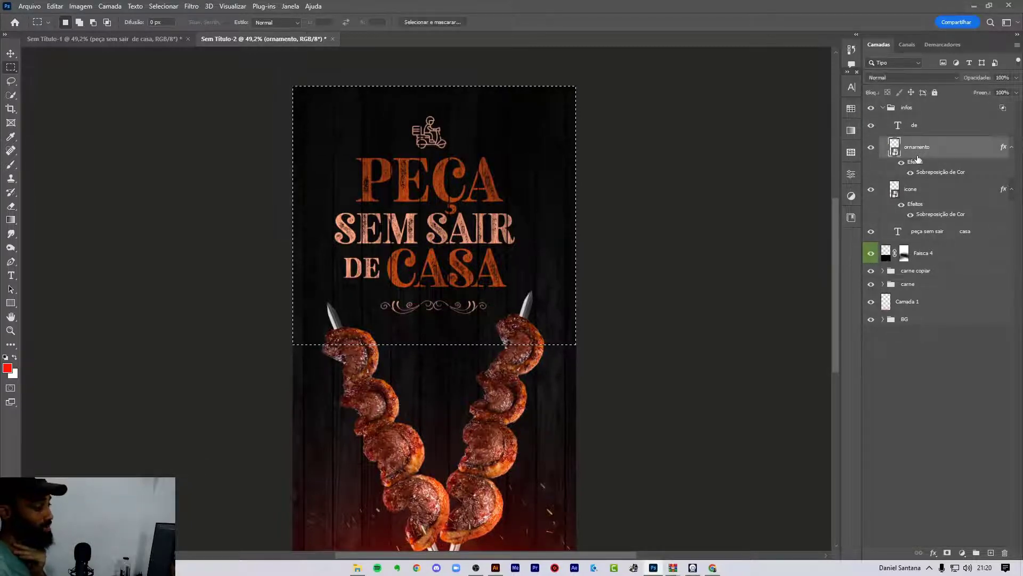
left_click(10, 54)
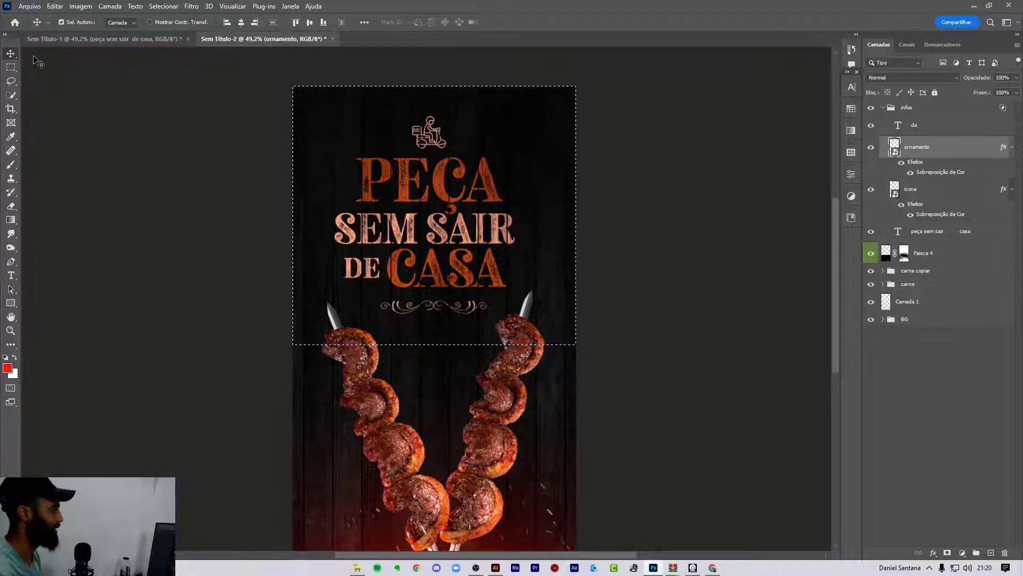
left_click(241, 22)
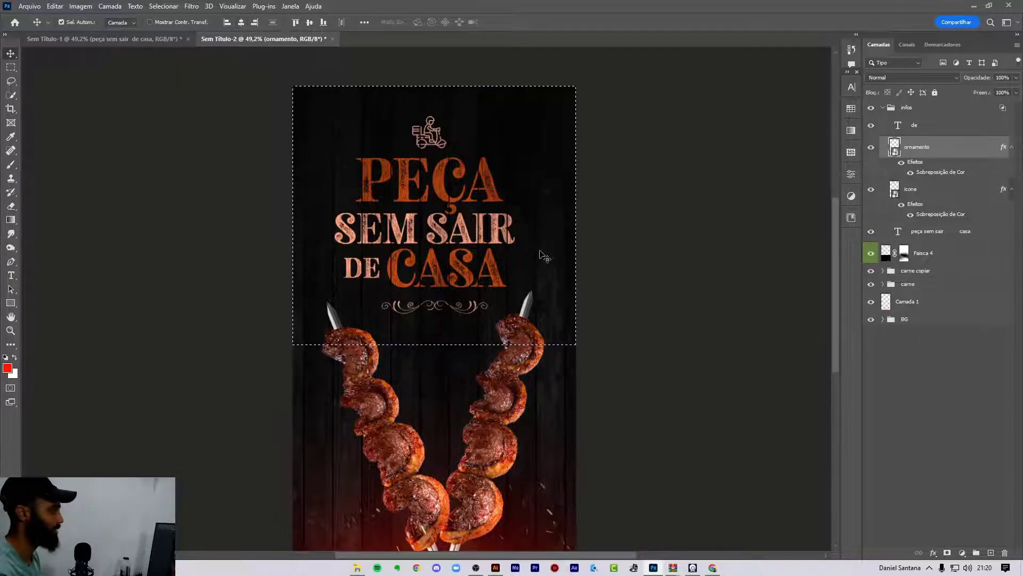
left_click(912, 192)
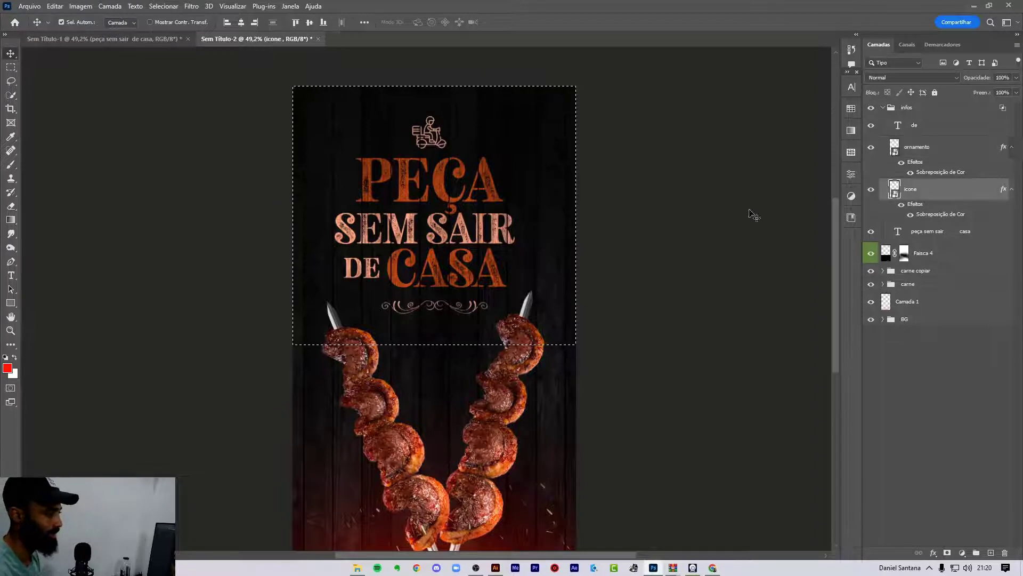
left_click(240, 21)
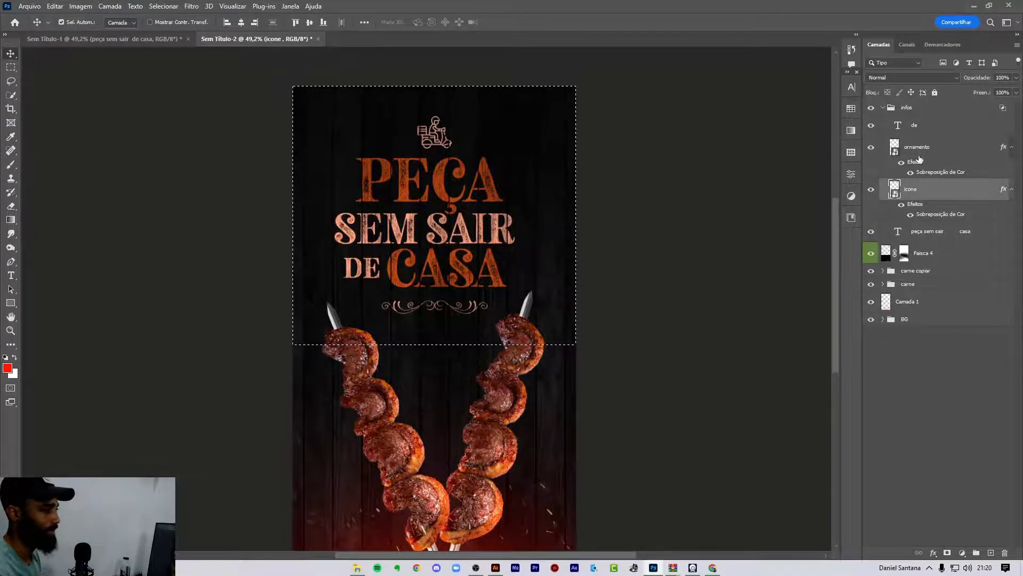
Shift the title text right to centre it and nudge DE two steps right.
left_click(924, 236)
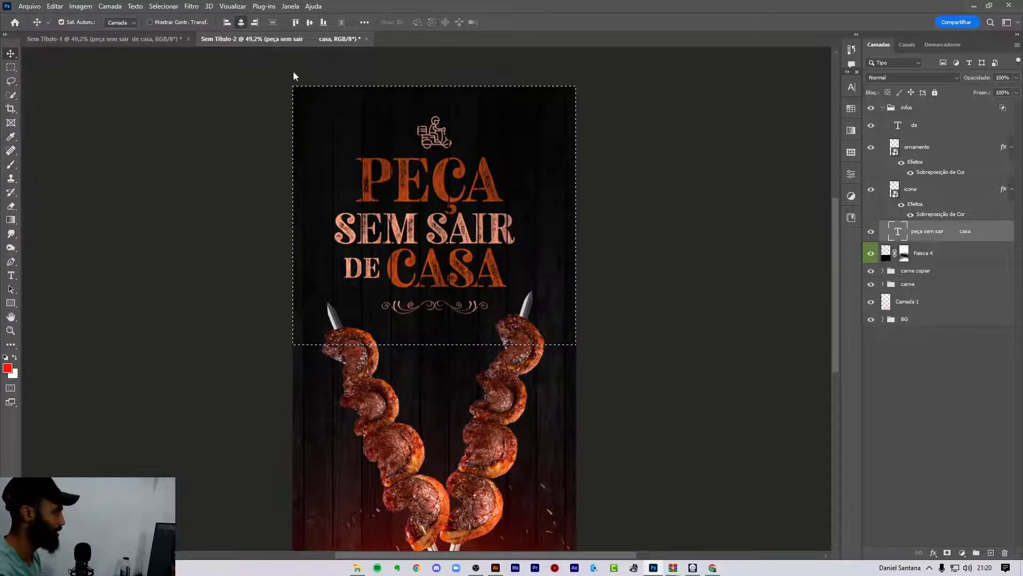
left_click_drag(424, 234, 434, 234)
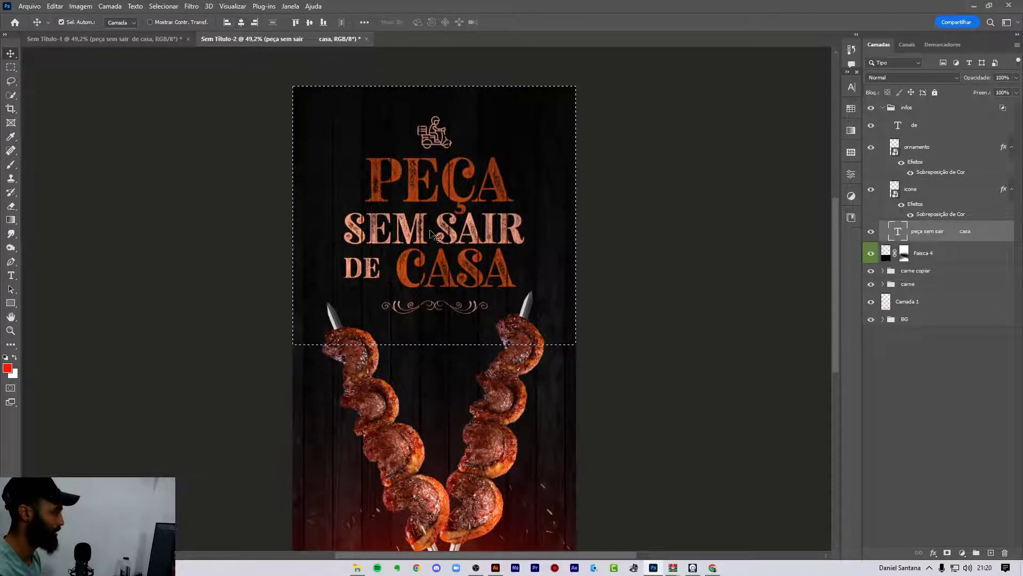
left_click(945, 342)
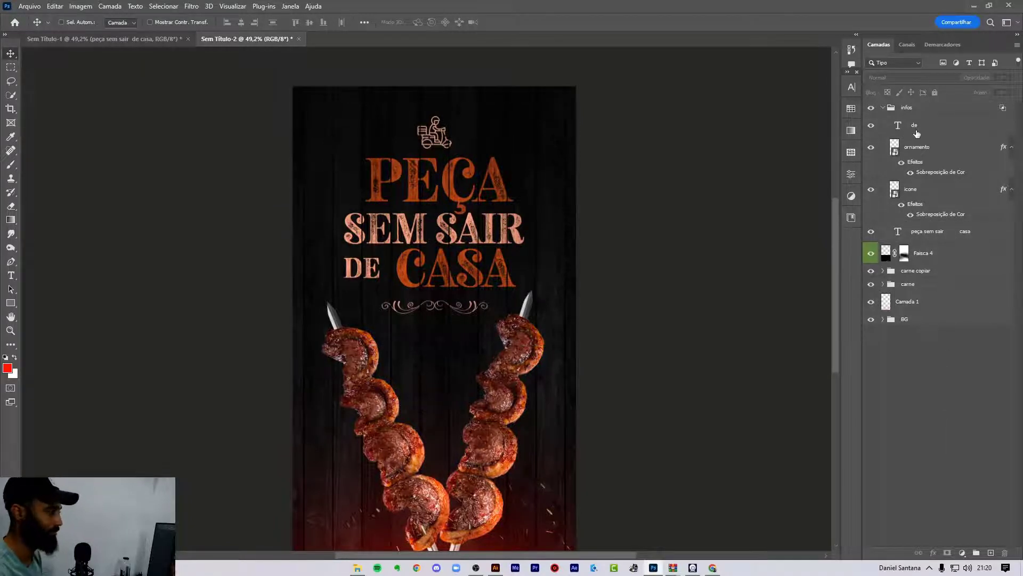
left_click(916, 135)
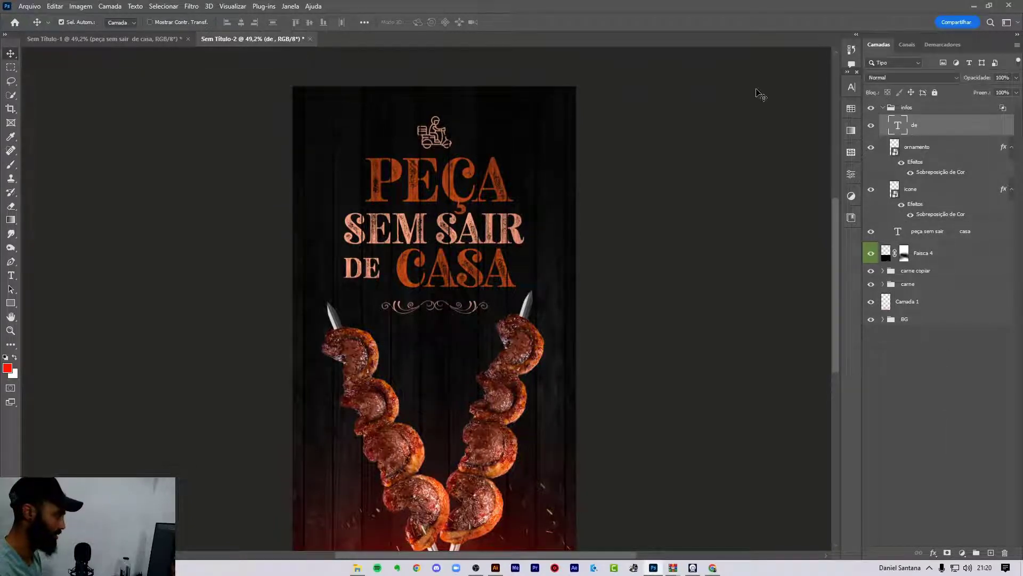
key("Right")
key("Right")
key("Right")
key("Right")
key("Right")
key("Right")
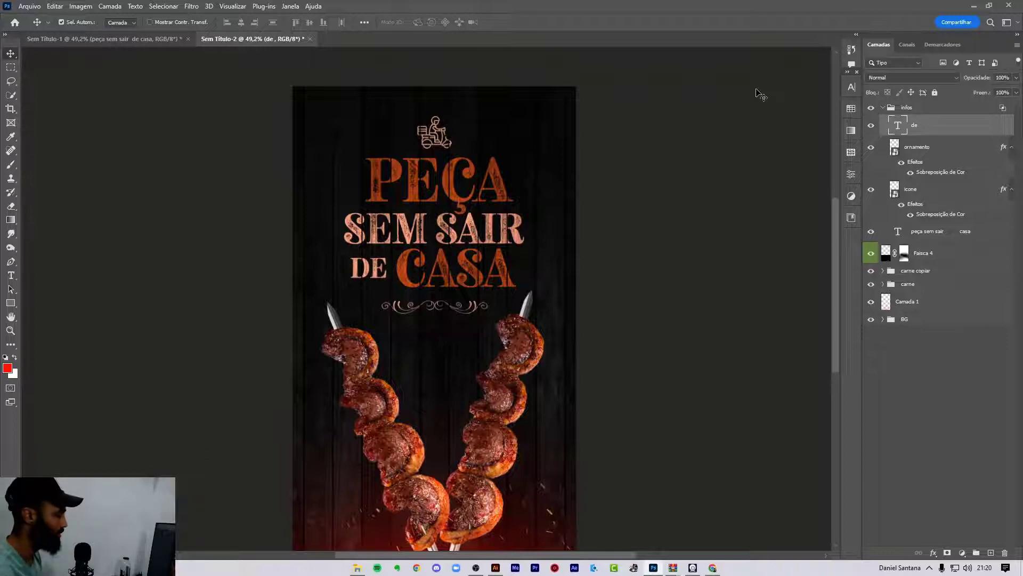
key("Right")
key("Right")
key("Right")
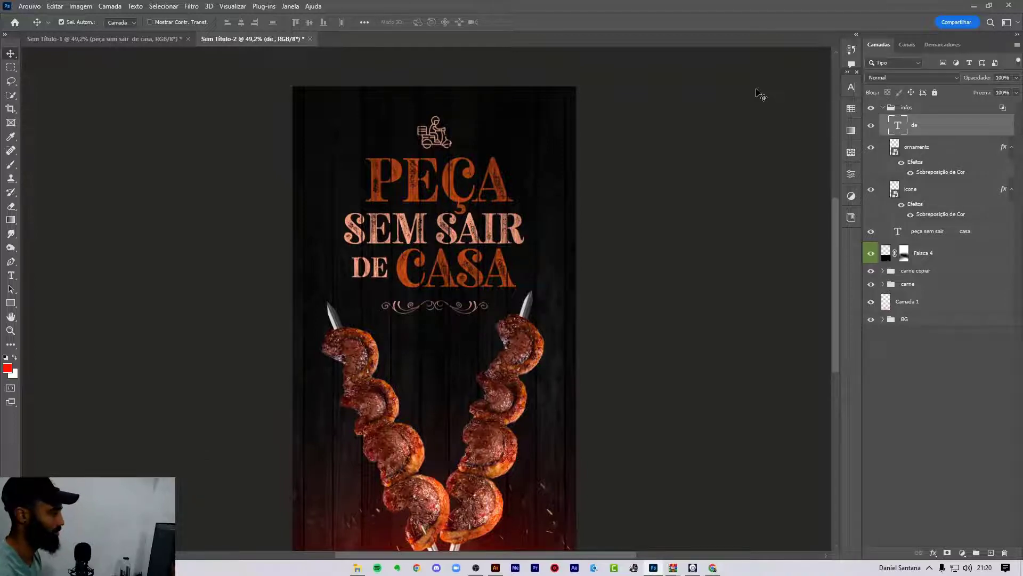
left_click(874, 334)
left_click_drag(482, 275, 476, 223)
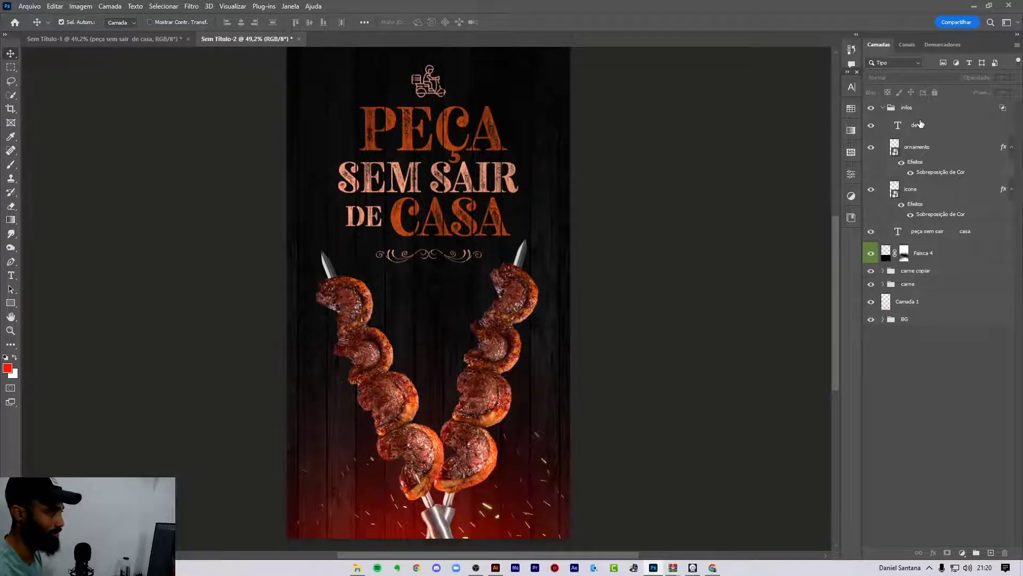
left_click(948, 109)
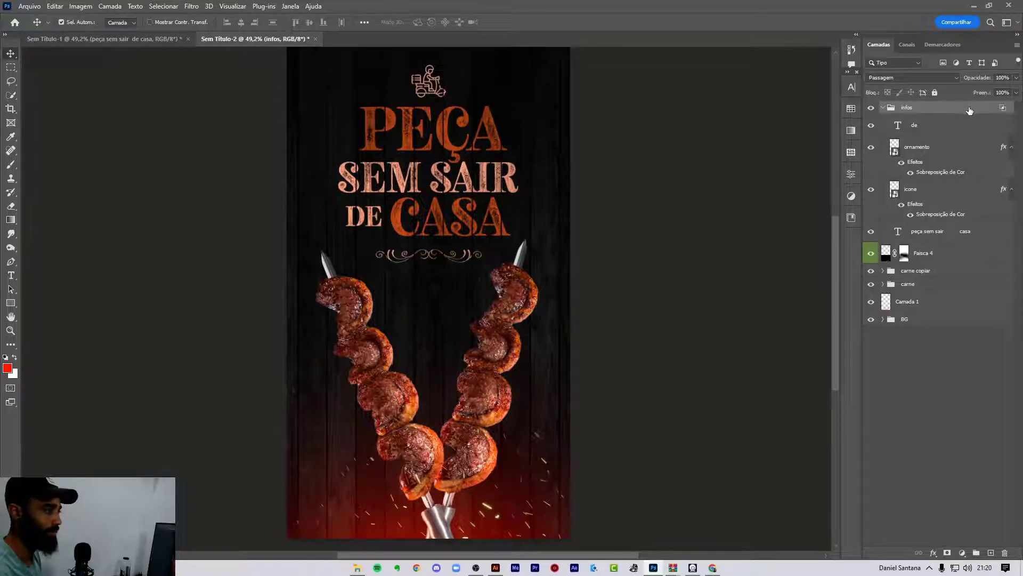
Set the infos group's Underlying Layer blend-if slider to 15.
double_click(969, 110)
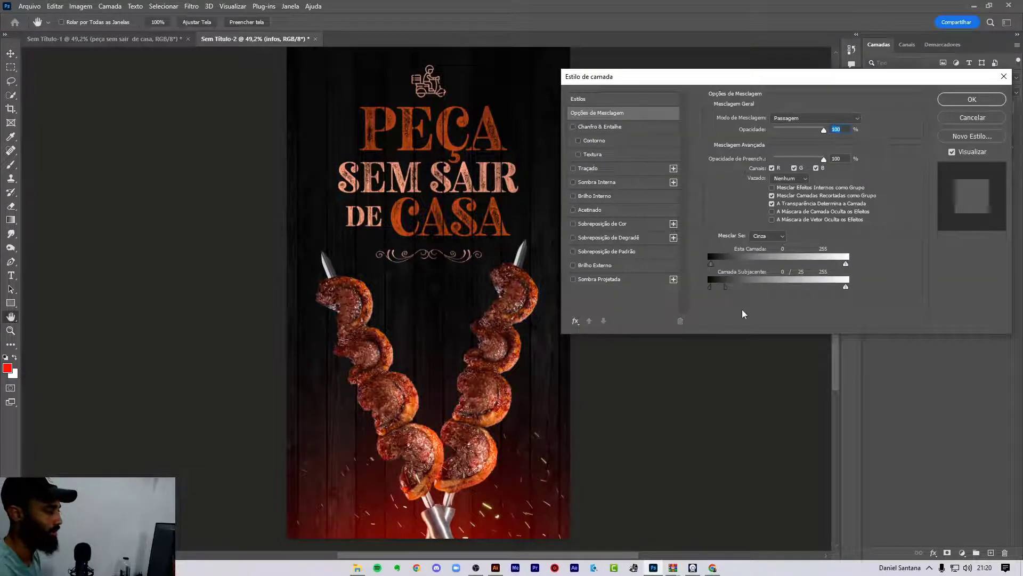
left_click_drag(729, 291, 722, 290)
left_click(954, 104)
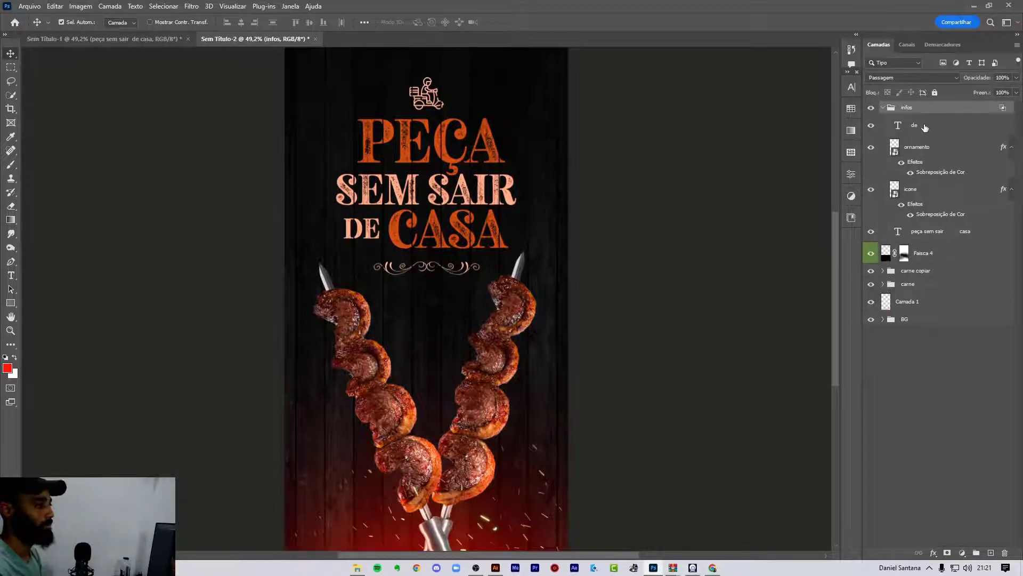
Scale the whole infos group up to about 108%.
key("ctrl+t")
mouse_move(517, 76)
left_mouse_down()
mouse_move(529, 68)
mouse_move(527, 85)
left_mouse_up()
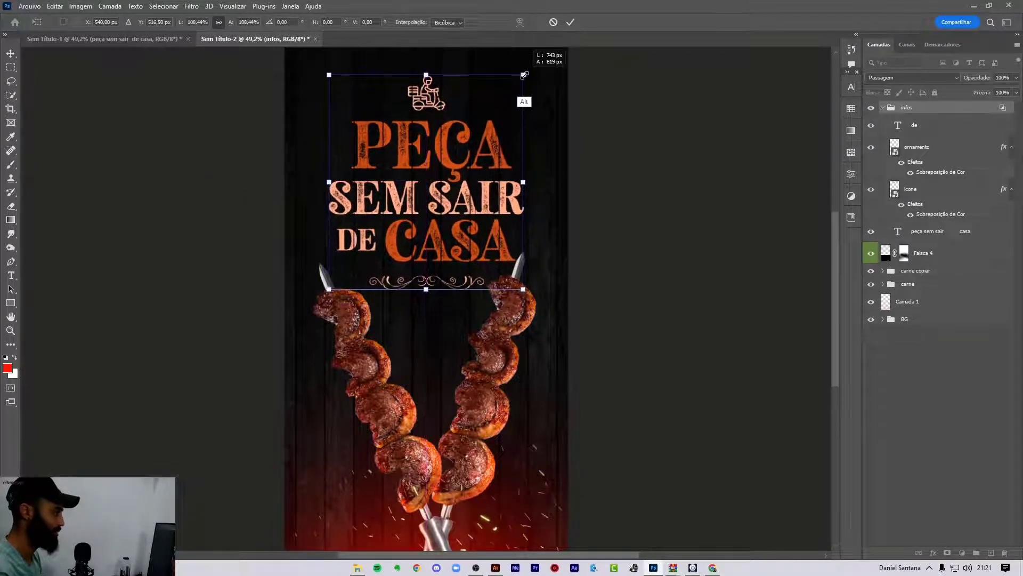
left_click(571, 23)
Rotate the carne skewer layer slightly clockwise.
left_click(883, 107)
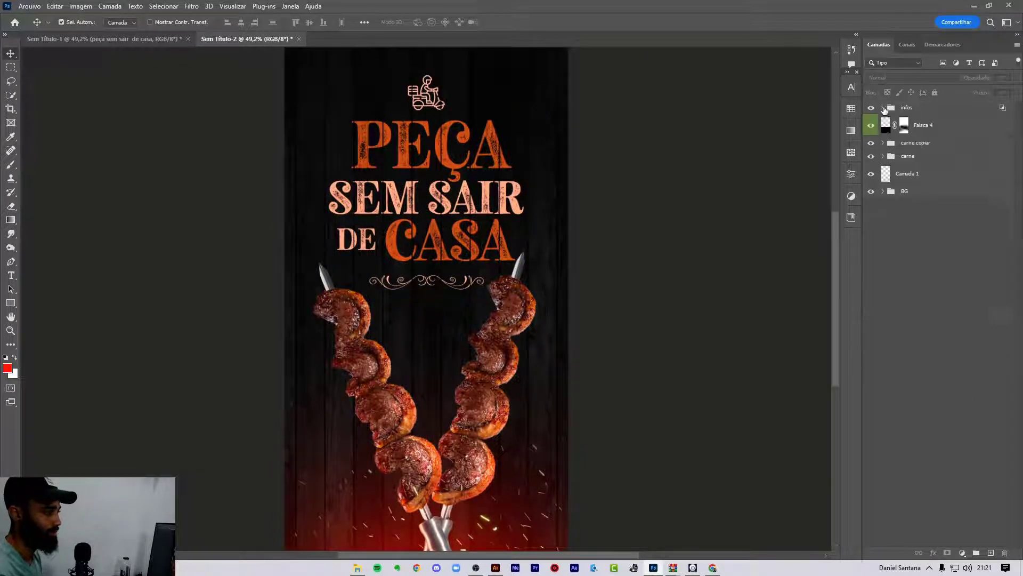
left_click(908, 155)
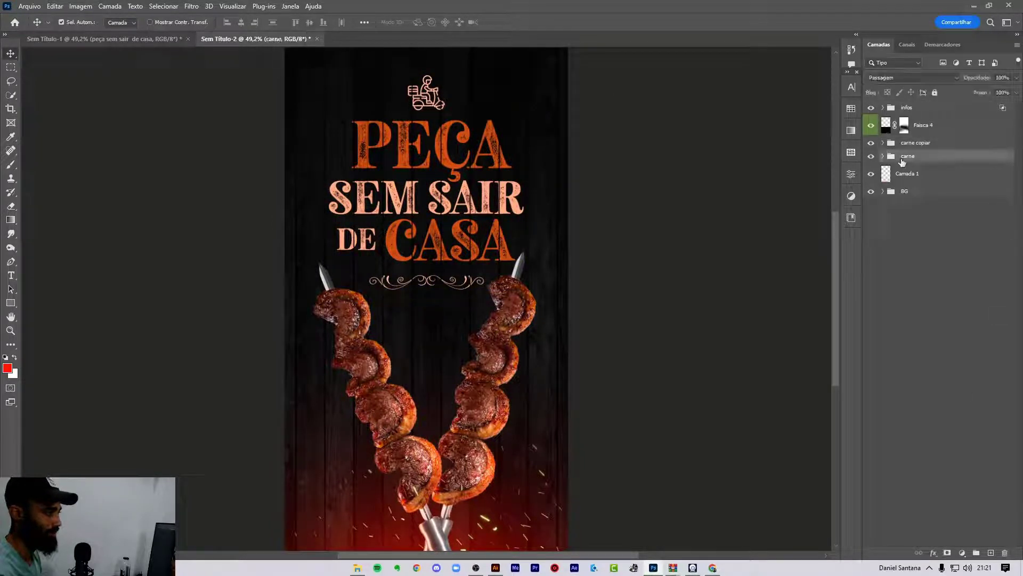
key("ctrl+t")
left_click_drag(601, 162, 617, 155)
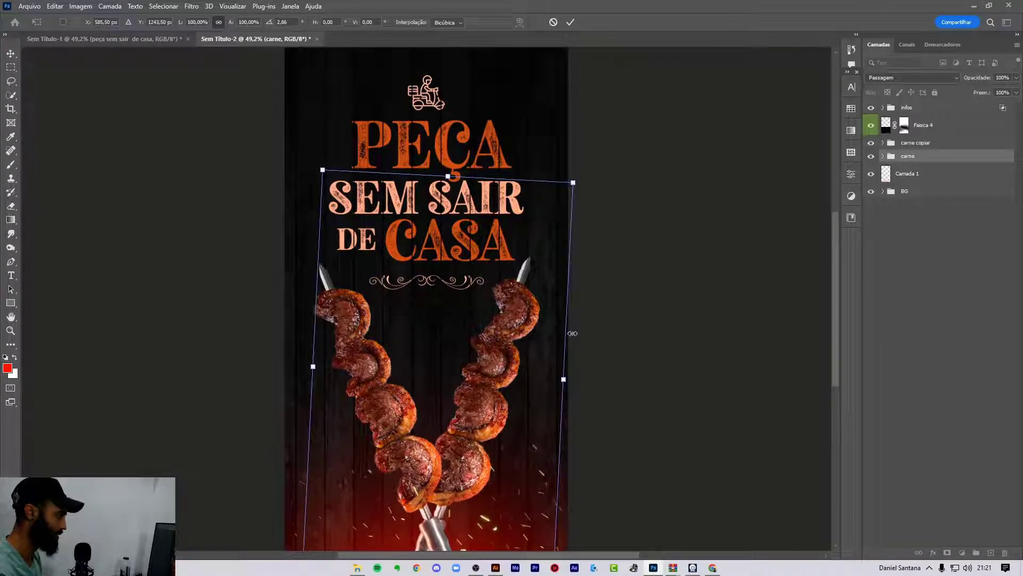
key("Return")
Group both skewer layers as 'espetos' and nudge the group down two steps.
left_click(916, 143, "shift")
left_click_drag(915, 149, 919, 165)
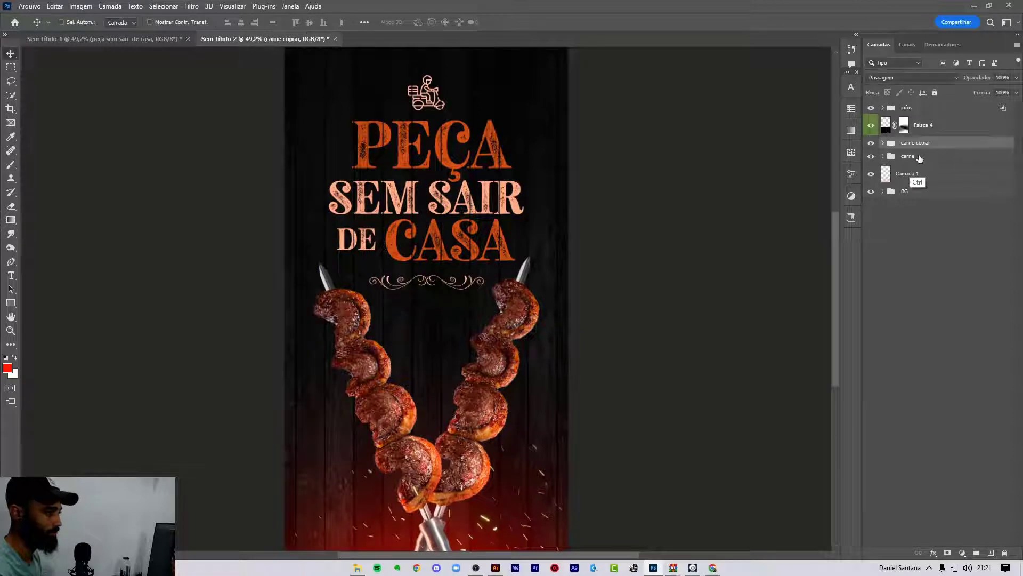
key("ctrl+g")
type("espetos")
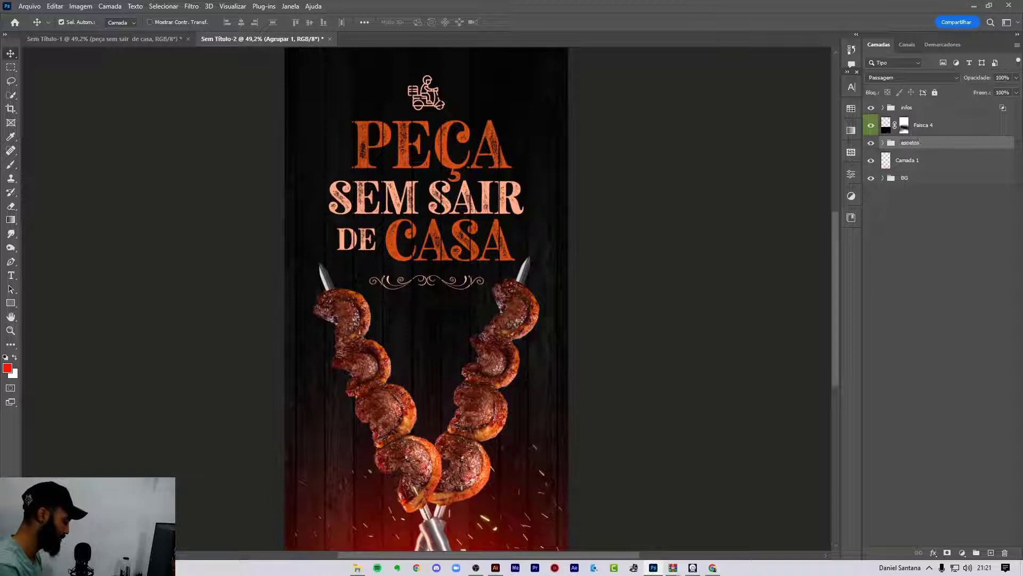
key("Return")
key("ctrl+t")
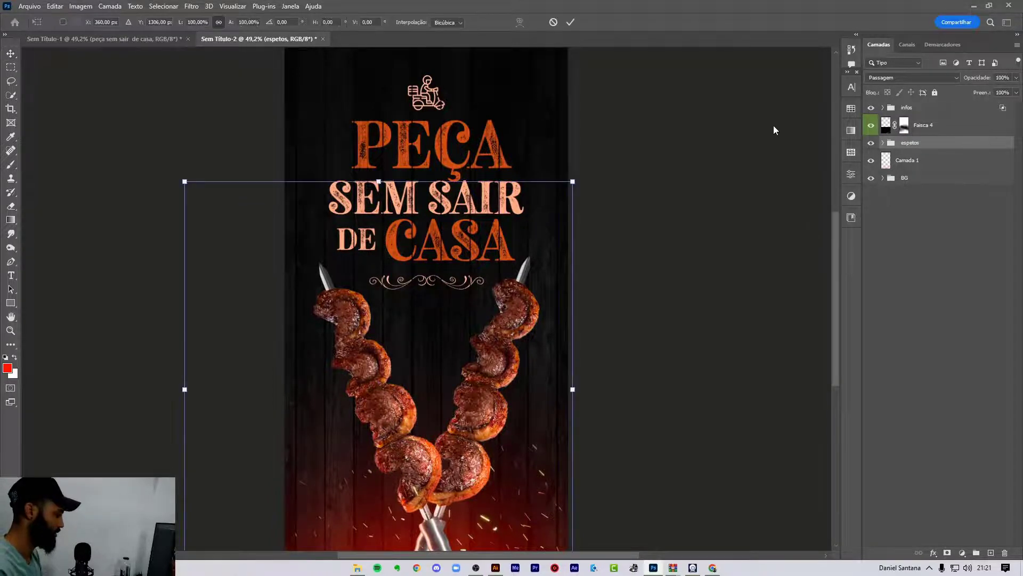
key("Down")
key("Down")
key("Down")
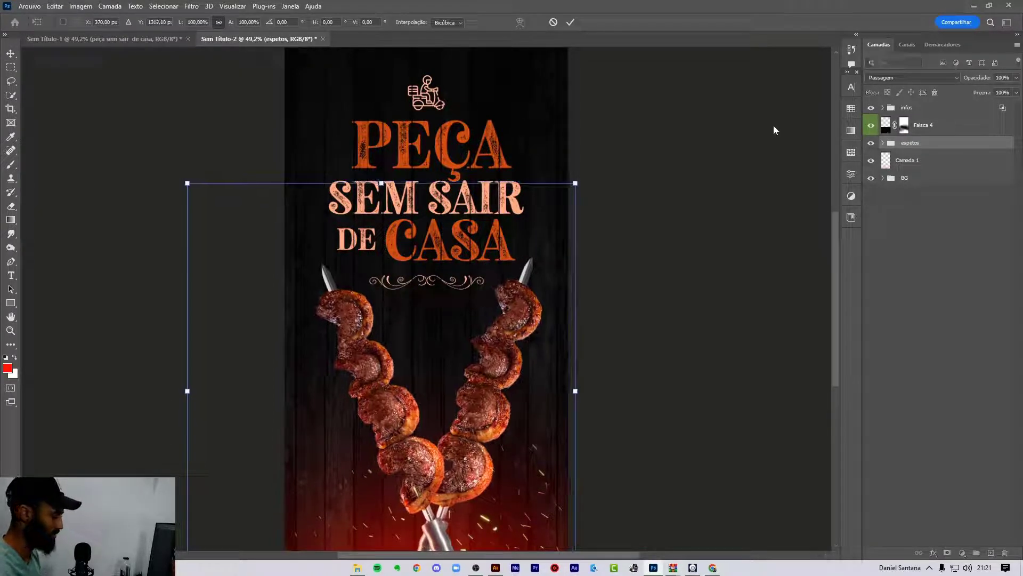
key("Down")
key("Return")
left_click(874, 376)
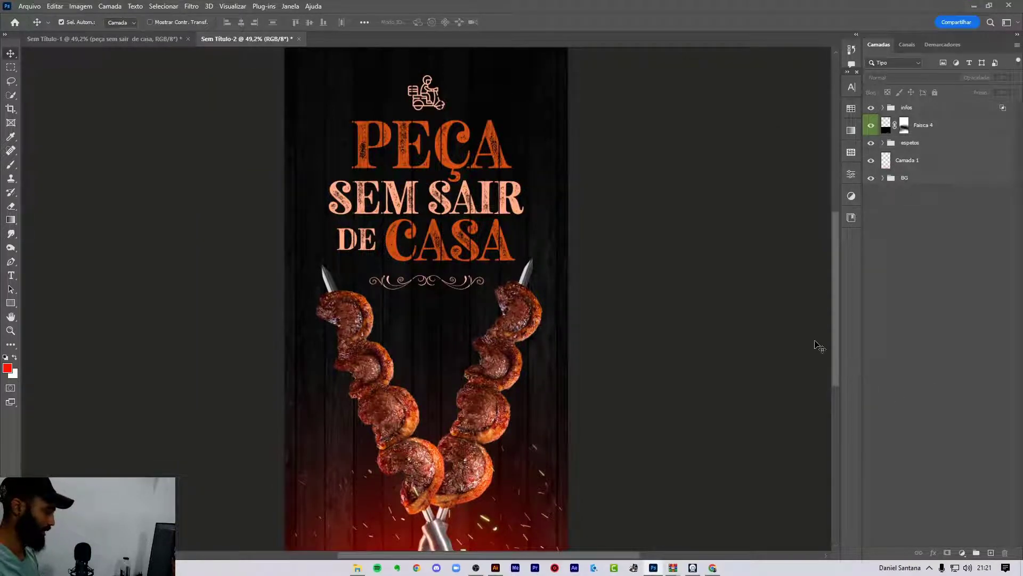
Duplicate the carne skewer, rotating the copy slightly clockwise and moving it left.
scroll(743, 335, "down", 1)
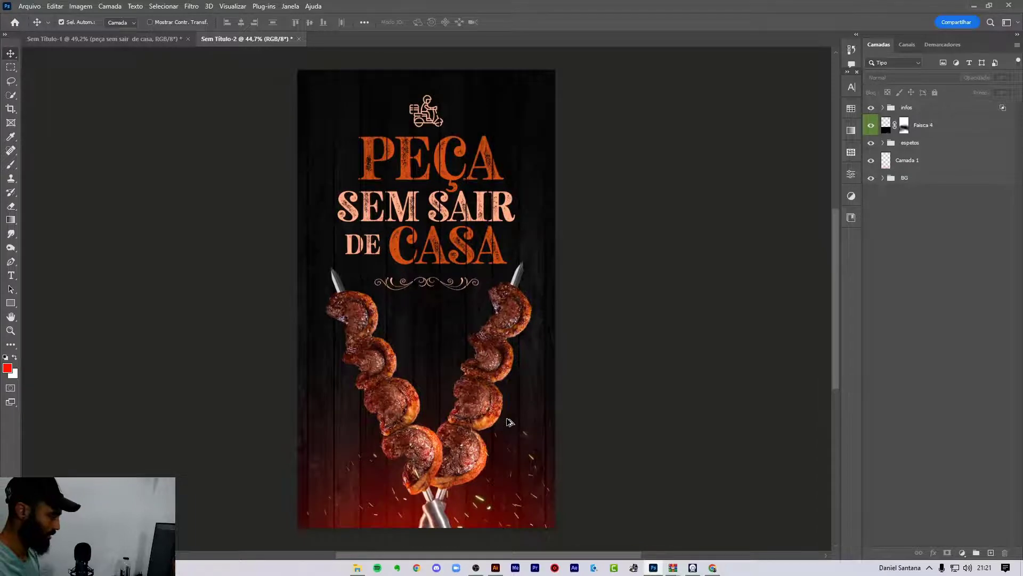
scroll(508, 422, "up", 1)
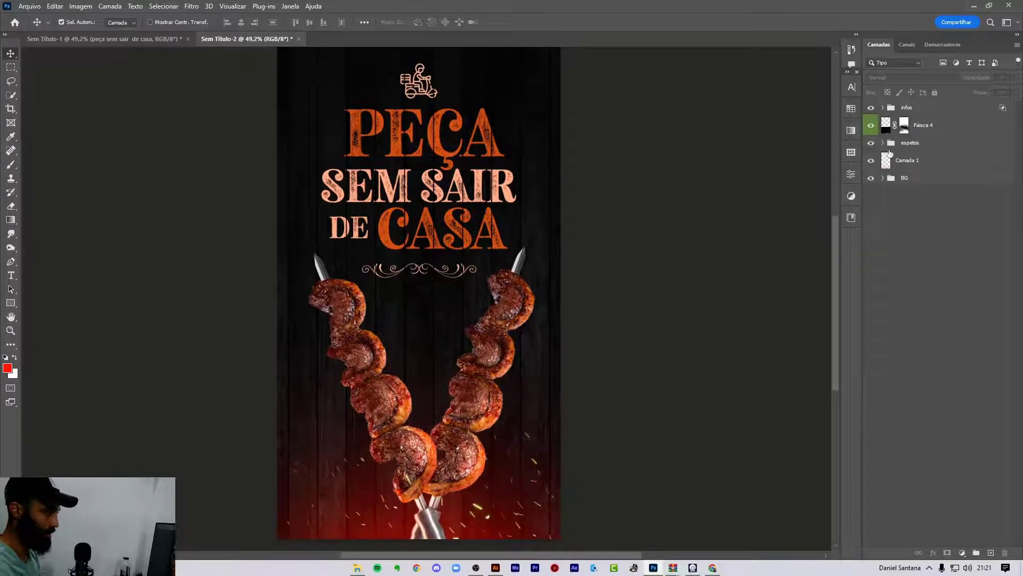
left_click(883, 142)
left_click(916, 156)
key("ctrl+j")
key("ctrl+t")
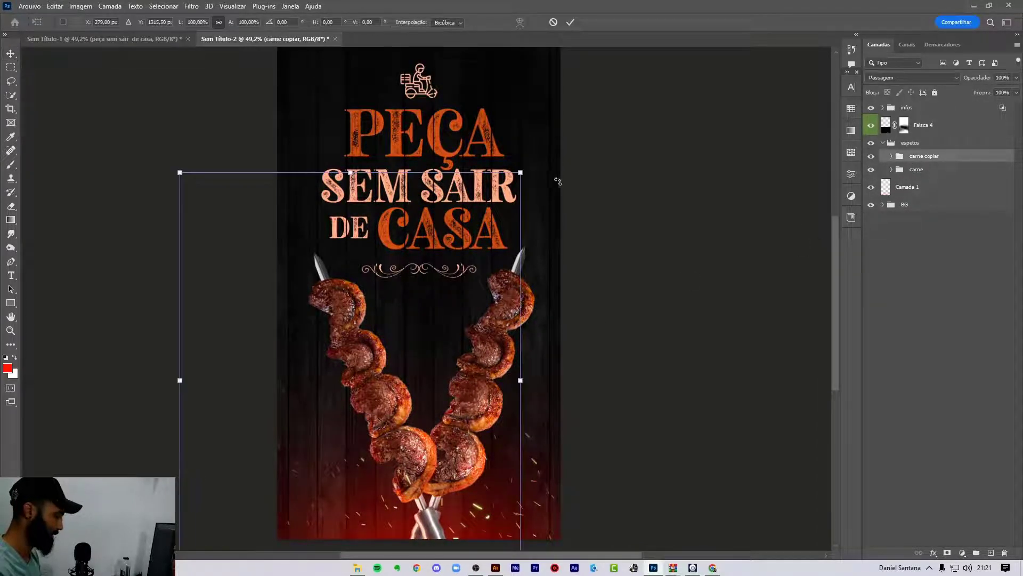
left_click_drag(558, 182, 578, 184)
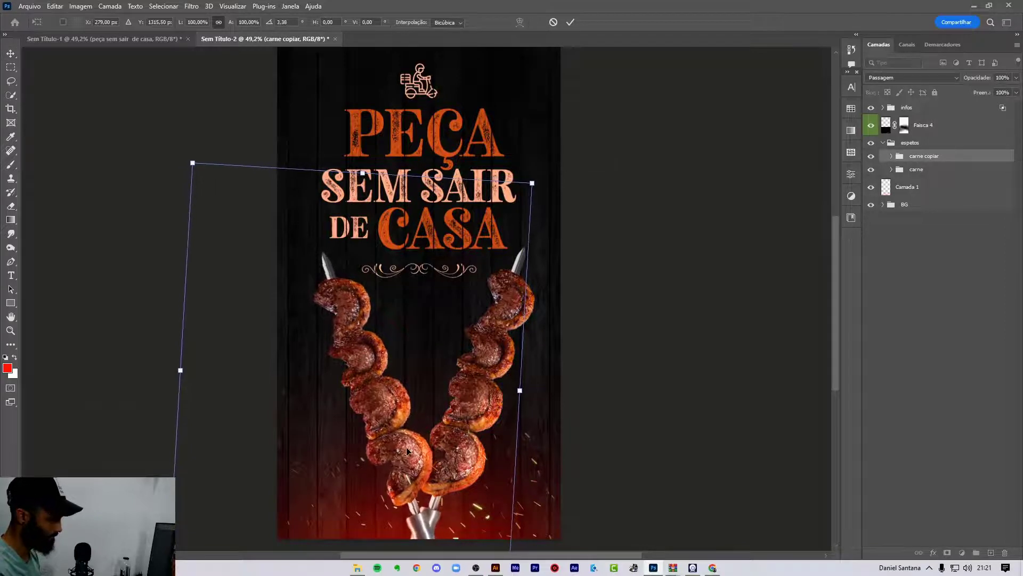
left_click_drag(406, 450, 395, 452)
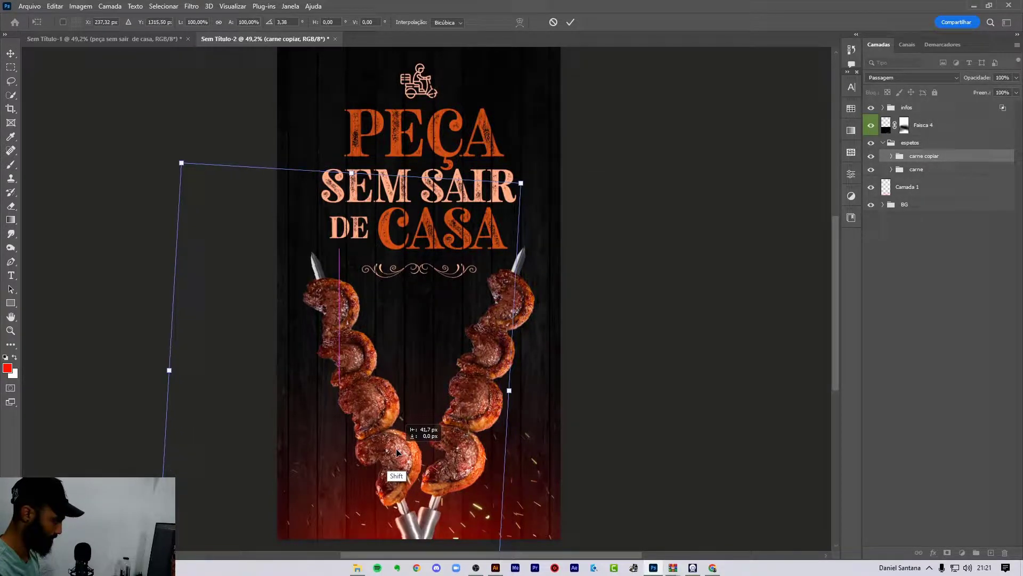
left_click_drag(396, 452, 391, 451)
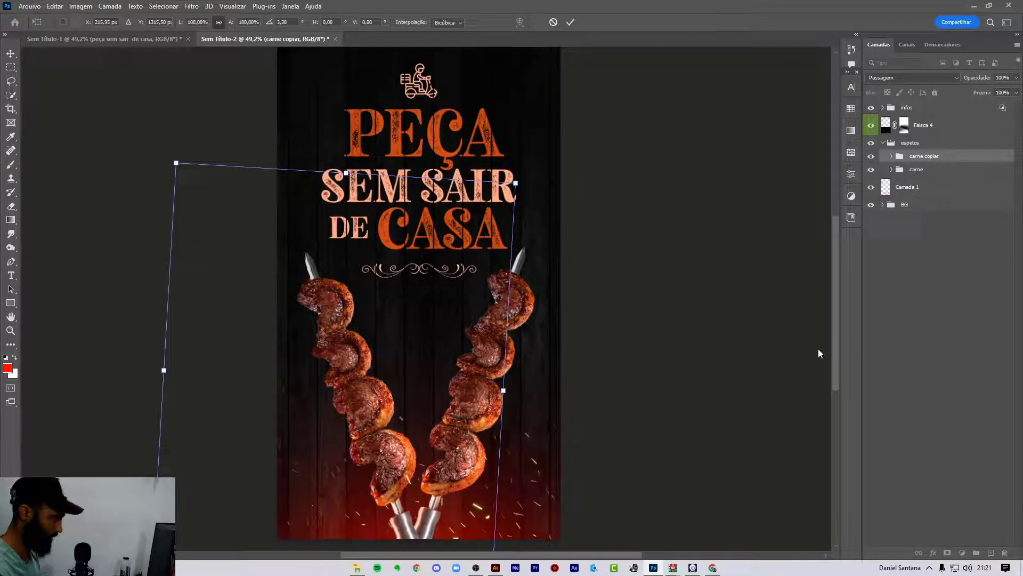
key("Return")
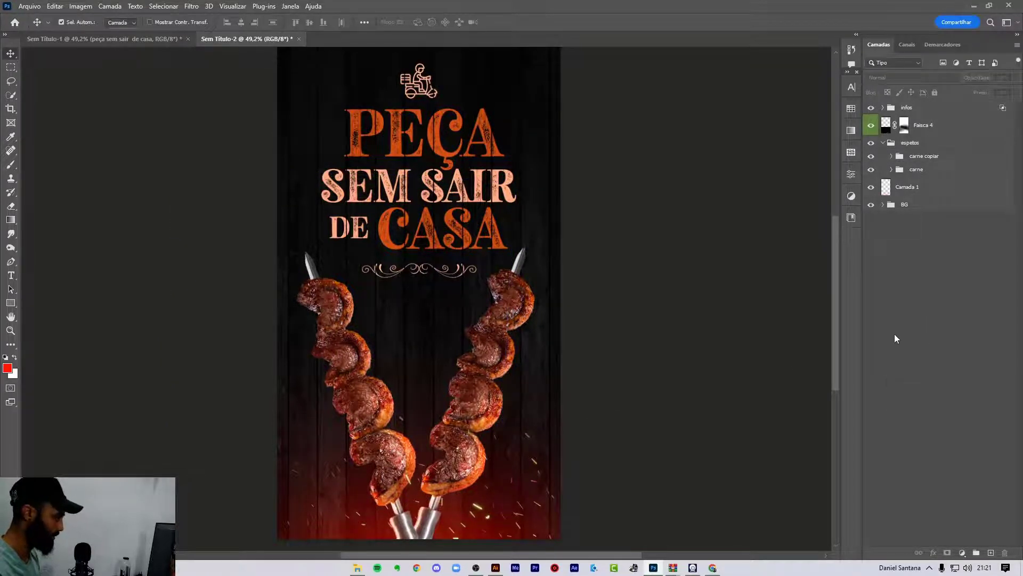
Nudge the espetos group slightly right to centre the skewers under the title.
left_click(911, 143)
key("ctrl+t")
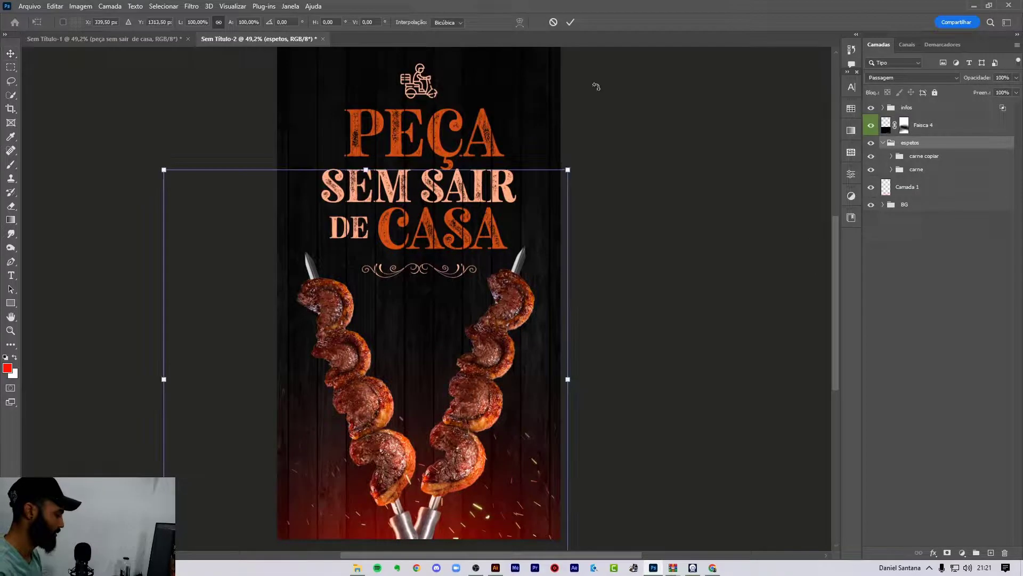
key("shift+Right")
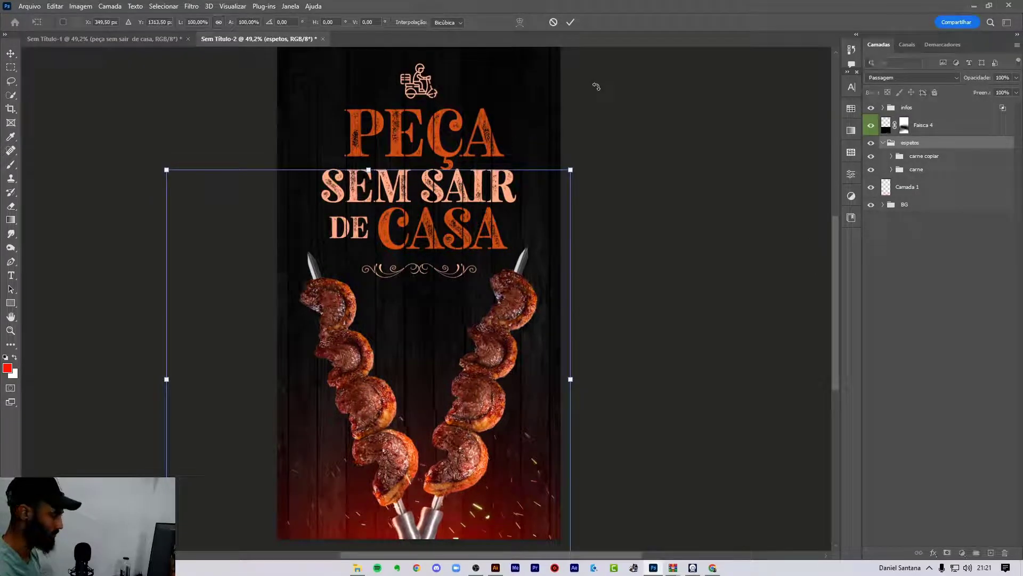
left_click(941, 309)
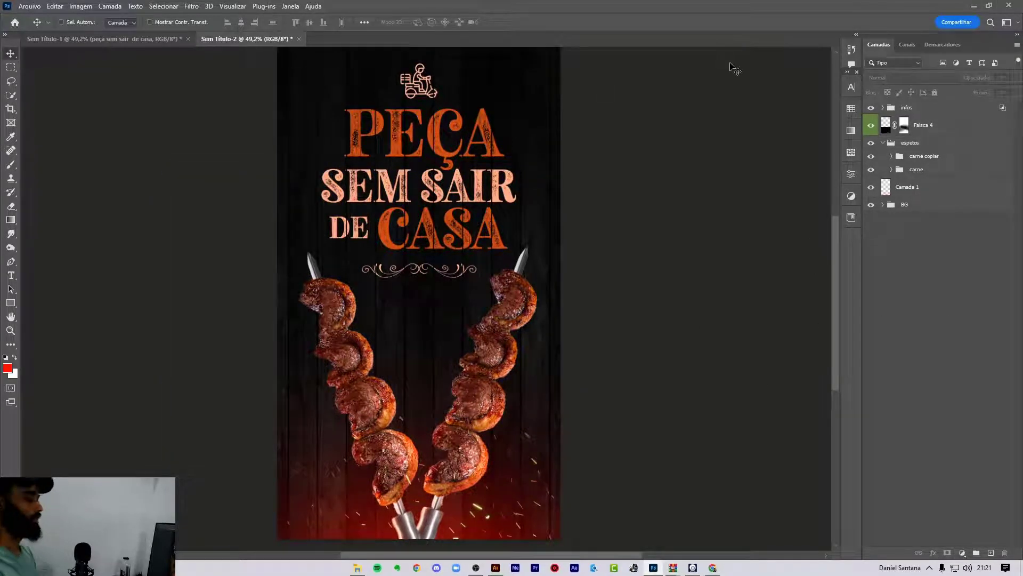
key("ctrl")
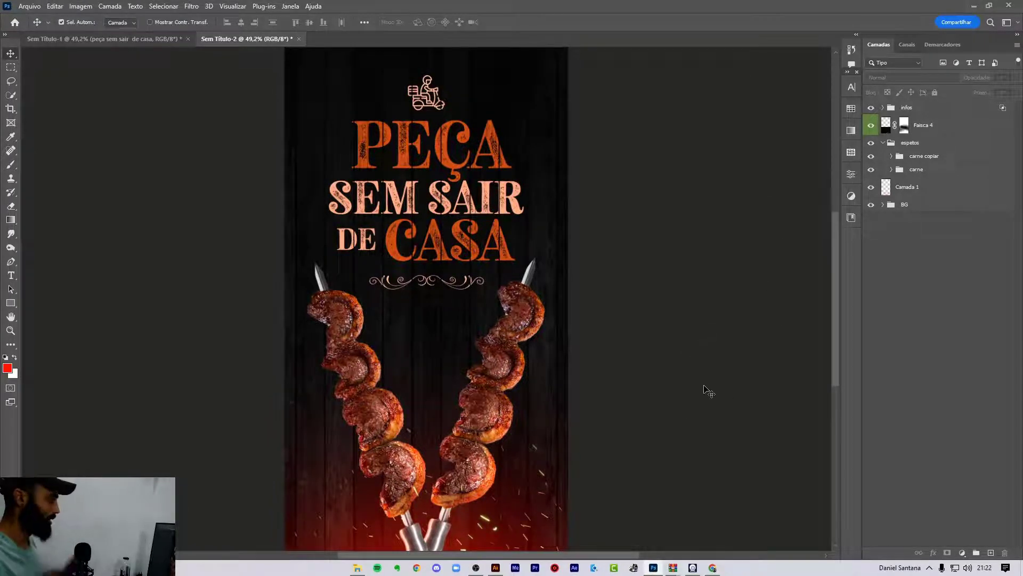
Duplicate the Camada 1 fire glow, moving and enlarging the copy across the flyer's top.
left_click(916, 188)
key("ctrl+j")
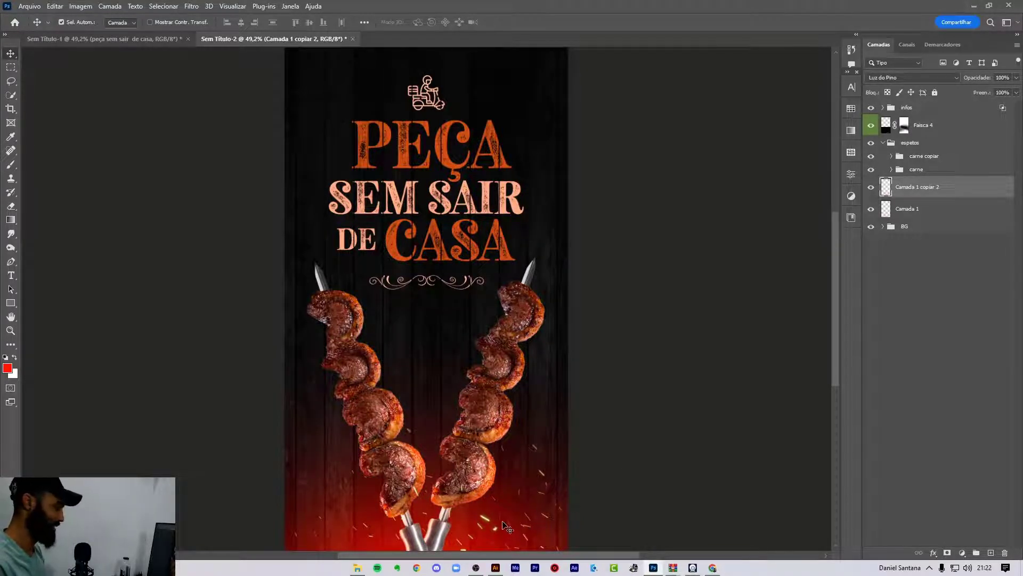
key("ctrl+t")
mouse_move(508, 531)
left_mouse_down()
mouse_move(485, 114)
mouse_move(516, 258)
left_mouse_up()
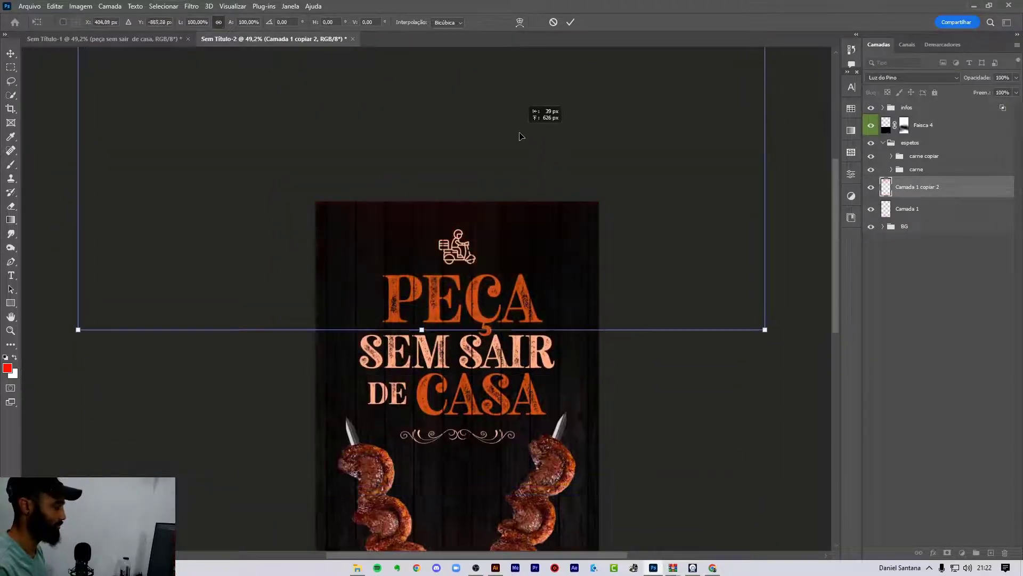
left_click_drag(514, 393, 506, 242)
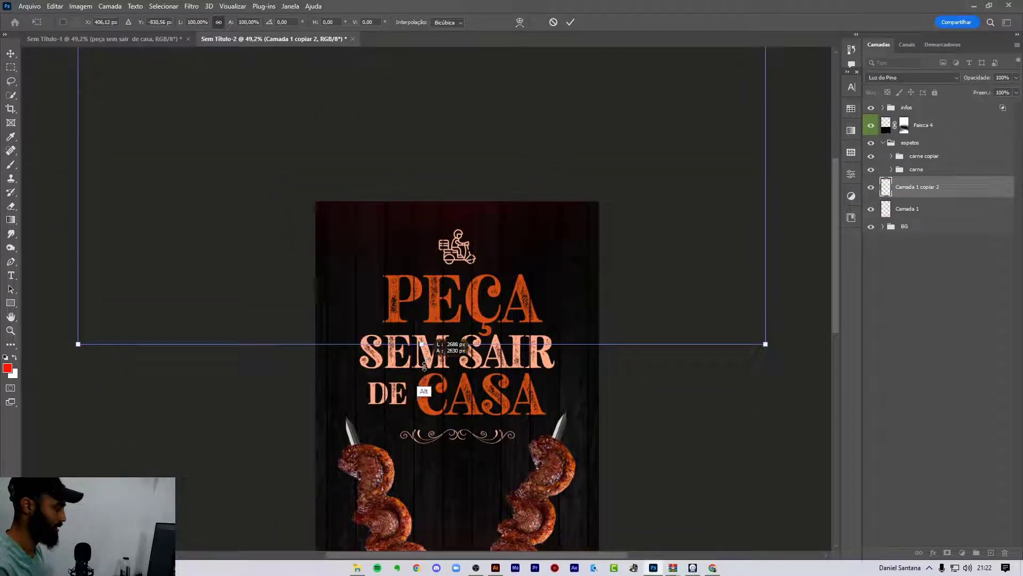
left_click_drag(422, 343, 424, 491)
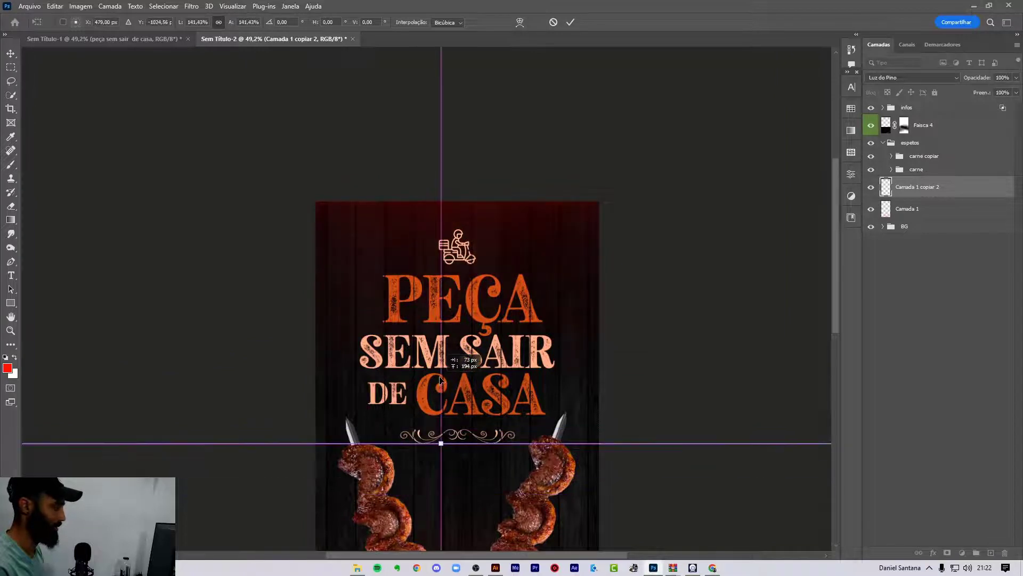
mouse_move(418, 438)
left_mouse_down()
mouse_move(441, 388)
mouse_move(442, 344)
left_mouse_up()
left_click_drag(469, 247, 471, 276)
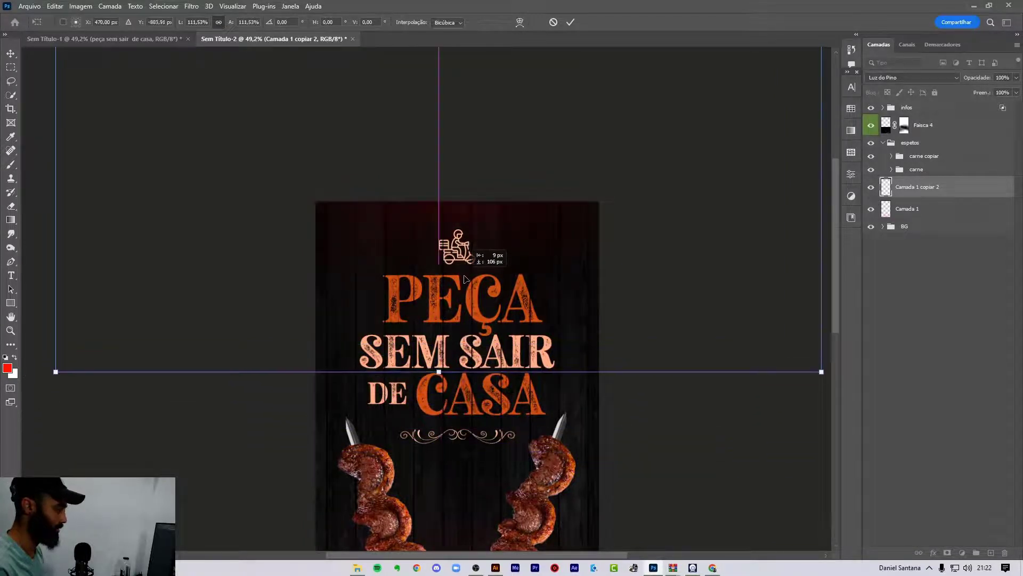
key("Return")
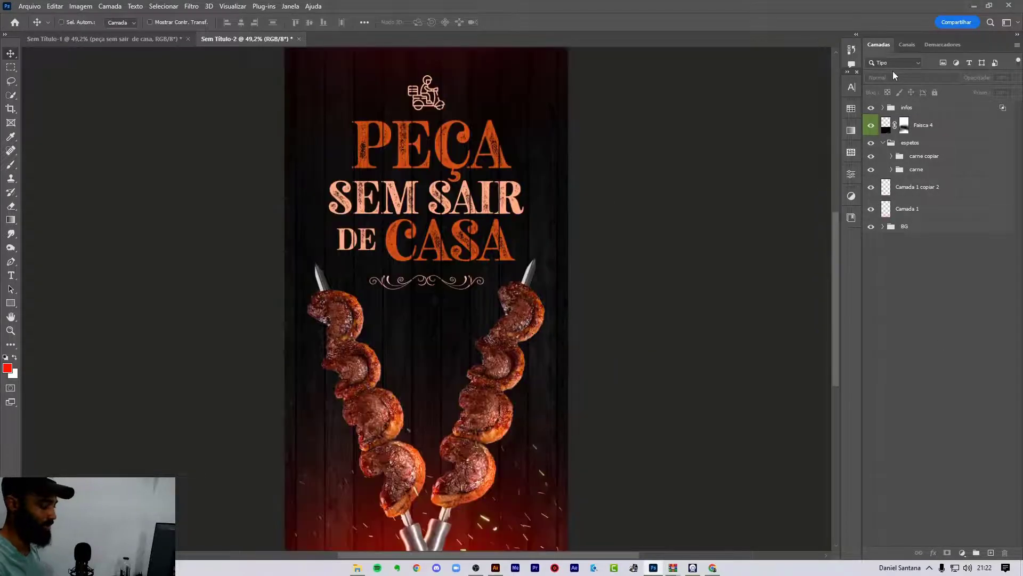
Check the glow copy's Pin Light blending and opacity in the Layers panel.
scroll(570, 257, "up", 1)
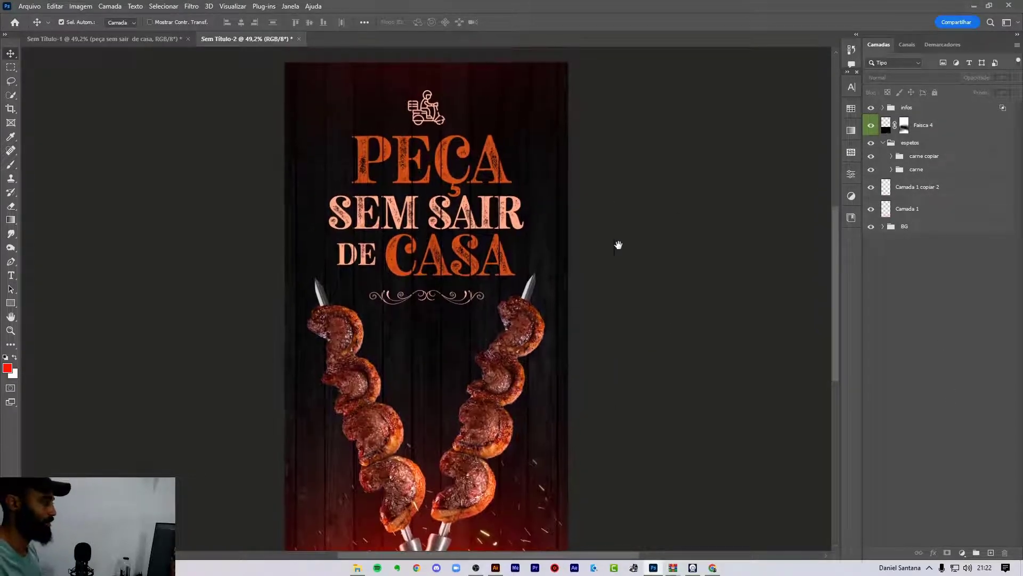
left_click(938, 187)
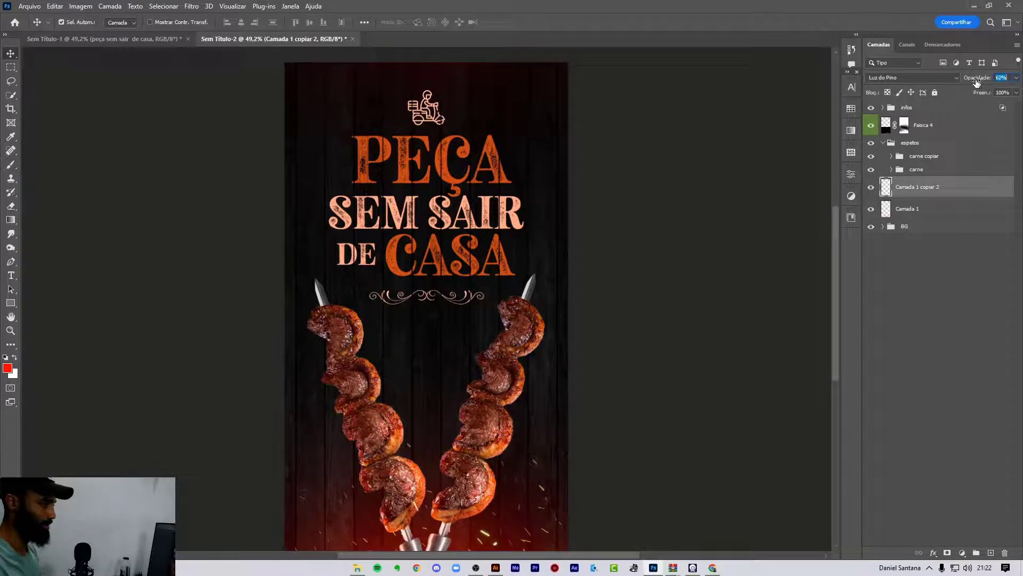
left_click(971, 263)
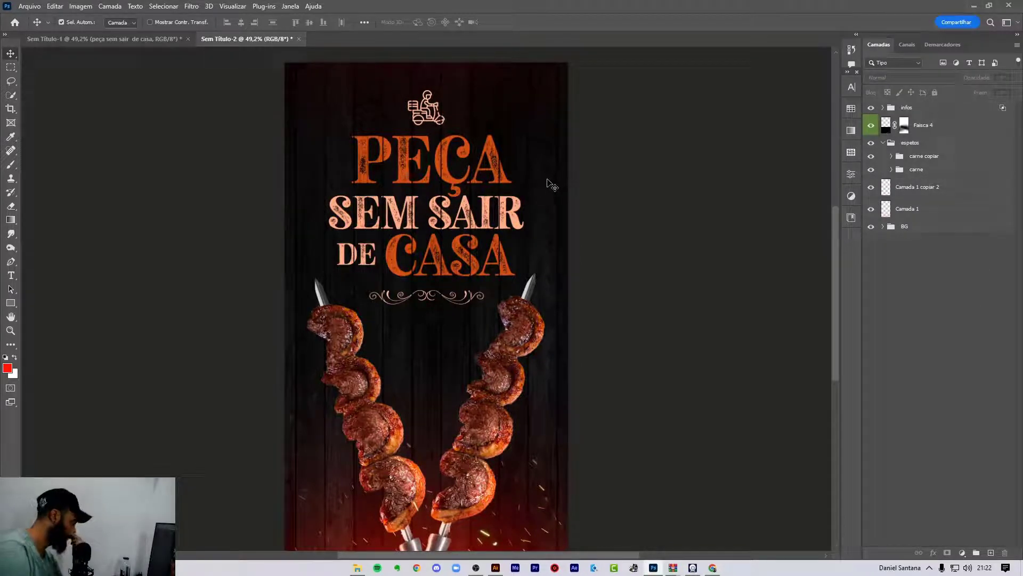
Search Google Images for 'fogo overlay' and preview a flame window overlay image.
left_click(713, 567)
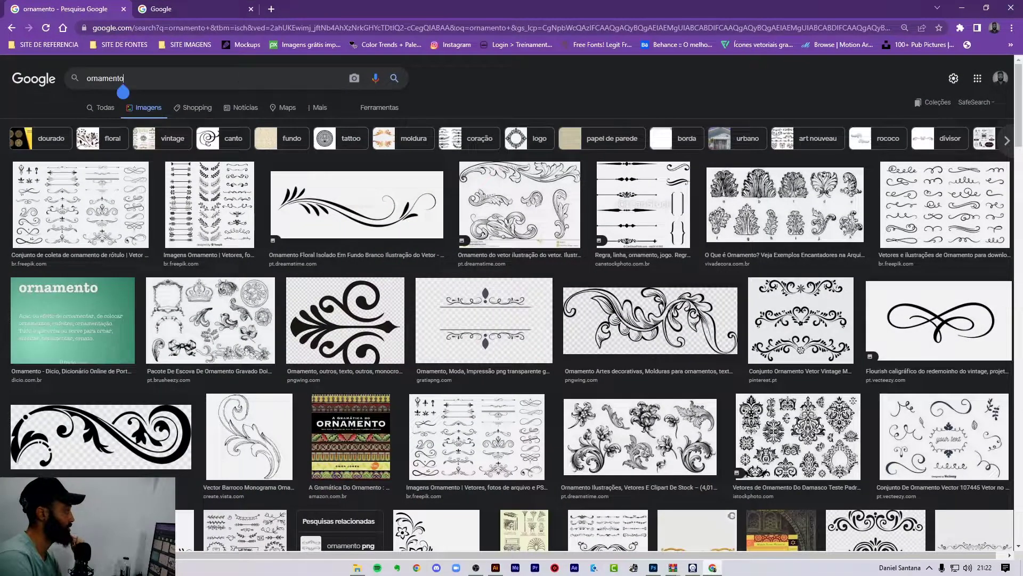
key("ctrl+a")
type("fo")
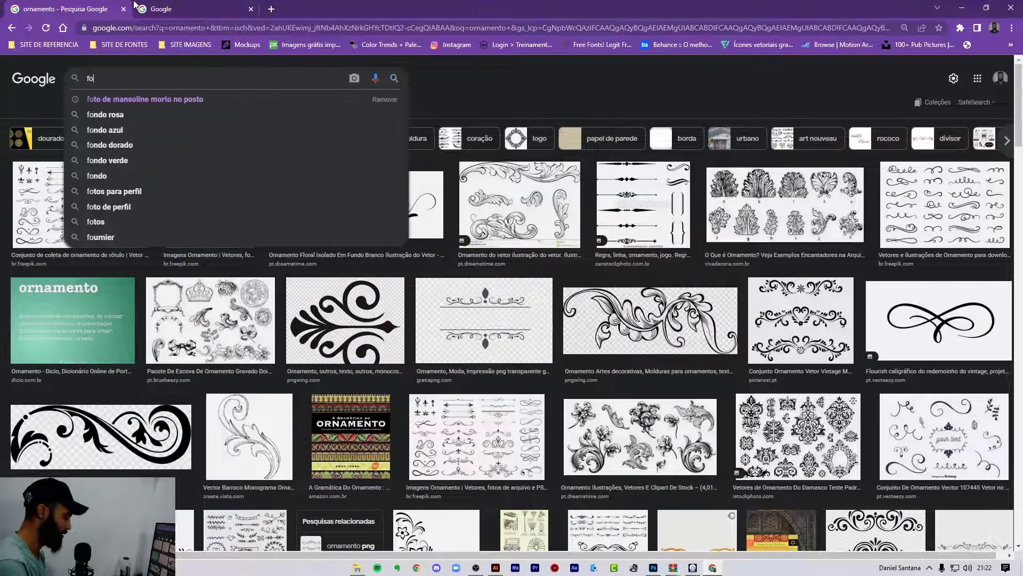
type("go o")
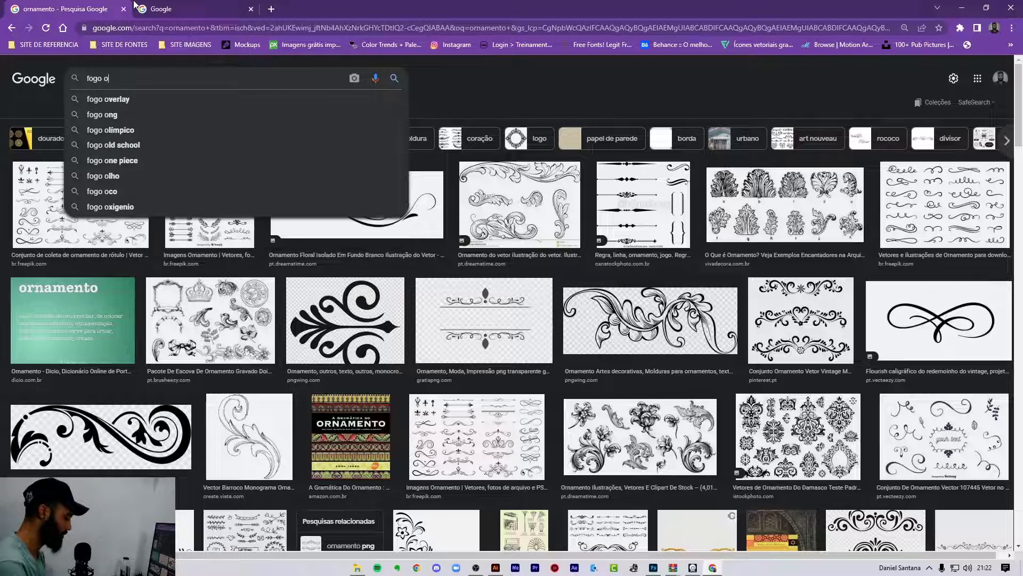
type("ver")
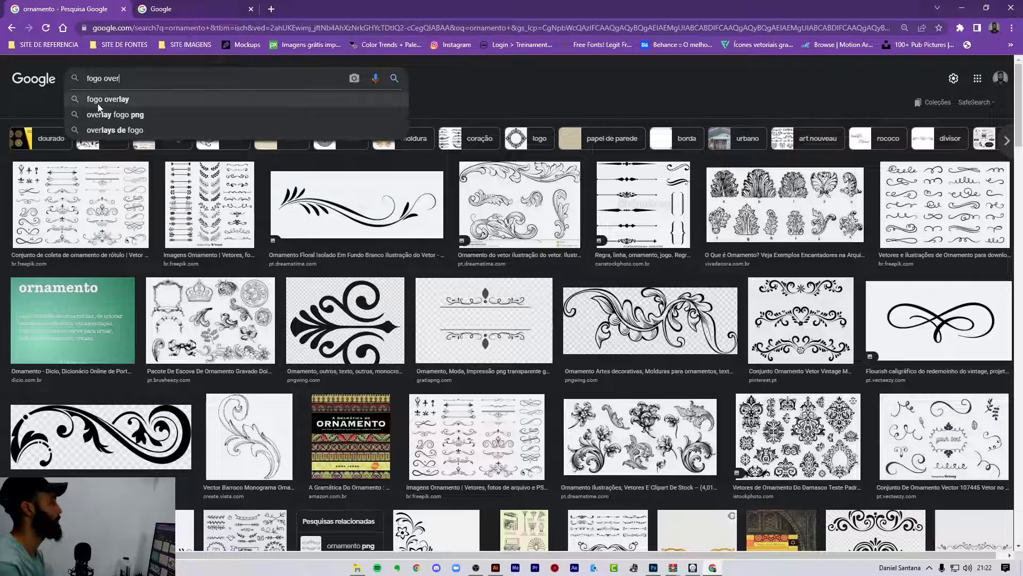
left_click(108, 99)
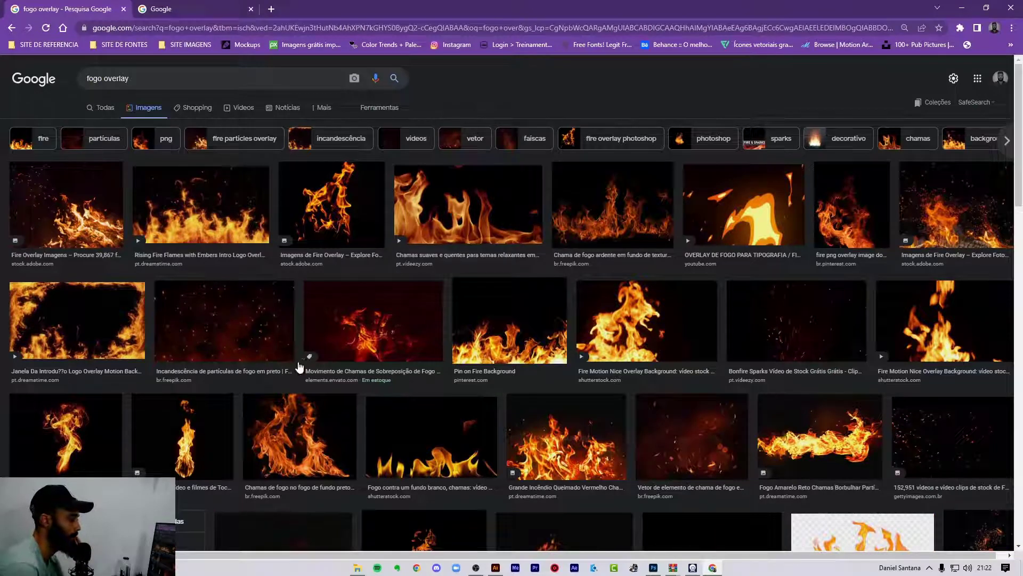
scroll(299, 363, "down", 1)
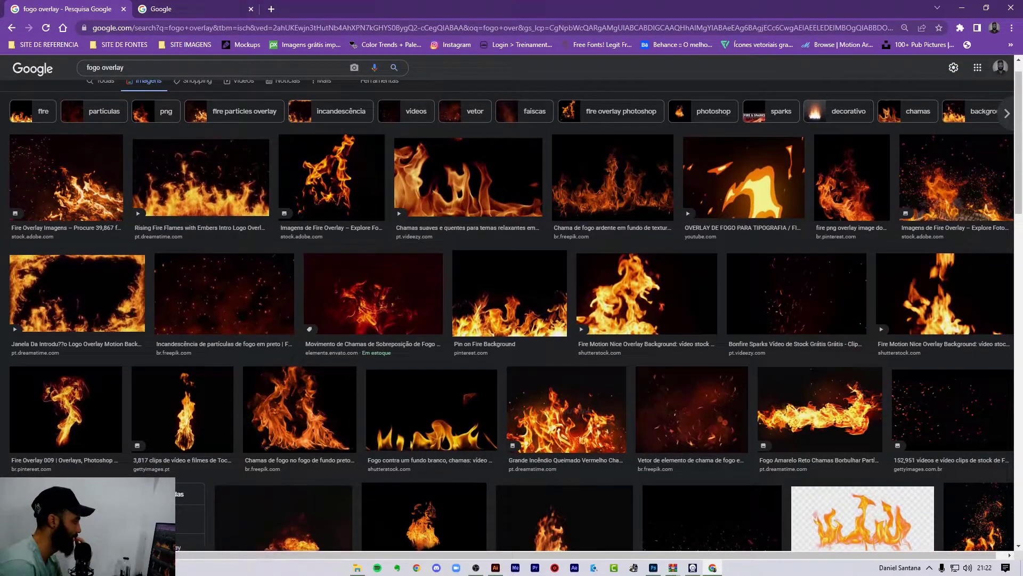
left_click(24, 317)
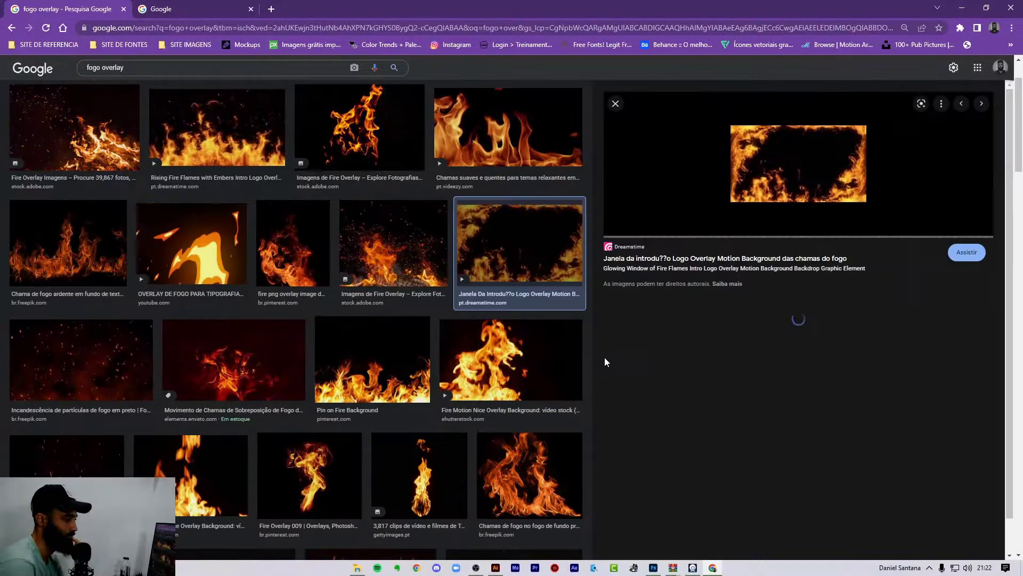
scroll(565, 314, "down", 2)
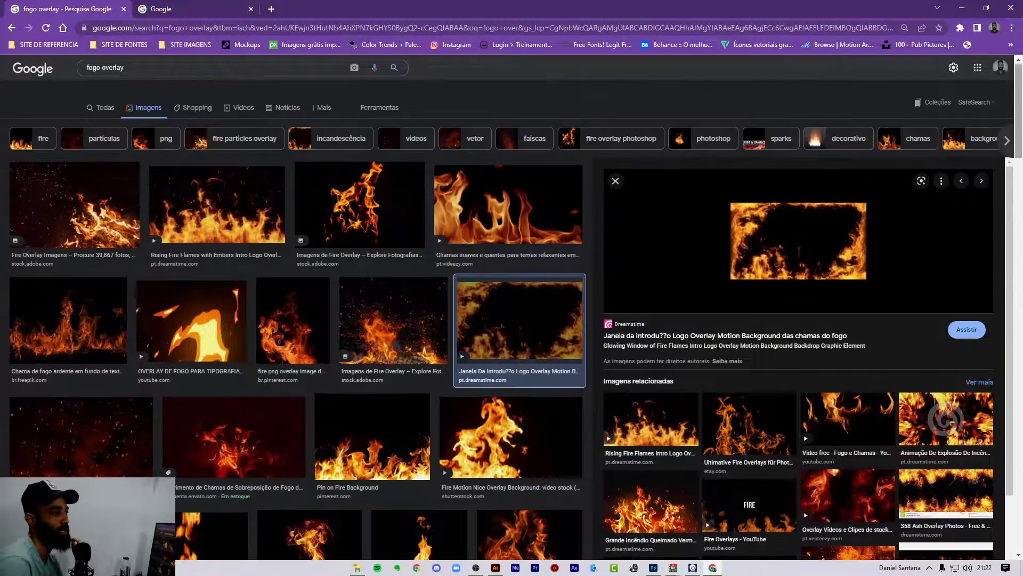
scroll(387, 123, "up", 3)
Filter the fogo overlay results to large images and browse the grid.
left_click(382, 112)
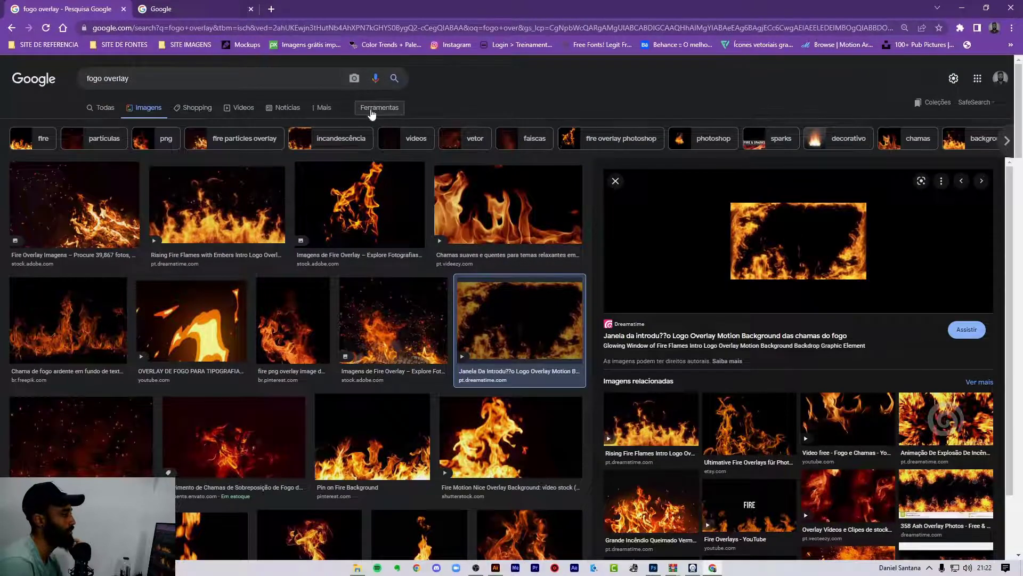
left_click(106, 128)
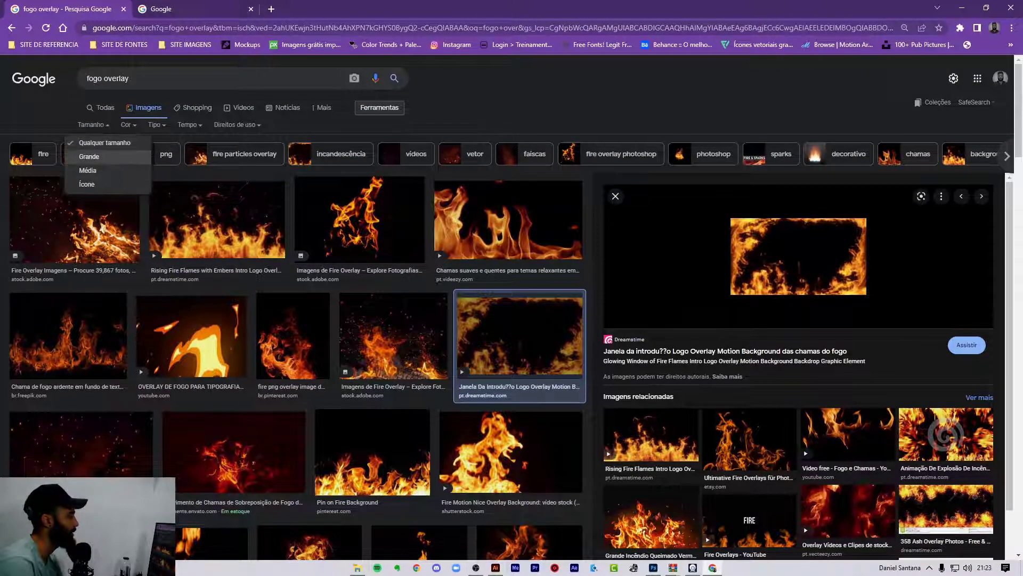
left_click(89, 156)
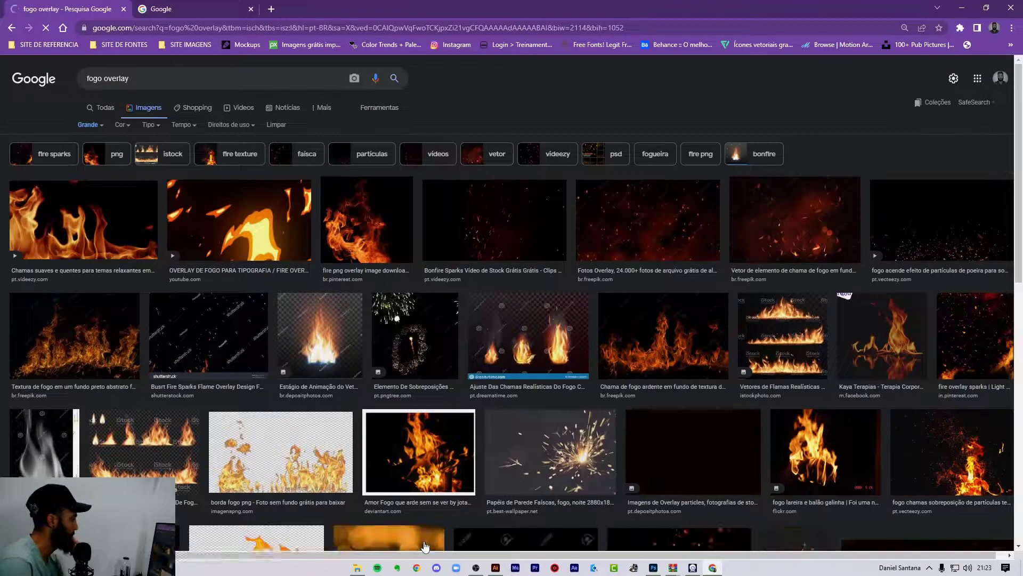
scroll(512, 304, "down", 2)
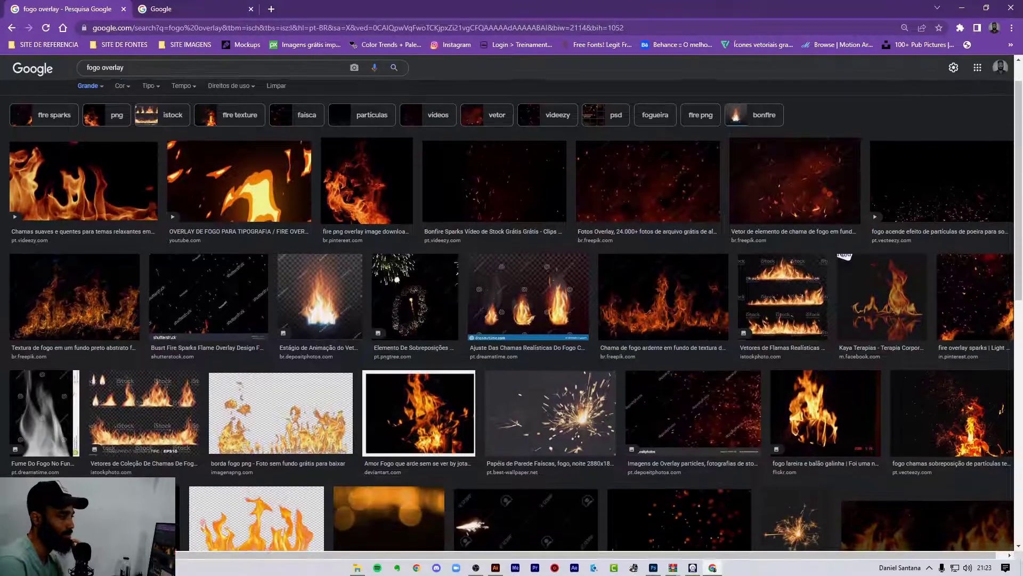
scroll(577, 215, "down", 2)
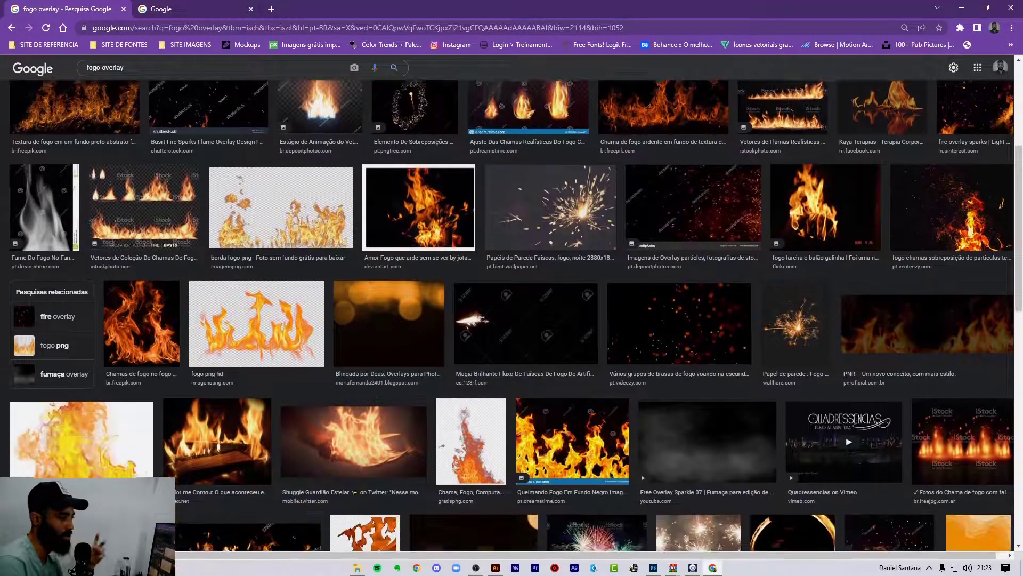
scroll(547, 295, "down", 2)
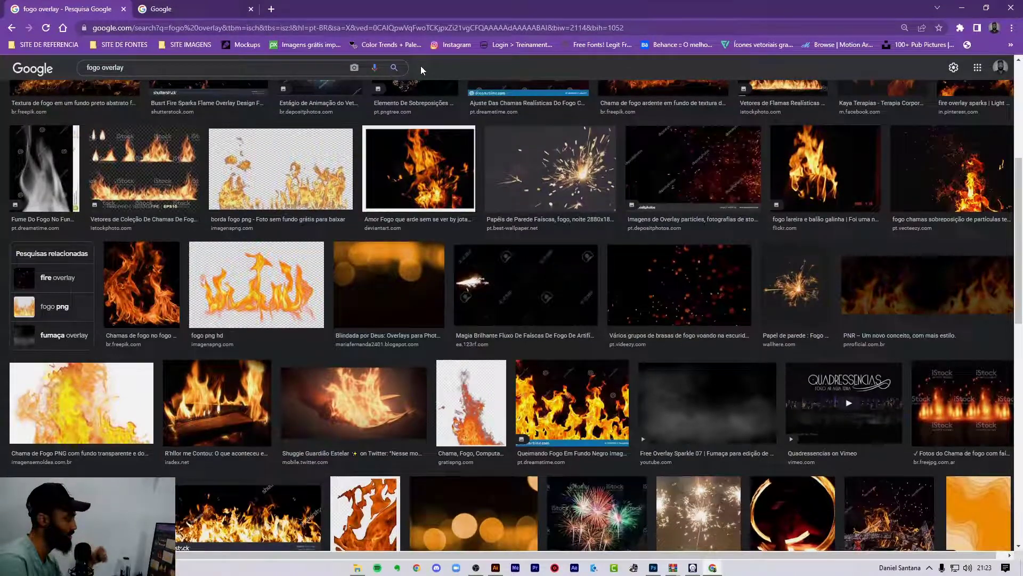
scroll(453, 301, "down", 3)
scroll(471, 352, "down", 1)
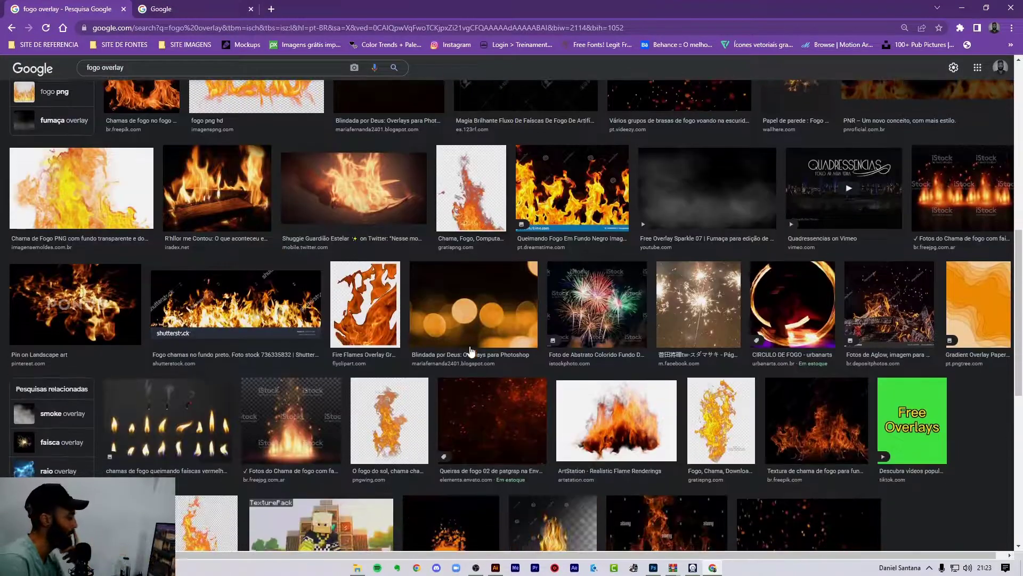
scroll(466, 393, "down", 3)
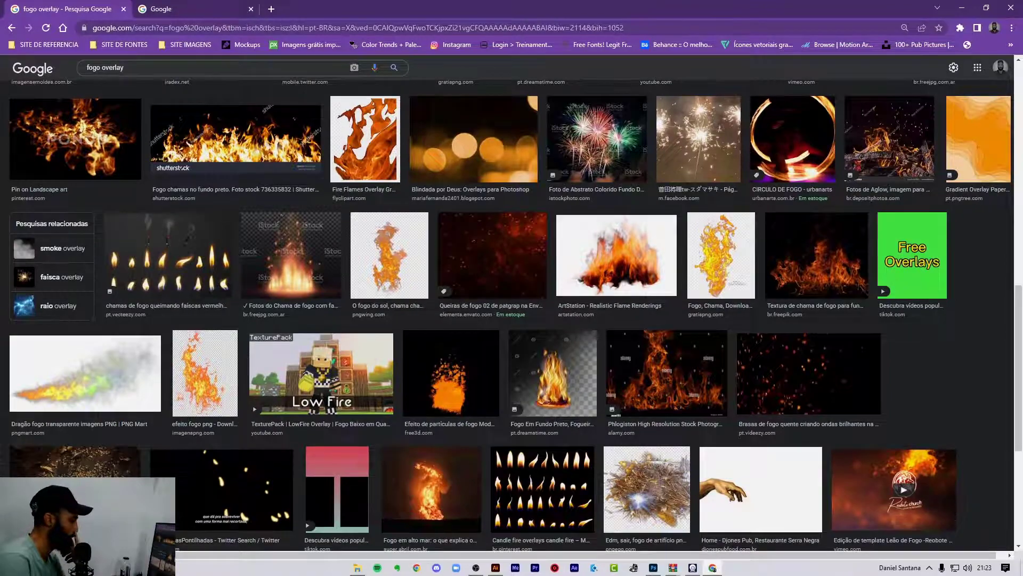
scroll(573, 213, "down", 1)
scroll(573, 213, "down", 2)
scroll(572, 214, "up", 6)
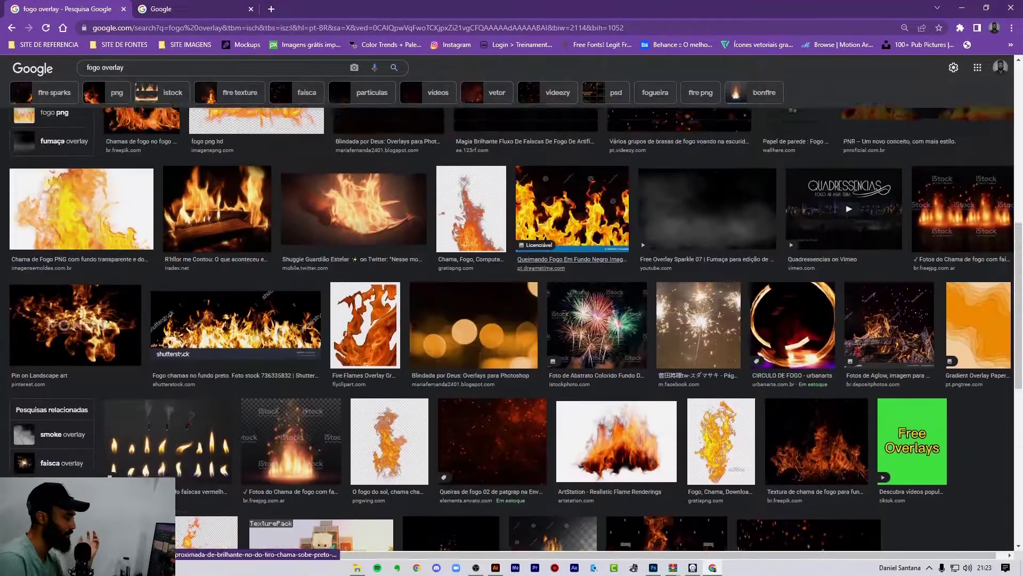
scroll(541, 349, "up", 5)
scroll(540, 349, "up", 2)
scroll(540, 349, "up", 1)
scroll(541, 349, "up", 2)
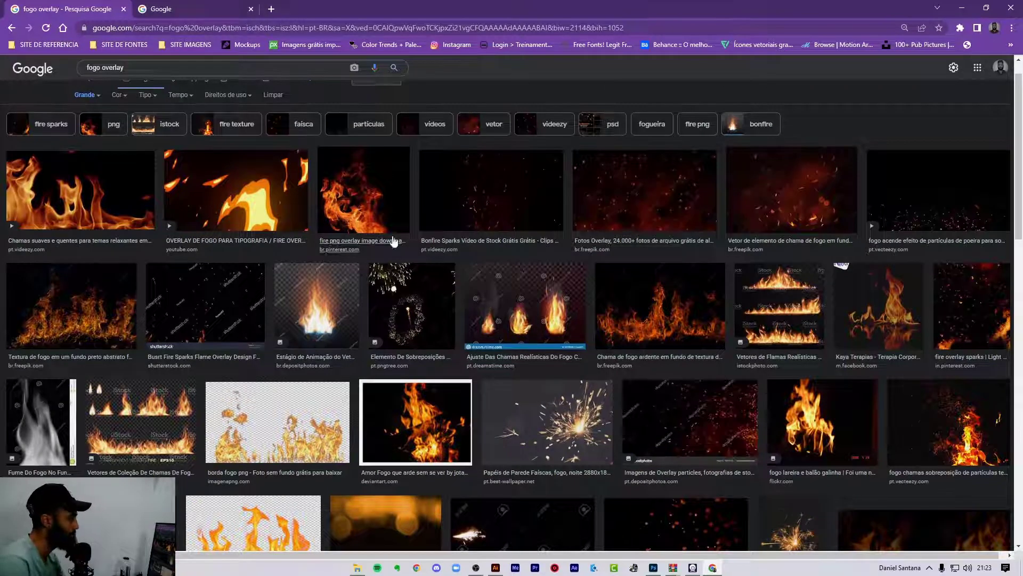
In Chrome, find the large yellow flame image and copy it.
left_click(365, 211)
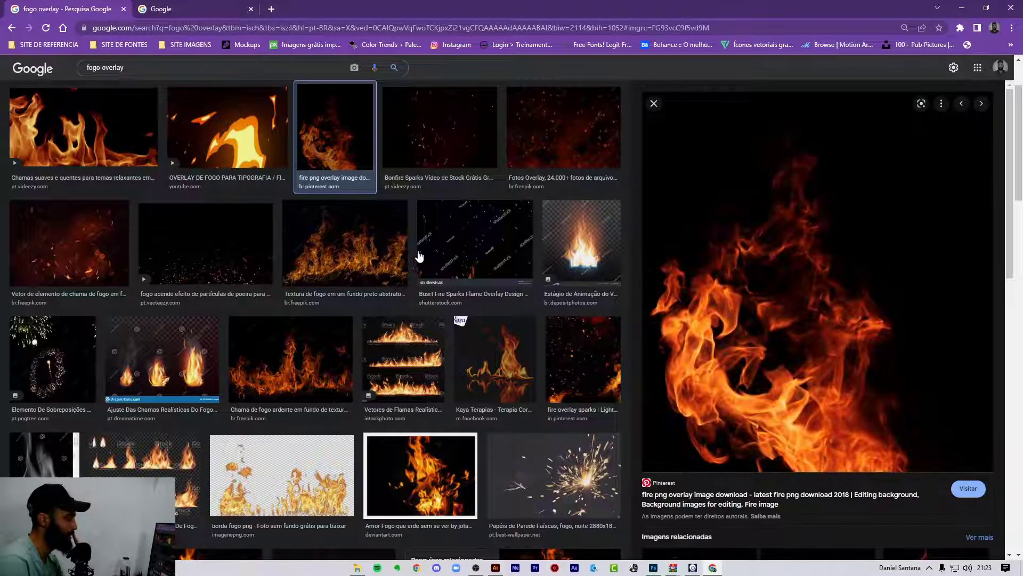
scroll(733, 338, "down", 5)
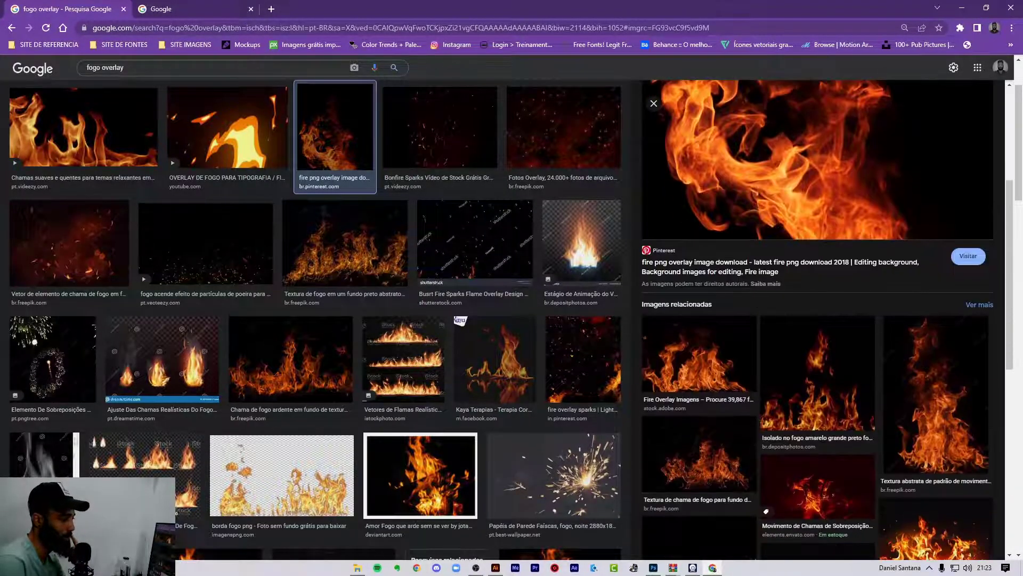
scroll(753, 301, "down", 1)
left_click(830, 314)
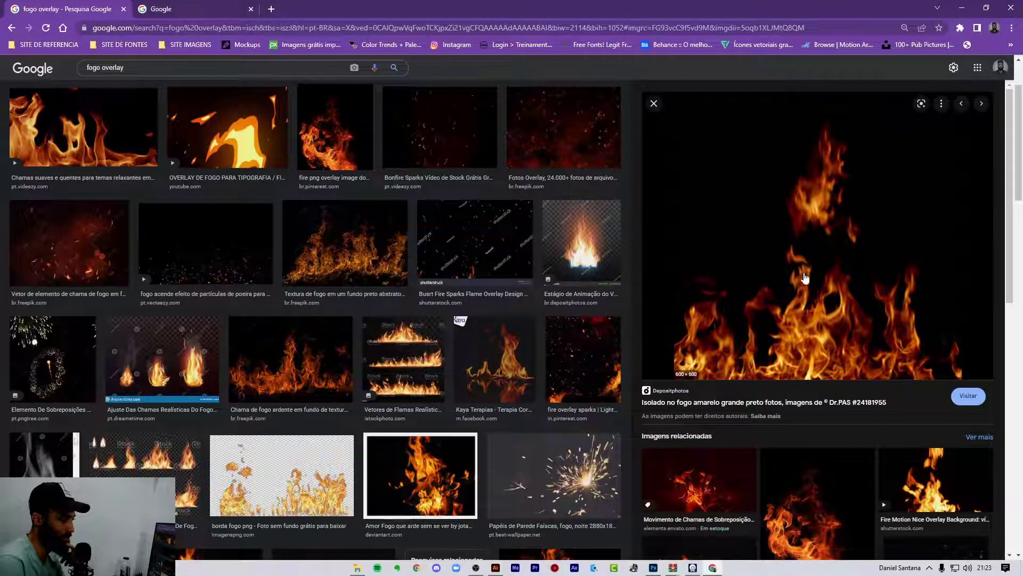
left_click(792, 260)
right_click(786, 260)
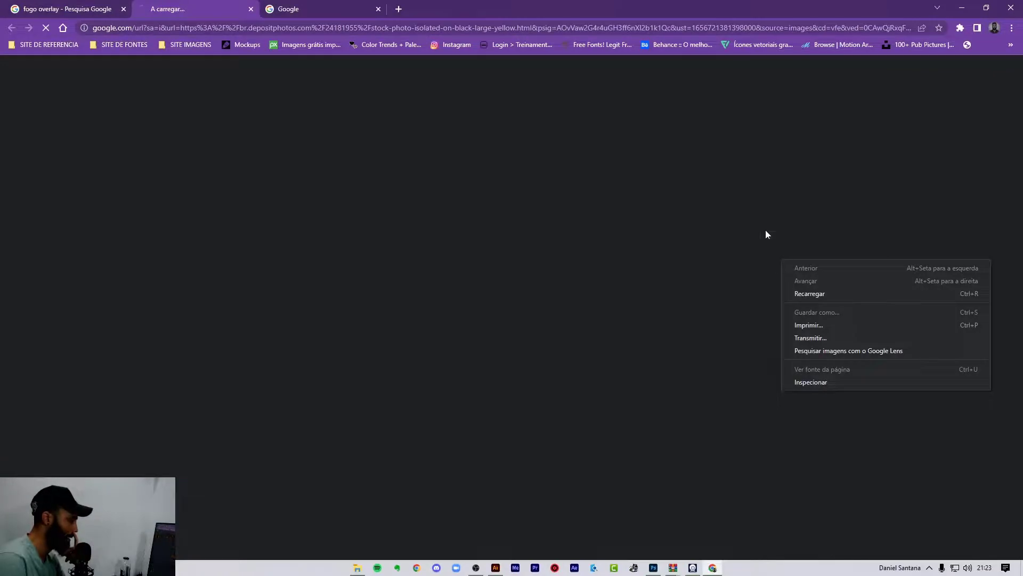
left_click(101, 8)
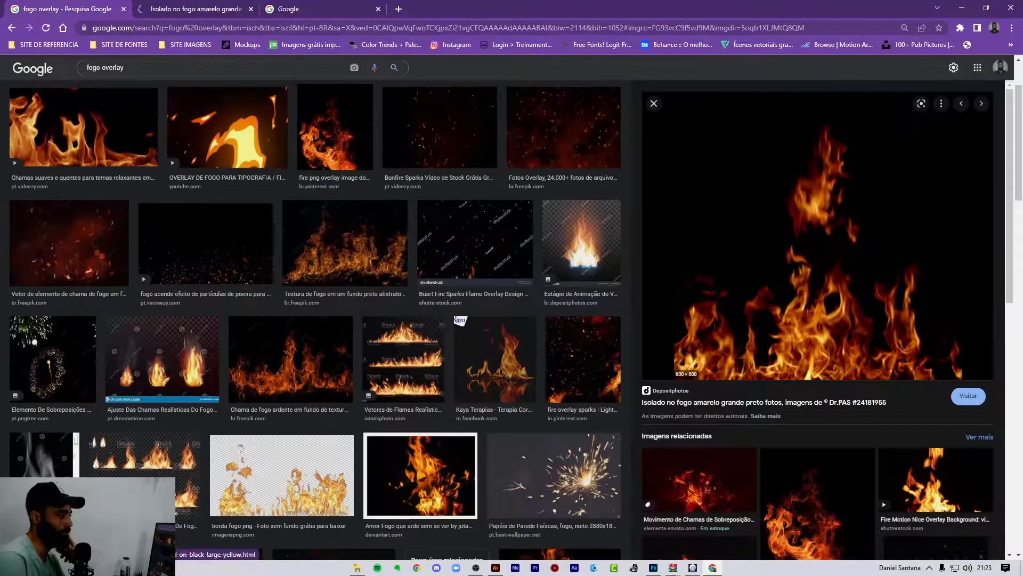
right_click(789, 264)
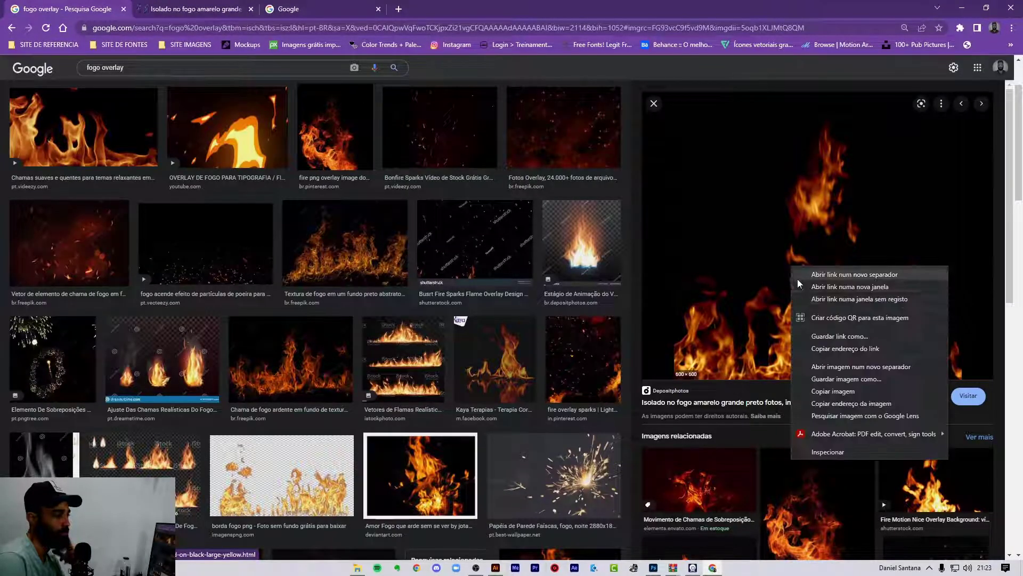
left_click(810, 401)
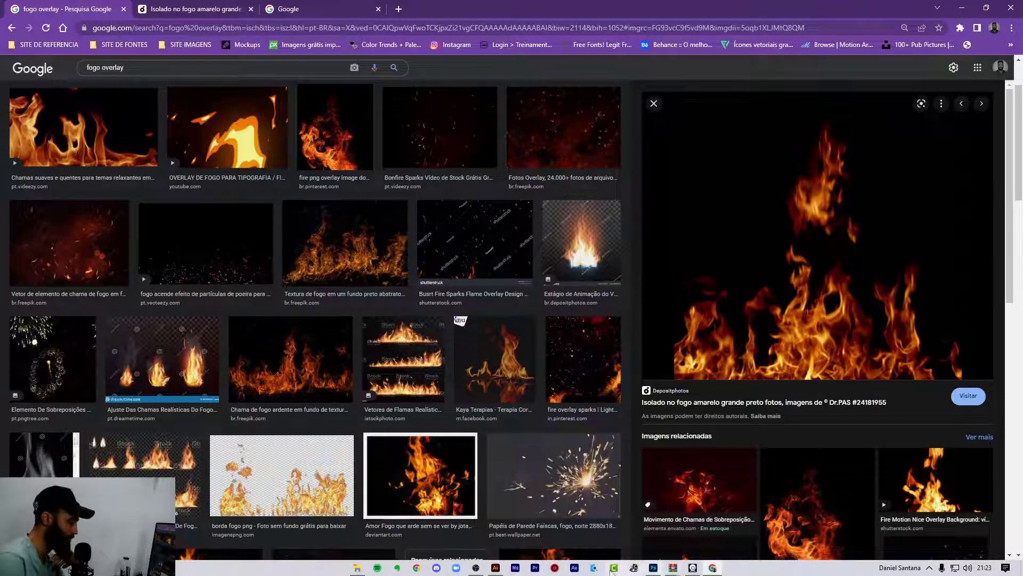
Paste the flame image into the Photoshop poster and enlarge it to about 184% over the skewers.
left_click(654, 568)
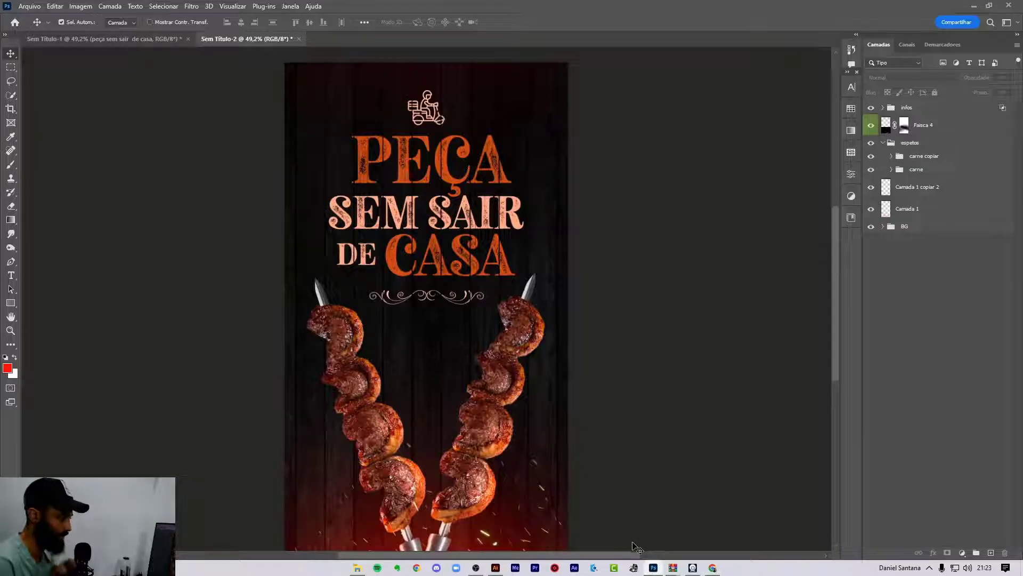
key("ctrl+v")
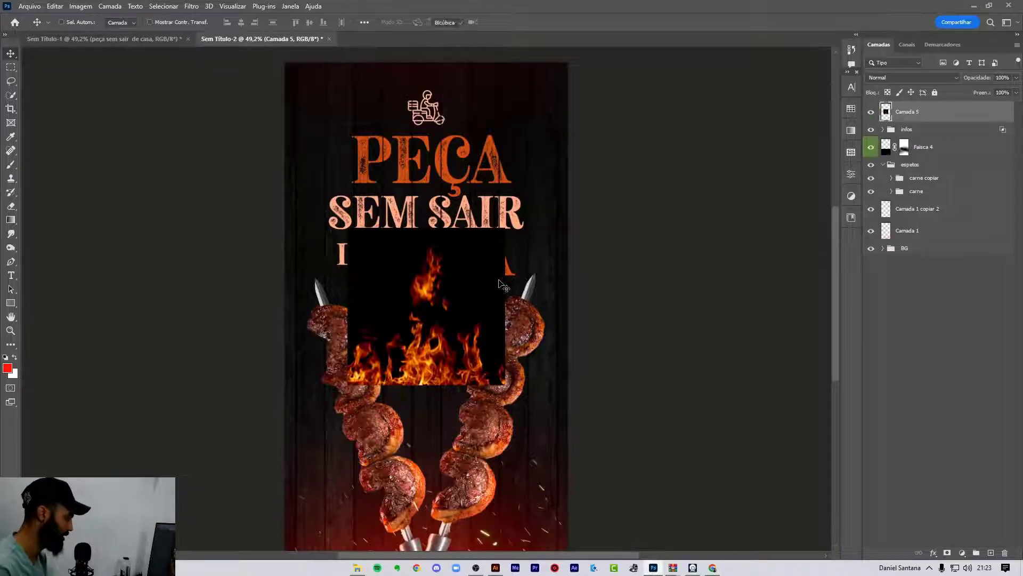
key("ctrl+t")
left_click_drag(506, 229, 571, 161)
mouse_move(490, 287)
left_mouse_down()
mouse_move(497, 246)
mouse_move(511, 354)
left_mouse_up()
key("Return")
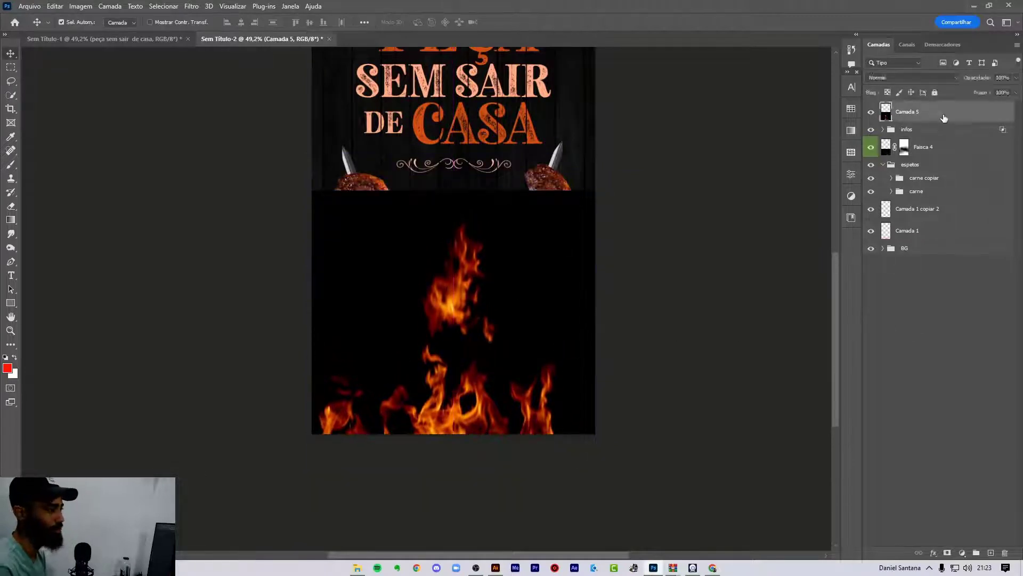
left_click(927, 78)
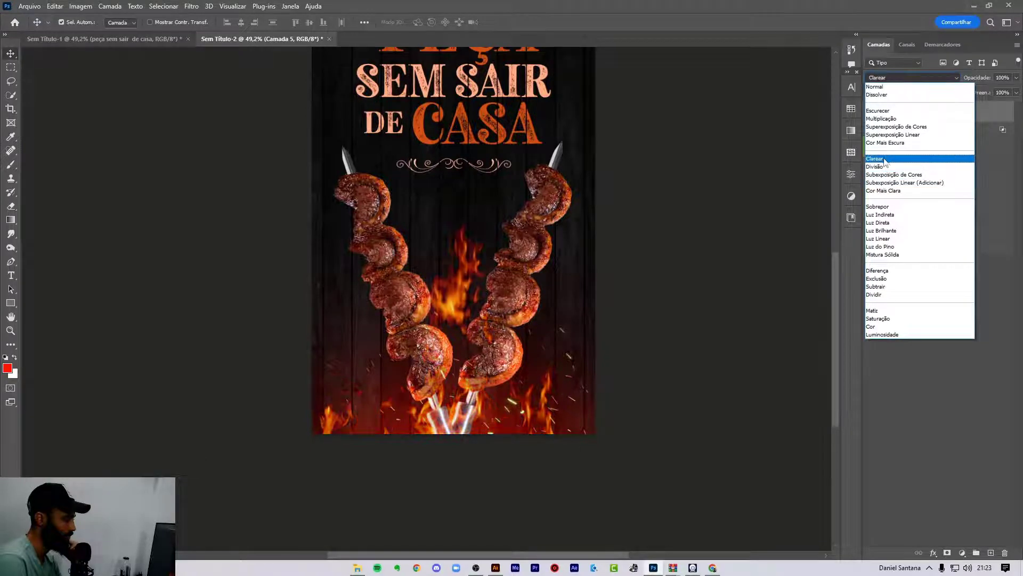
Set Camada 5 to Divisão blending, scale it to about 123%, and shift it between the skewers.
left_click(879, 167)
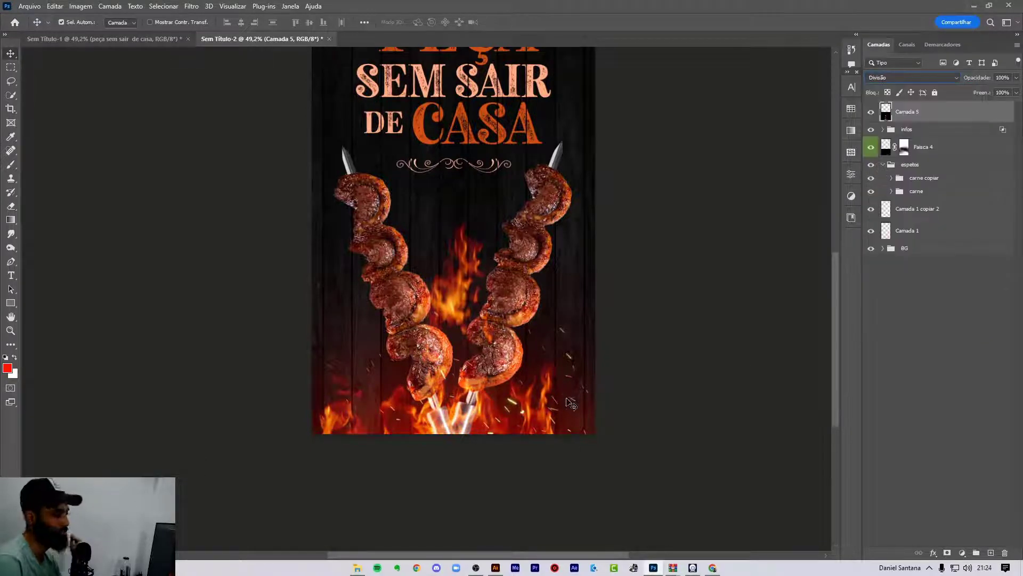
key("ctrl+t")
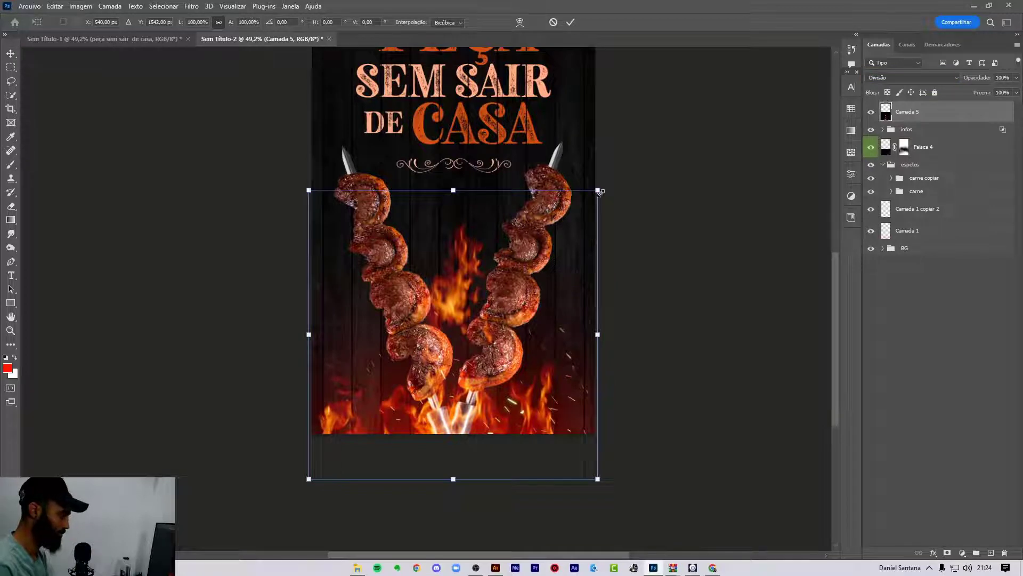
left_click_drag(599, 192, 633, 153)
mouse_move(577, 355)
left_mouse_down()
mouse_move(596, 373)
mouse_move(597, 433)
mouse_move(595, 409)
mouse_move(686, 528)
mouse_move(614, 473)
mouse_move(550, 453)
mouse_move(524, 300)
mouse_move(512, 298)
mouse_move(510, 308)
left_mouse_up()
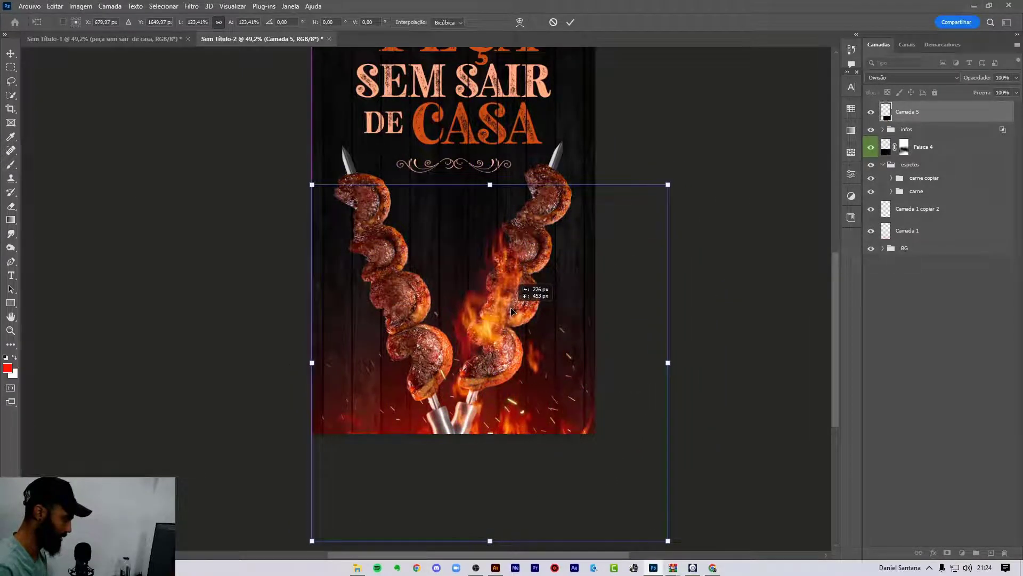
left_click(943, 359)
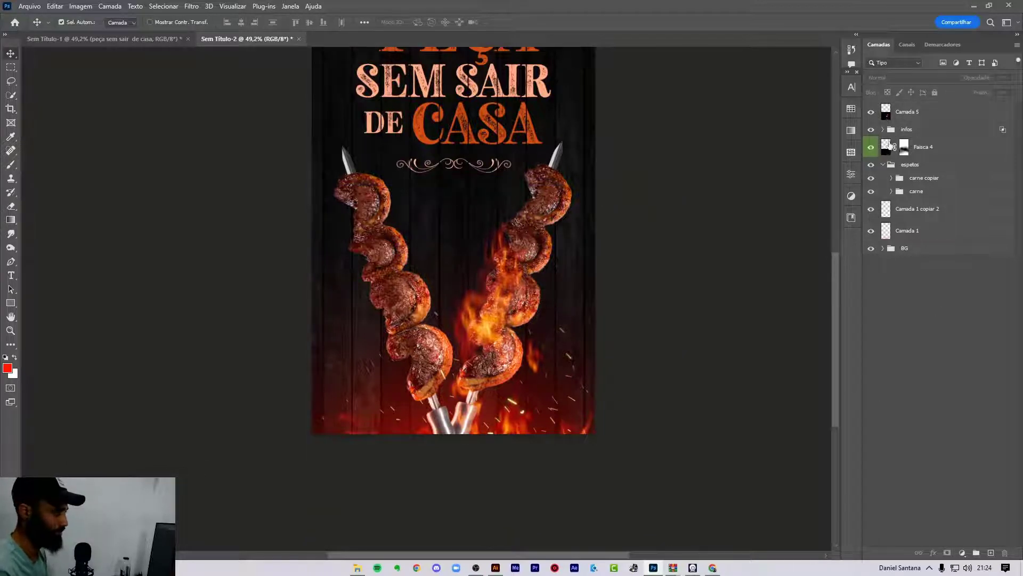
left_click(912, 112)
Add a layer mask to Camada 5 and paint out the flames between the skewers in black.
left_click(947, 553)
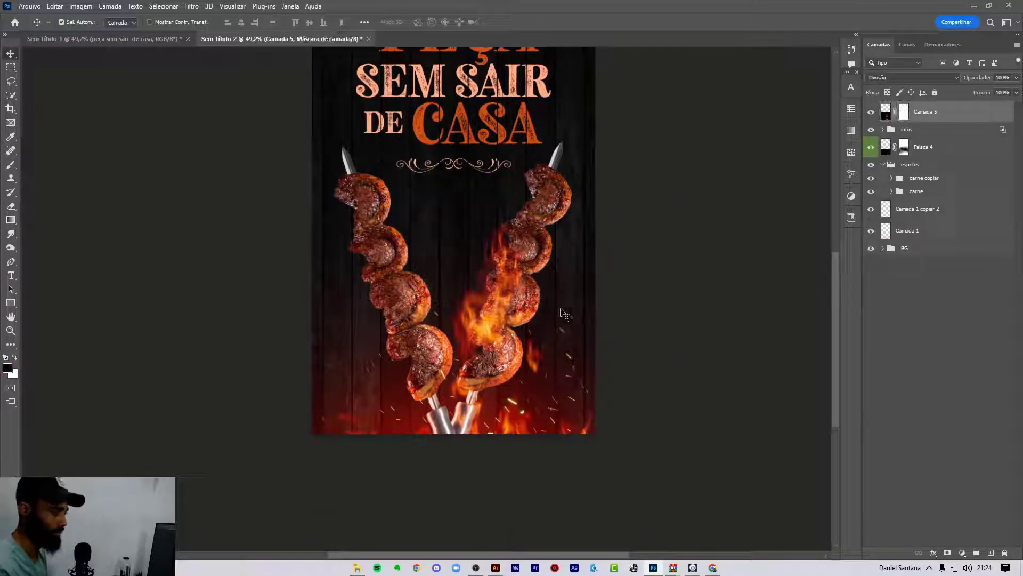
key("b")
left_click_drag(538, 262, 522, 312)
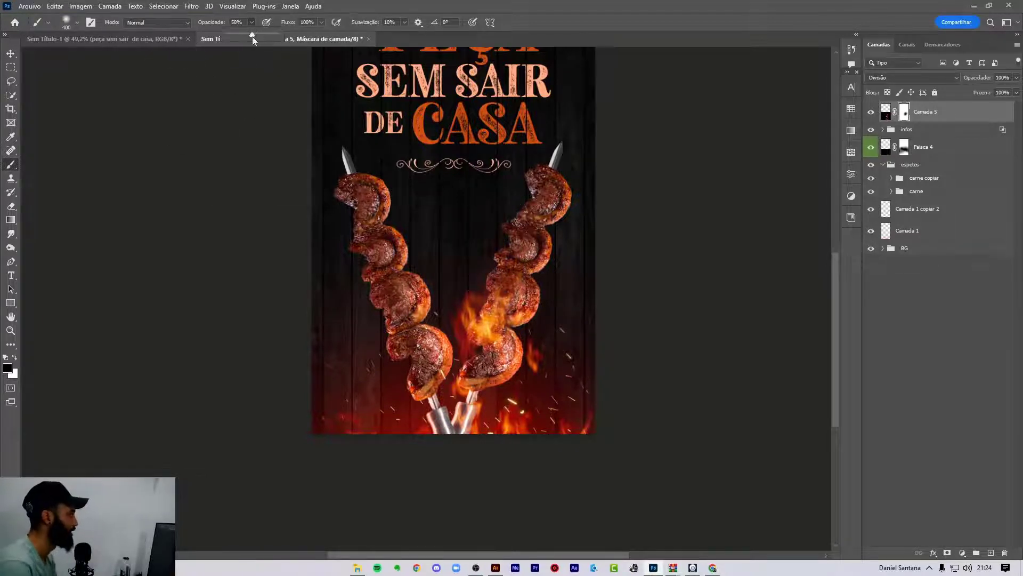
left_click_drag(252, 39, 282, 39)
key("bracketleft")
key("bracketleft")
key("bracketleft")
left_click_drag(511, 304, 548, 331)
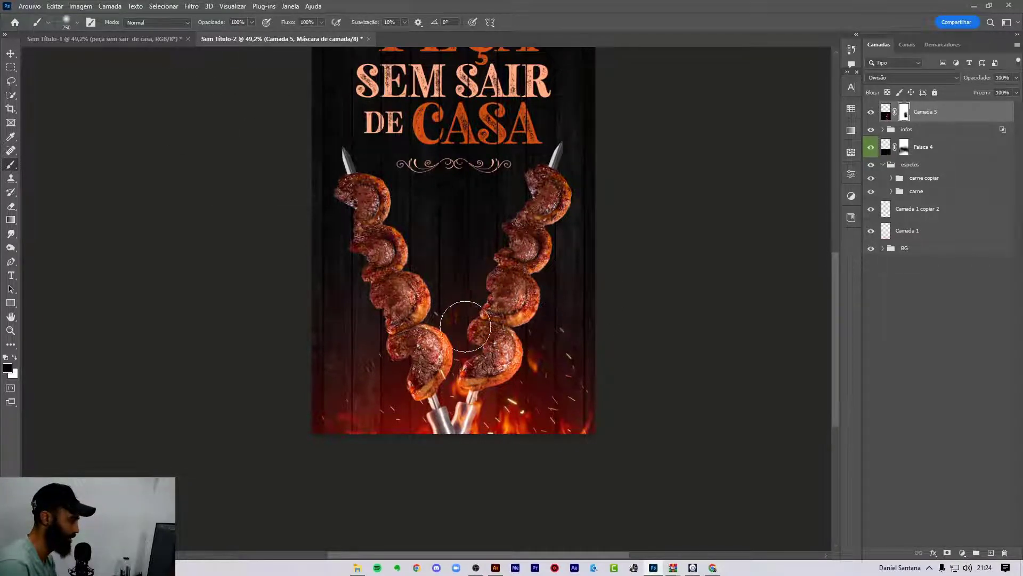
left_click_drag(460, 368, 443, 384)
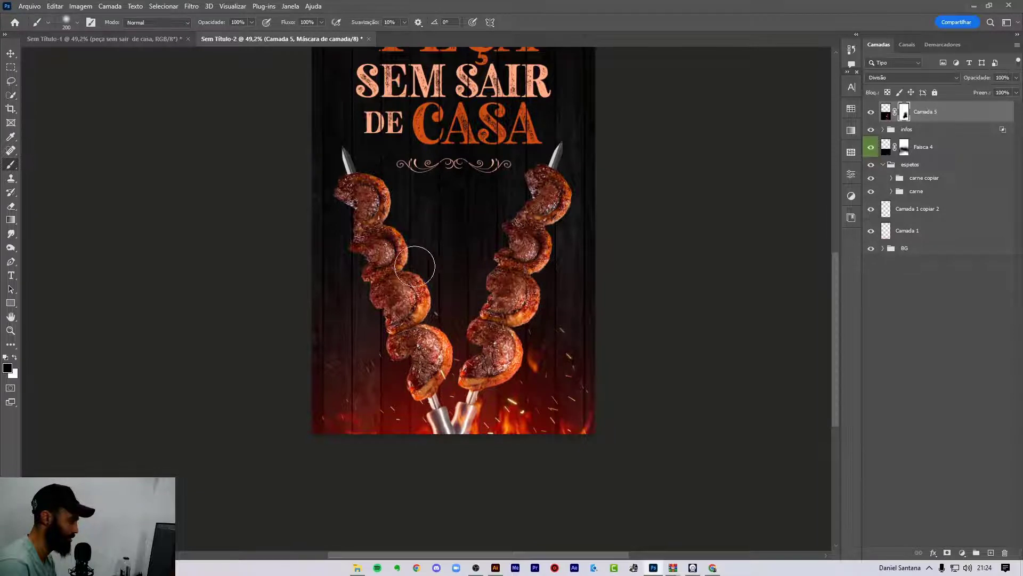
Shift the remaining flames slightly left and move the Faisca 4 sparks layer lower.
left_click(11, 54)
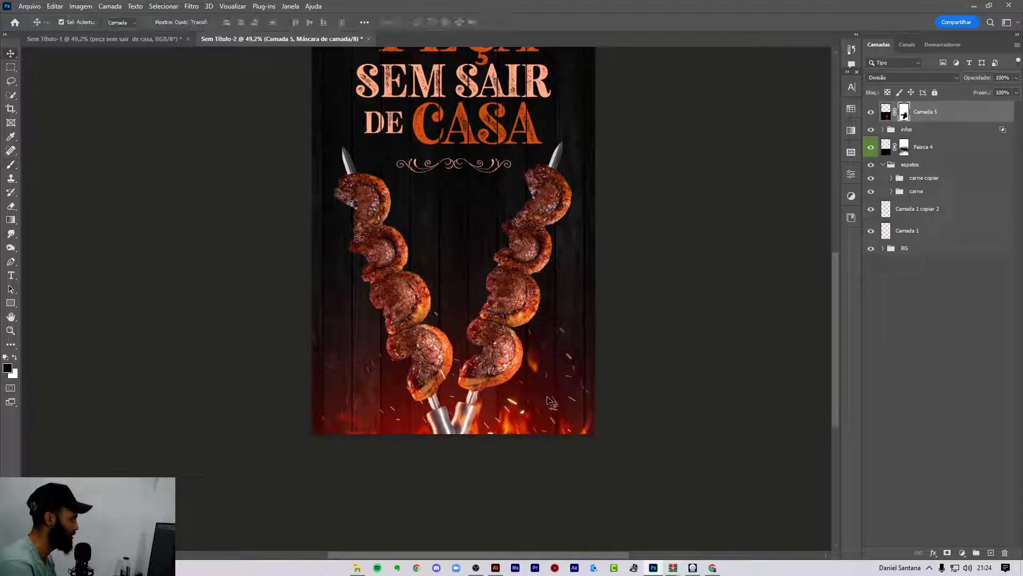
left_click_drag(525, 428, 508, 430)
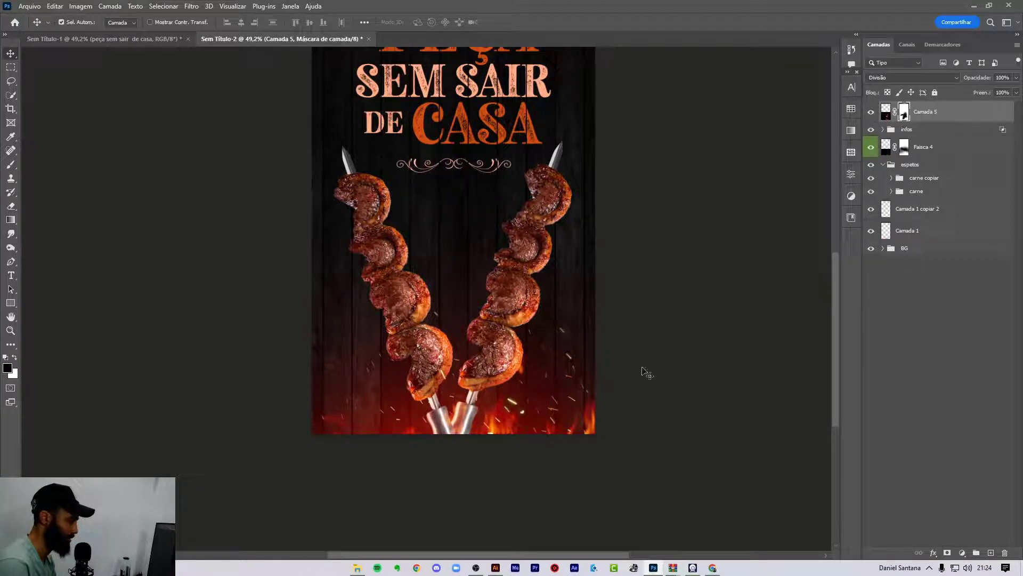
left_click(916, 332)
scroll(469, 322, "up", 2)
scroll(480, 336, "up", 2)
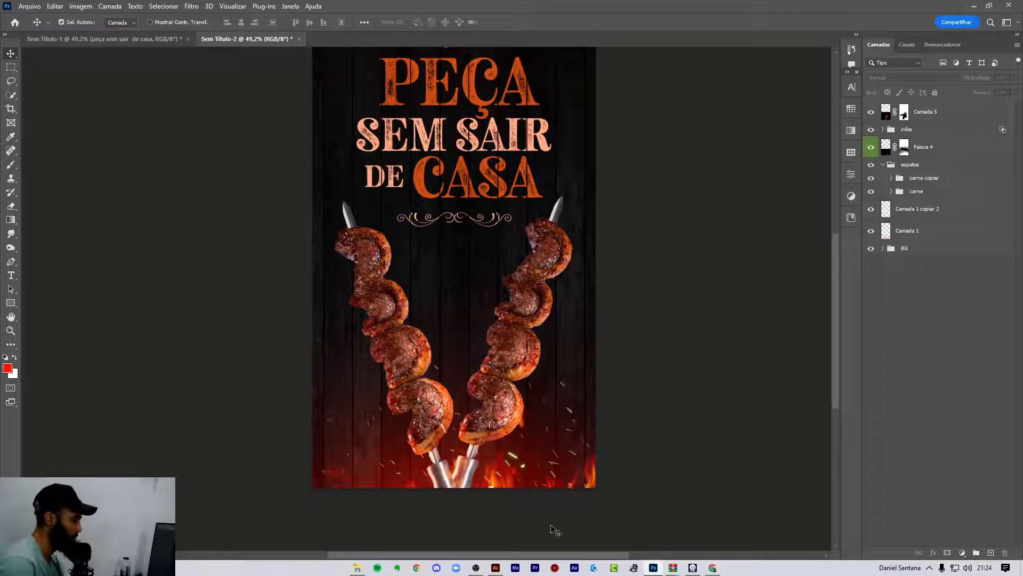
left_click_drag(487, 405, 494, 425)
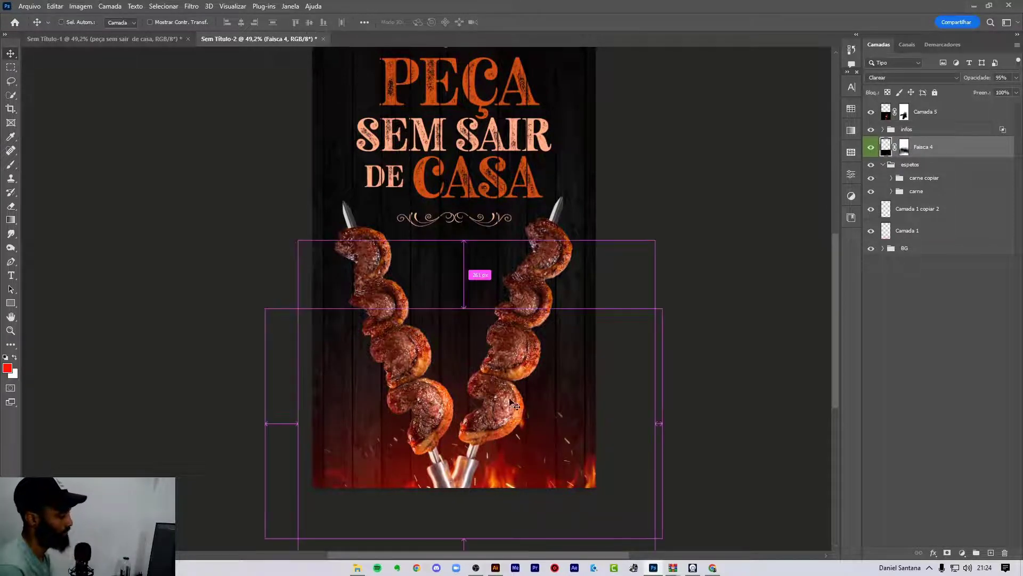
key("z")
scroll(517, 320, "up", 2)
scroll(520, 266, "up", 2)
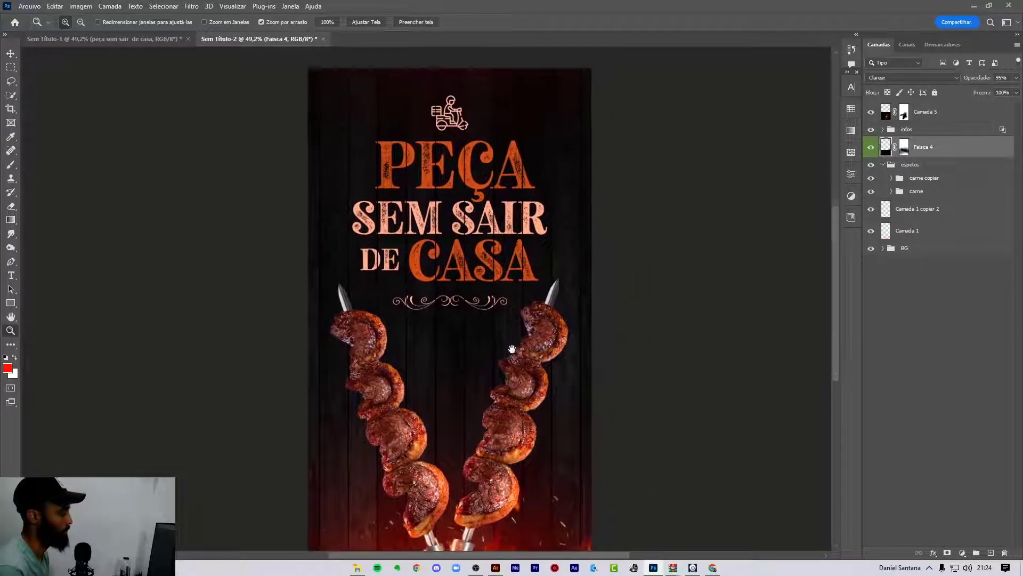
scroll(522, 227, "down", 1)
scroll(522, 227, "right", 1)
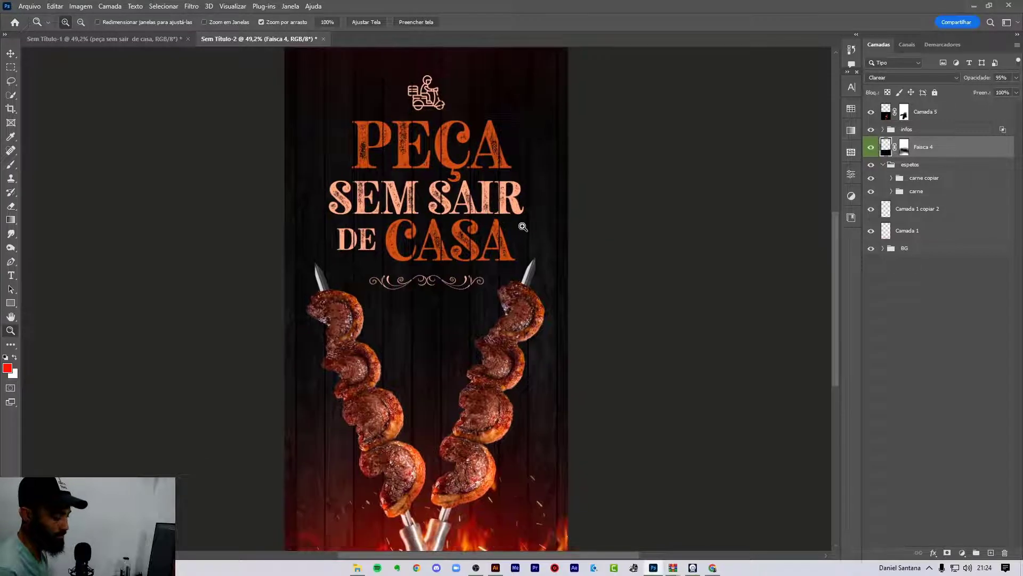
left_click(939, 341)
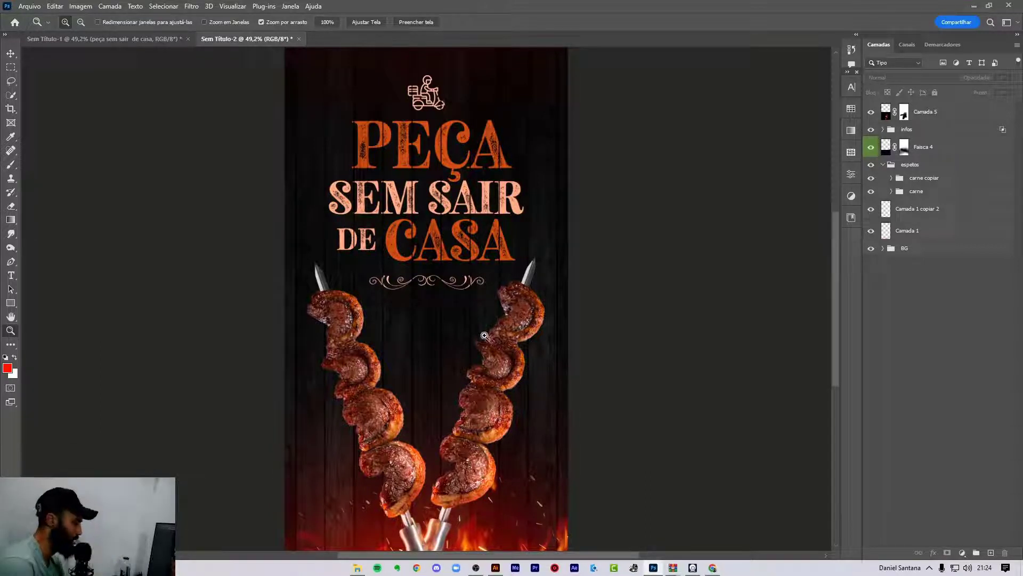
Search Google Images for 'logo churrasco'.
left_click(712, 568)
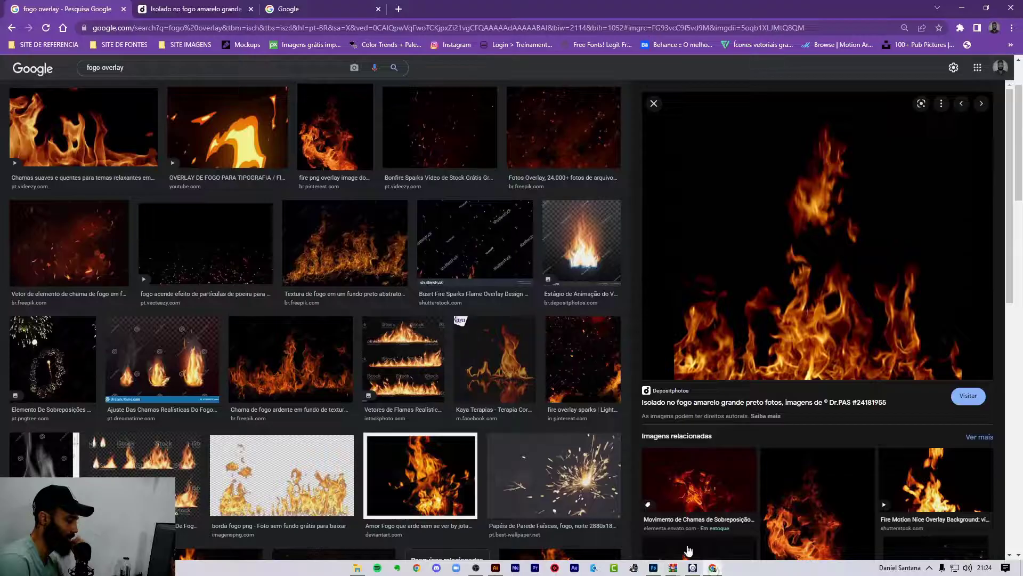
left_click(156, 80)
key("ctrl+a")
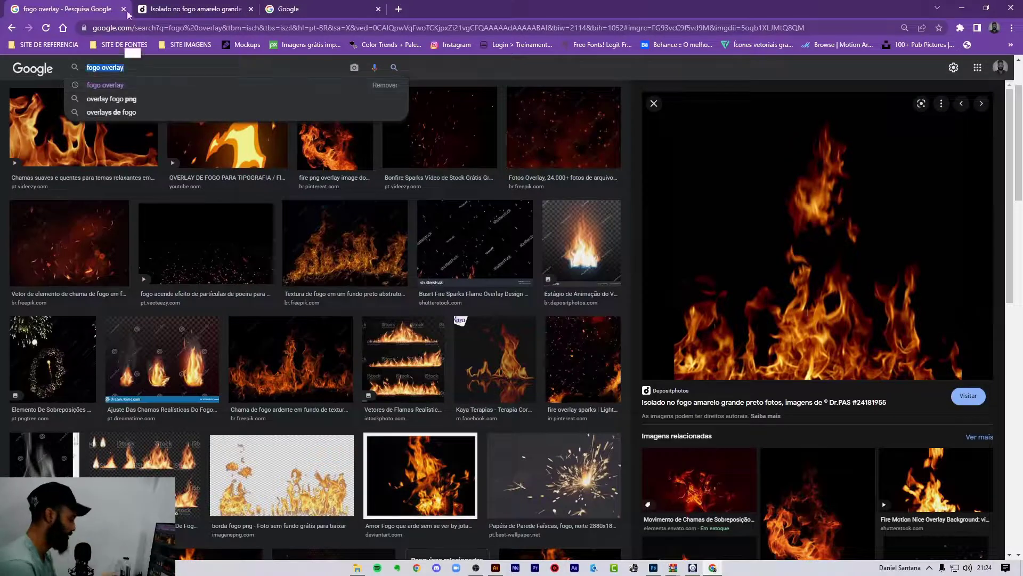
type("ogo ch")
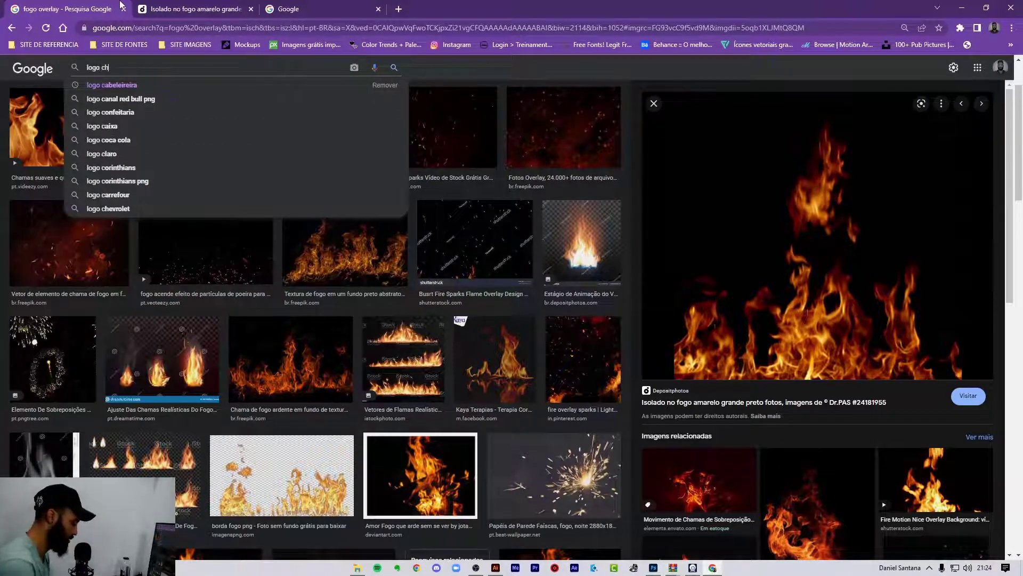
type("urra")
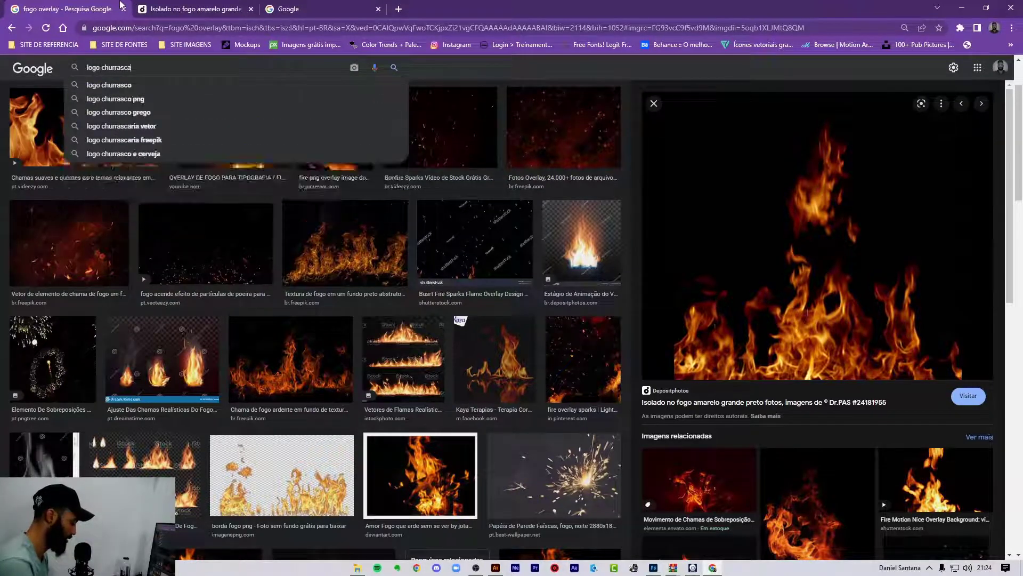
type("s")
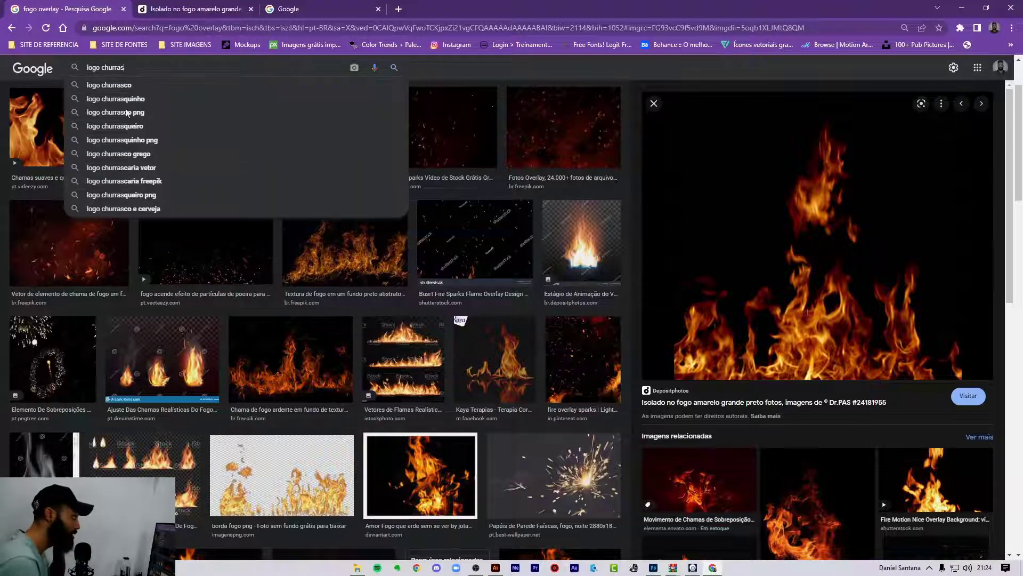
left_click(125, 87)
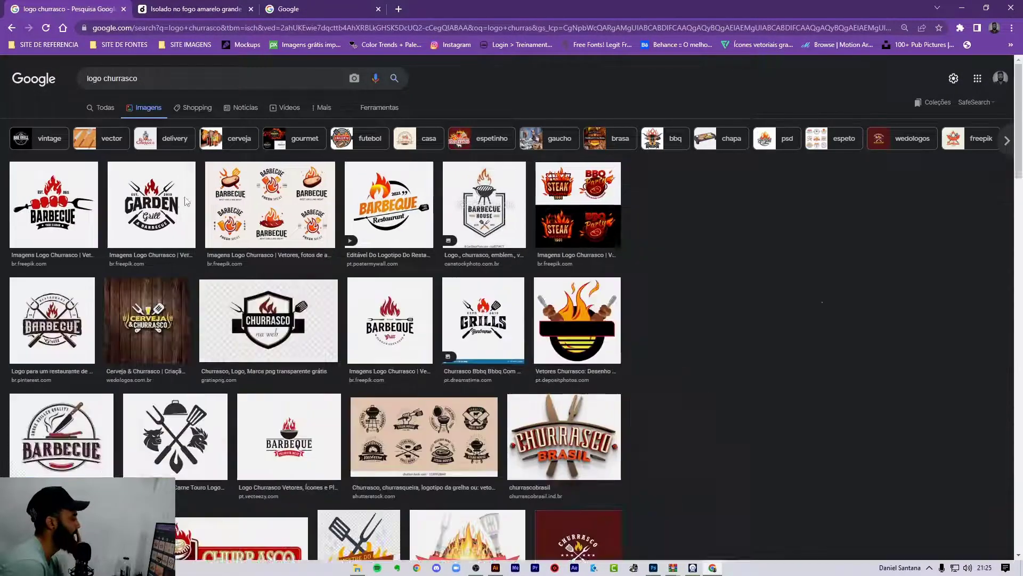
Copy the vintage BARBECUE Restaurant Grill logo and return to Photoshop.
left_click(186, 201)
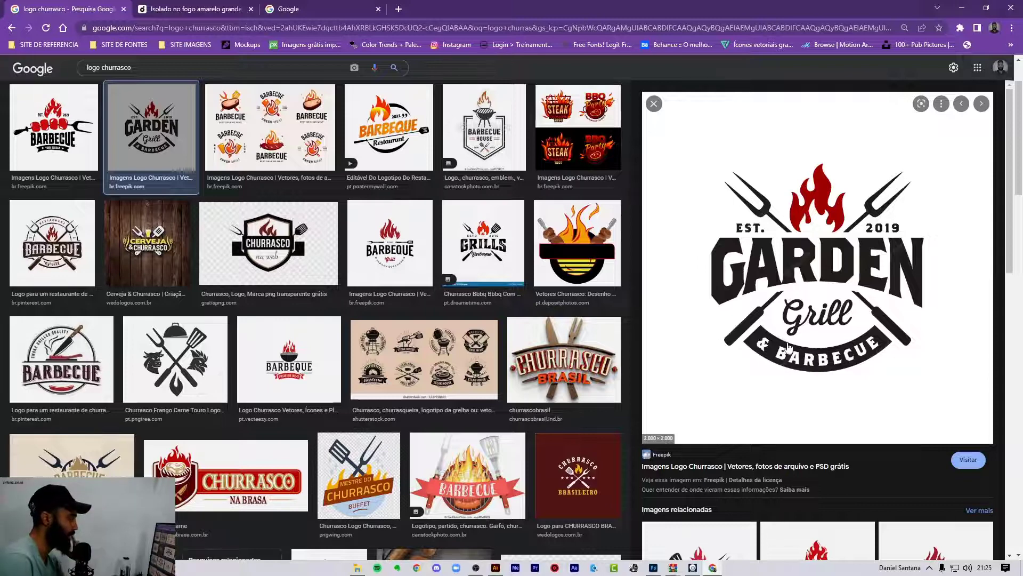
key("Down")
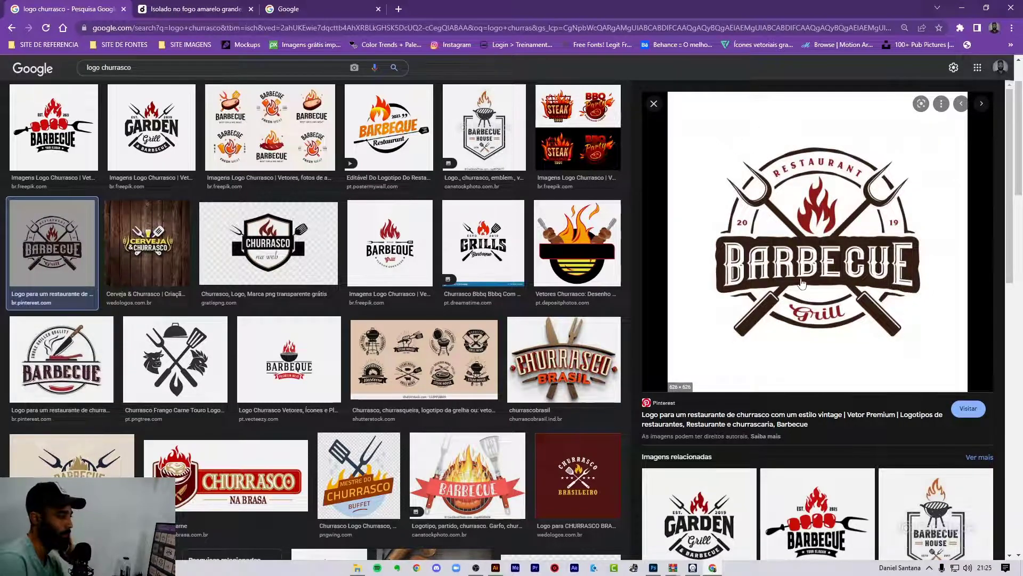
scroll(801, 255, "down", 1)
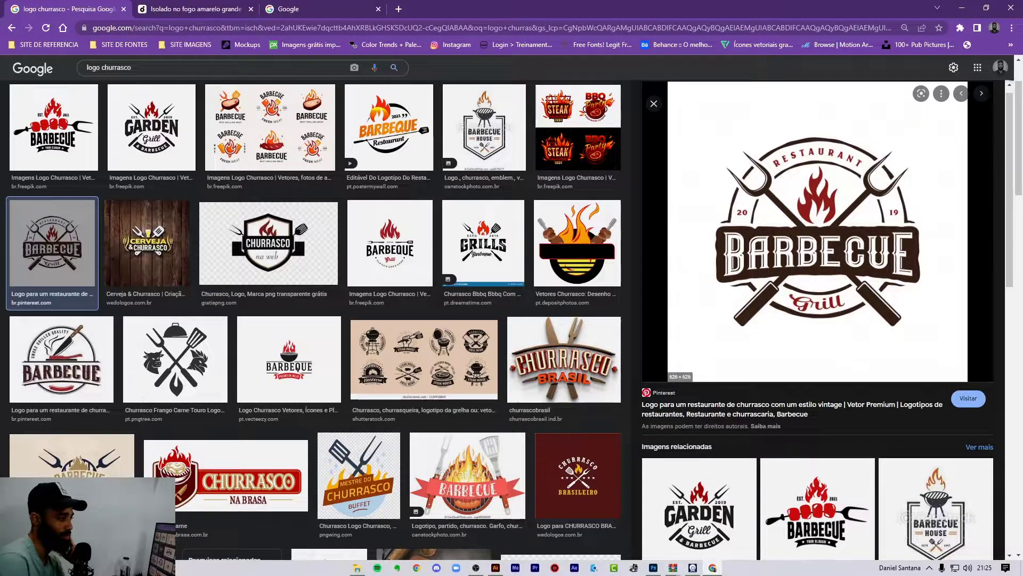
right_click(806, 249)
left_click(853, 382)
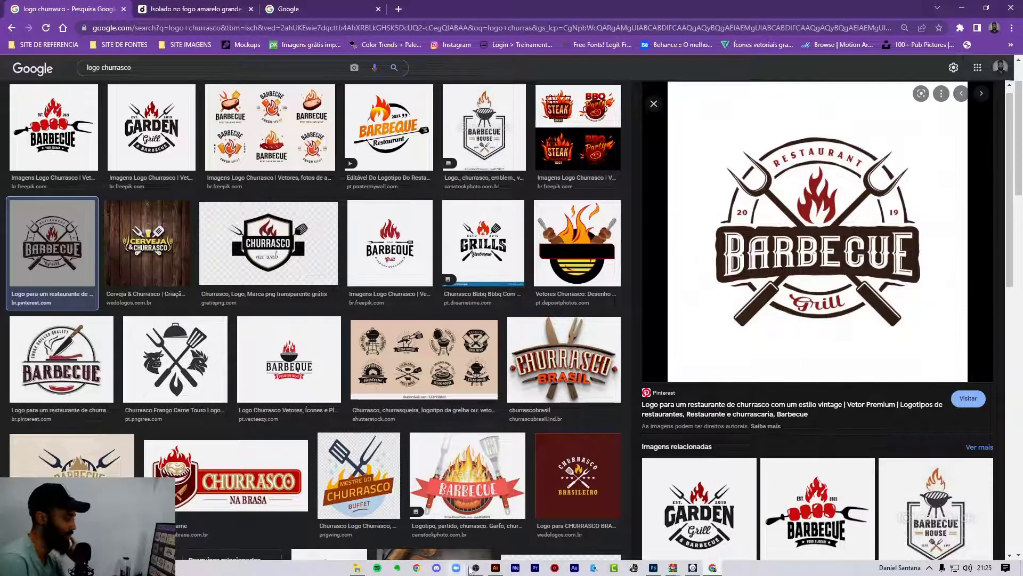
left_click(654, 567)
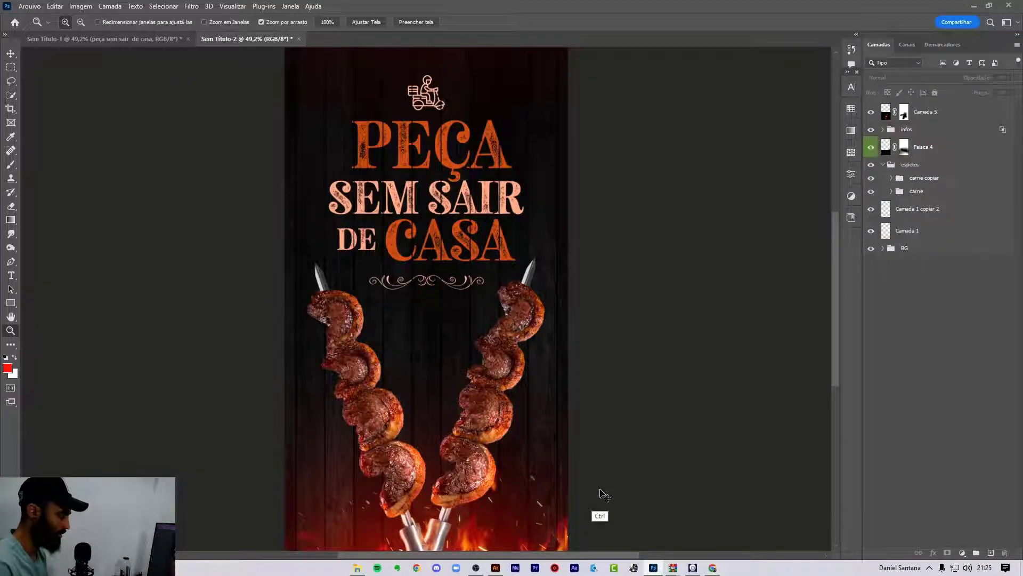
Paste the BARBECUE logo under DE CASA and set its blend mode to Multiplicação.
key("ctrl+v")
left_click(462, 349)
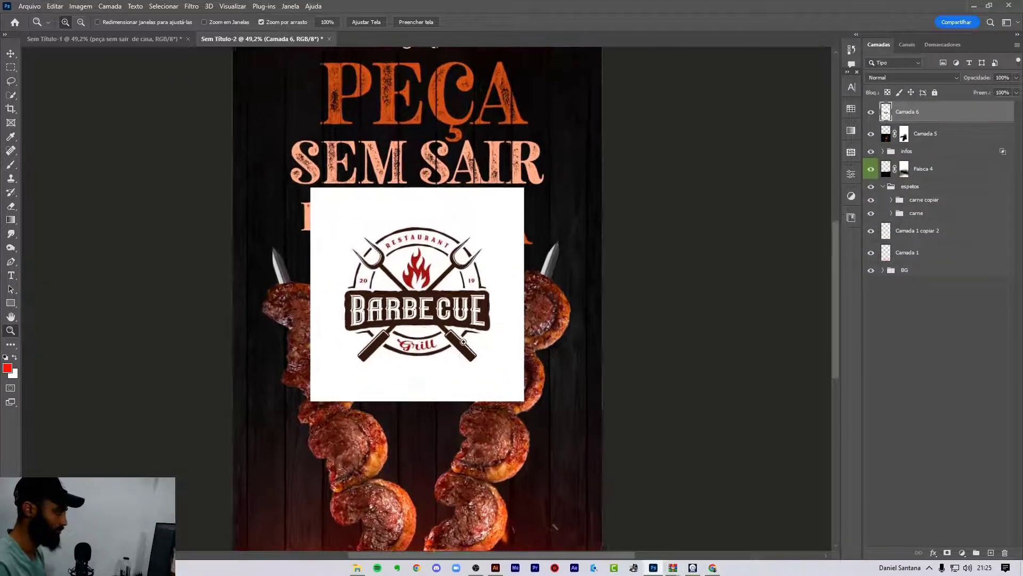
left_click_drag(464, 342, 471, 343)
key("v")
scroll(474, 386, "up", 3)
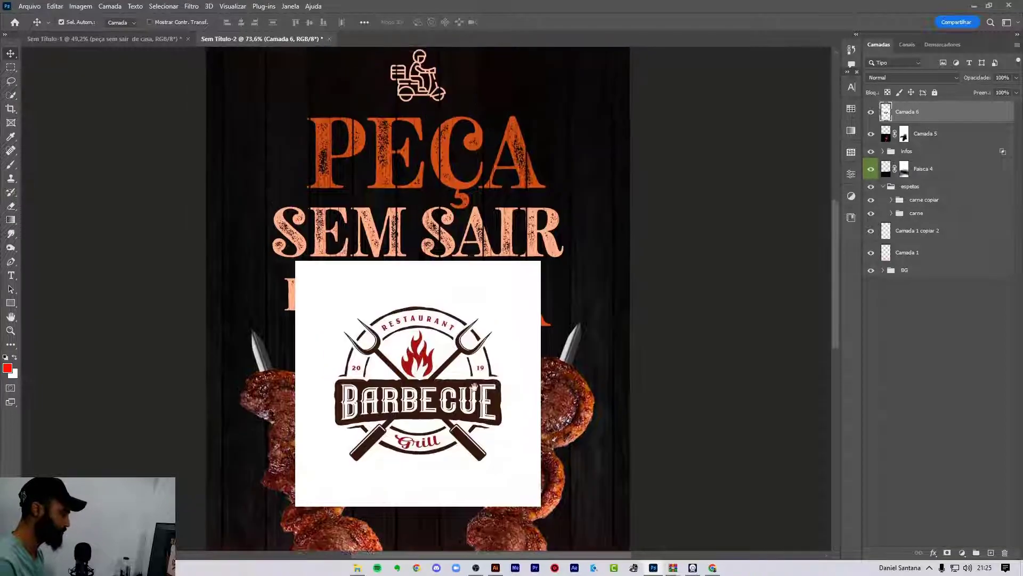
scroll(475, 387, "down", 3)
left_click_drag(415, 266, 414, 344)
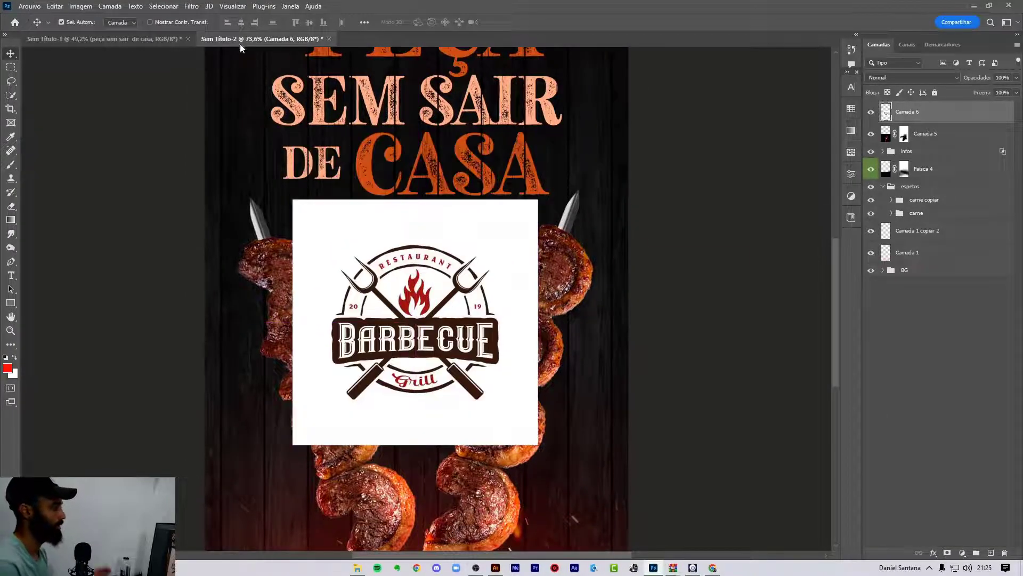
left_click(906, 78)
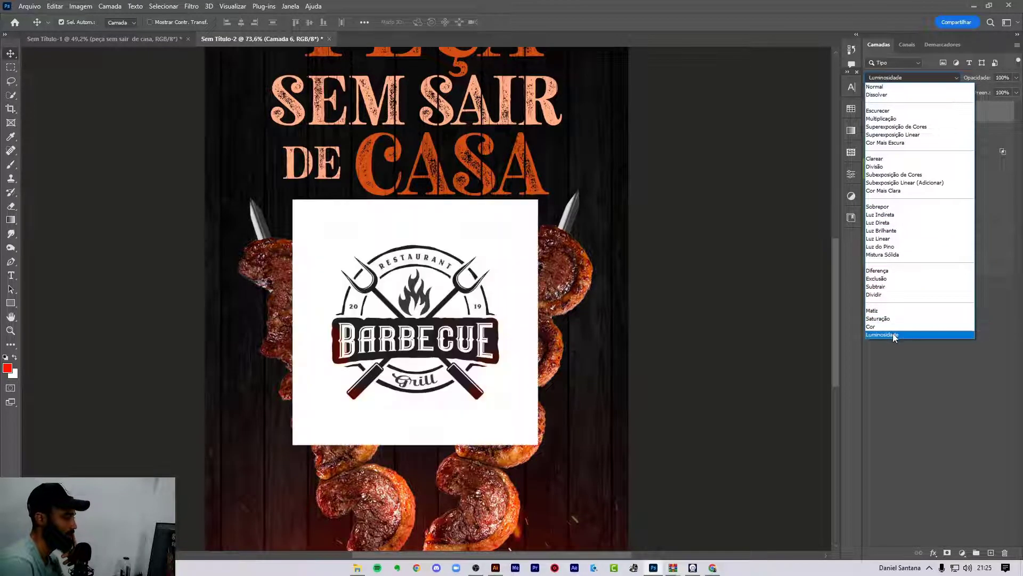
left_click(890, 119)
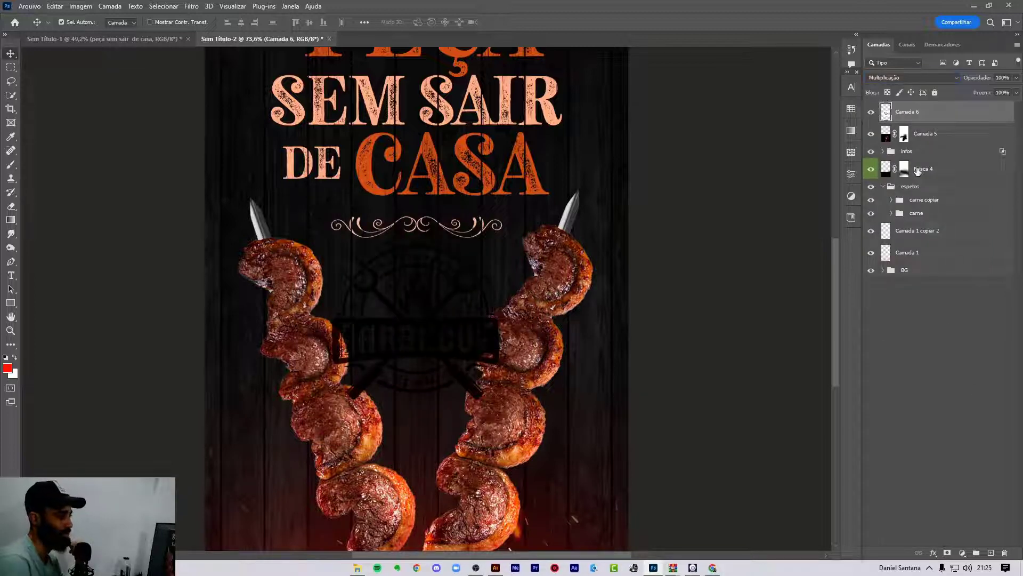
Shrink the Camada 6 logo to about 54% and position it between the skewers.
left_click(946, 114)
key("ctrl+t")
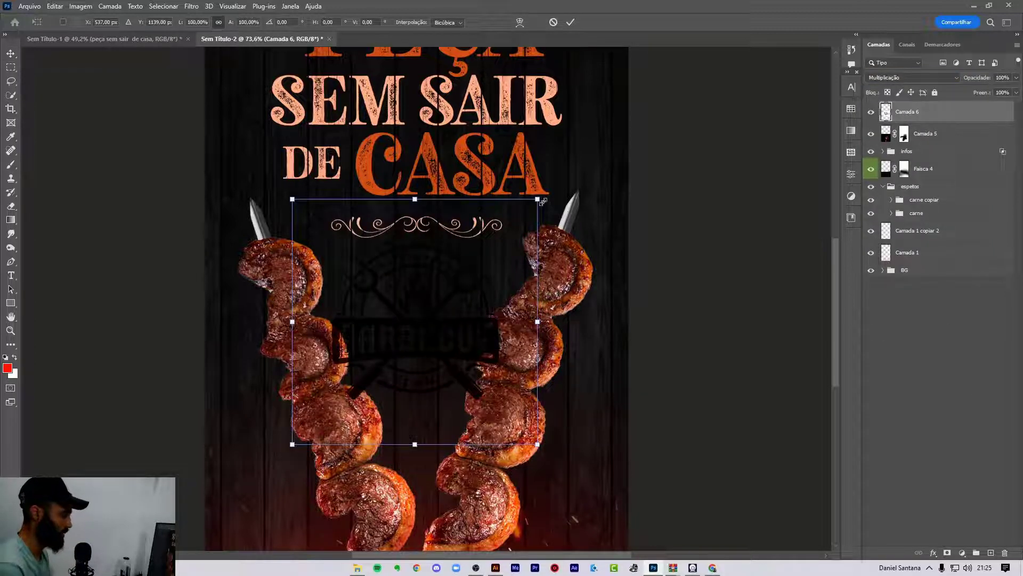
left_click_drag(537, 198, 480, 256)
left_click_drag(432, 330, 433, 299)
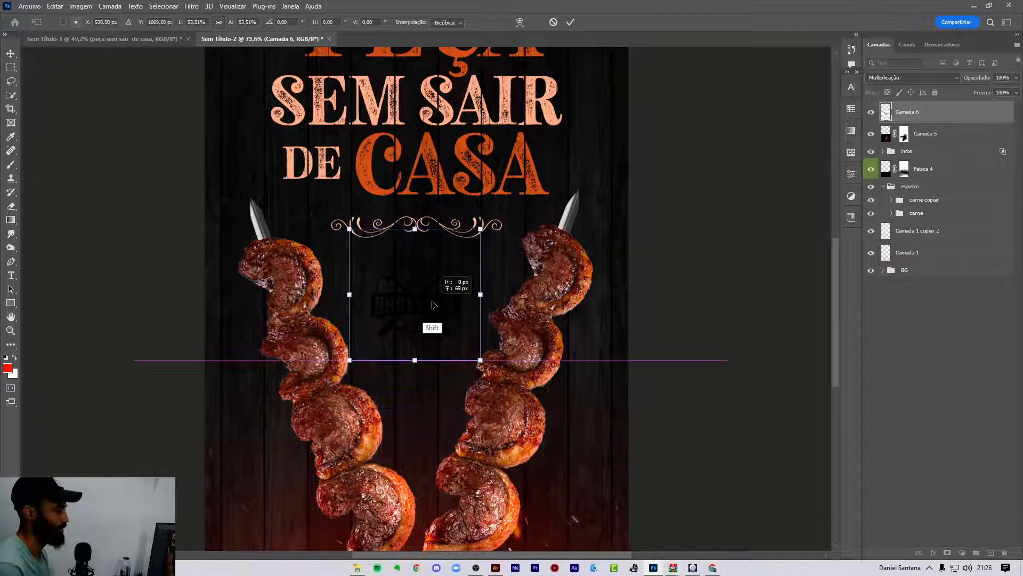
left_click(899, 366)
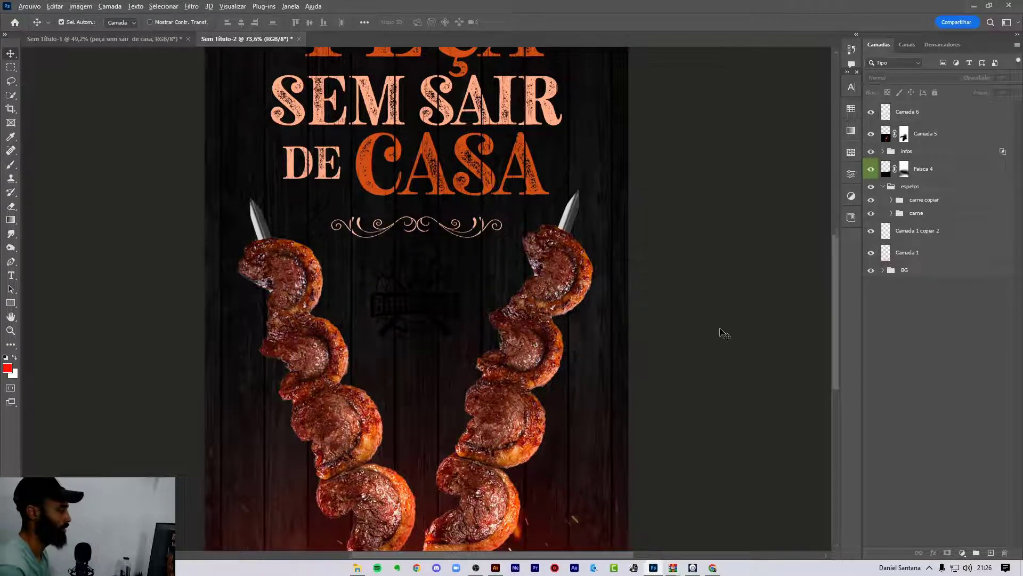
scroll(459, 341, "down", 3)
scroll(458, 341, "up", 1)
left_click_drag(448, 315, 437, 321)
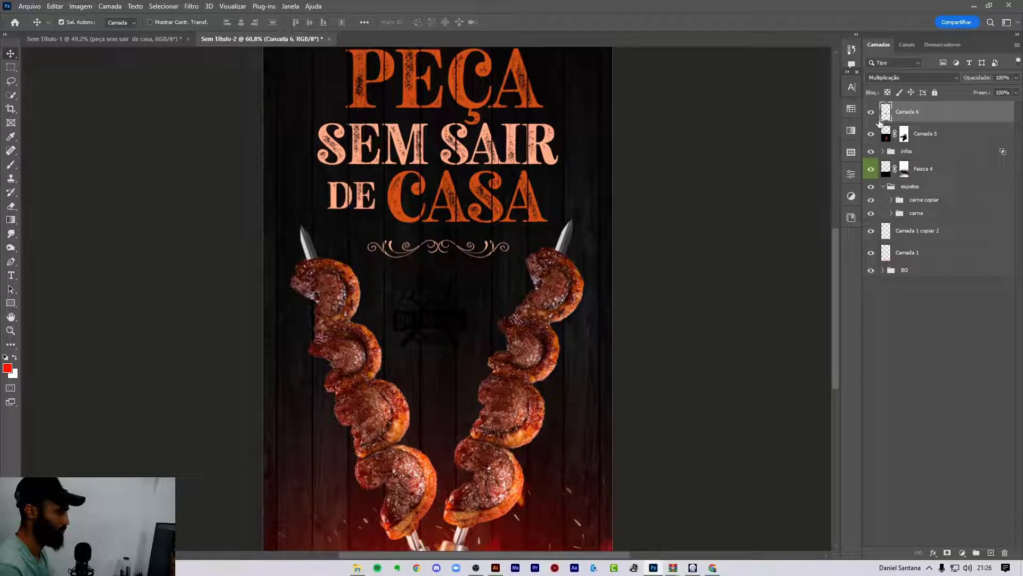
scroll(472, 292, "up", 2)
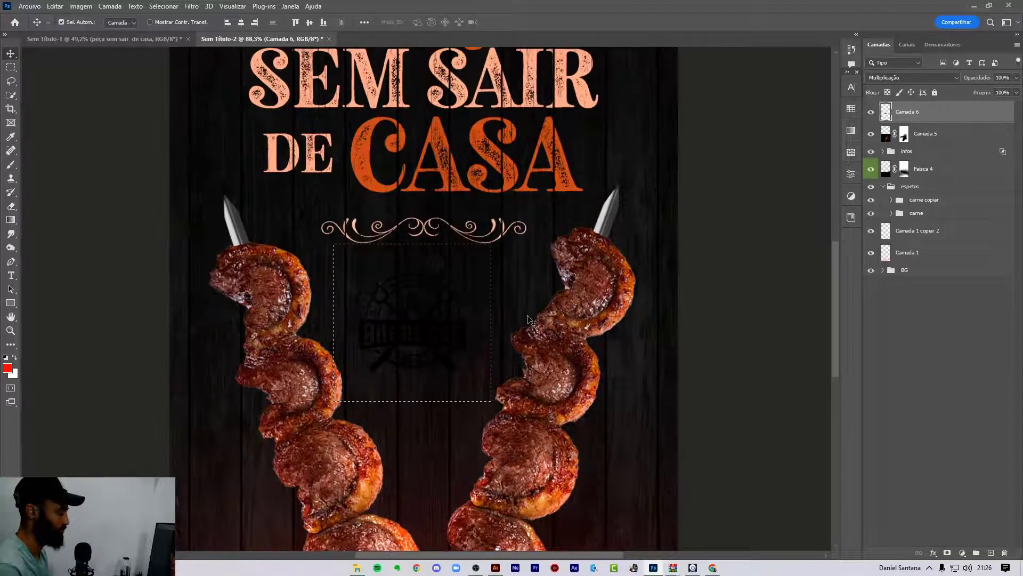
left_click(968, 351)
key("ctrl+d")
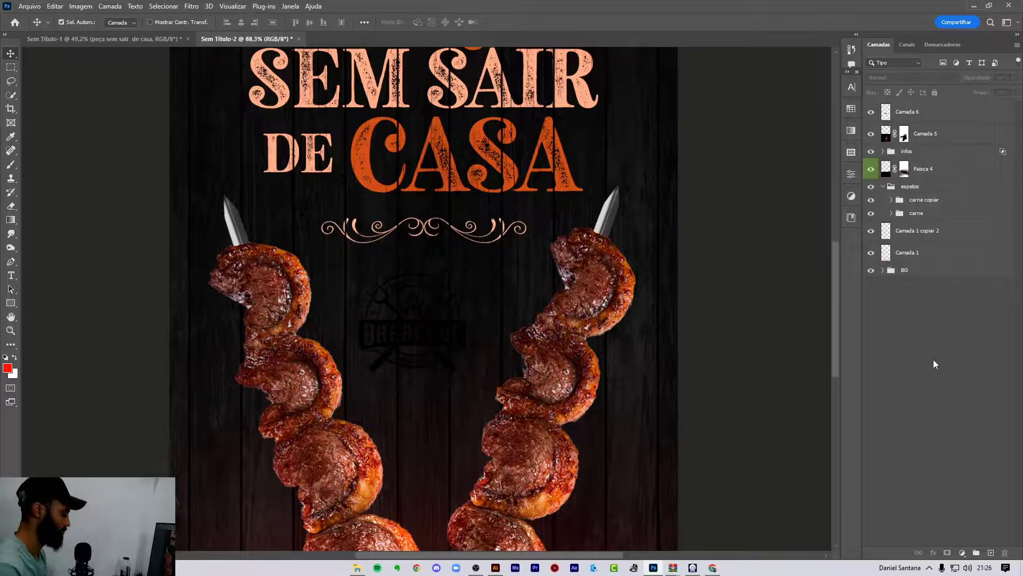
scroll(511, 305, "down", 1)
left_click(450, 326)
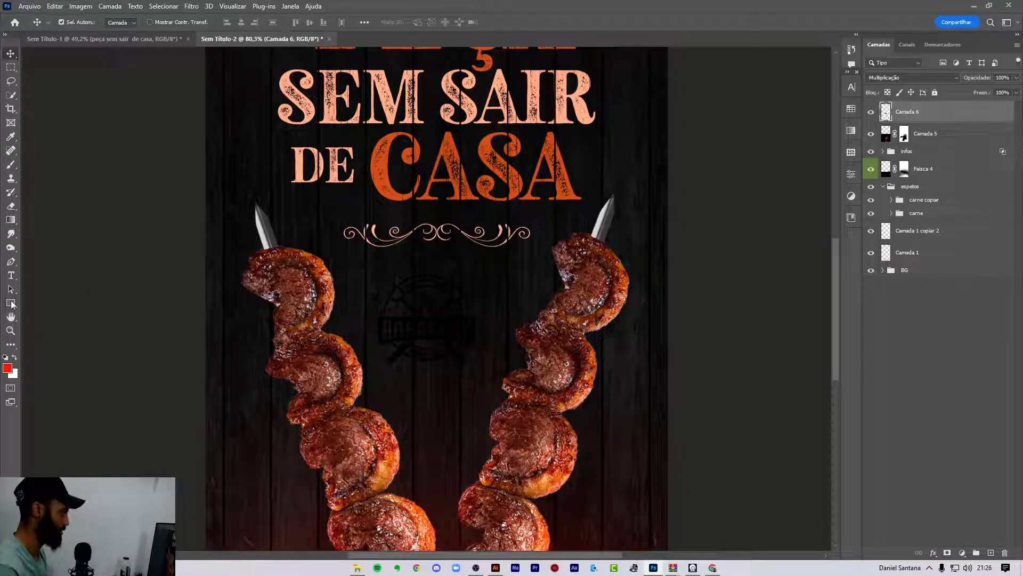
Draw a circle about 296 px wide behind the logo with the Ellipse tool.
left_click(11, 303)
key("shift+u")
key("shift+u")
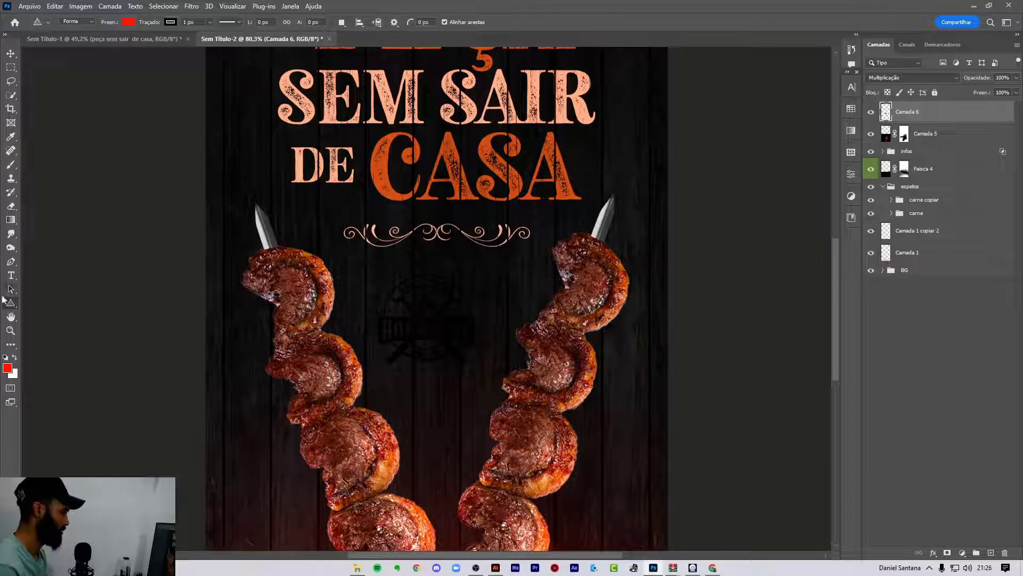
right_click(10, 303)
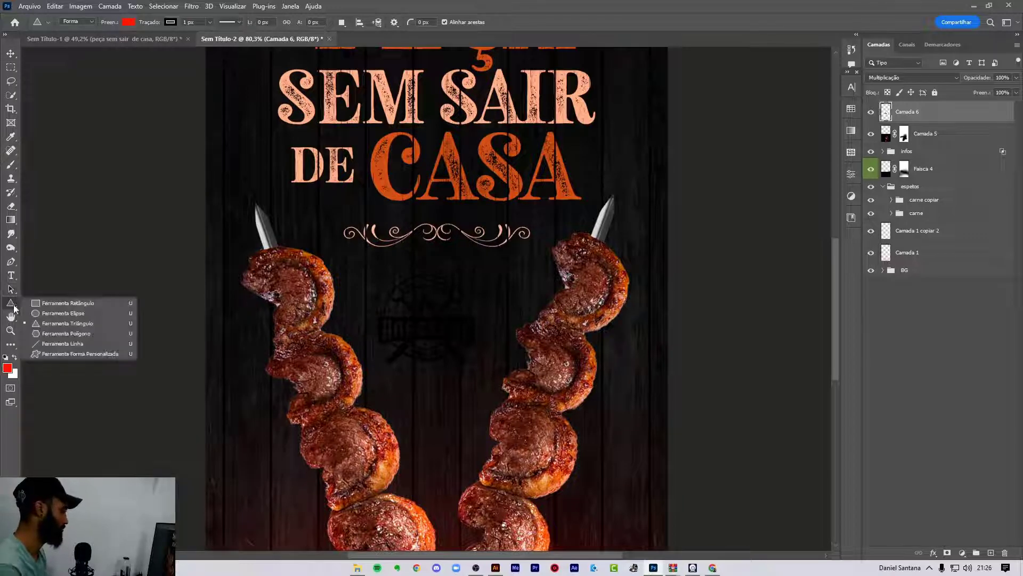
left_click(51, 318)
key("shift+u")
left_click_drag(427, 326, 500, 393)
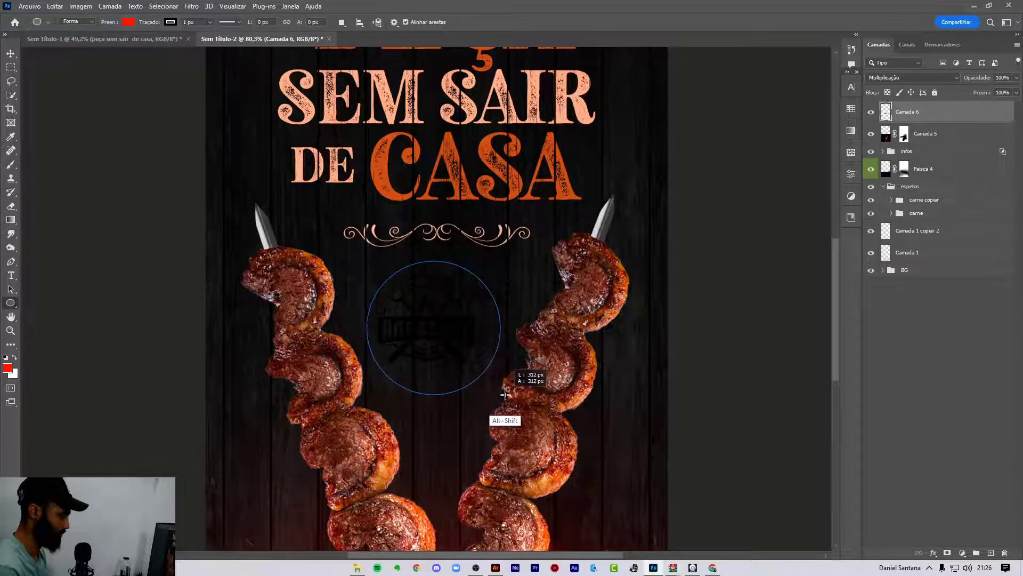
left_click_drag(500, 393, 505, 390)
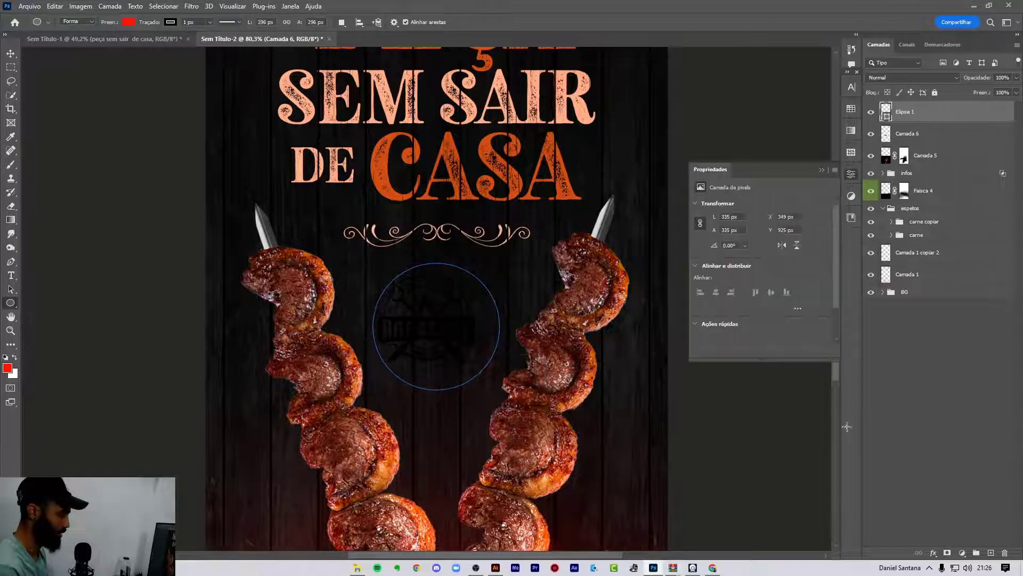
key("alt+space")
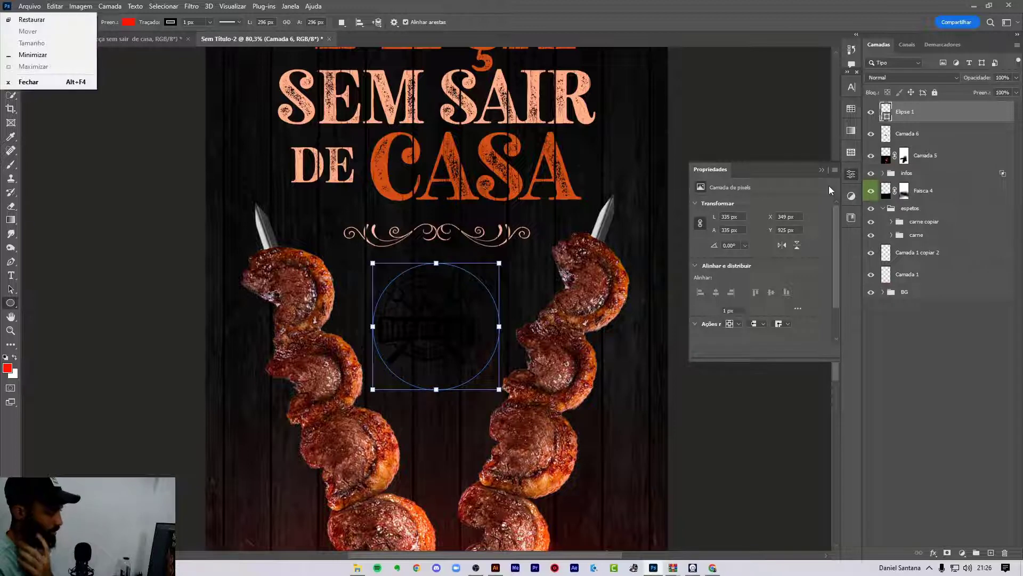
key("Escape")
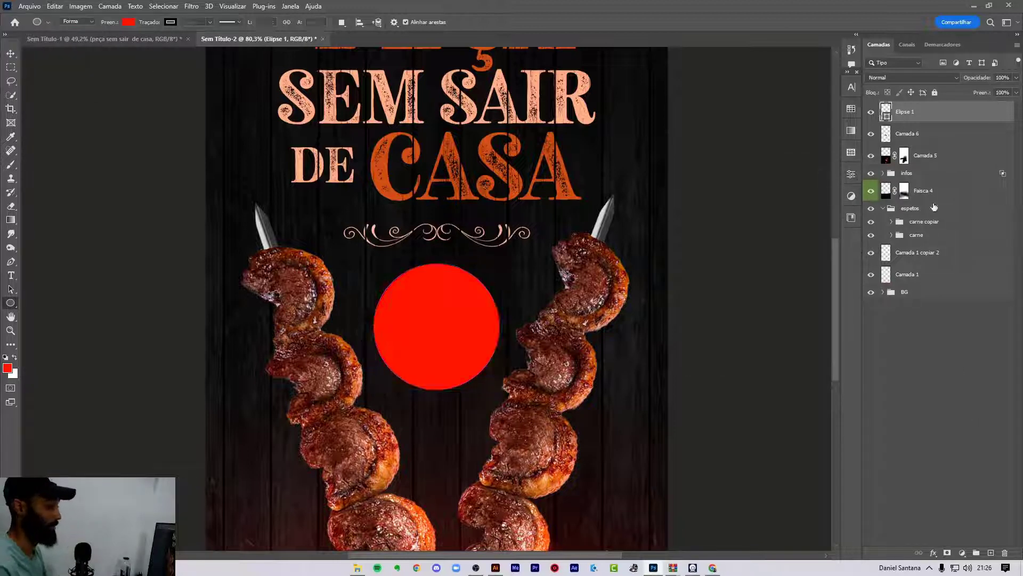
Fill Elipse 1 light peach, stack the logo above it, and center the logo on it.
left_click(885, 112)
left_click(851, 174)
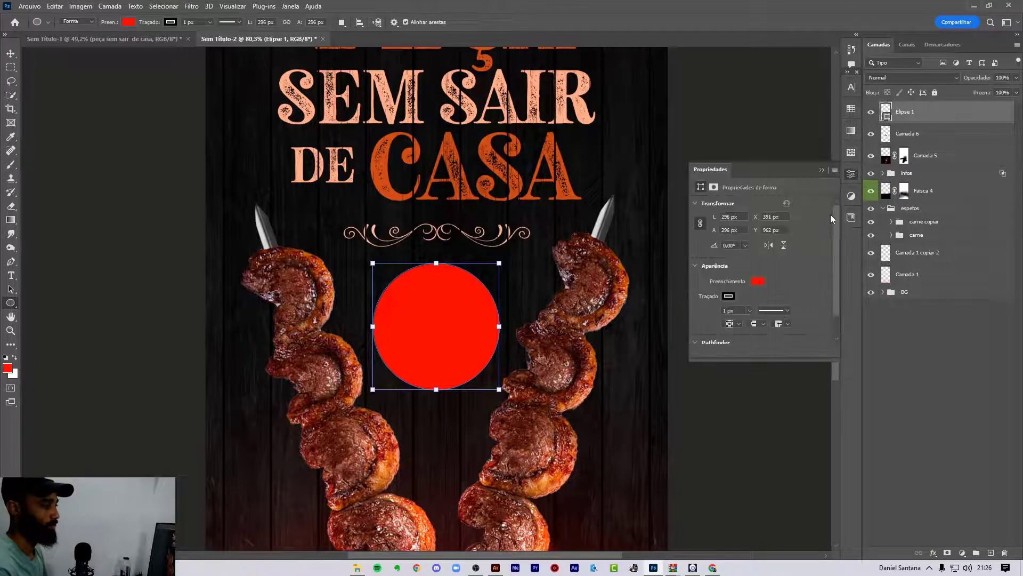
left_click(728, 296)
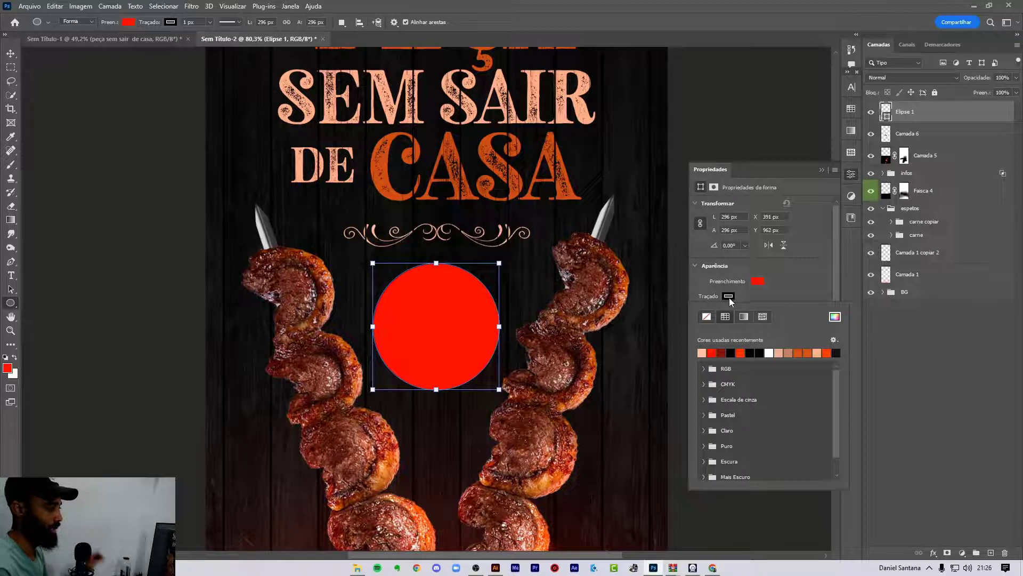
left_click(759, 282)
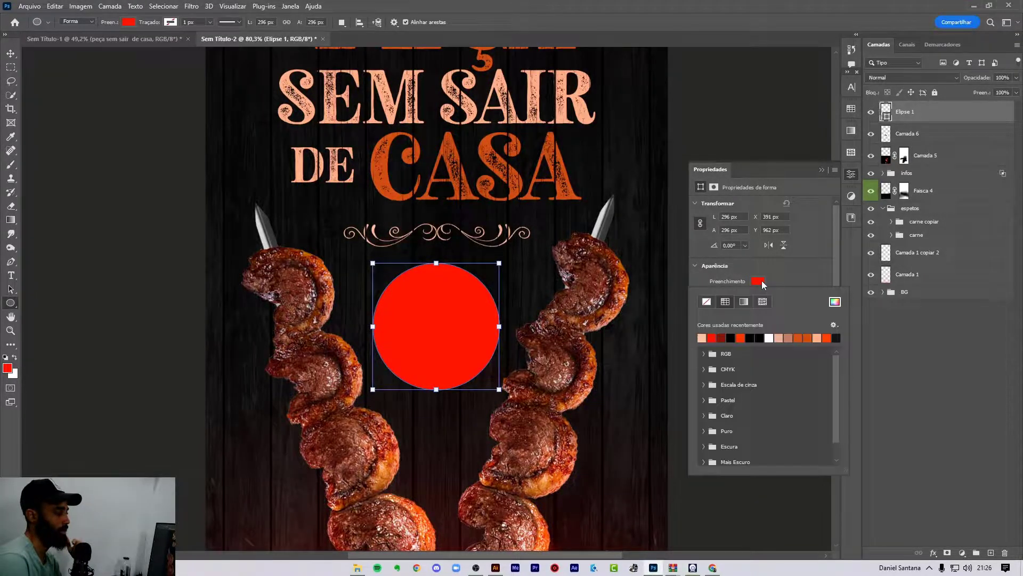
left_click(702, 337)
left_click(821, 169)
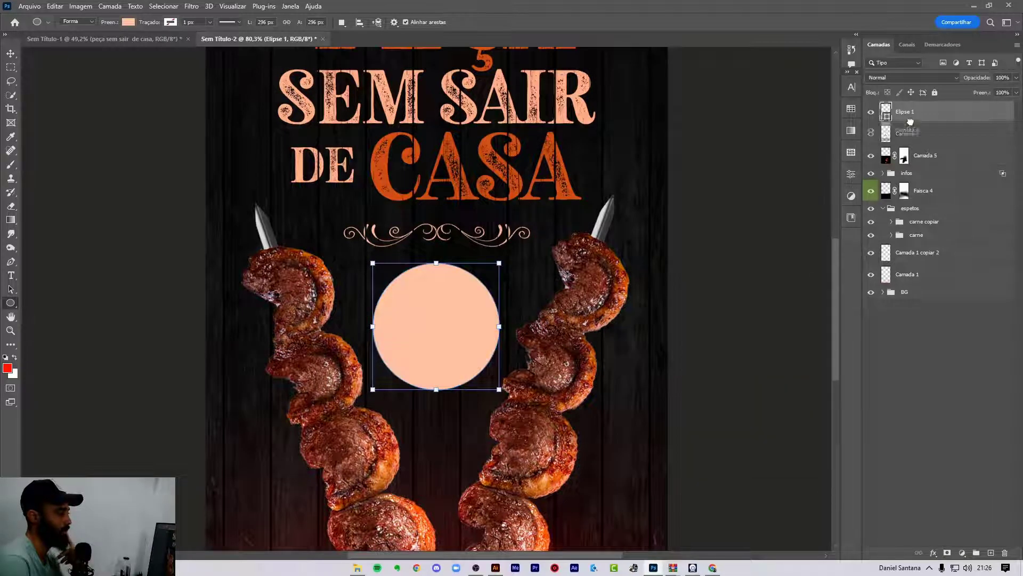
left_click_drag(906, 133, 906, 113)
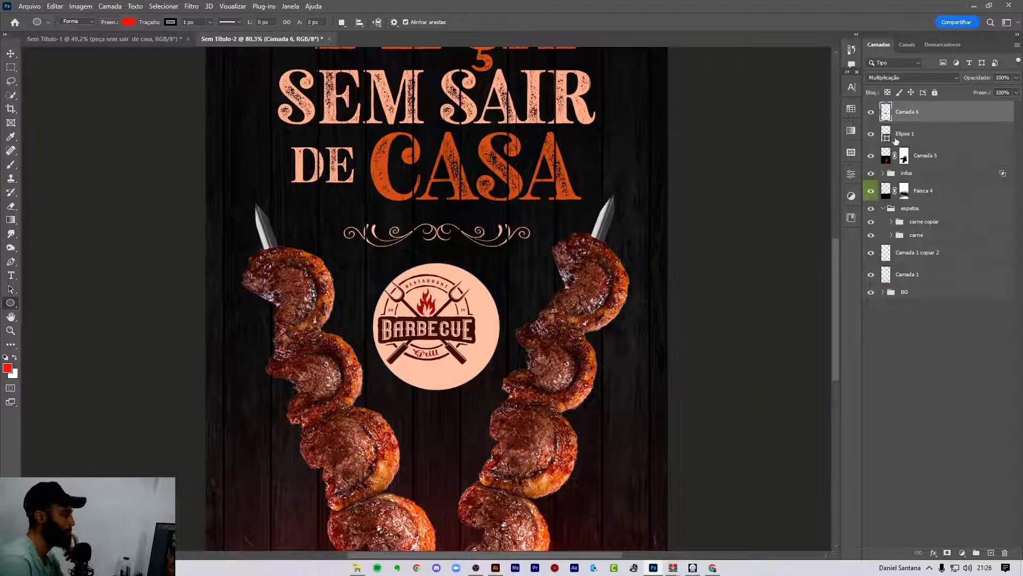
key("v")
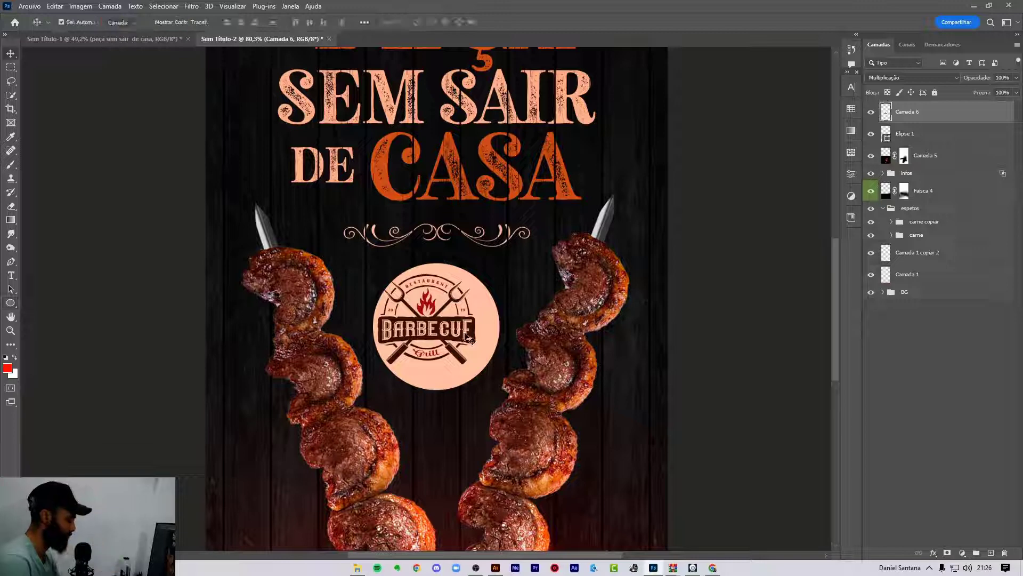
left_click_drag(460, 326, 470, 332)
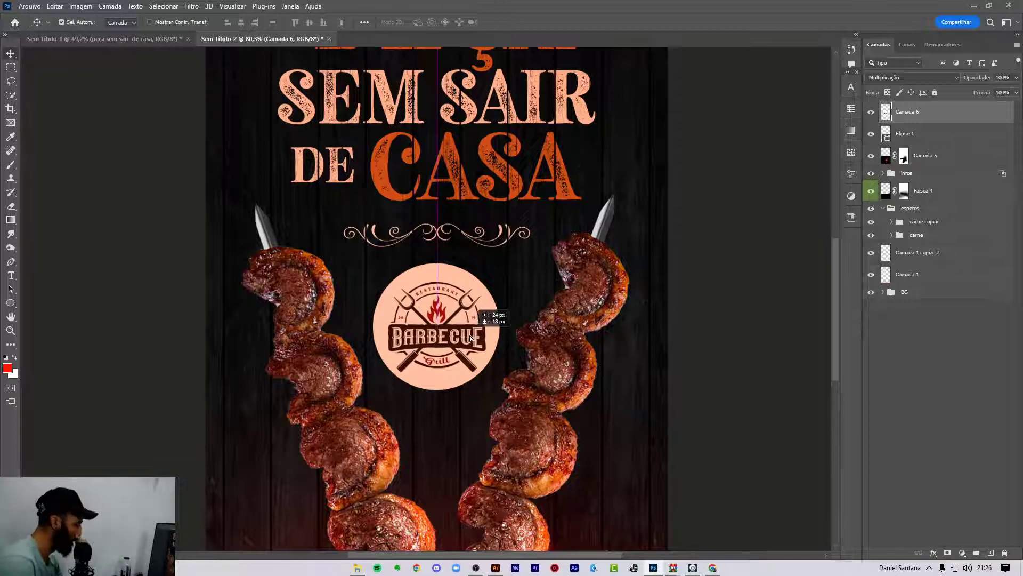
Change the Elipse 1 circle fill to a lighter pale peach.
left_click(887, 136)
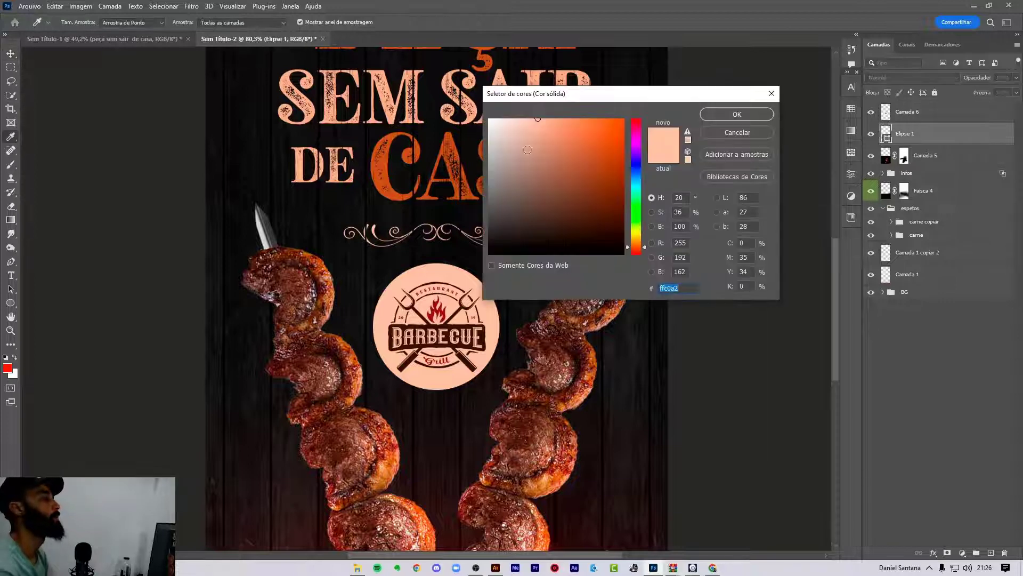
left_click_drag(501, 128, 507, 110)
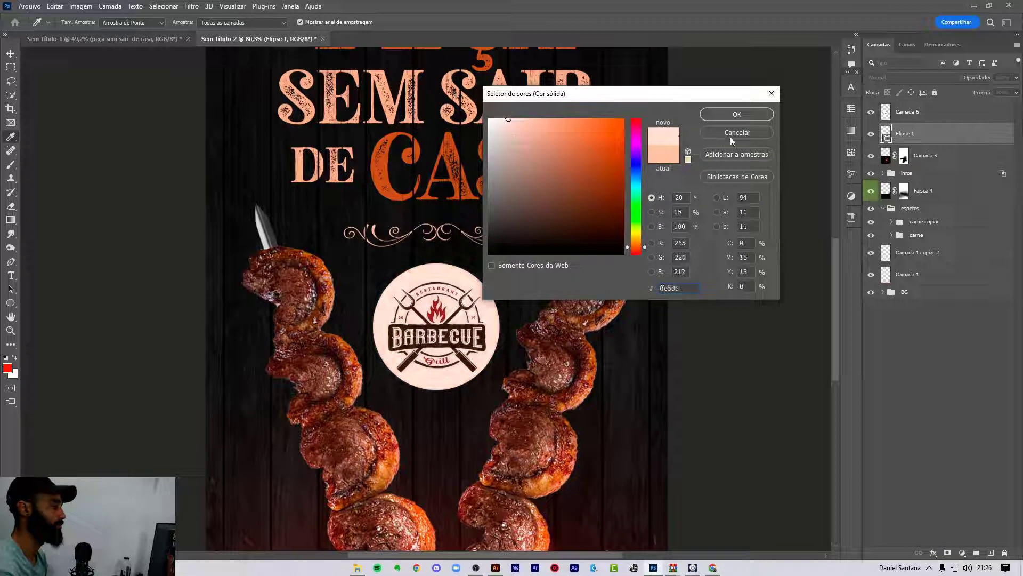
left_click(768, 114)
Scale the Camada 6 logo and Elipse 1 circle together to about 80%.
left_click(913, 113)
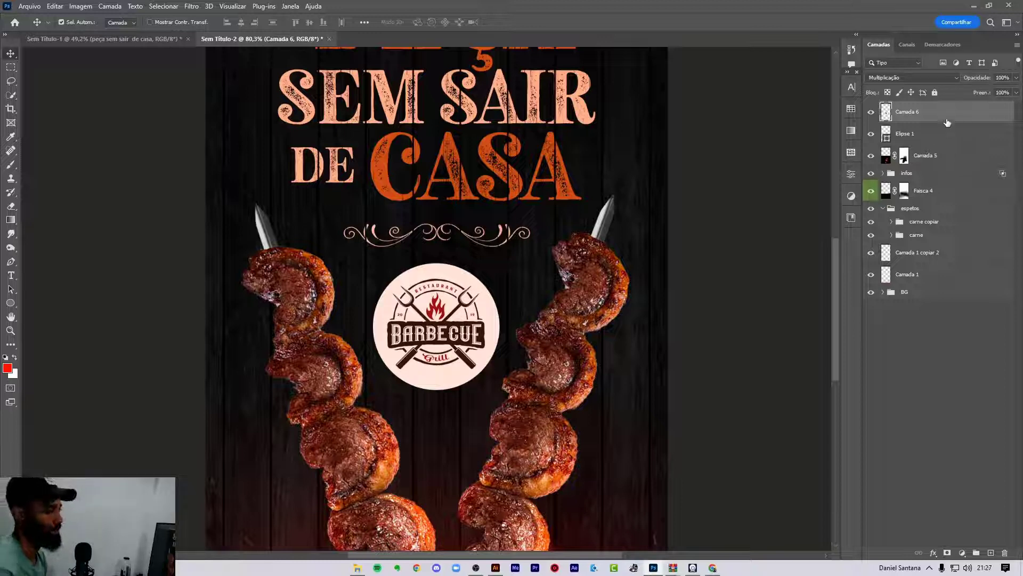
left_click(956, 134, "shift")
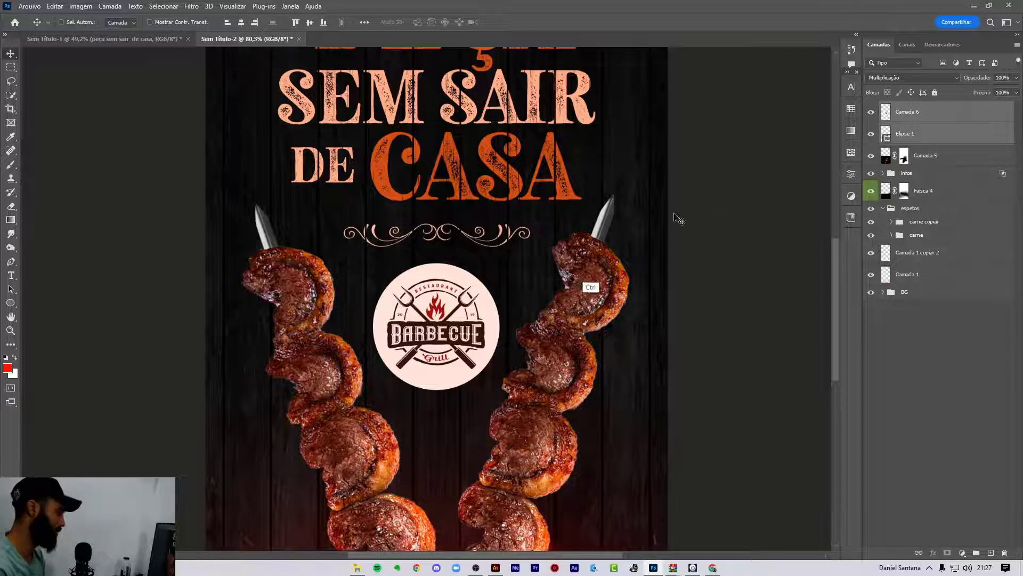
key("ctrl+t")
left_click_drag(506, 251, 498, 268)
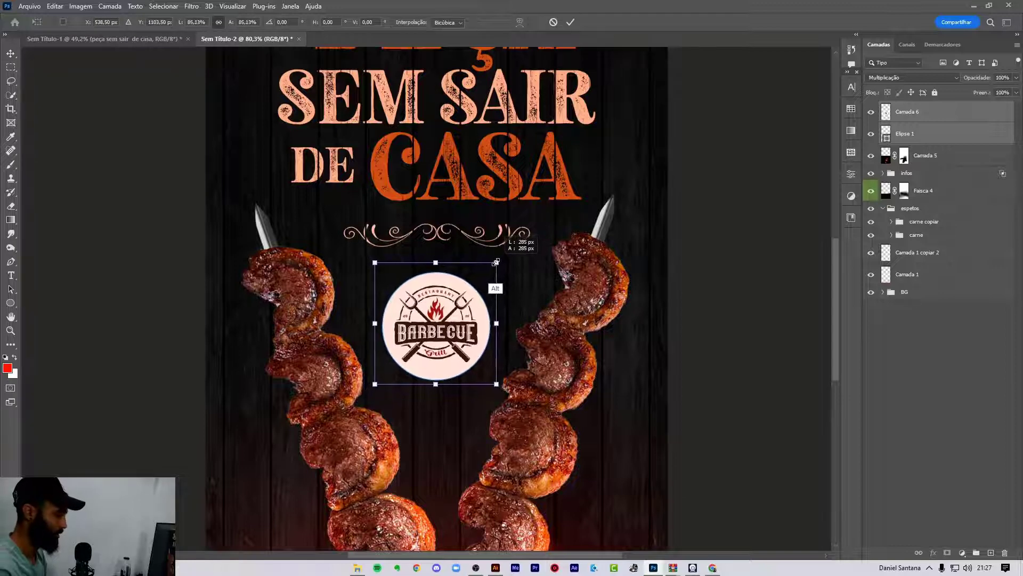
key("Return")
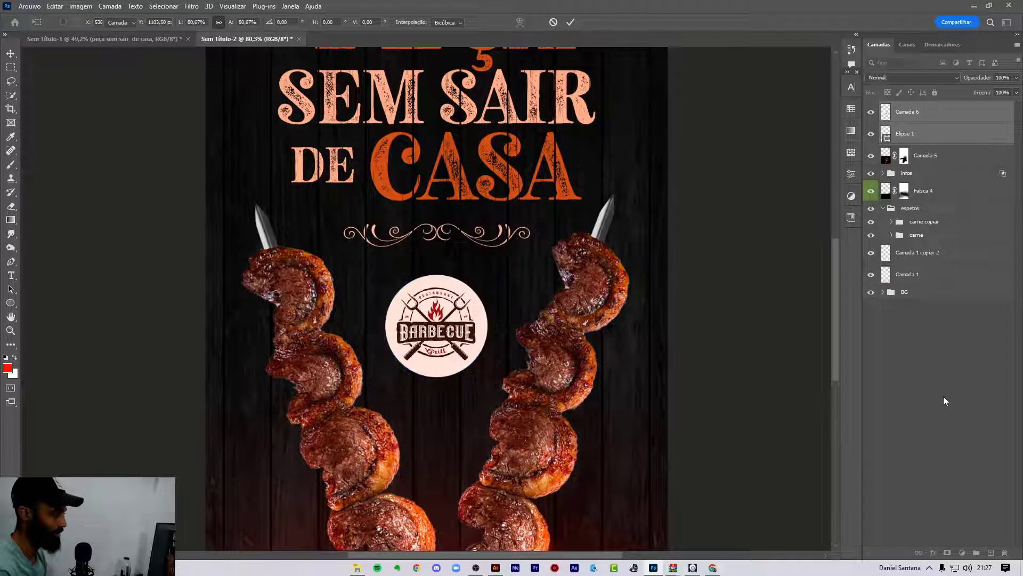
left_click(943, 396)
left_click(956, 135)
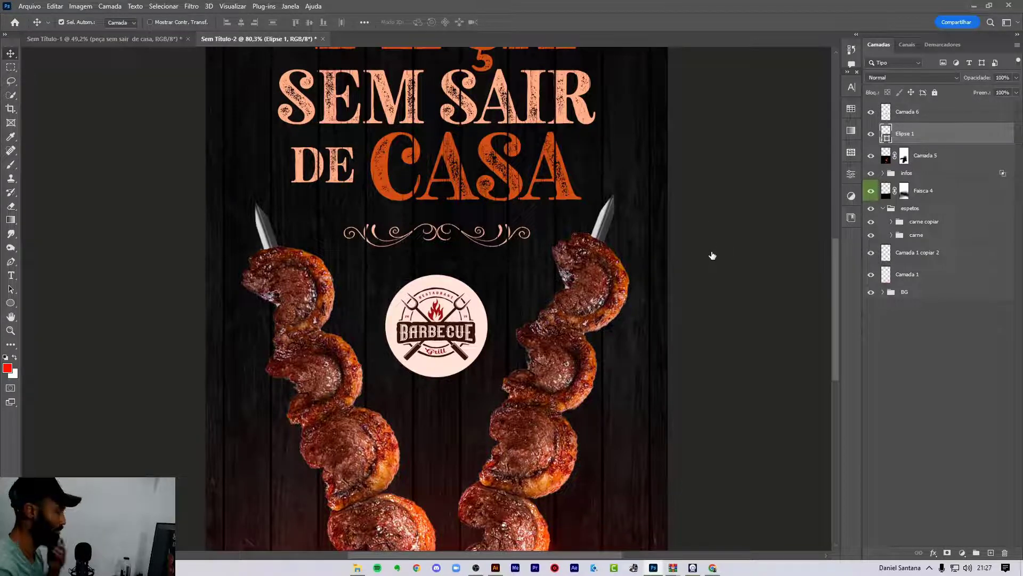
Give Elipse 1 a drop shadow with lowered opacity and 24 px size.
double_click(928, 133)
left_click(634, 279)
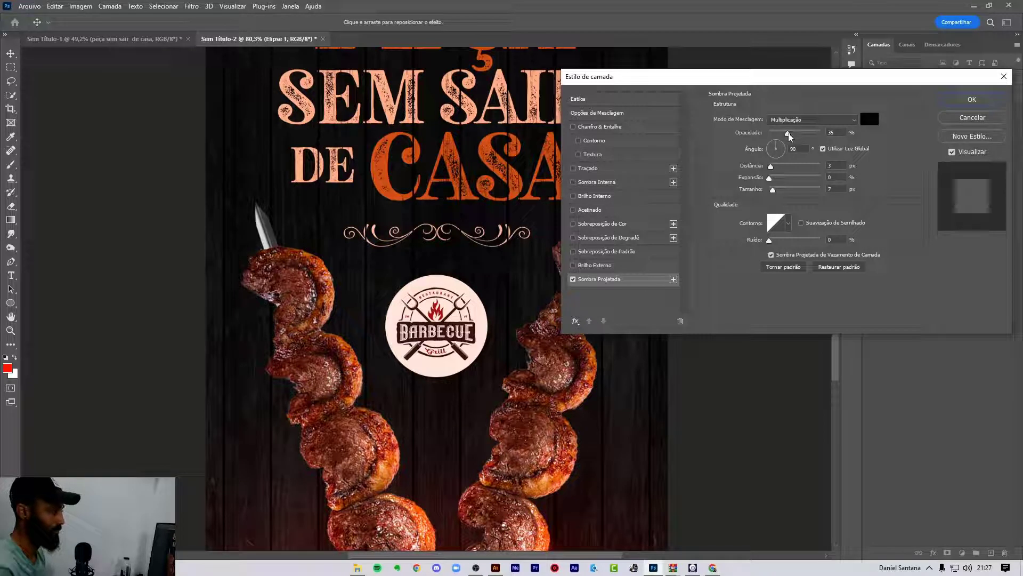
left_click_drag(808, 137, 804, 136)
left_click_drag(501, 381, 488, 357)
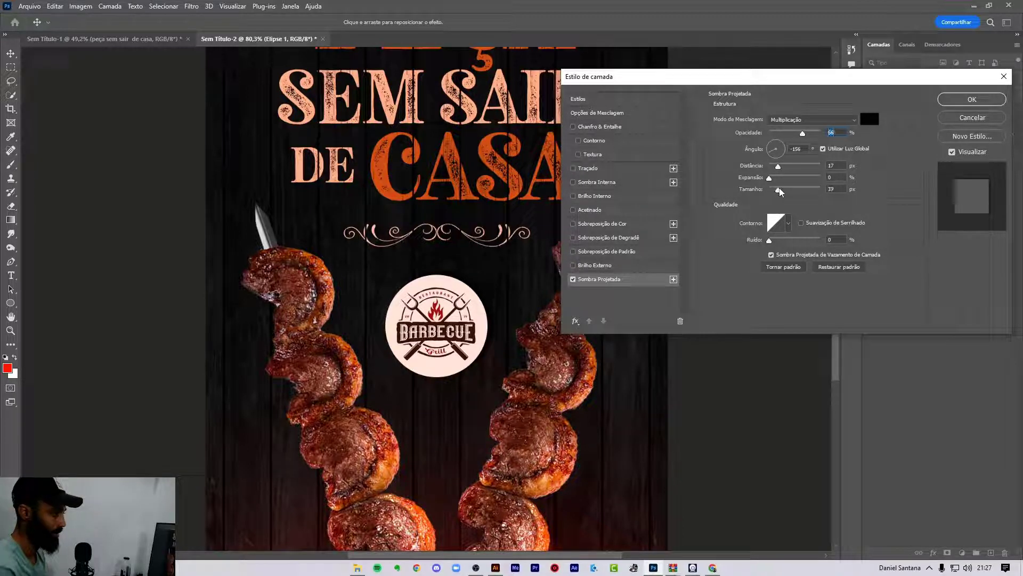
left_click_drag(782, 192, 778, 193)
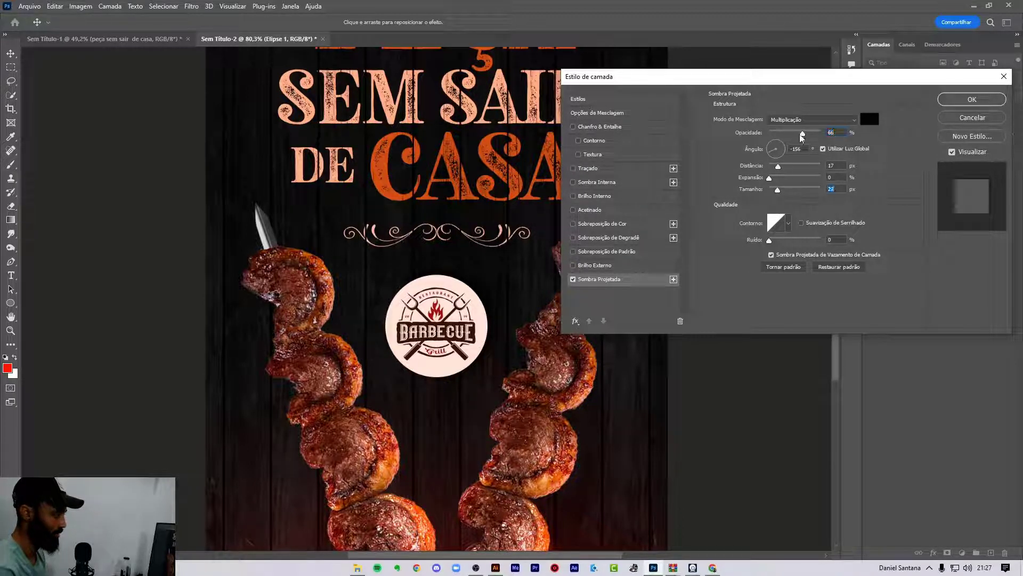
left_click_drag(792, 134, 789, 134)
left_click_drag(489, 295, 485, 302)
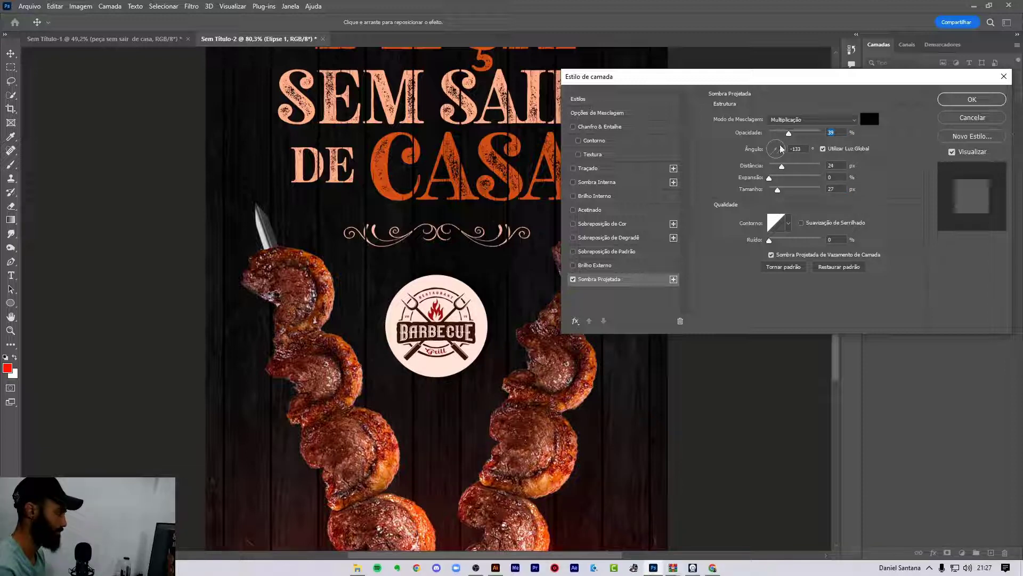
Add a Bevel & Emboss with 20% depth and 3 px size to the circle.
left_click(602, 127)
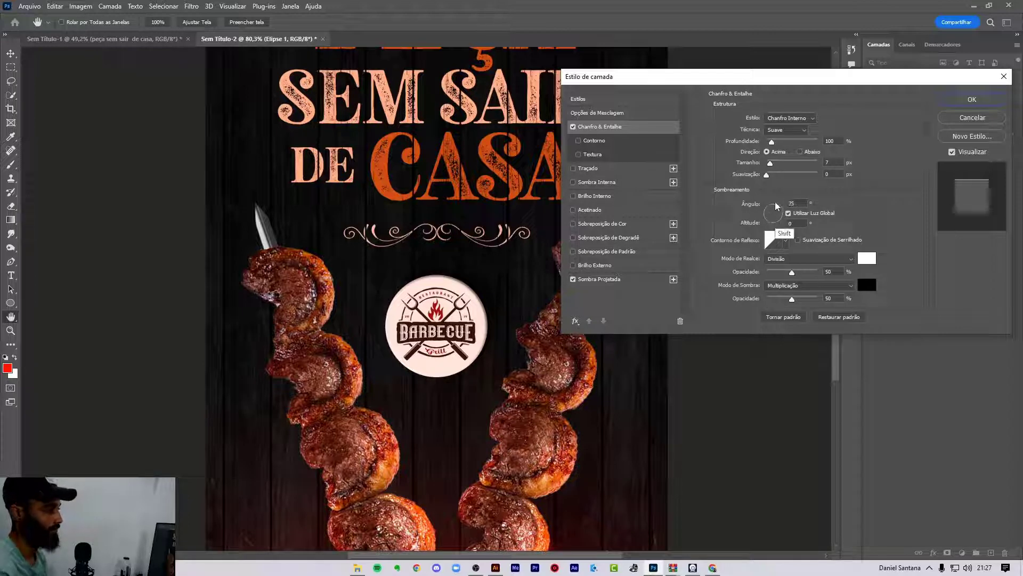
left_click_drag(783, 215, 779, 213)
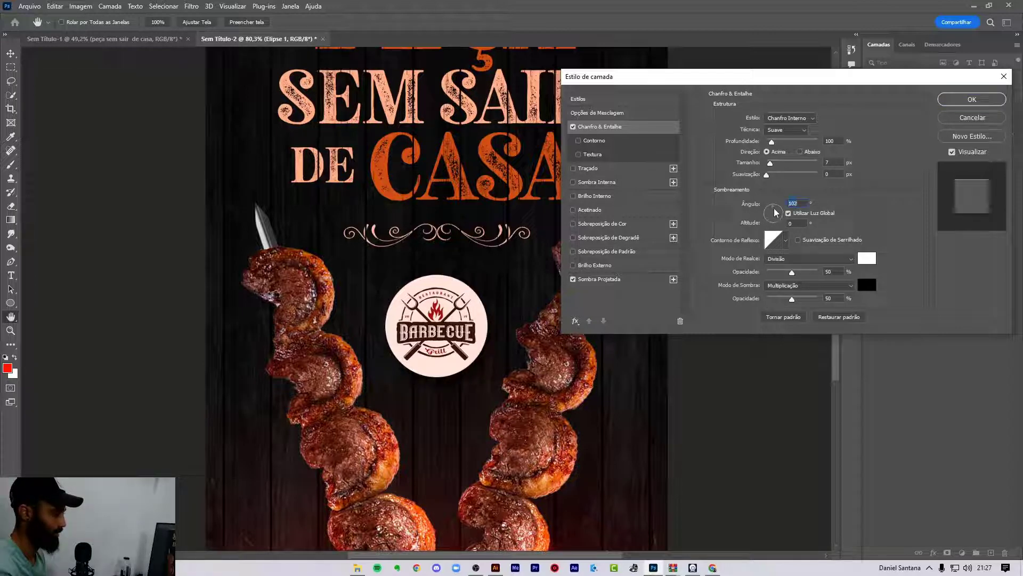
left_click_drag(772, 211, 778, 211)
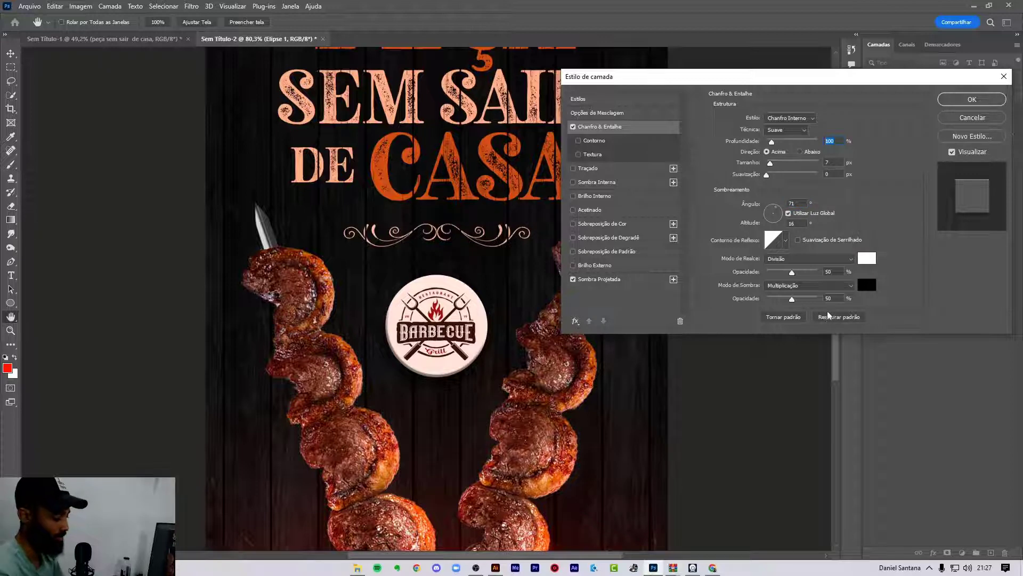
type("20")
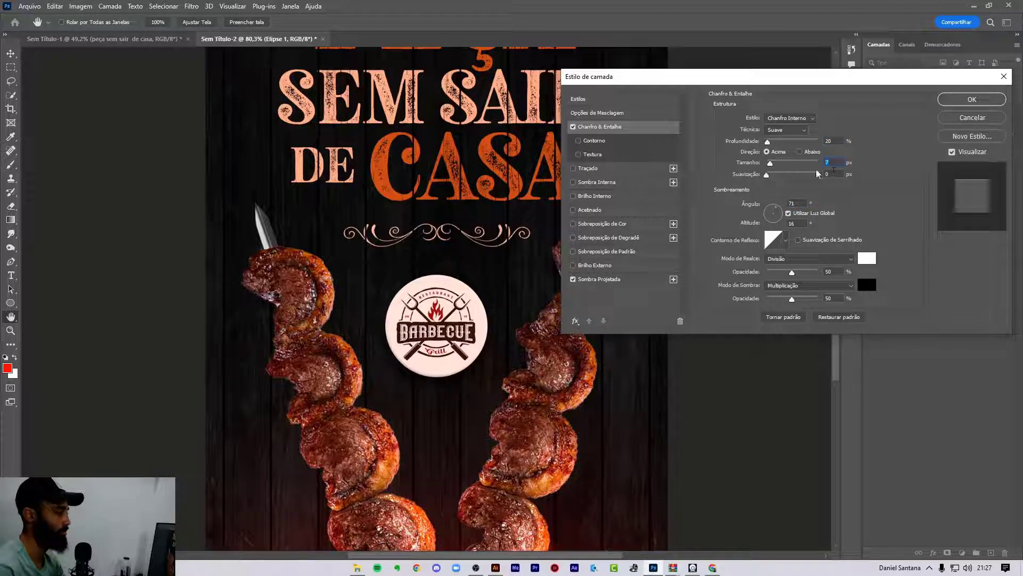
type("3")
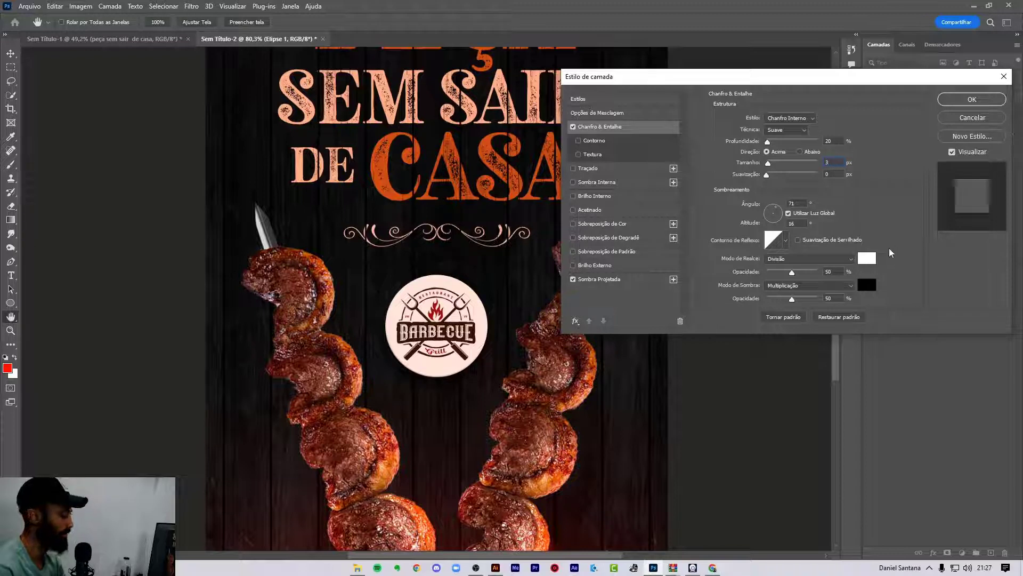
left_click(972, 99)
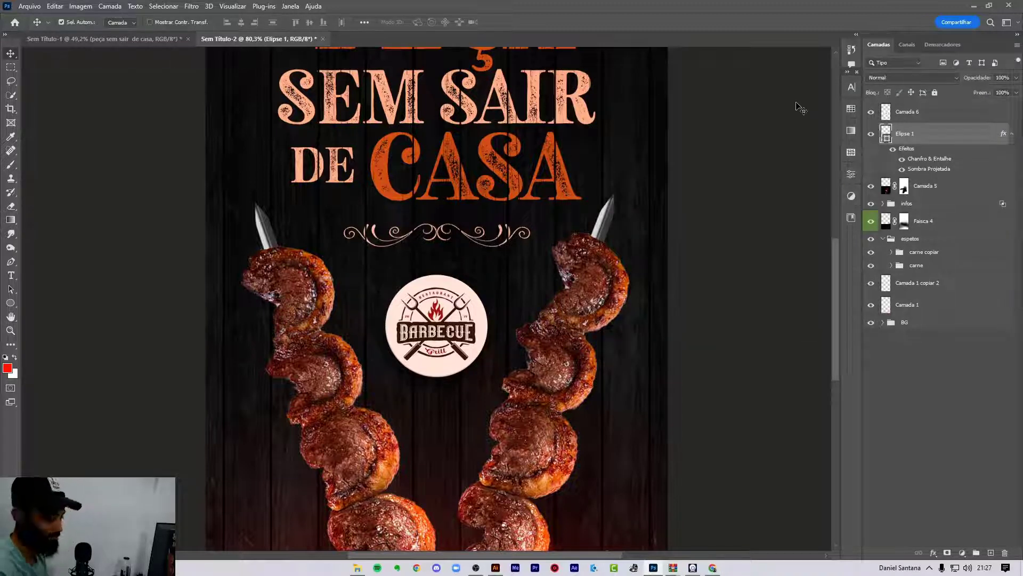
scroll(416, 368, "up", 5)
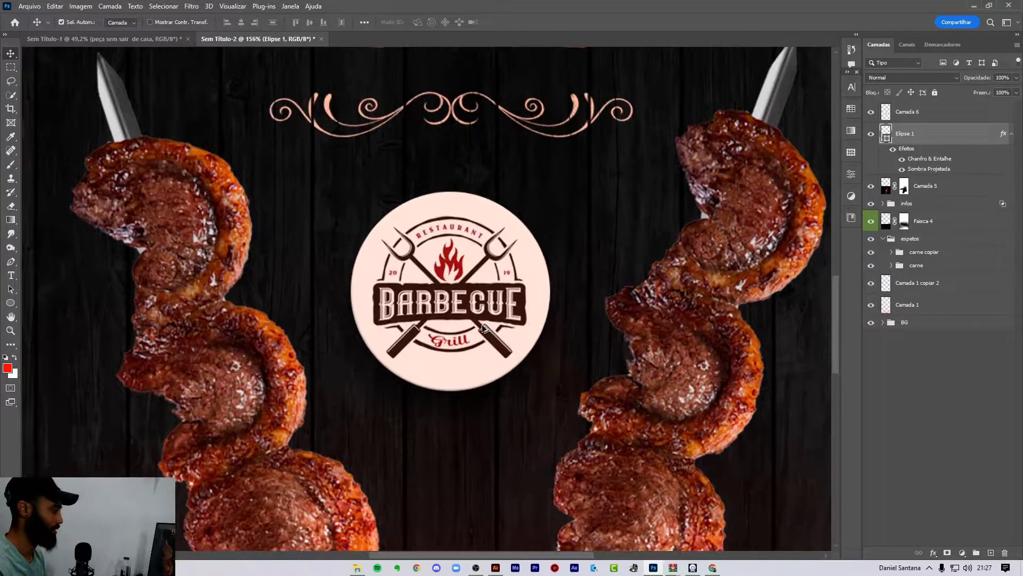
scroll(483, 327, "down", 2)
scroll(431, 426, "up", 3)
scroll(448, 402, "up", 2)
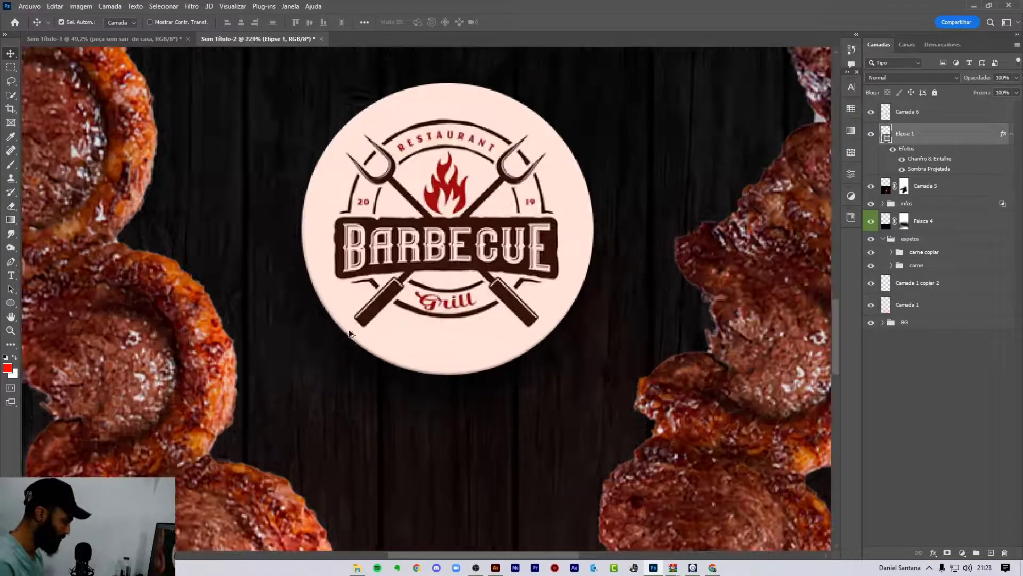
scroll(368, 336, "down", 5)
scroll(405, 330, "down", 2)
left_click_drag(421, 325, 442, 319)
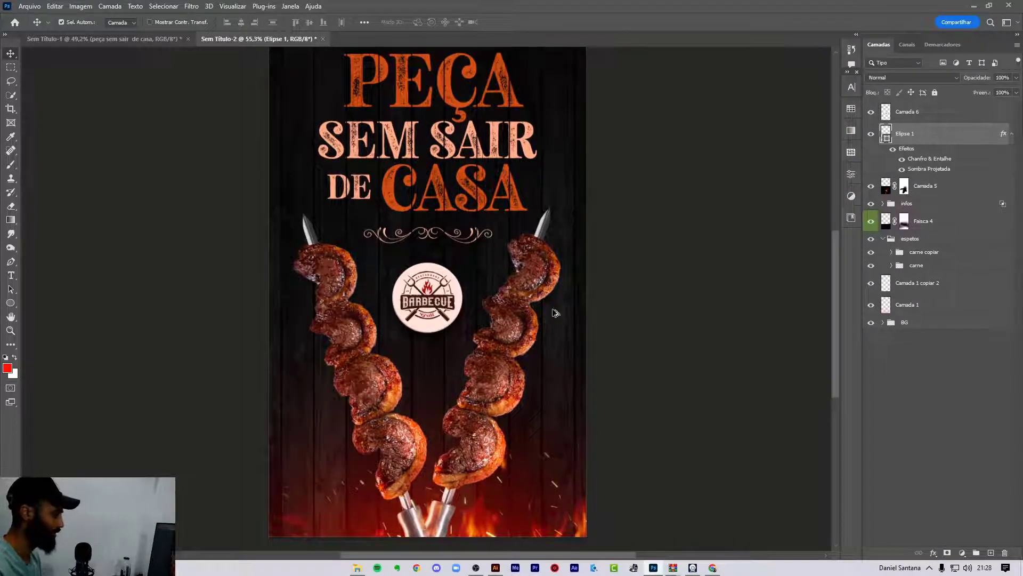
scroll(613, 313, "down", 1)
scroll(613, 313, "down", 1)
scroll(613, 313, "up", 1)
scroll(505, 242, "up", 2)
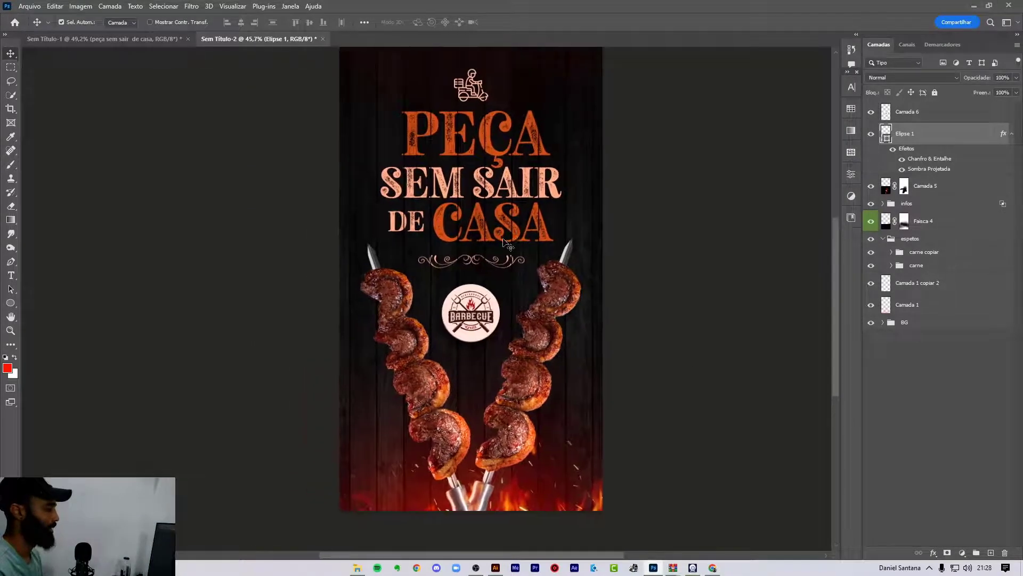
scroll(505, 243, "up", 1)
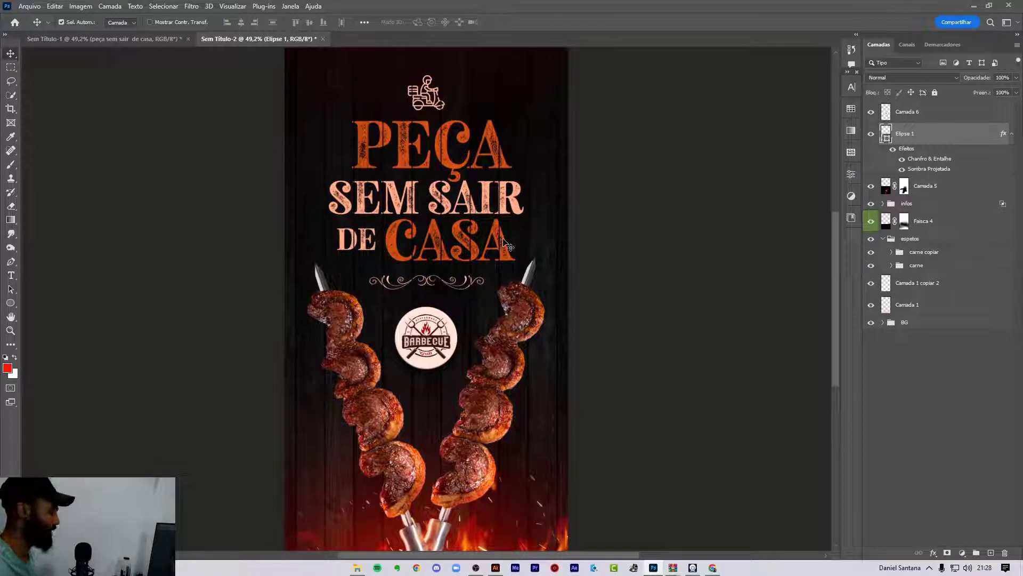